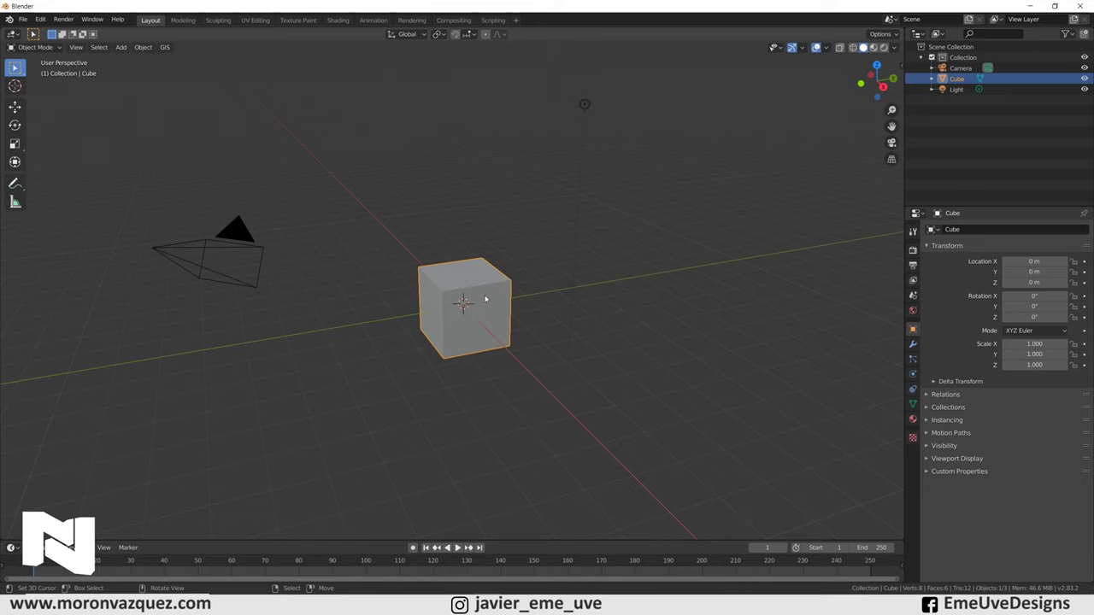
Delete the camera and the light from the scene.
click(206, 250)
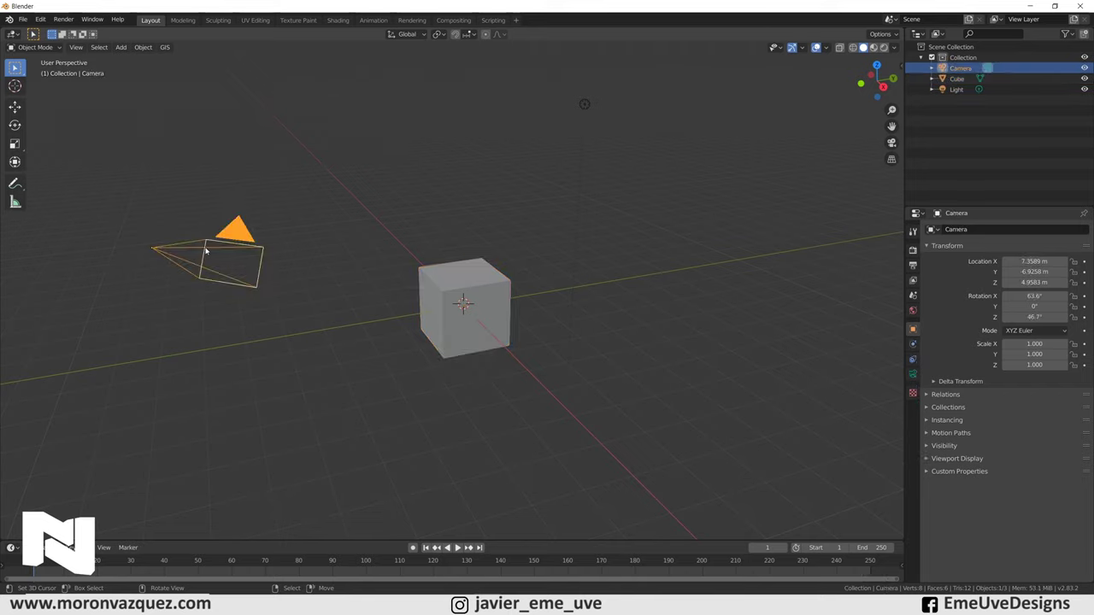
key(Delete)
click(585, 104)
key(Delete)
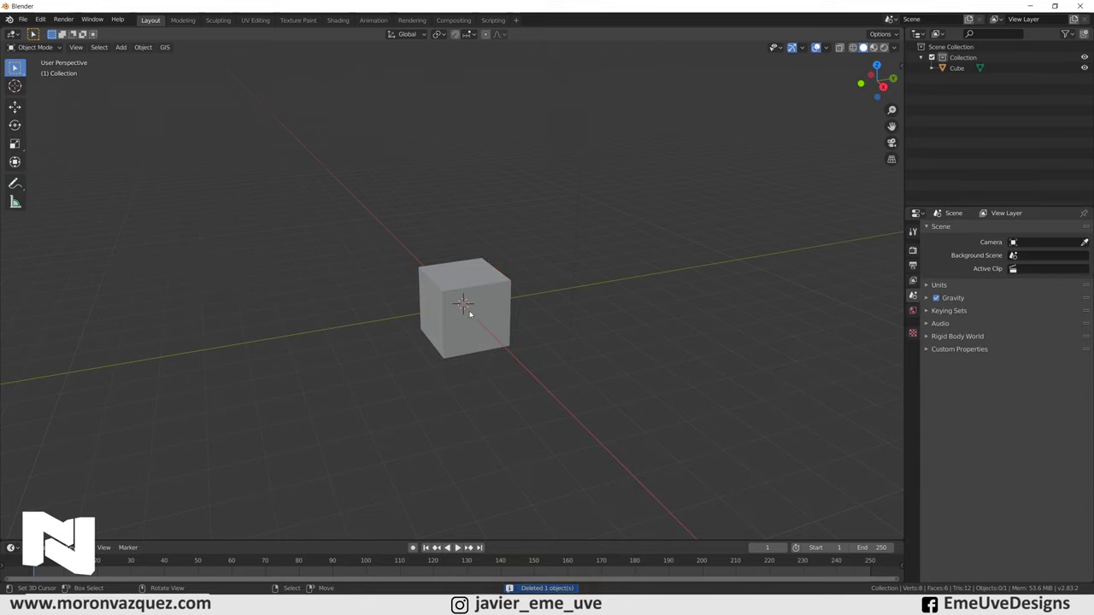
Select the cube and move it 1 m up along Z.
mouse_move(469, 315)
middle_down()
mouse_move(548, 322)
mouse_move(529, 315)
mouse_move(540, 331)
middle_up()
scroll(507, 317, up, 2)
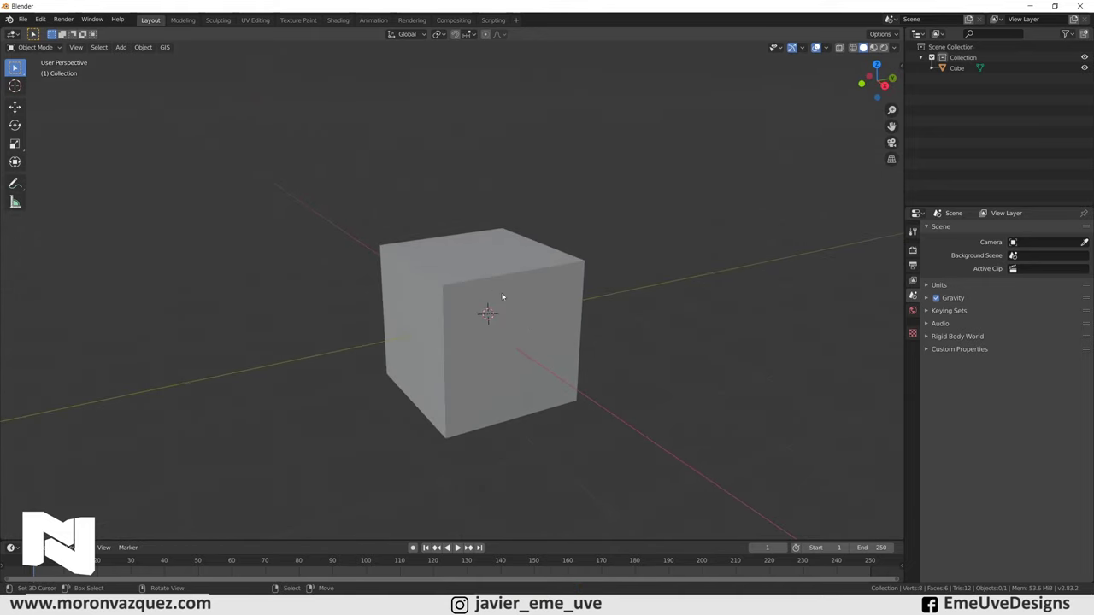
click(475, 294)
middle_drag(501, 302, 593, 313)
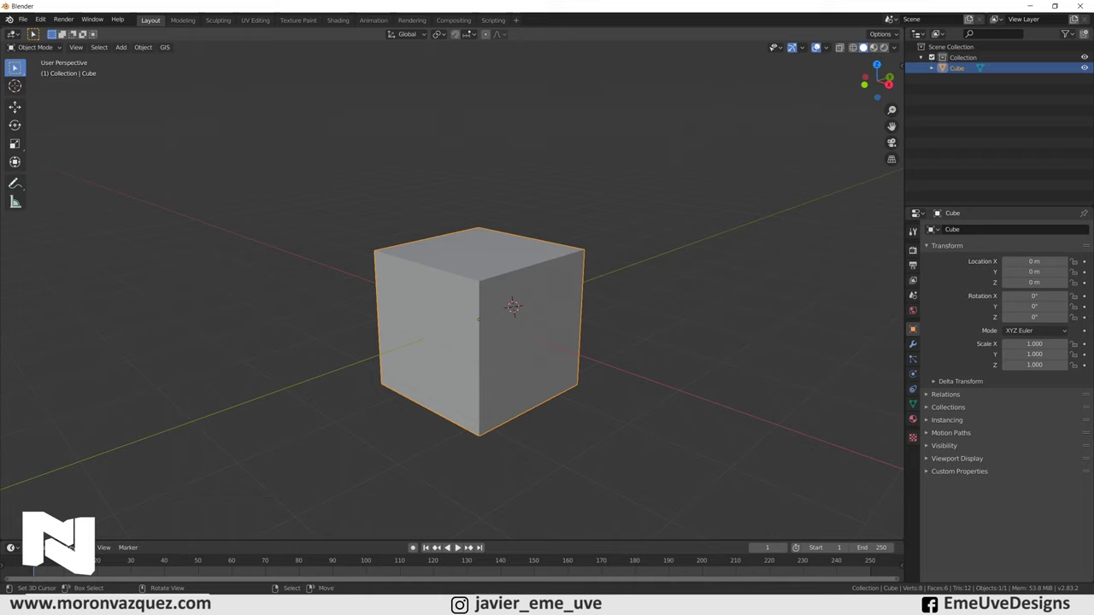
click(16, 108)
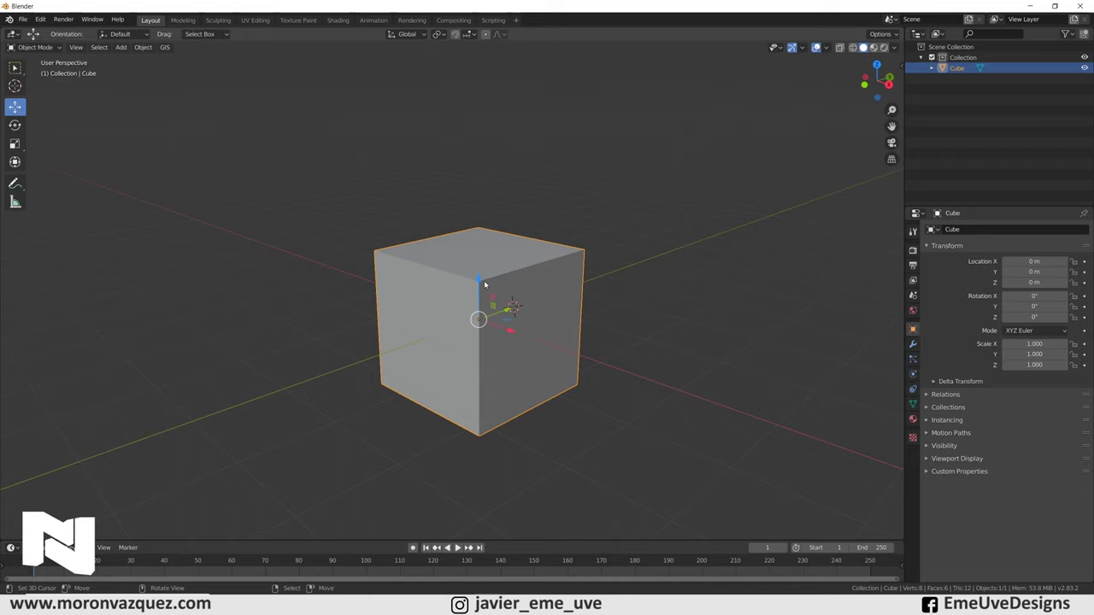
drag(483, 280, 484, 208)
mouse_move(584, 273)
middle_down()
mouse_move(537, 244)
mouse_move(519, 261)
mouse_move(554, 263)
mouse_move(550, 276)
middle_up()
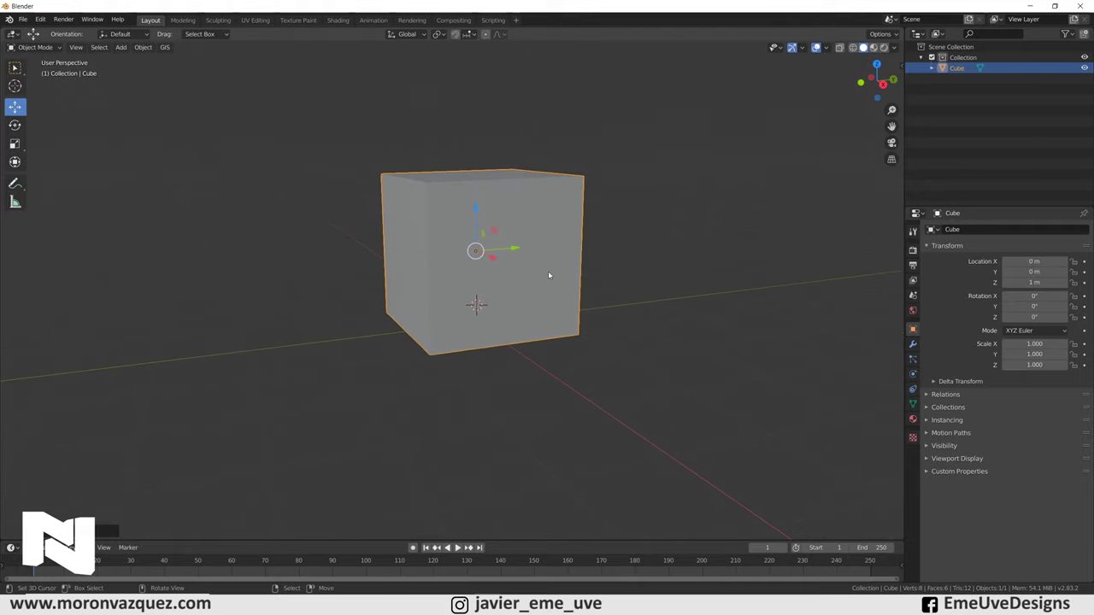
Add a mesh plane and reset its location to the world origin.
key(shift+a)
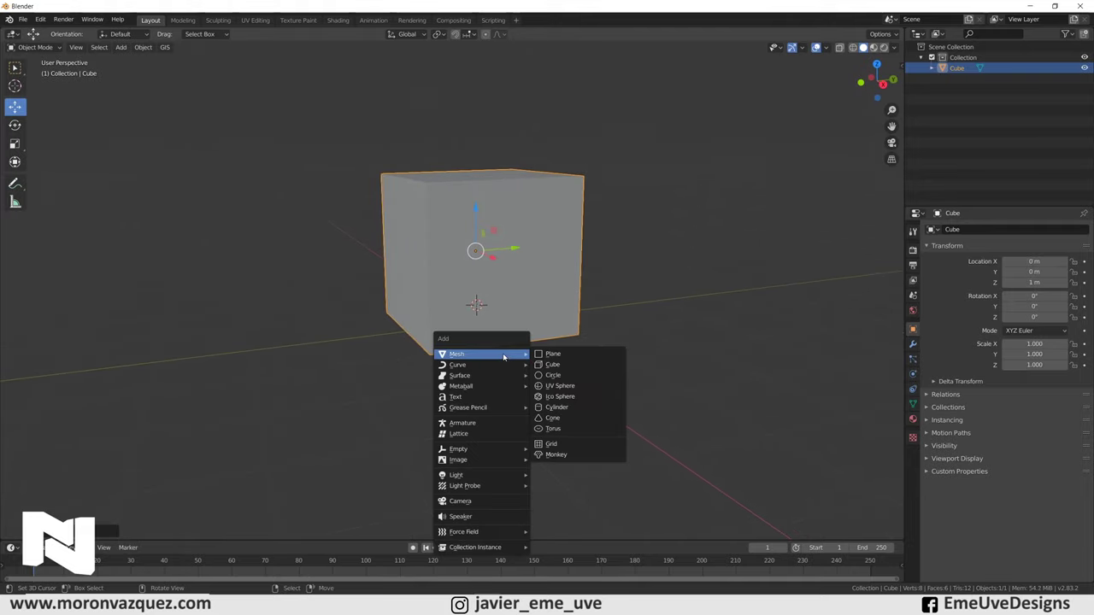
click(552, 355)
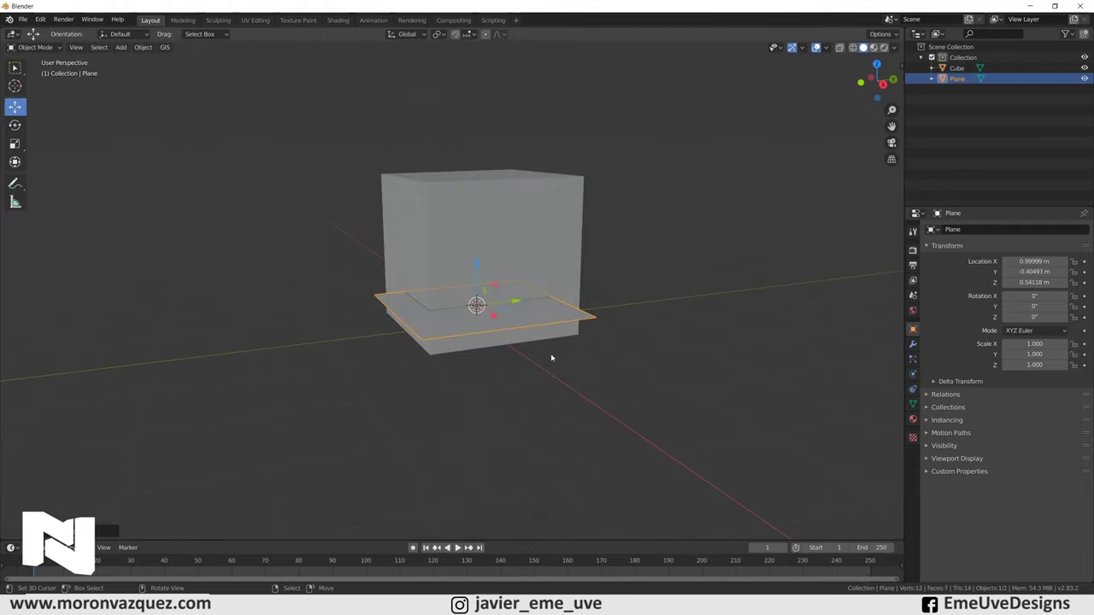
key(alt+g)
Scale the plane to 21.432 as a wide floor, then reselect the cube.
key(s)
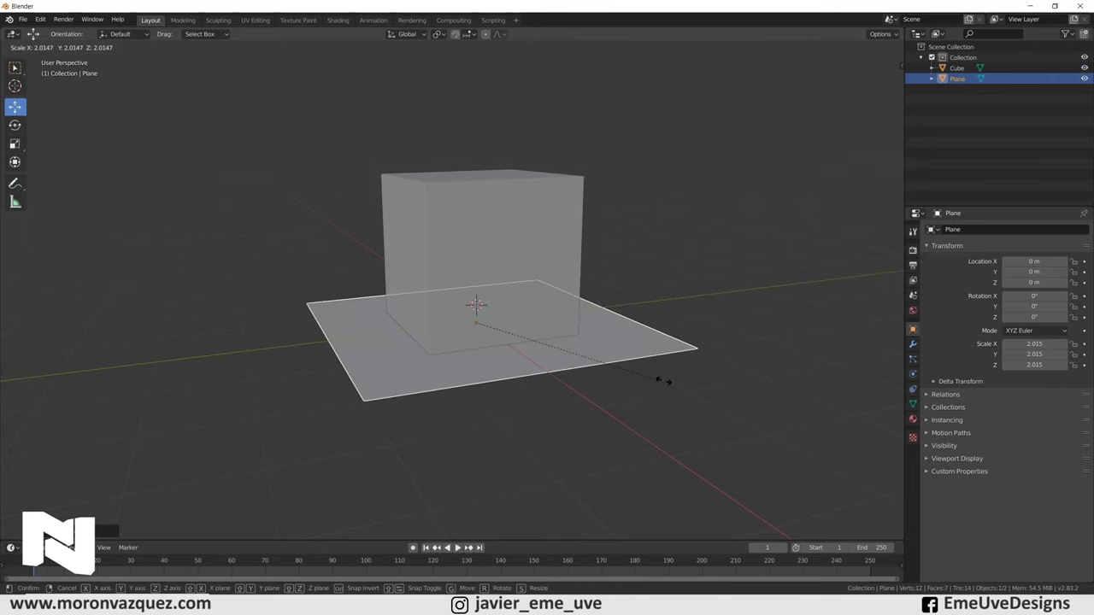
click(86, 484)
scroll(171, 381, down, 3)
scroll(305, 376, down, 2)
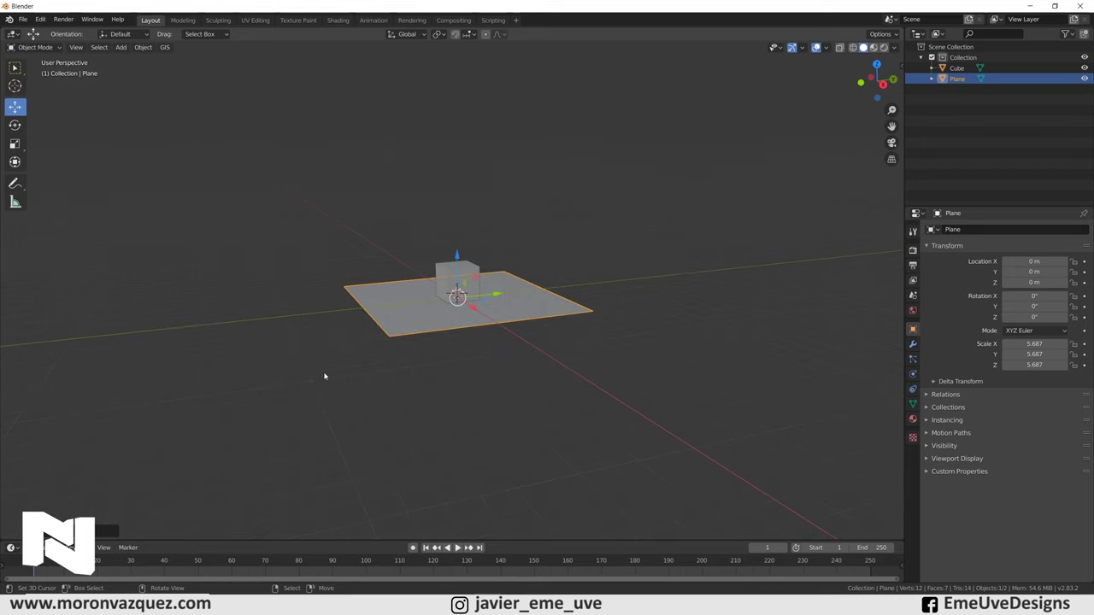
key(s)
click(690, 419)
middle_drag(691, 419, 438, 307)
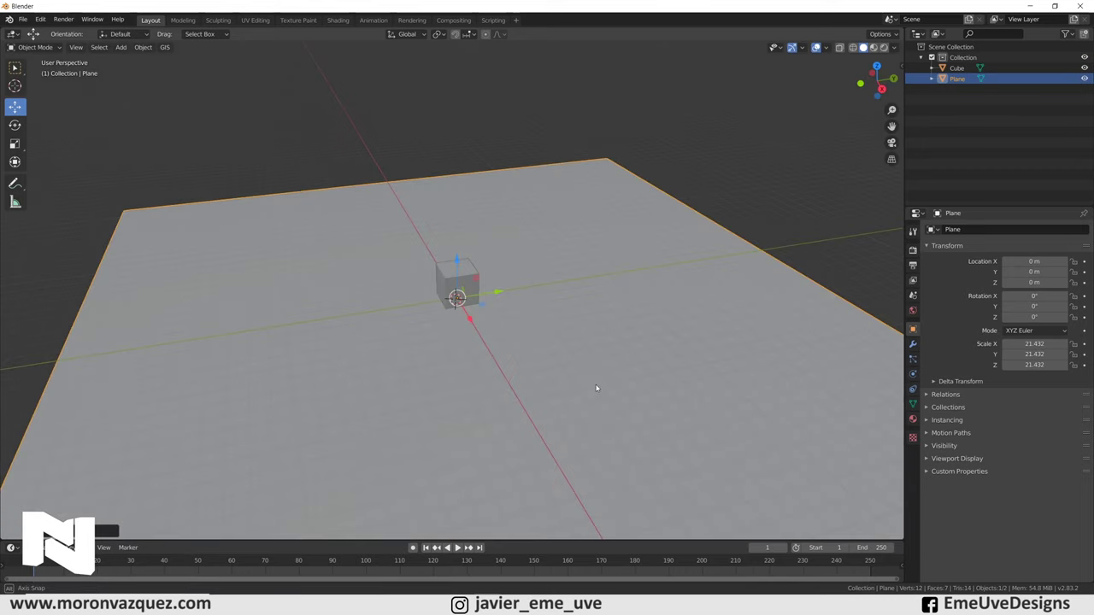
scroll(528, 323, up, 3)
middle_drag(528, 323, 532, 266)
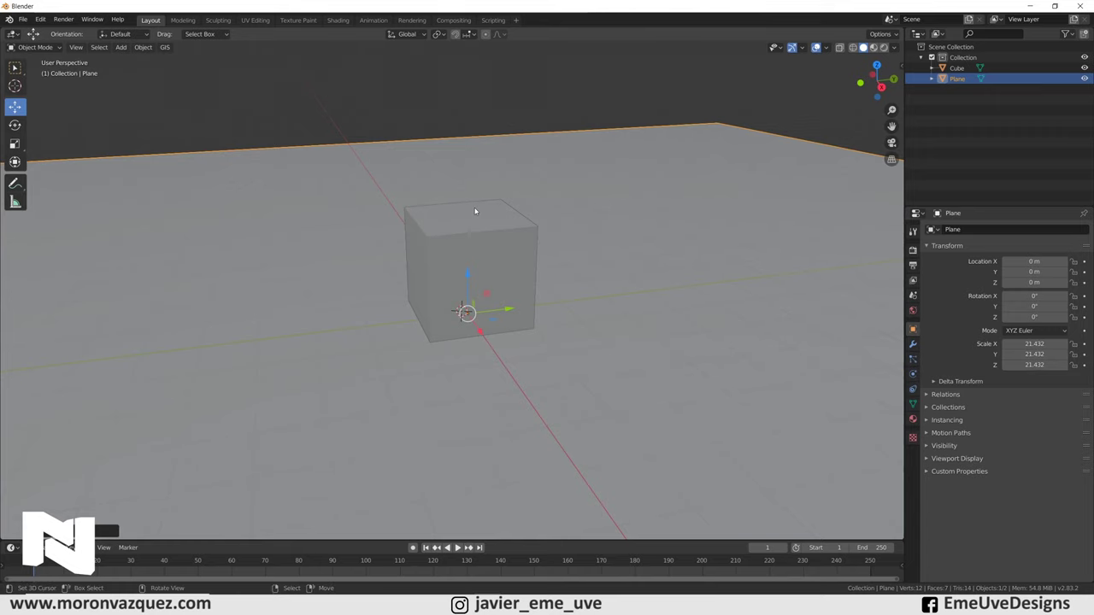
click(449, 250)
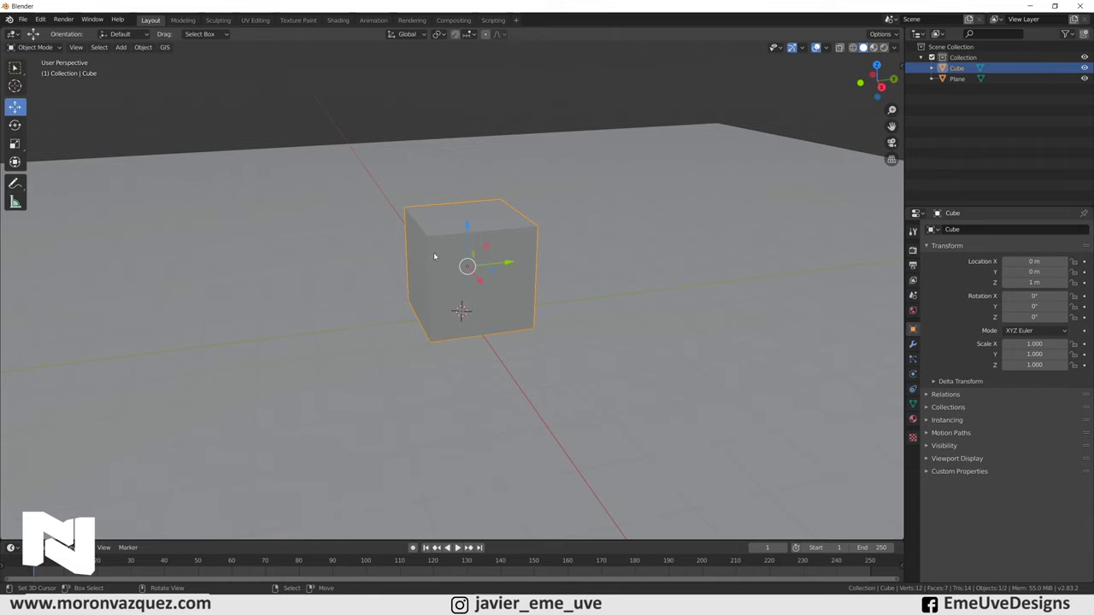
In Edit Mode, subdivide the cube mesh with 6 cuts, then return to Object Mode.
click(30, 49)
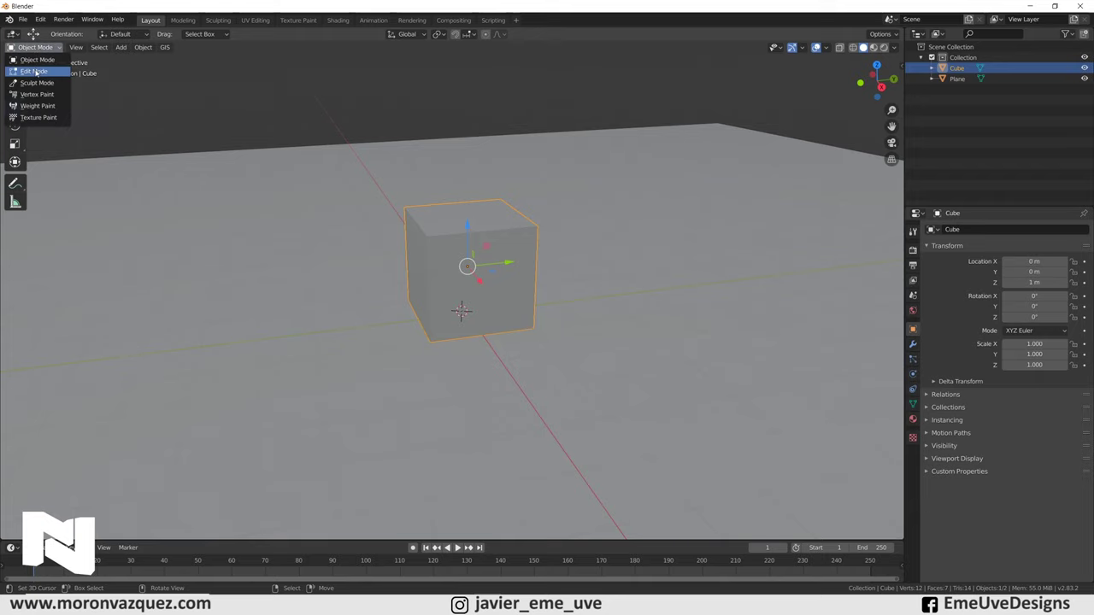
click(35, 72)
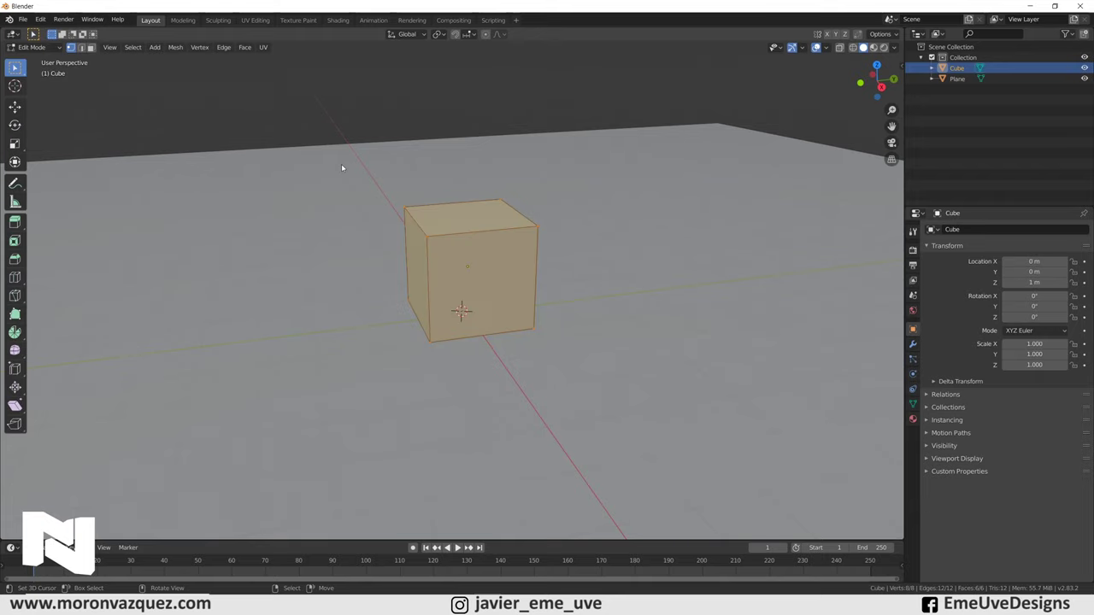
right_click(432, 301)
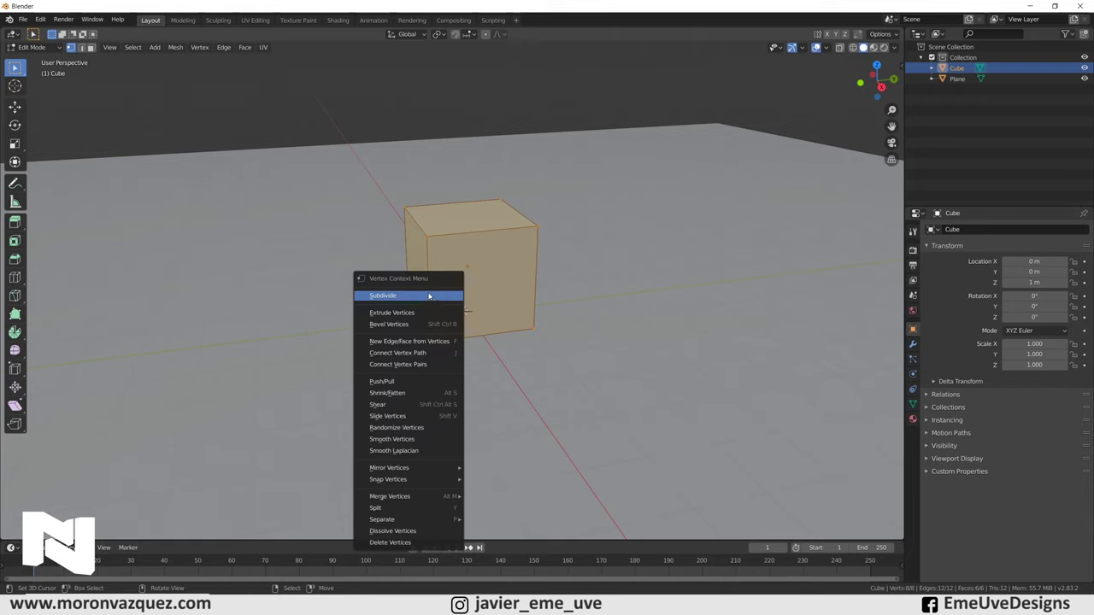
click(419, 298)
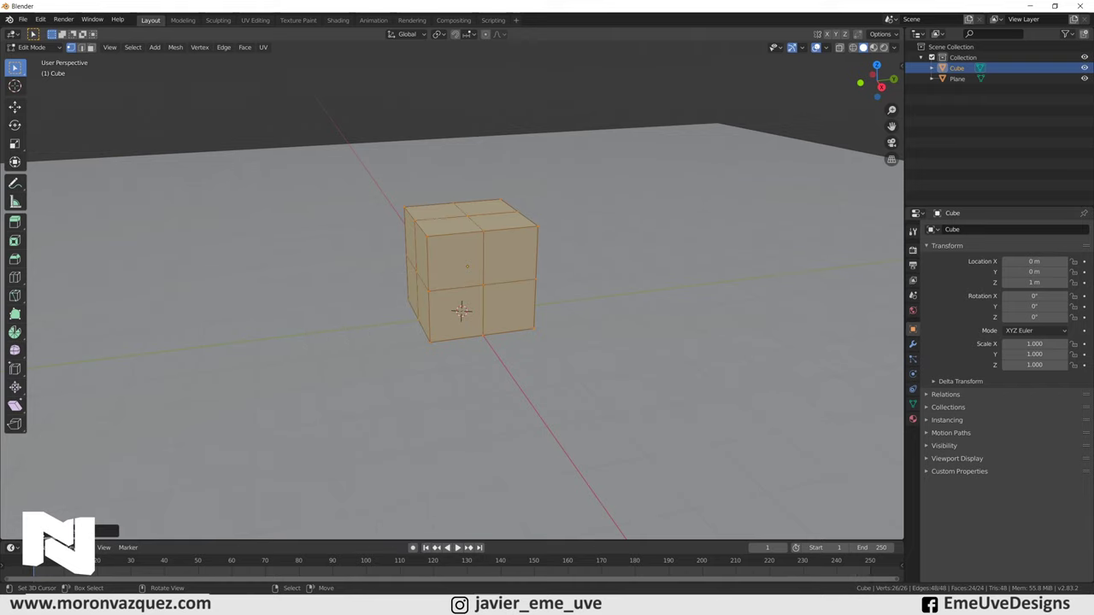
click(107, 531)
click(175, 460)
click(176, 460)
click(175, 460)
click(175, 460)
click(175, 460)
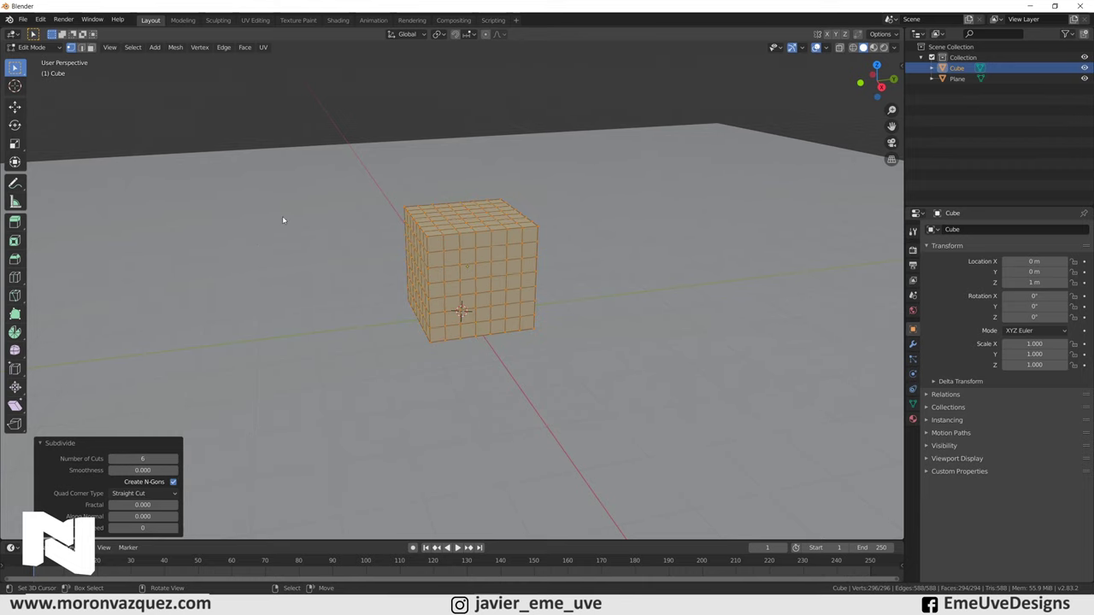
click(34, 48)
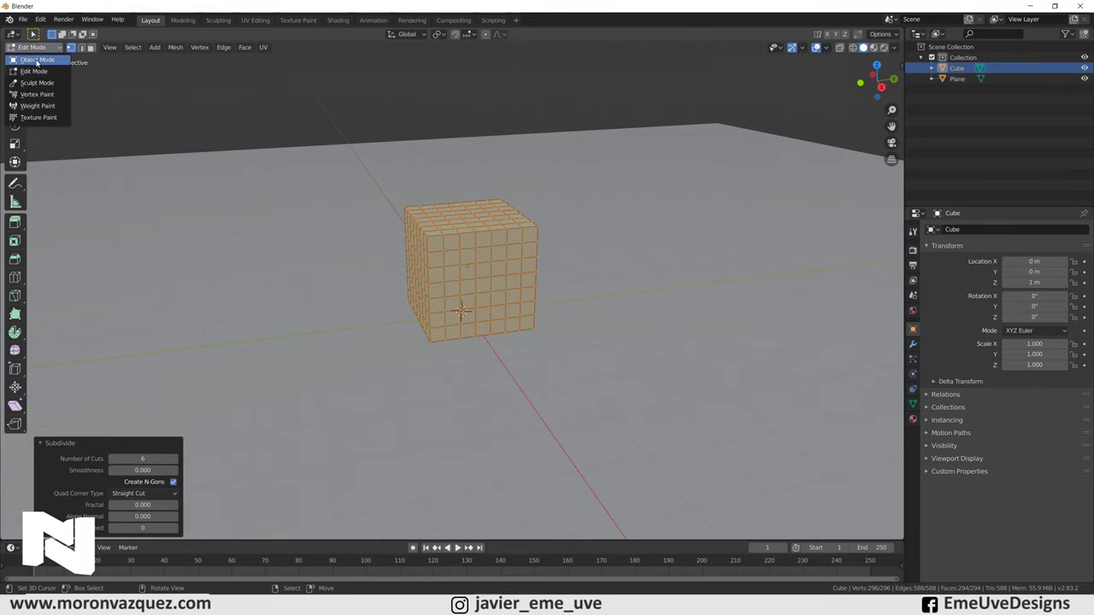
click(36, 59)
mouse_move(462, 255)
middle_down()
mouse_move(383, 245)
mouse_move(435, 246)
middle_up()
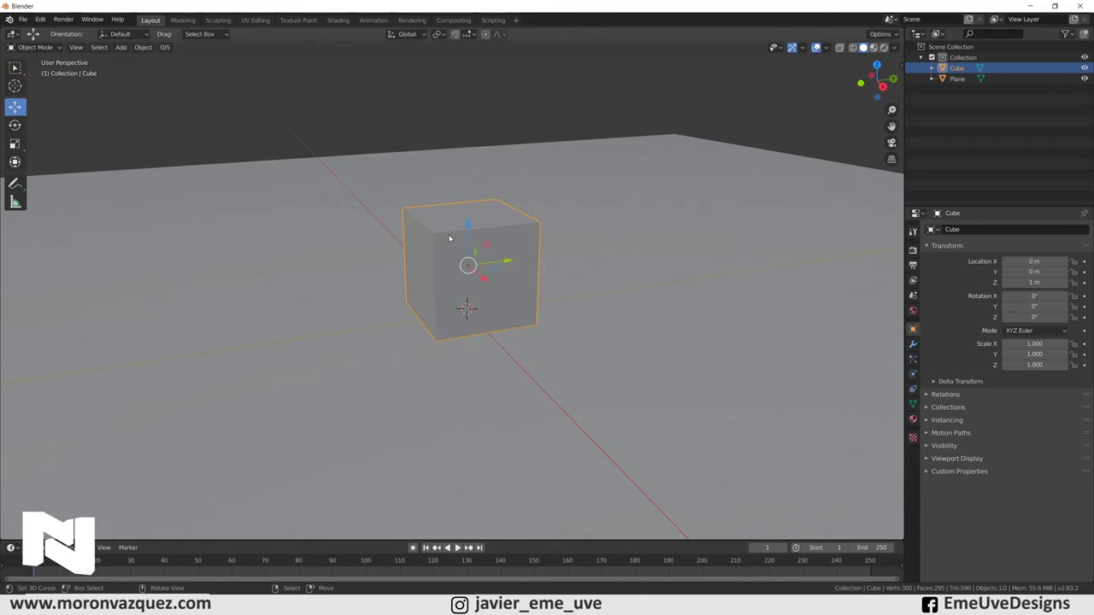
Add a Subdivision Surface modifier to the cube with viewport level 4.
click(913, 345)
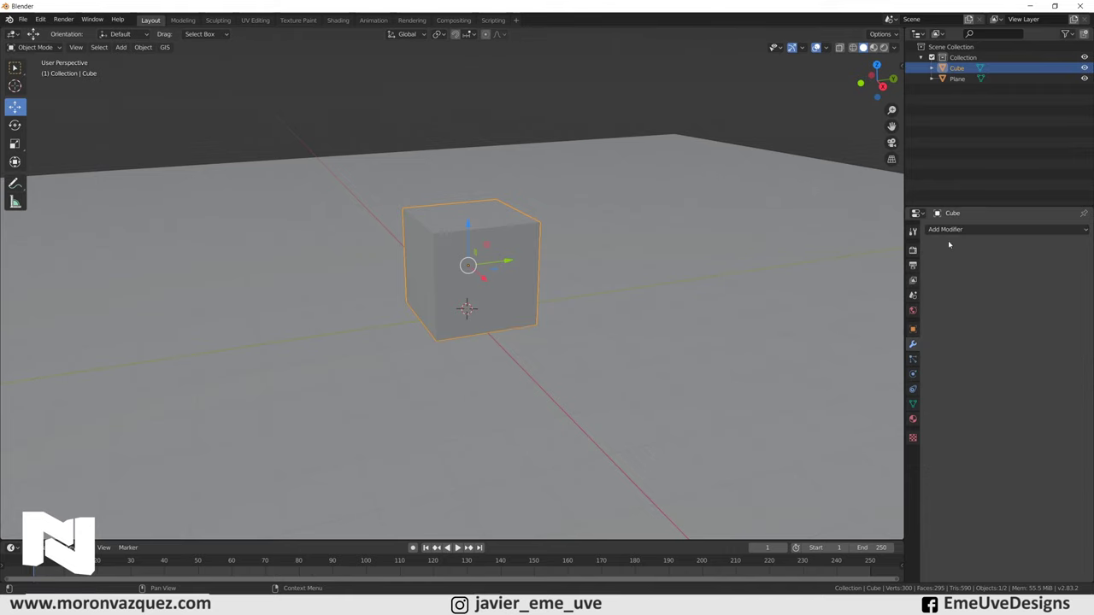
click(944, 229)
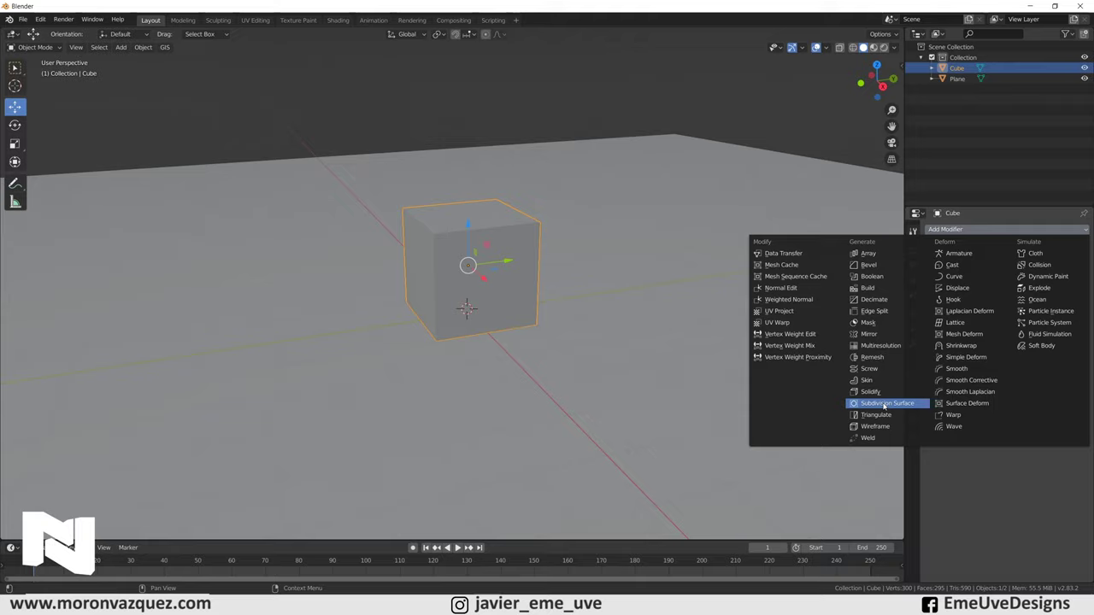
click(885, 403)
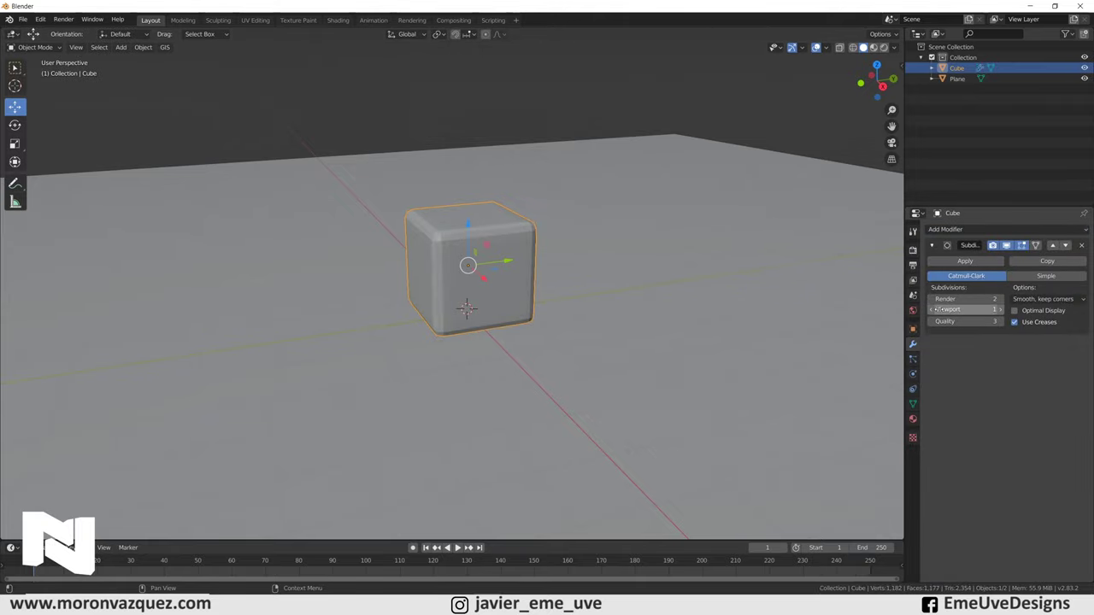
click(1002, 311)
click(1001, 311)
click(1001, 310)
Set the modifier's render level to 6, keeping viewport level at 4.
scroll(610, 301, up, 3)
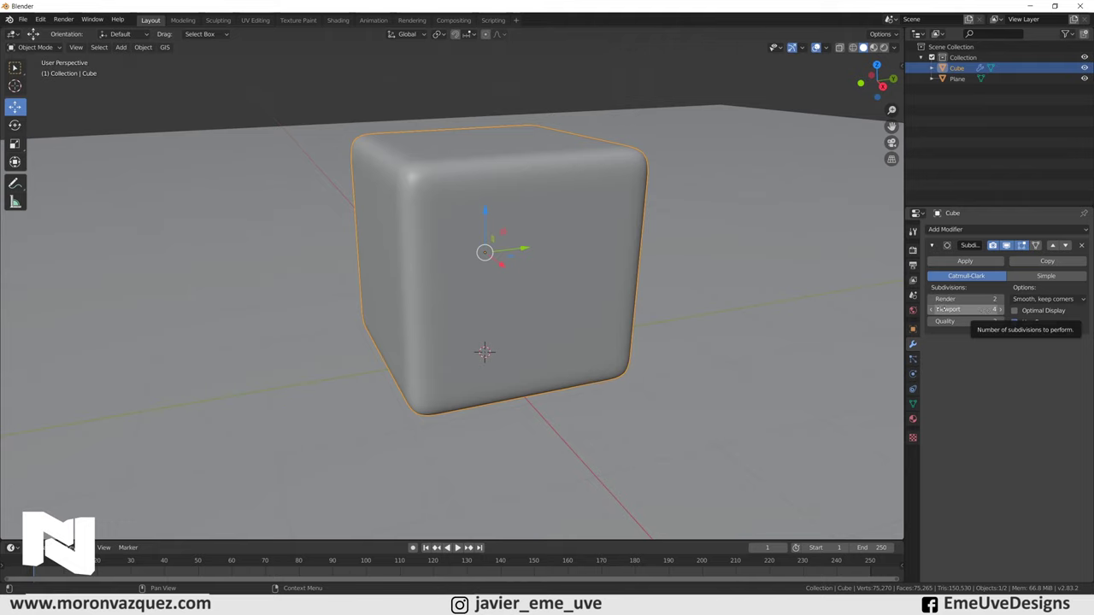
click(940, 310)
text(2)
key(Return)
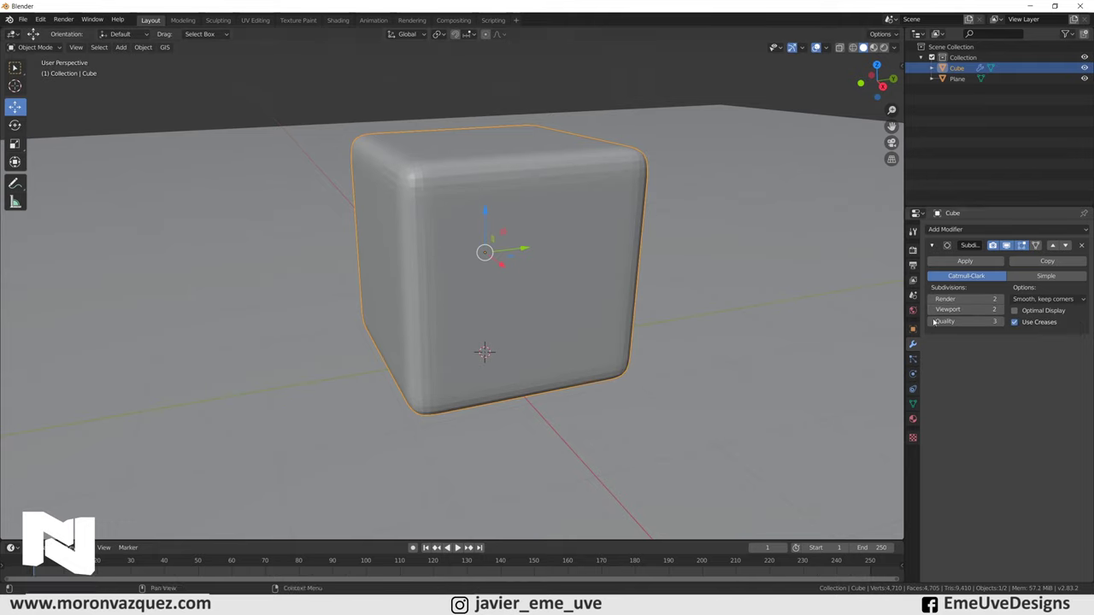
click(998, 299)
click(998, 299)
click(943, 299)
text(6)
key(Return)
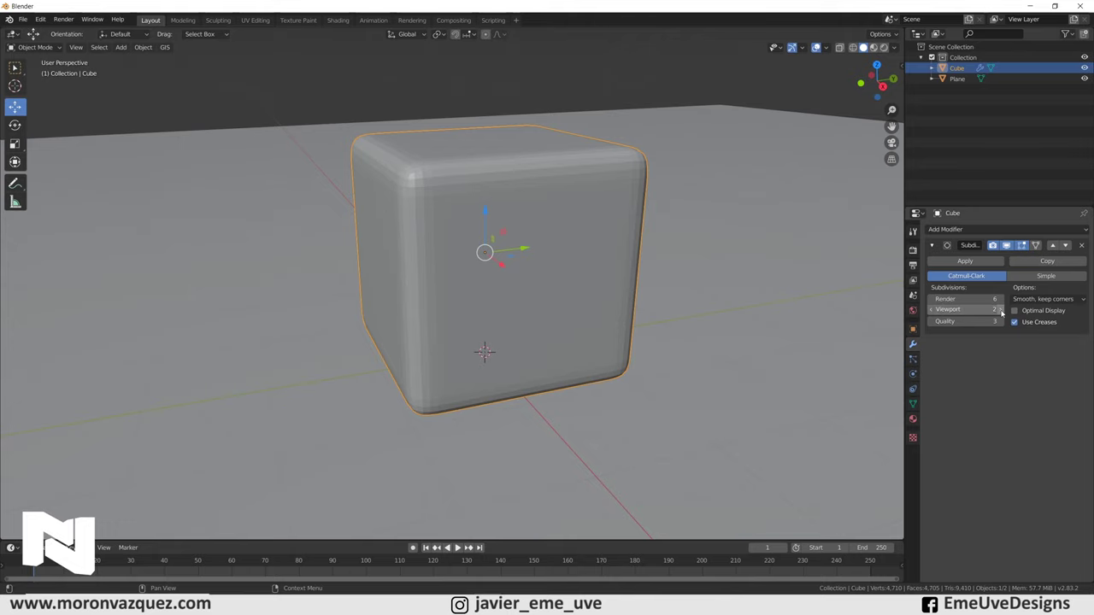
drag(1002, 313, 1026, 313)
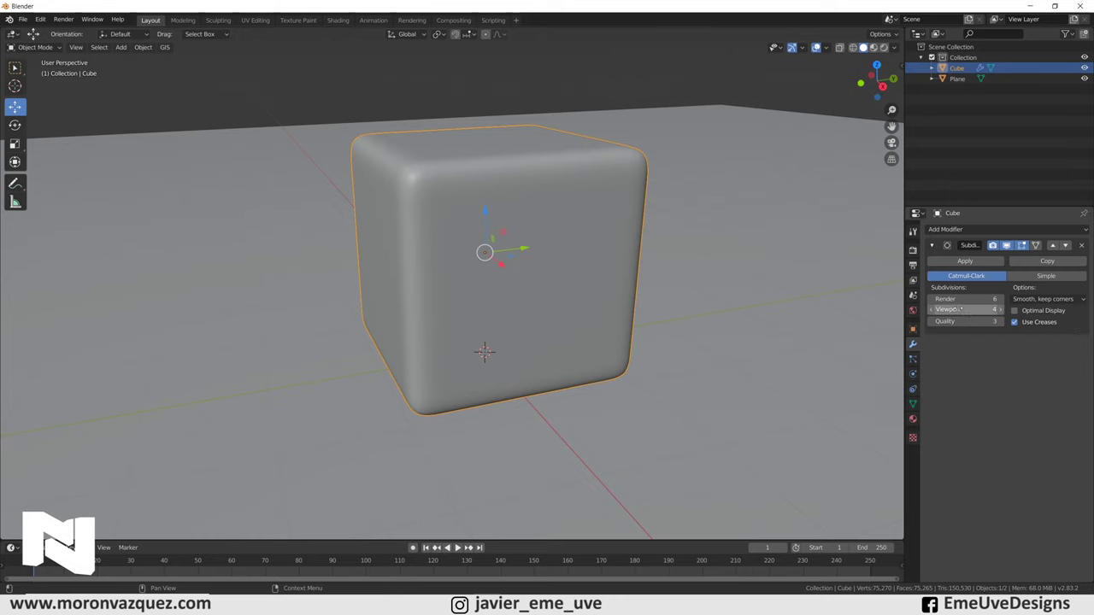
click(30, 49)
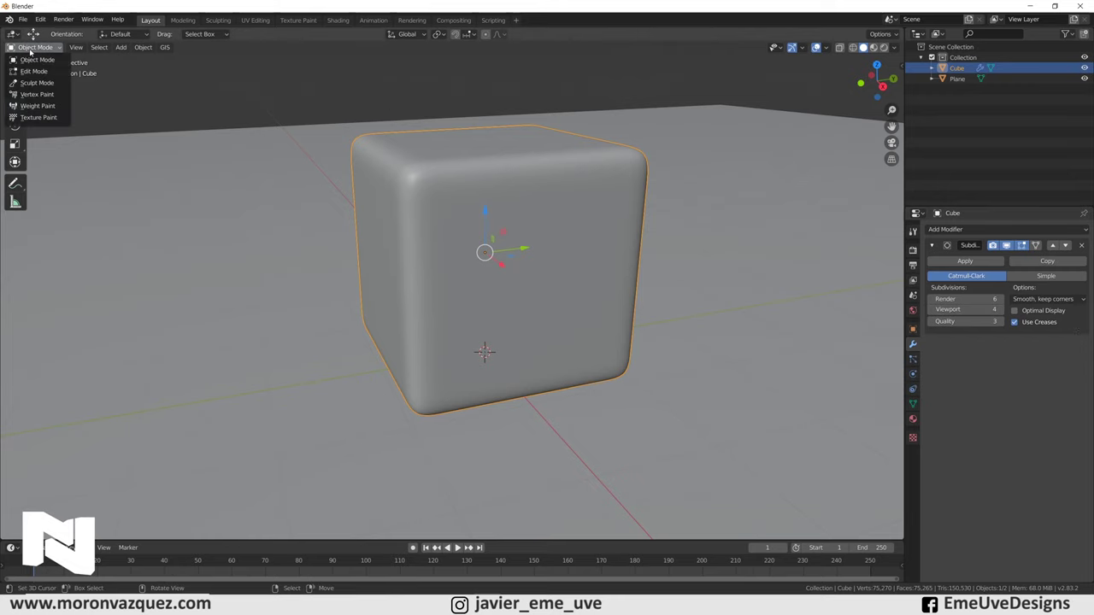
In Edit Mode, select a top corner vertex and enable proportional editing.
click(32, 71)
middle_drag(585, 173, 546, 175)
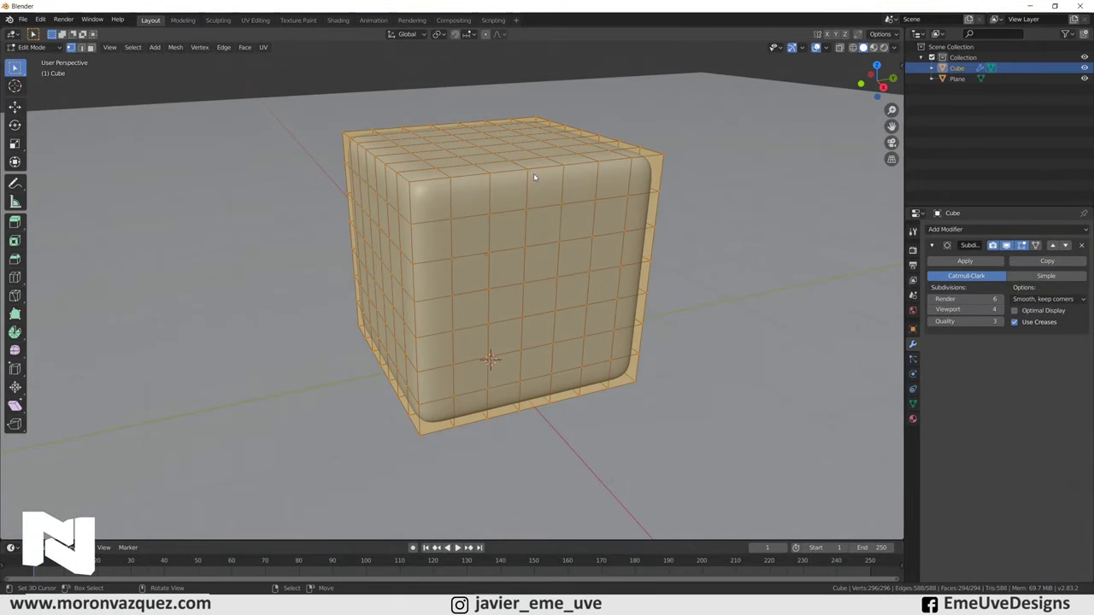
click(400, 181)
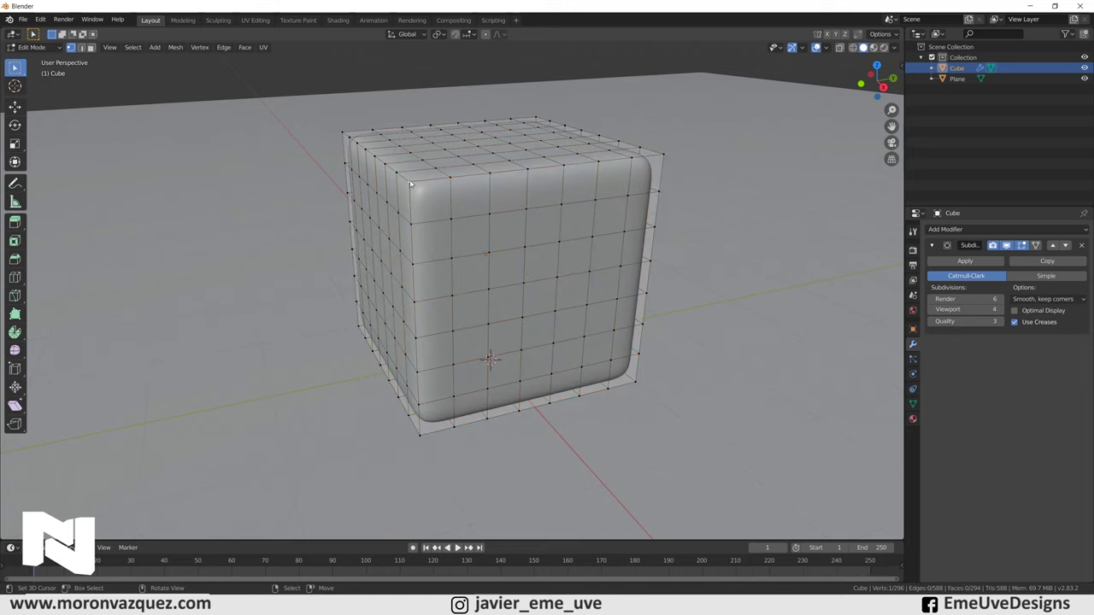
click(14, 107)
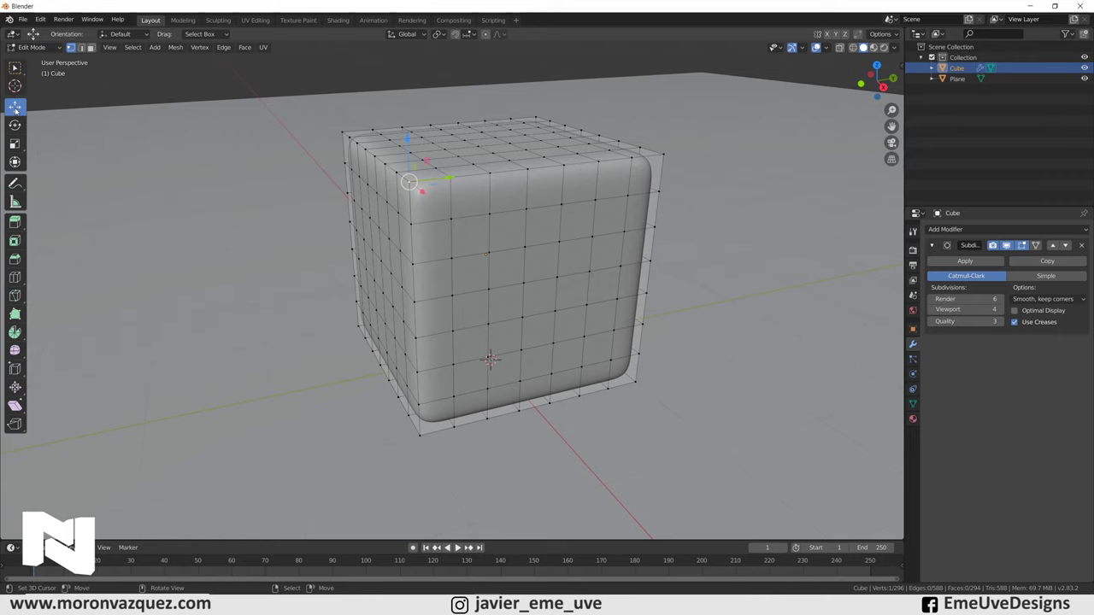
middle_drag(408, 138, 488, 144)
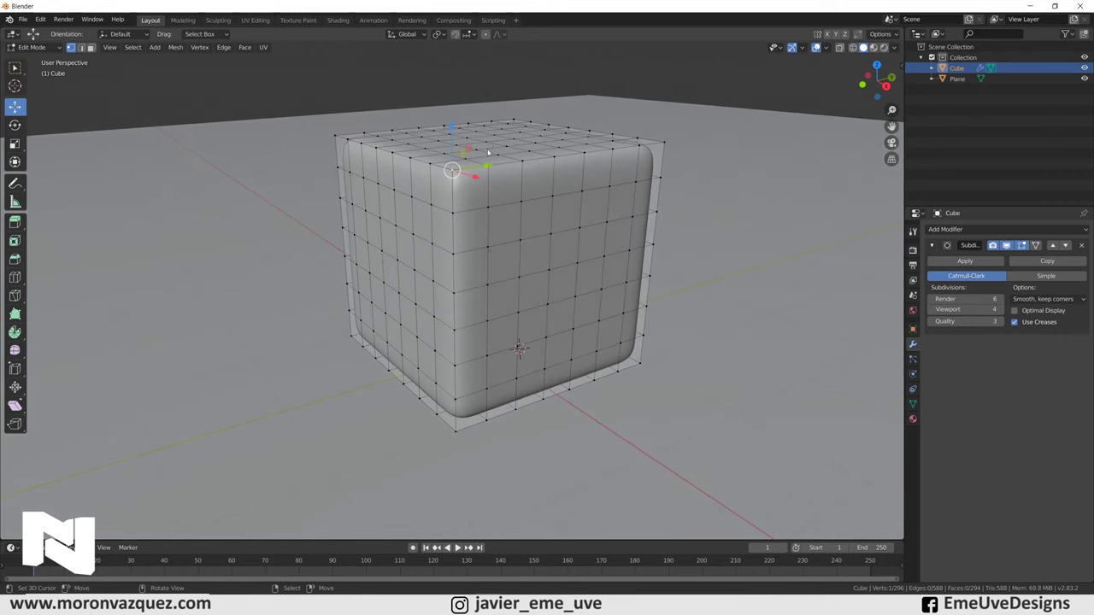
click(485, 34)
middle_drag(485, 117, 460, 112)
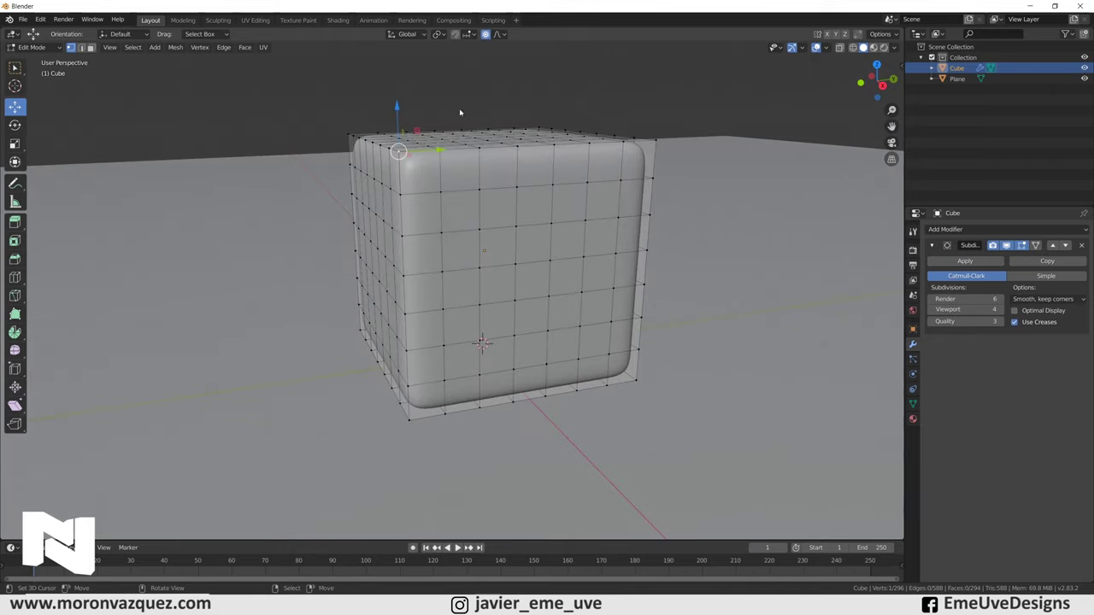
Lower the cube's top corner vertex with falloff, undoing an overshoot.
drag(395, 109, 398, 136)
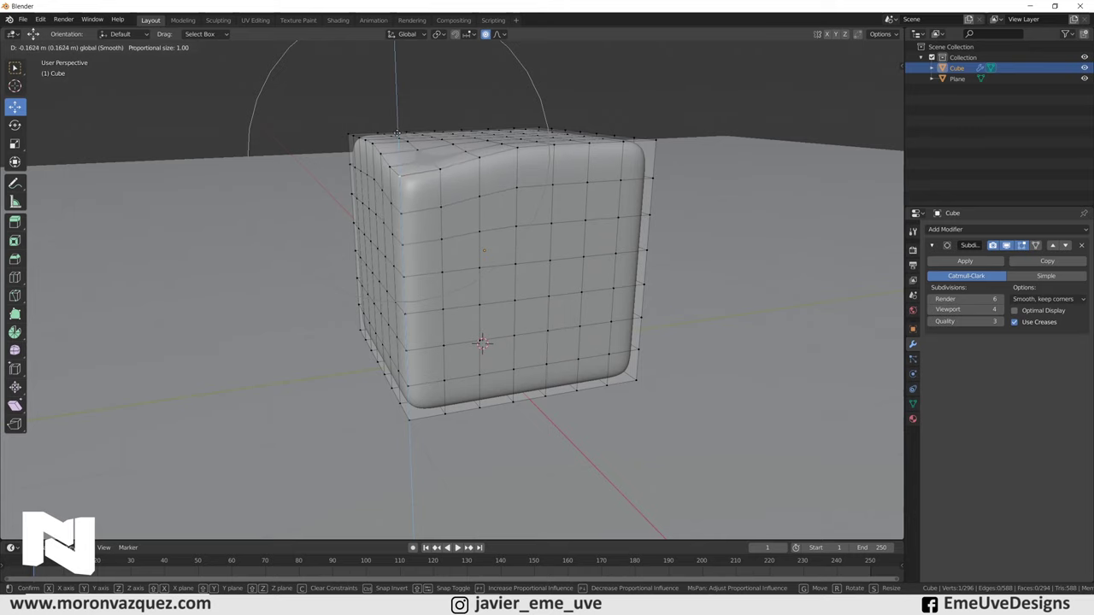
drag(393, 143, 412, 110)
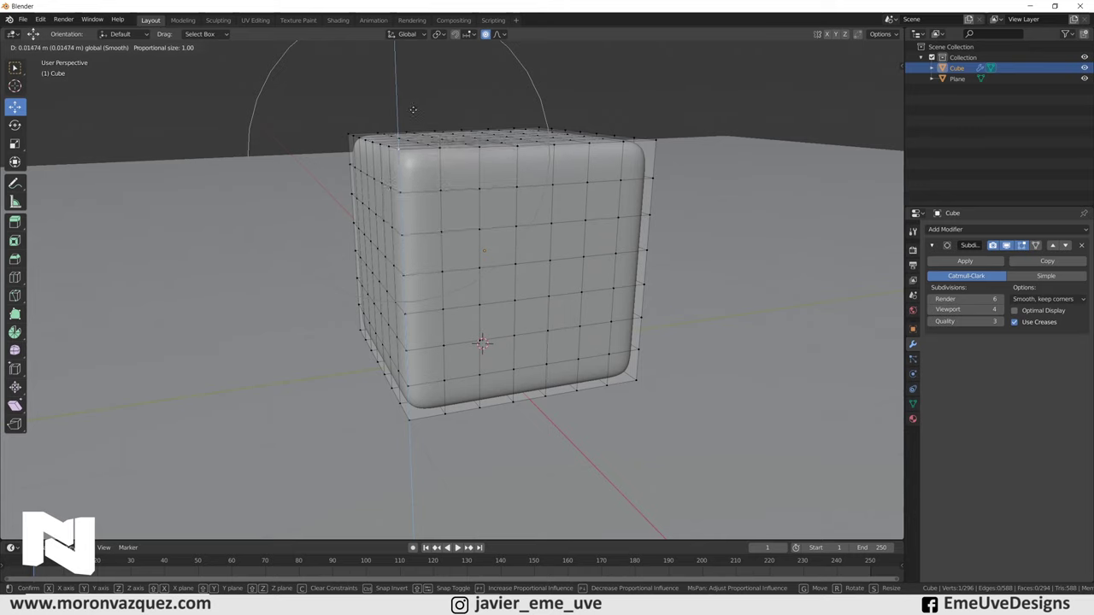
mouse_move(413, 110)
mouse_down()
mouse_move(433, 69)
mouse_move(419, 128)
mouse_up()
key(ctrl+z)
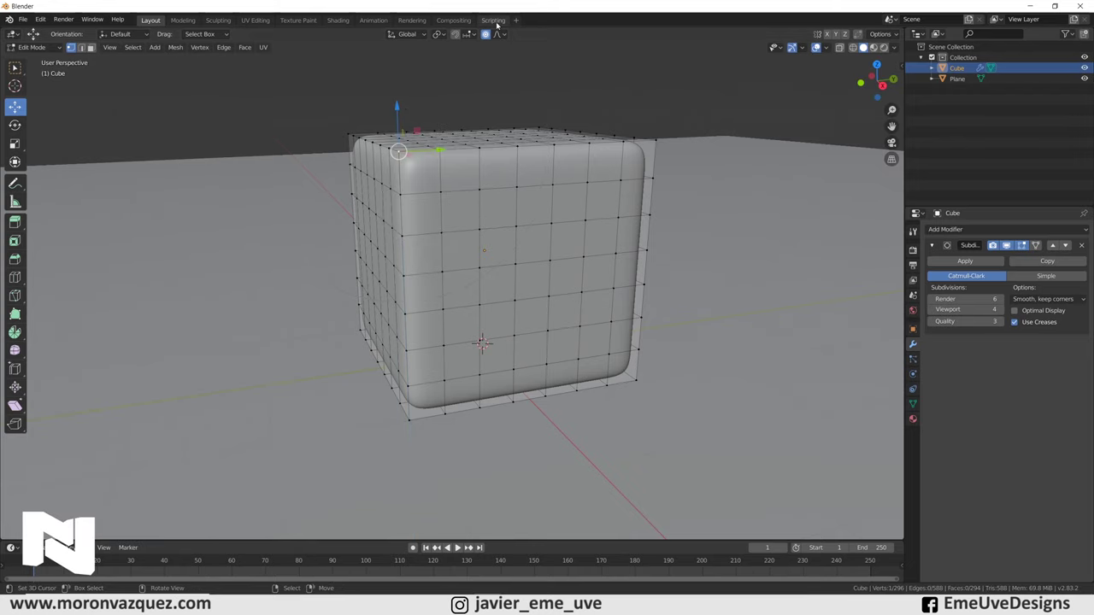
drag(396, 108, 391, 129)
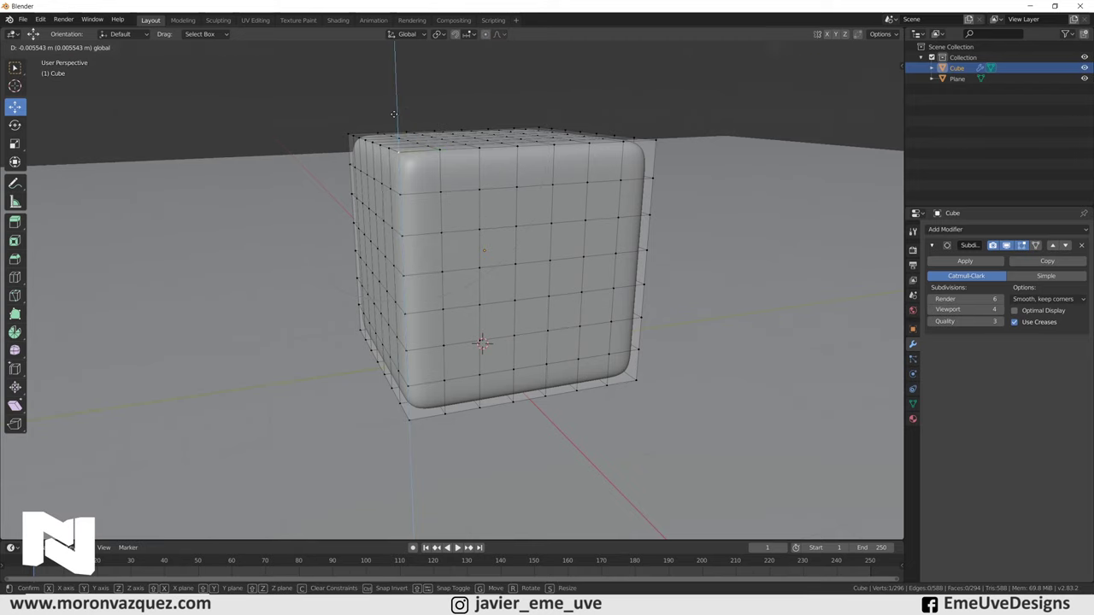
mouse_move(389, 77)
mouse_down()
mouse_move(392, 131)
mouse_move(398, 101)
mouse_up()
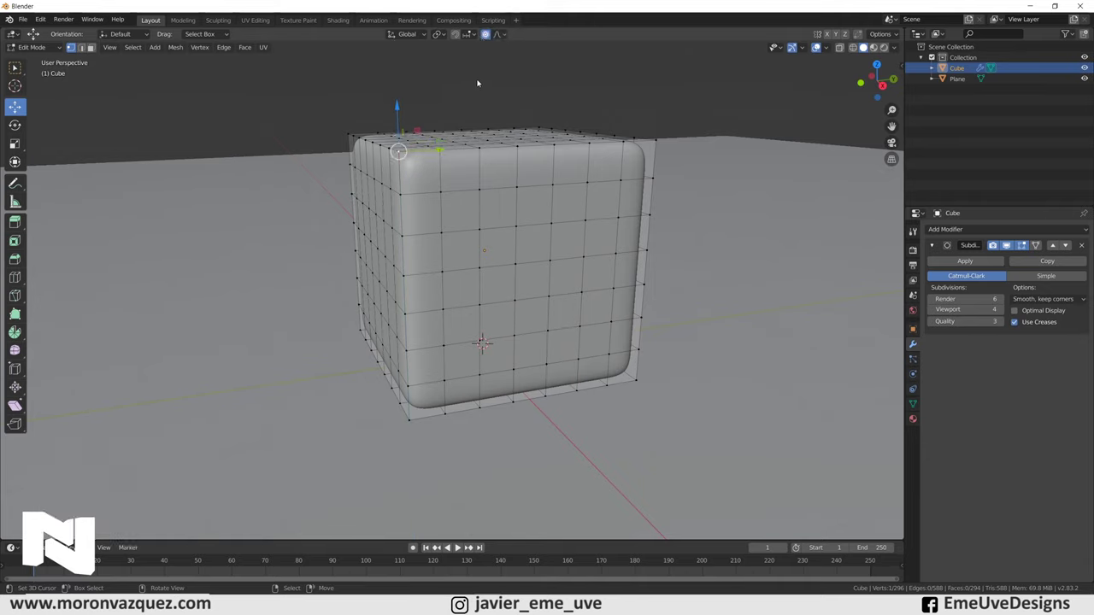
Try an X-axis falloff move on the top vertex, then cancel it.
mouse_move(397, 108)
mouse_down()
mouse_move(419, 68)
mouse_move(403, 94)
mouse_move(418, 105)
mouse_move(415, 92)
mouse_move(416, 114)
mouse_up()
scroll(418, 102, up, 6)
scroll(416, 96, up, 5)
scroll(415, 122, down, 2)
scroll(417, 117, down, 10)
key(x)
scroll(419, 110, down, 8)
scroll(422, 104, down, 3)
scroll(422, 103, up, 15)
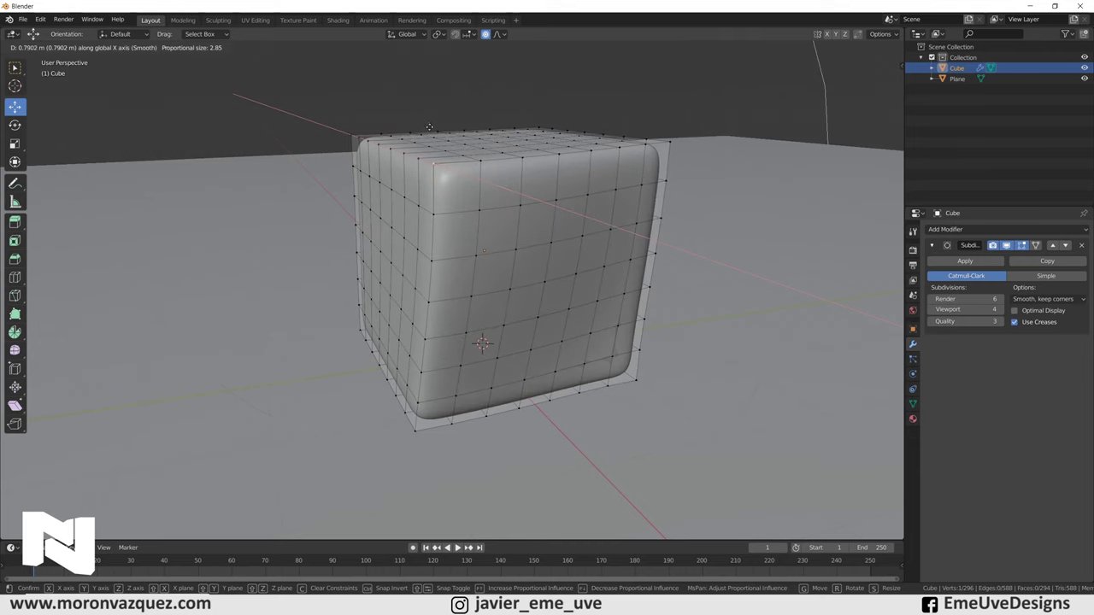
key(Escape)
Dent the cube top by moving the vertex along Z with resized falloff.
key(g)
key(z)
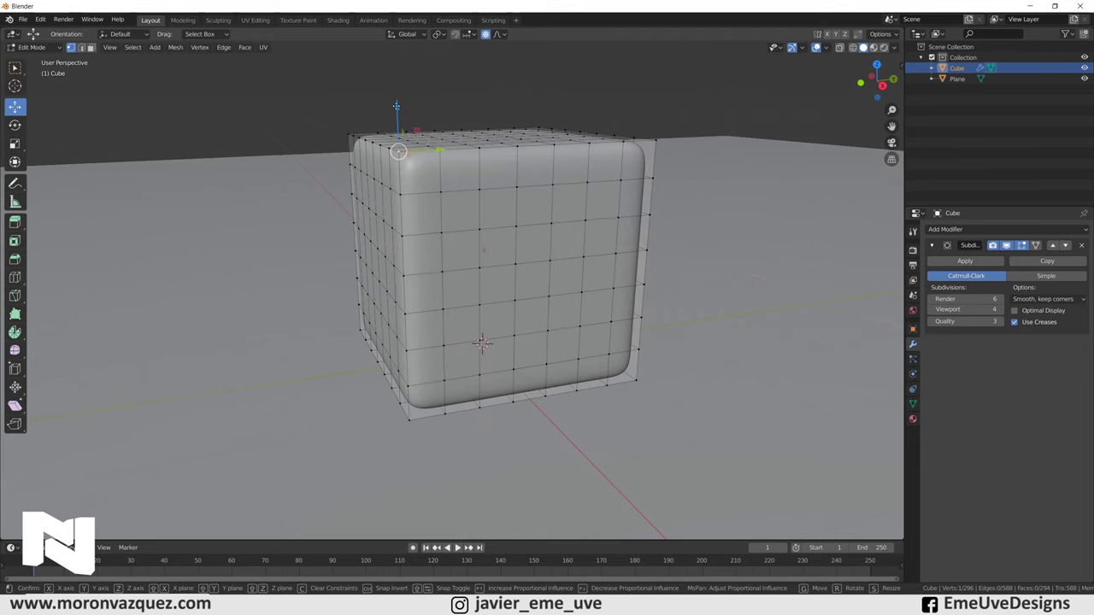
scroll(402, 85, down, 8)
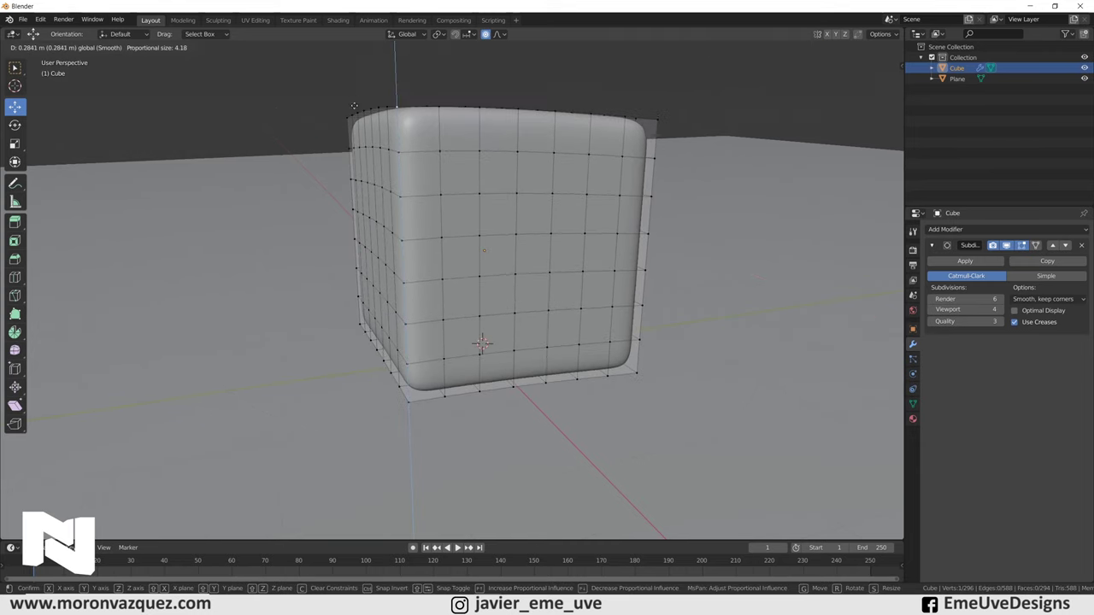
scroll(445, 137, up, 8)
scroll(461, 112, up, 6)
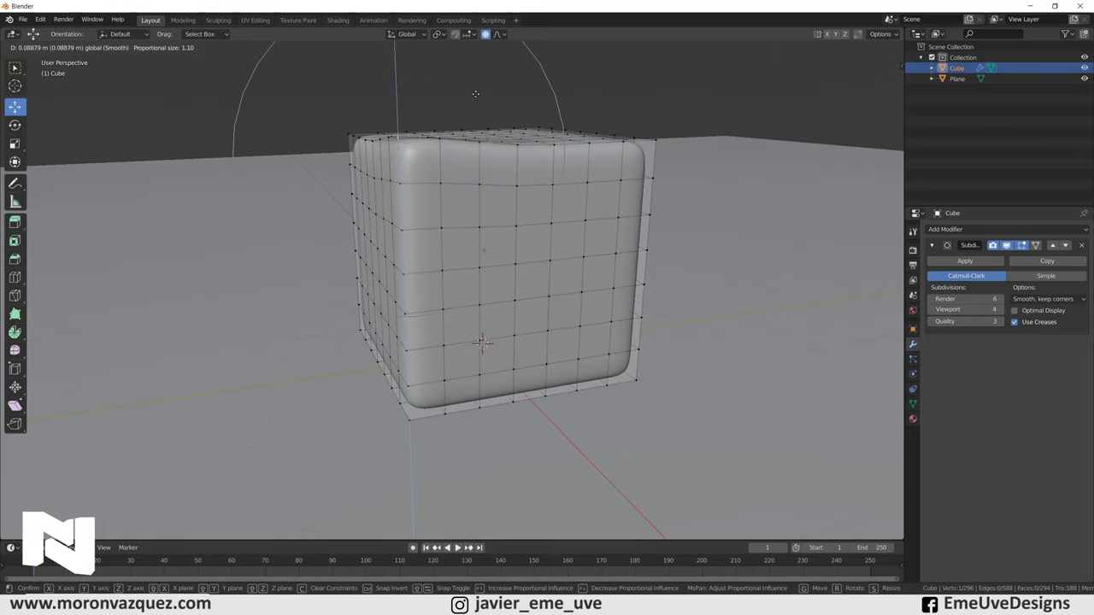
click(490, 123)
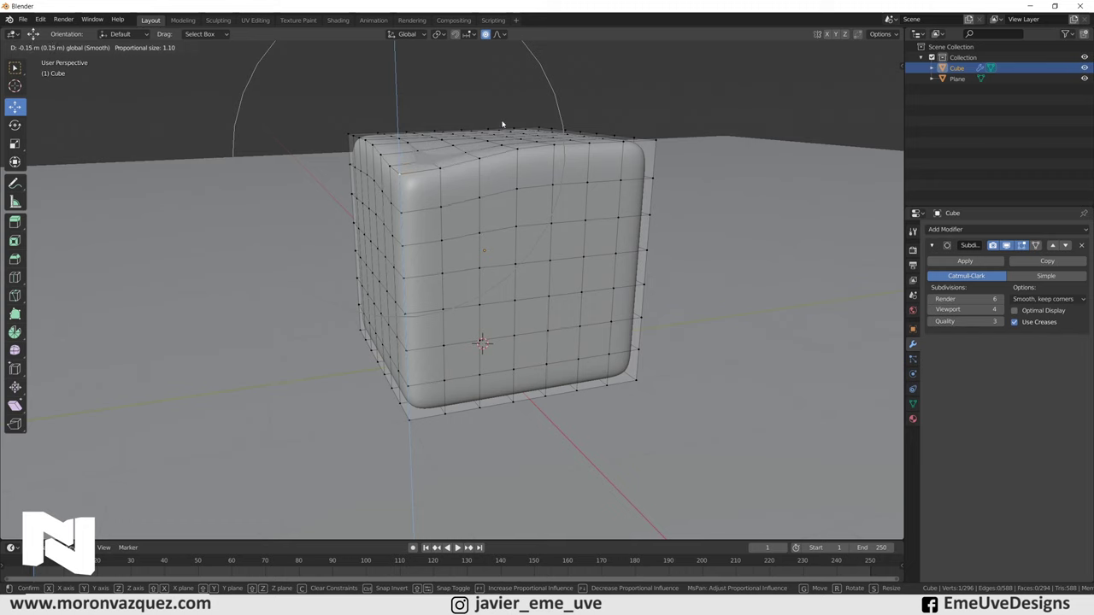
Change the top-right corner vertex's height by moving it along Z.
middle_drag(490, 123, 621, 160)
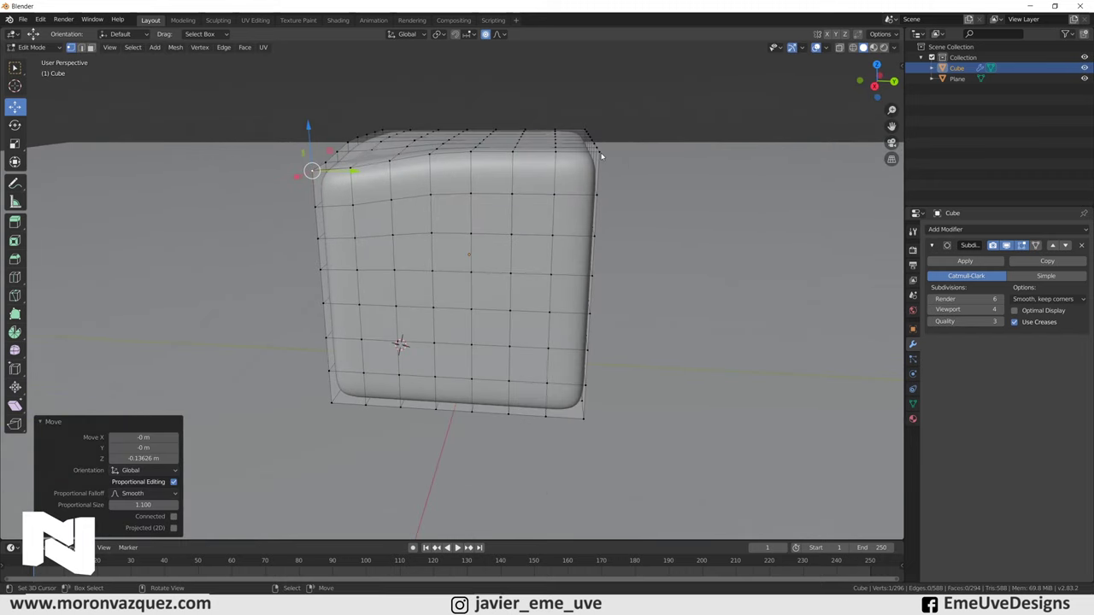
click(602, 157)
key(g)
key(z)
click(437, 145)
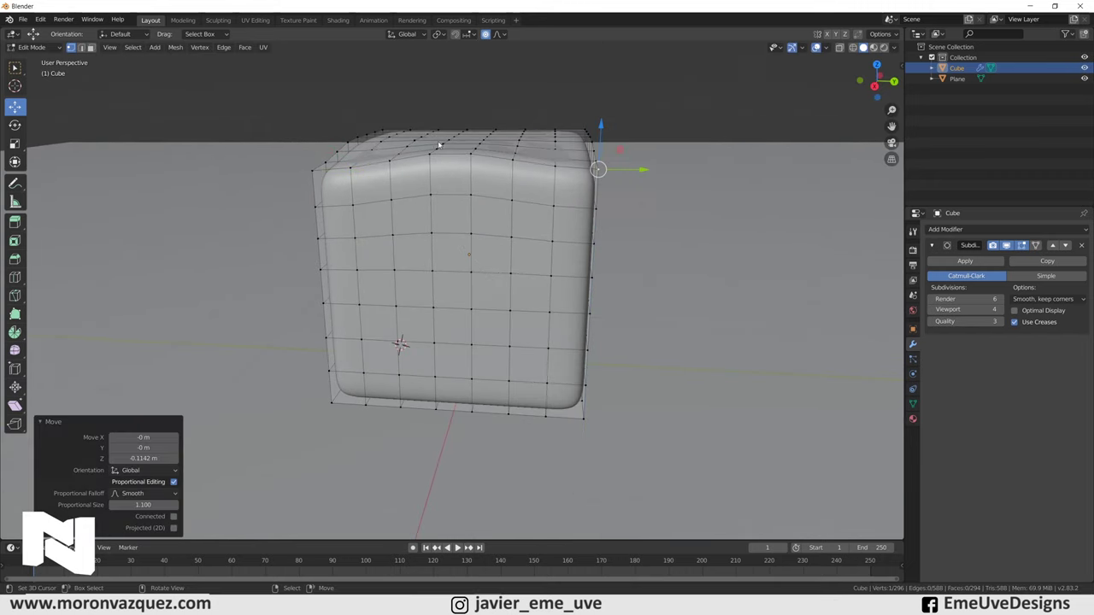
Raise a bump on the cube's top face with a wider falloff.
middle_drag(476, 145, 482, 130)
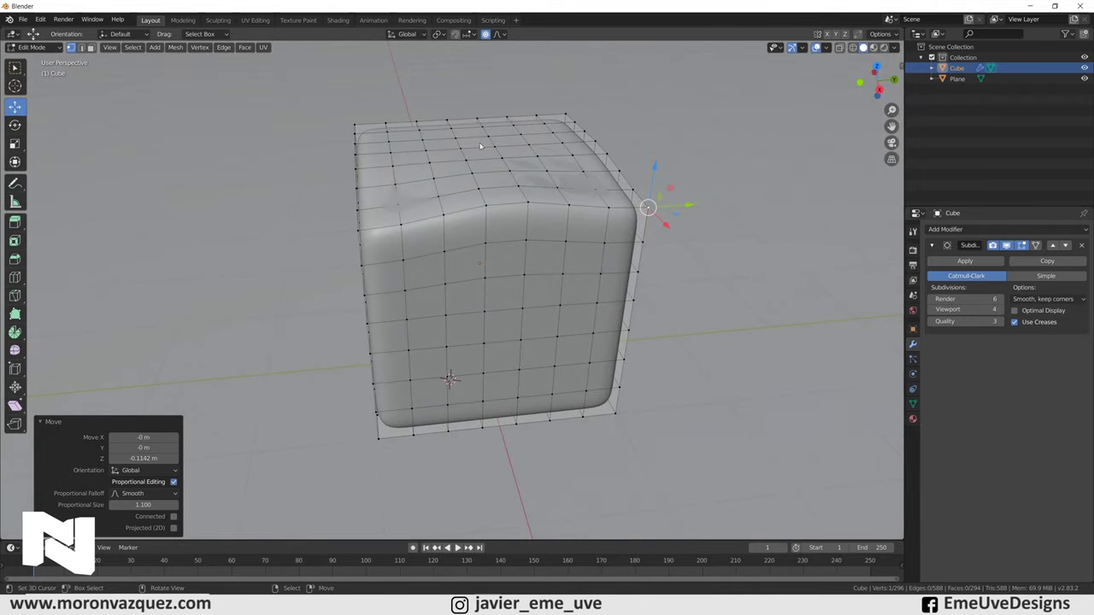
click(460, 150)
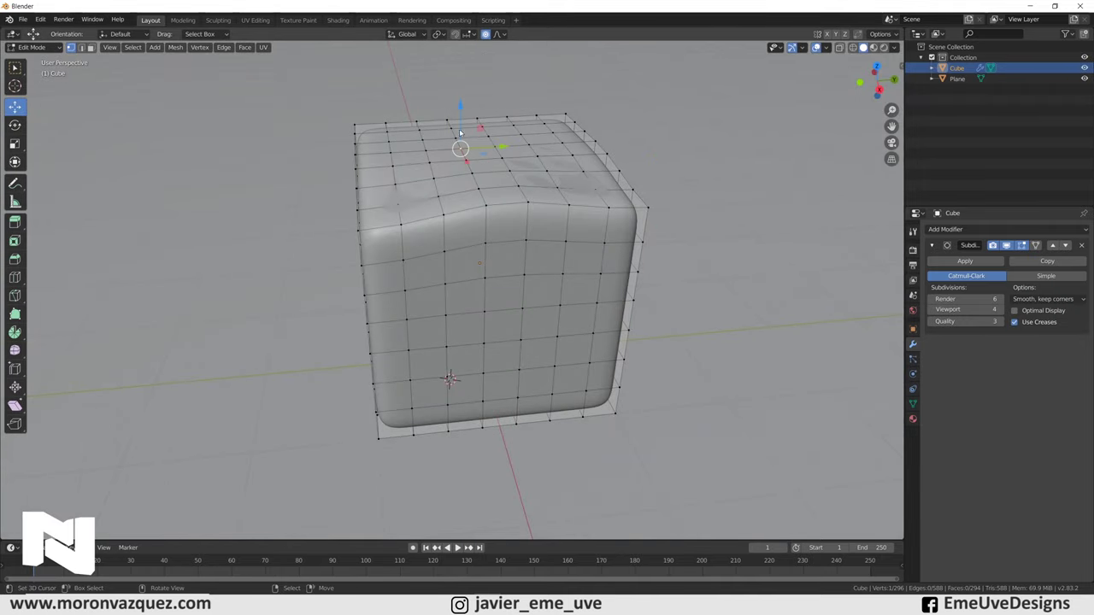
mouse_move(496, 51)
middle_down()
mouse_move(519, 107)
mouse_move(556, 90)
middle_up()
drag(465, 91, 462, 68)
scroll(458, 77, up, 2)
scroll(462, 68, up, 2)
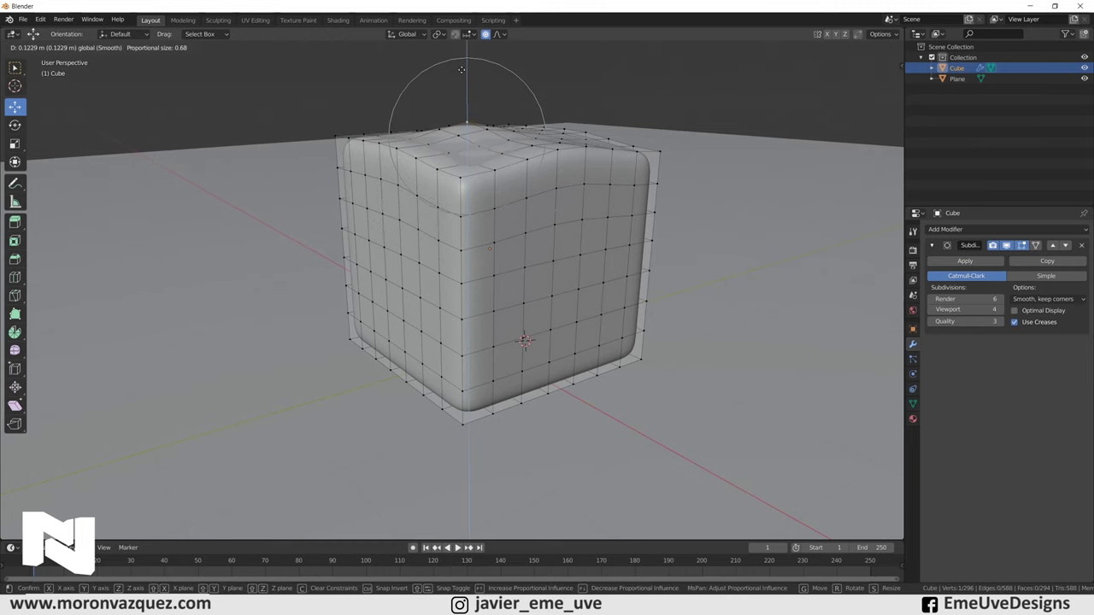
drag(462, 69, 464, 79)
Warp the front face and left edge by pushing vertices along Y and X.
click(407, 253)
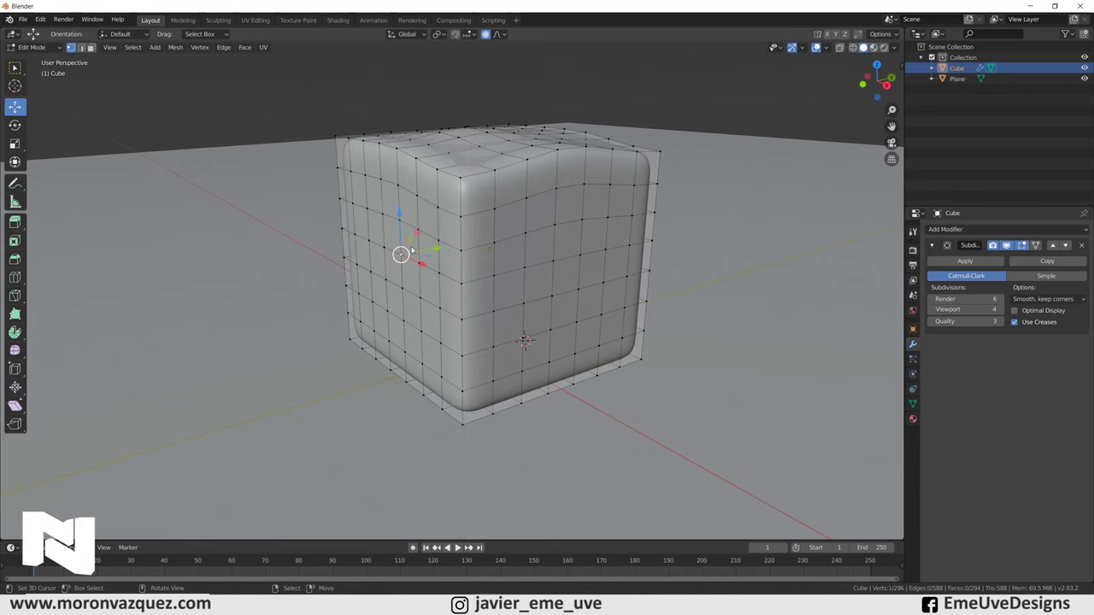
drag(437, 246, 427, 250)
click(578, 288)
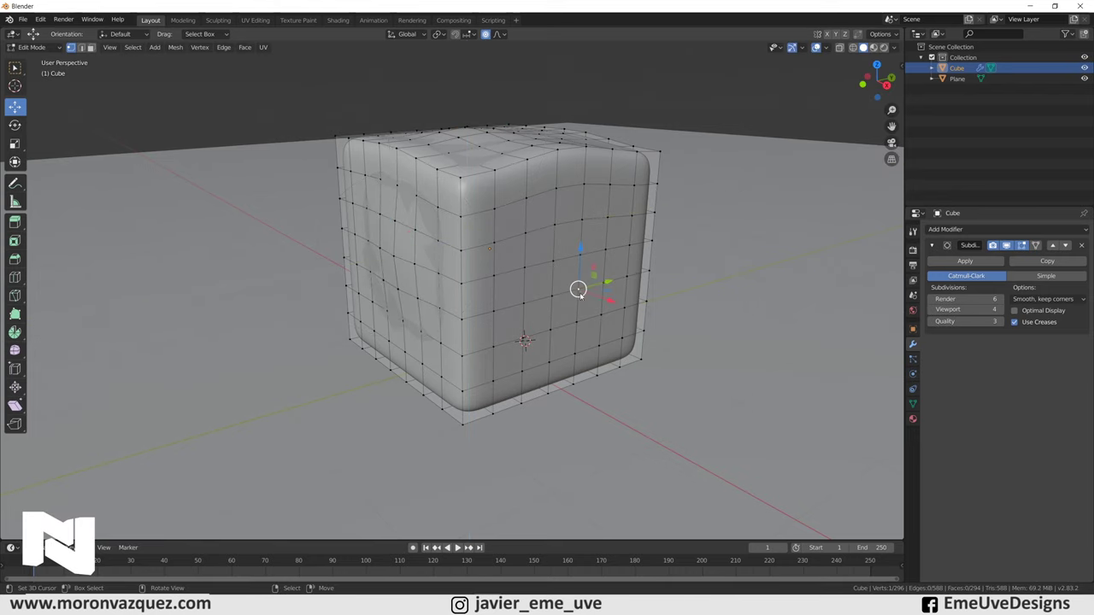
drag(615, 303, 610, 302)
middle_drag(610, 302, 585, 299)
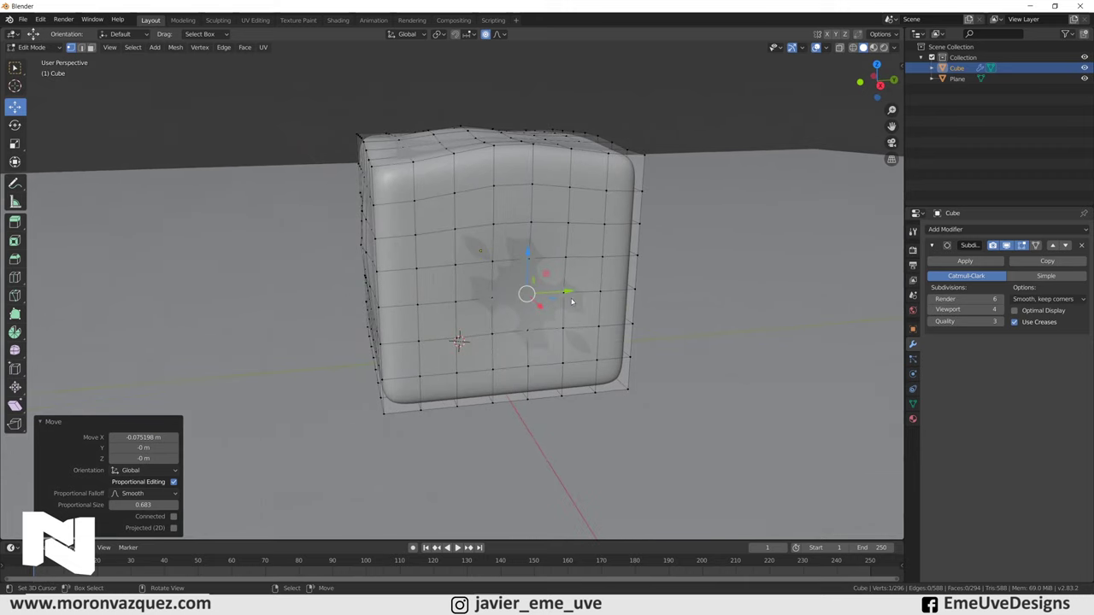
click(380, 276)
drag(420, 272, 431, 271)
mouse_move(431, 272)
middle_down()
mouse_move(503, 289)
mouse_move(547, 279)
middle_up()
Push a right-edge vertex along Y and partly back to warp that side.
middle_drag(637, 286, 600, 299)
click(554, 314)
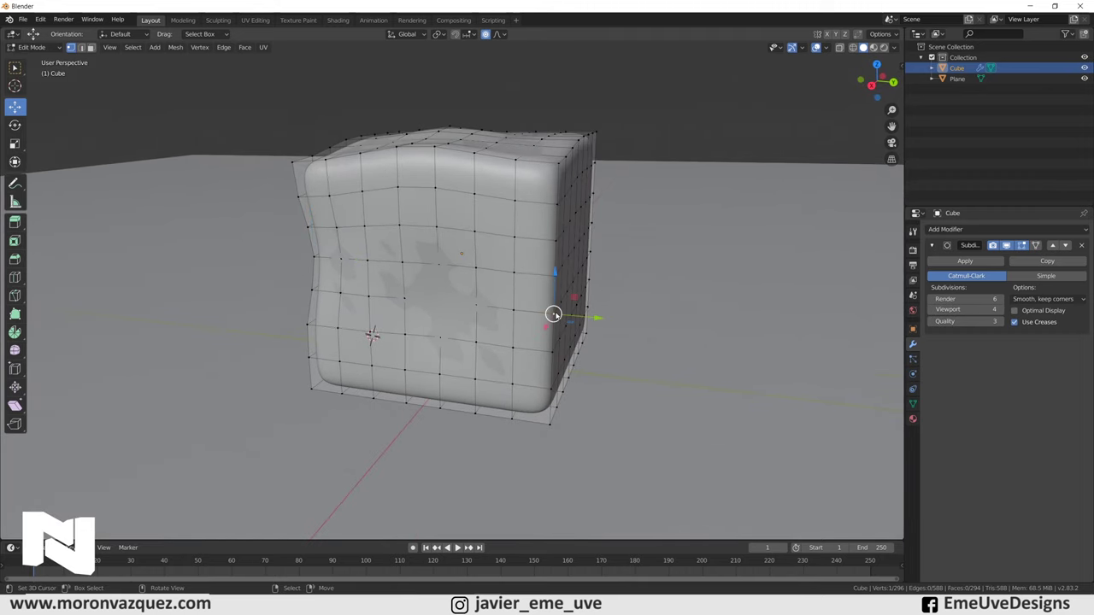
drag(599, 321, 577, 317)
mouse_move(577, 317)
middle_down()
mouse_move(587, 293)
mouse_move(612, 299)
middle_up()
drag(612, 299, 631, 296)
mouse_move(631, 297)
middle_down()
mouse_move(693, 306)
mouse_move(471, 212)
middle_up()
Lower the top-left corner vertex with tighter falloff and shift it along Y.
click(332, 146)
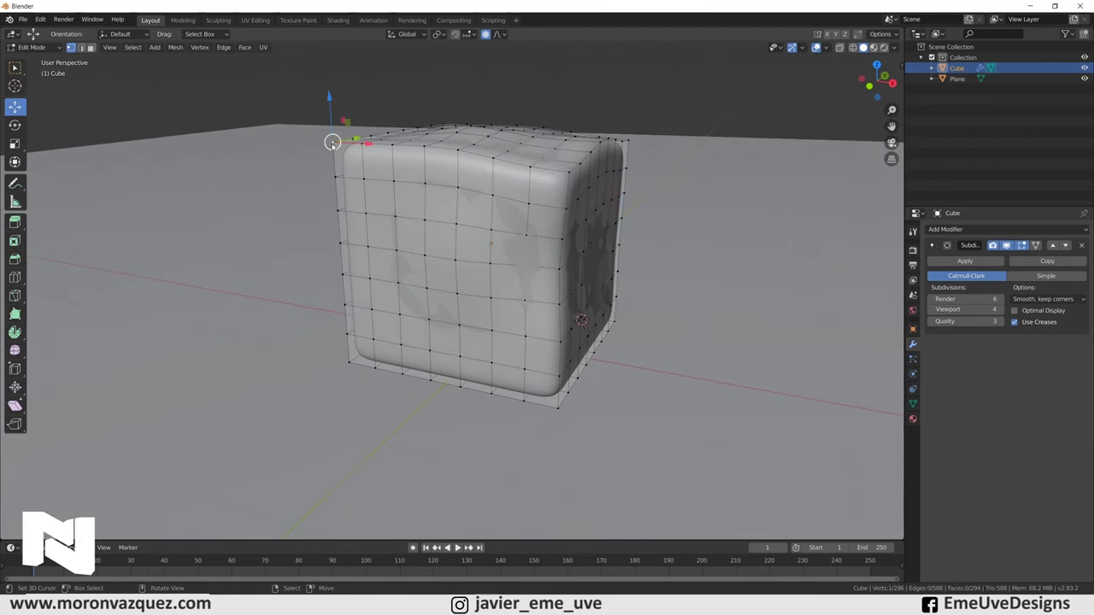
drag(331, 98, 326, 119)
scroll(326, 116, down, 3)
scroll(320, 115, down, 1)
drag(317, 117, 324, 115)
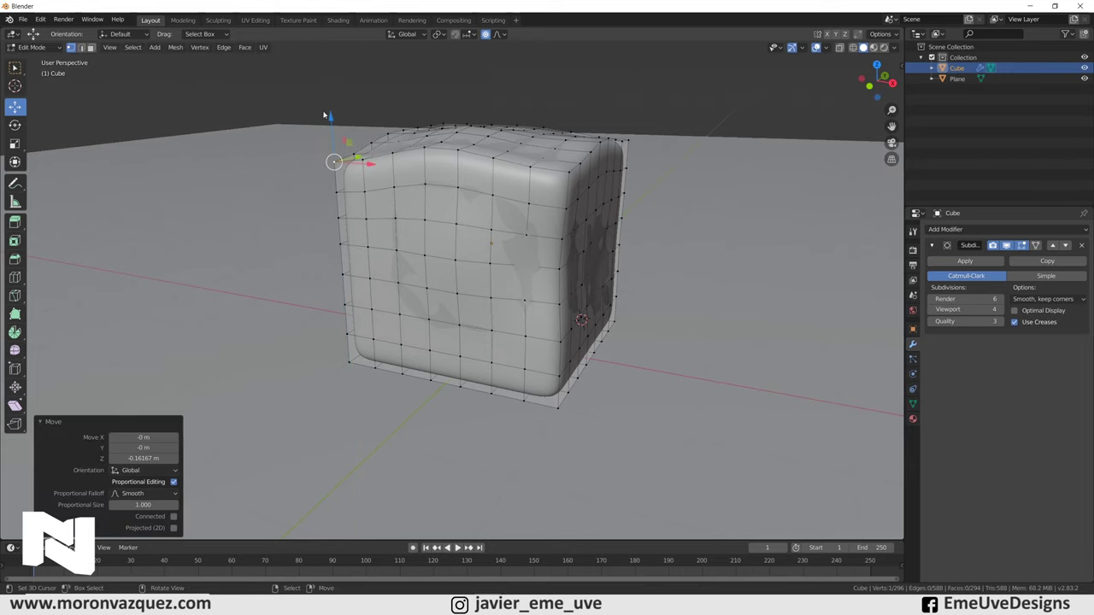
middle_drag(368, 156, 359, 183)
drag(357, 184, 368, 195)
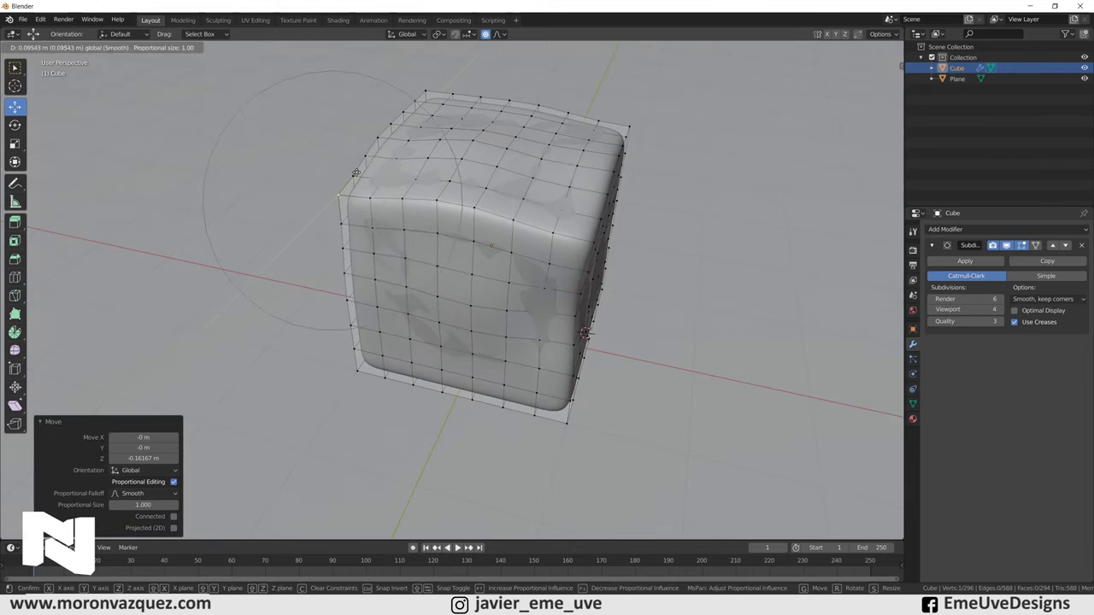
Move two right-corner vertices along X and Y, then select a right-side vertex.
middle_drag(381, 201, 513, 213)
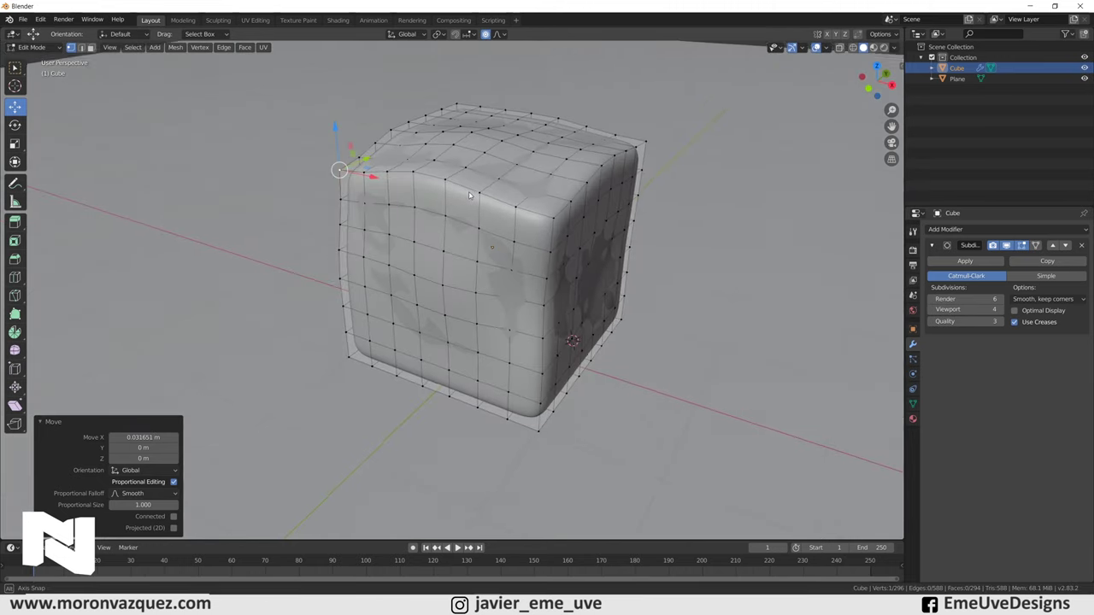
click(561, 217)
drag(605, 226, 585, 225)
mouse_move(585, 225)
middle_down()
mouse_move(532, 211)
mouse_move(605, 229)
middle_up()
click(604, 229)
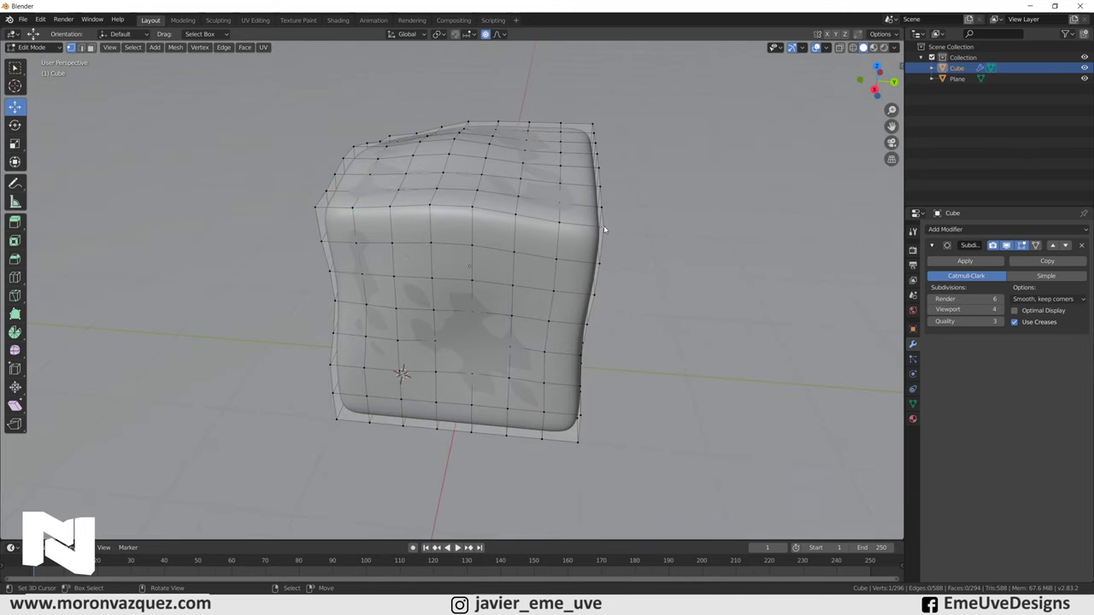
drag(649, 232, 639, 229)
mouse_move(639, 229)
middle_down()
mouse_move(636, 215)
mouse_move(651, 211)
mouse_move(653, 240)
mouse_move(624, 255)
middle_up()
click(557, 266)
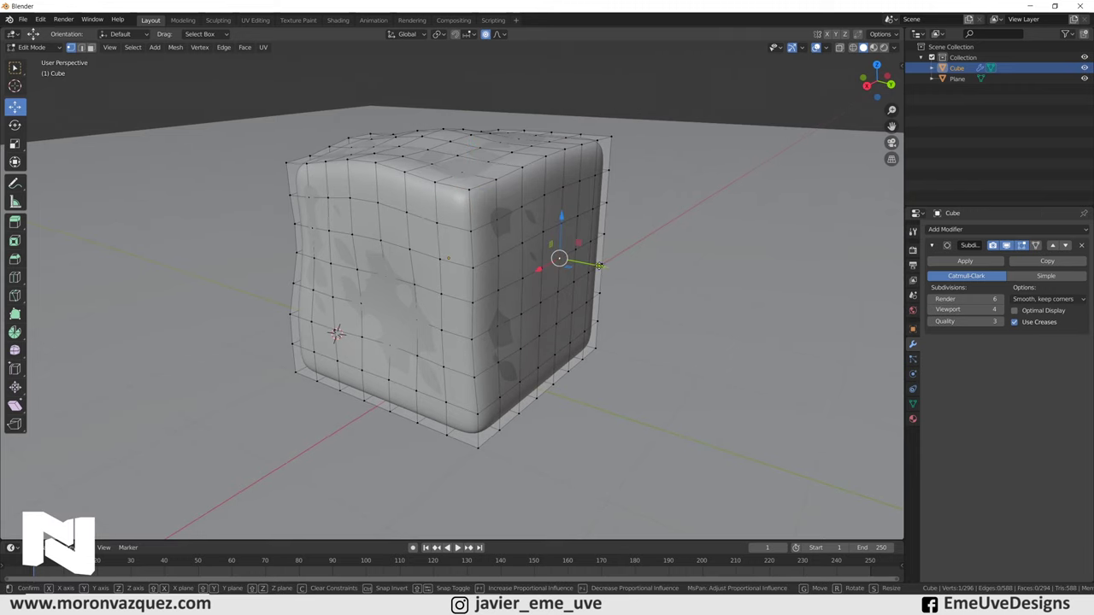
Move a vertex along Y and lower a corner vertex with smooth proportional falloff.
key(g)
key(y)
scroll(572, 278, up, 6)
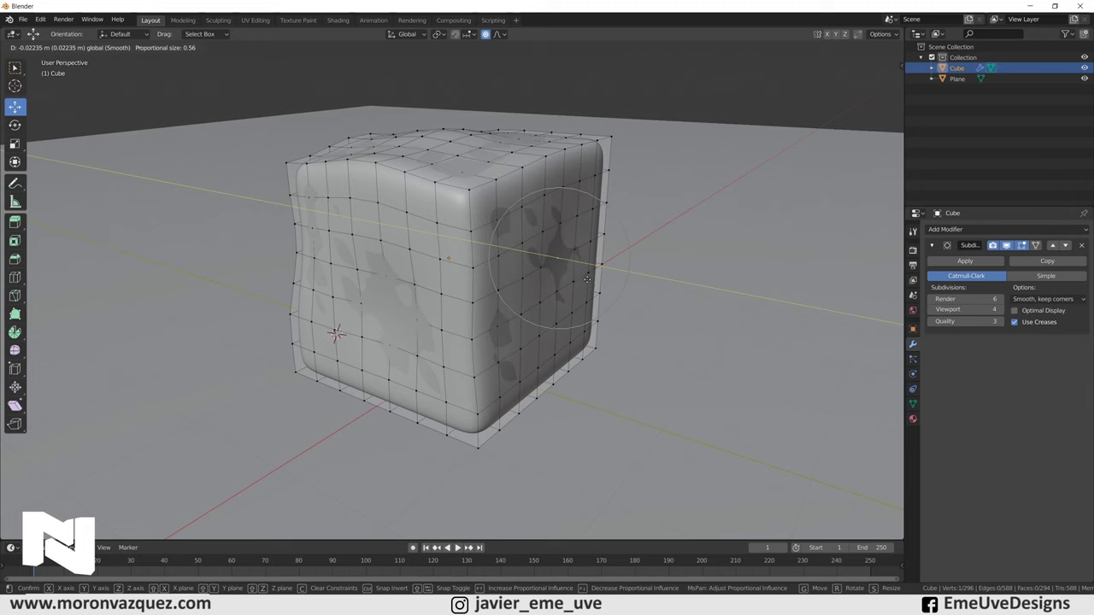
click(588, 285)
mouse_move(588, 285)
middle_down()
mouse_move(615, 283)
mouse_move(582, 293)
mouse_move(571, 224)
middle_up()
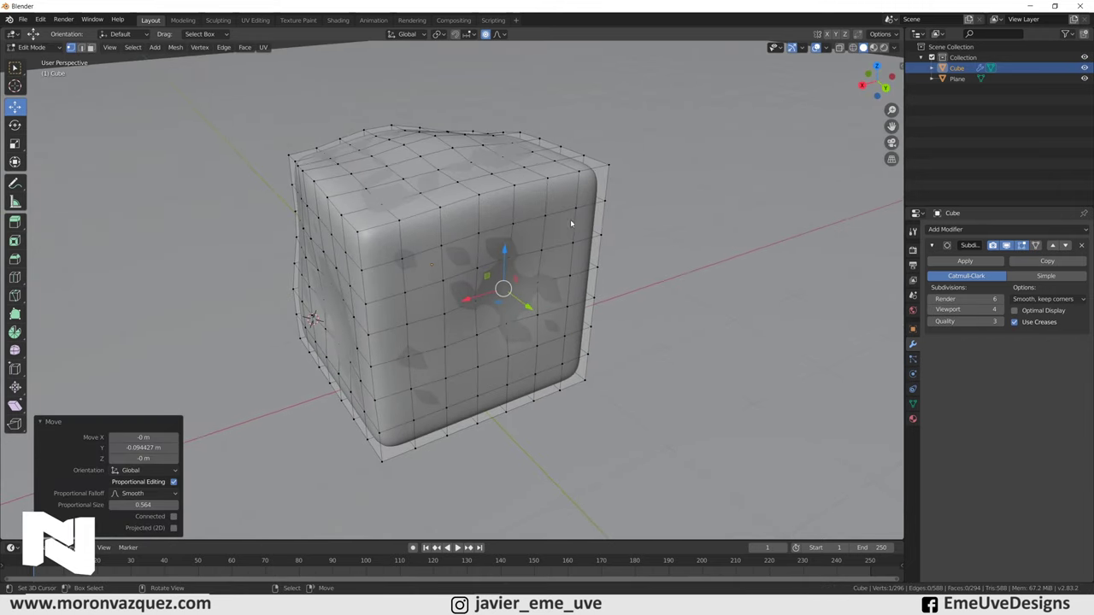
click(608, 169)
key(g)
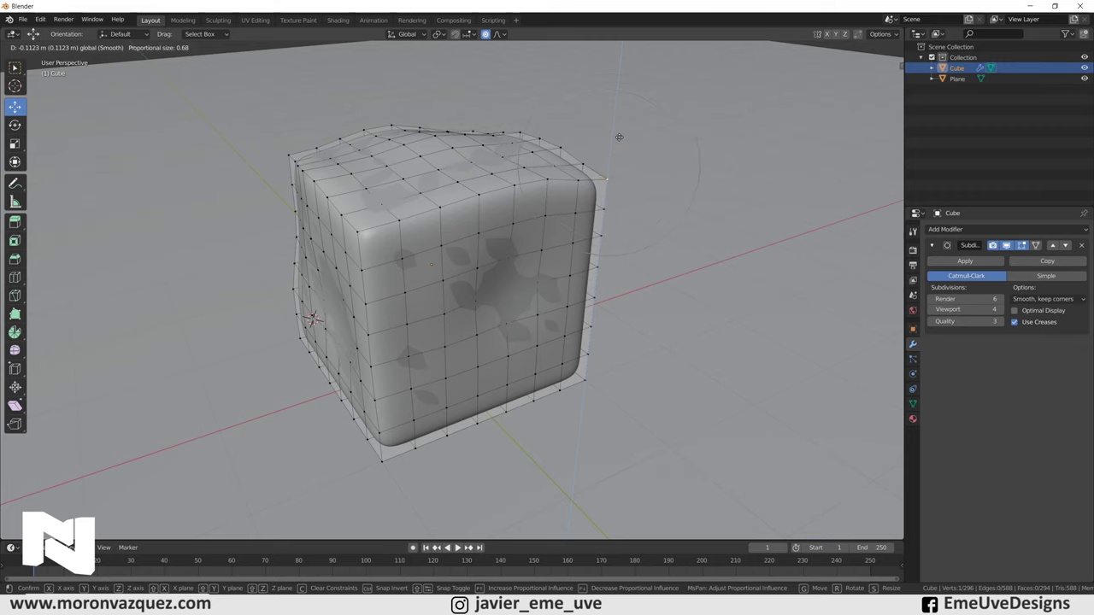
click(620, 139)
Clear the selection and dent the cube's bottom edge at one vertex.
mouse_move(645, 142)
middle_down()
mouse_move(729, 155)
mouse_move(711, 164)
middle_up()
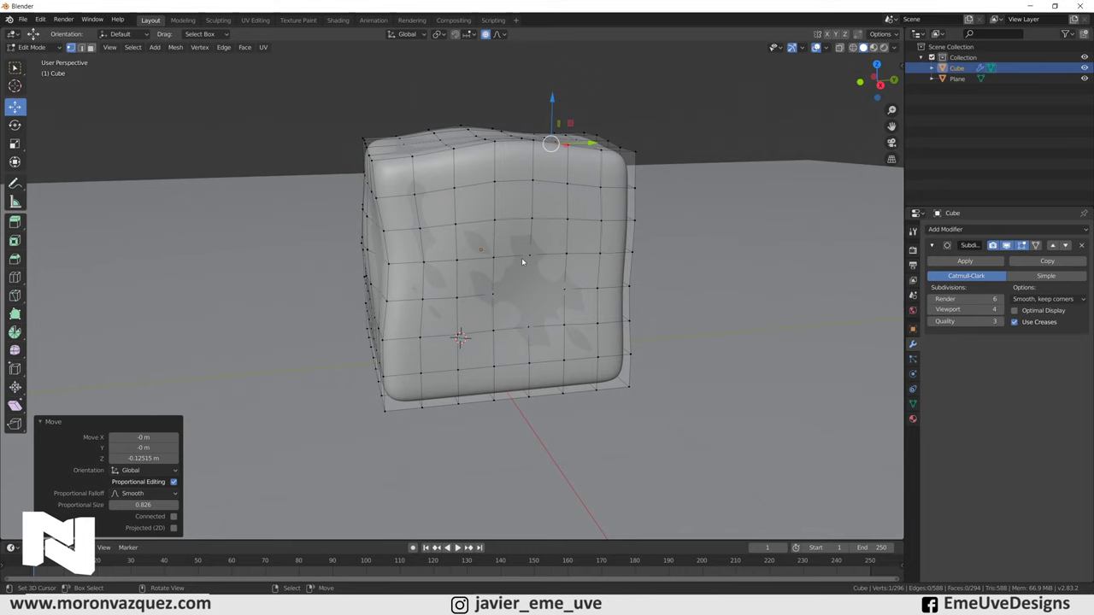
mouse_move(522, 261)
middle_down()
mouse_move(532, 276)
mouse_move(559, 276)
middle_up()
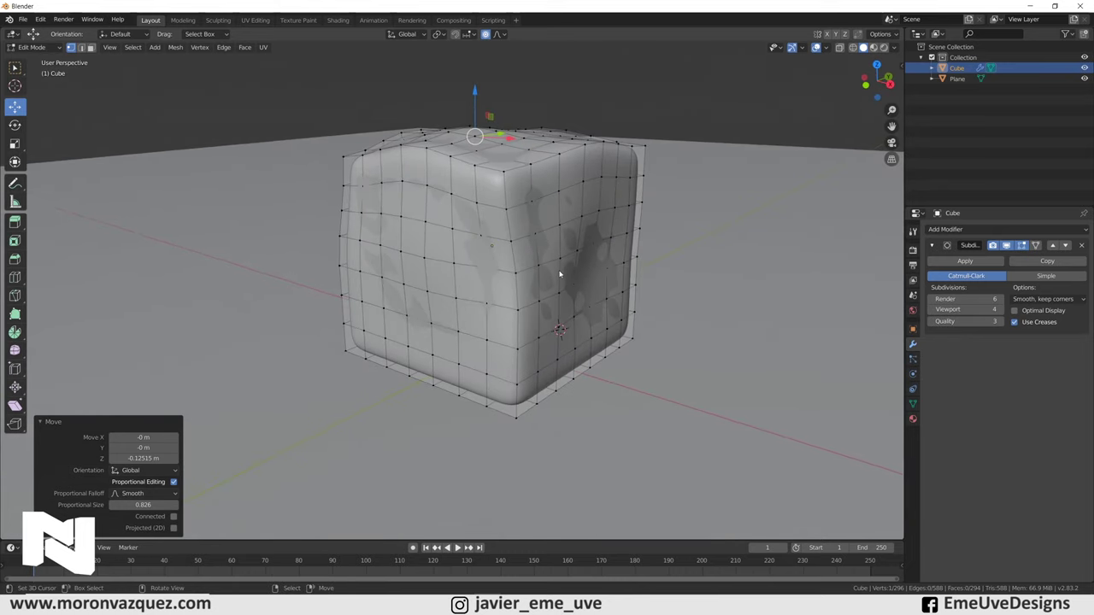
key(alt+a)
drag(621, 291, 643, 289)
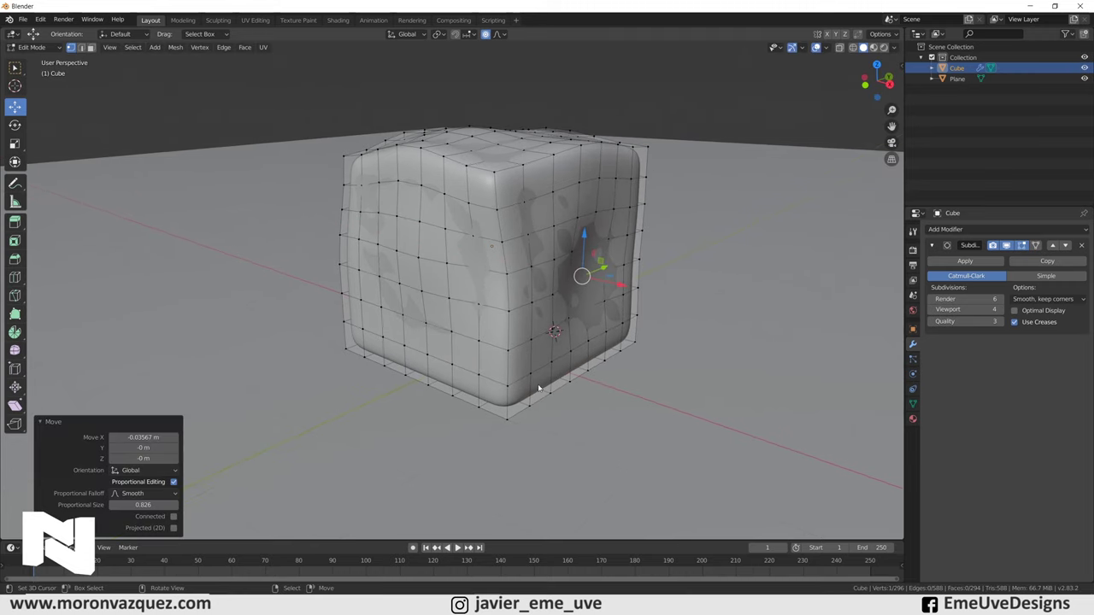
click(572, 380)
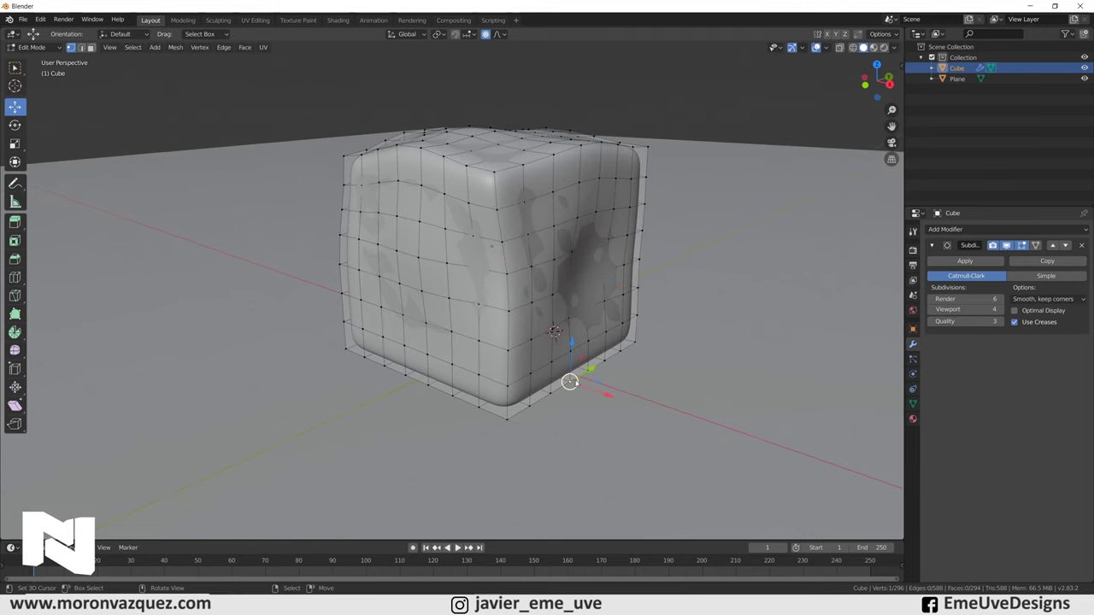
key(g)
click(595, 391)
Bulge the lower-left edge and shift several lower vertices with smooth falloff.
click(404, 376)
key(g)
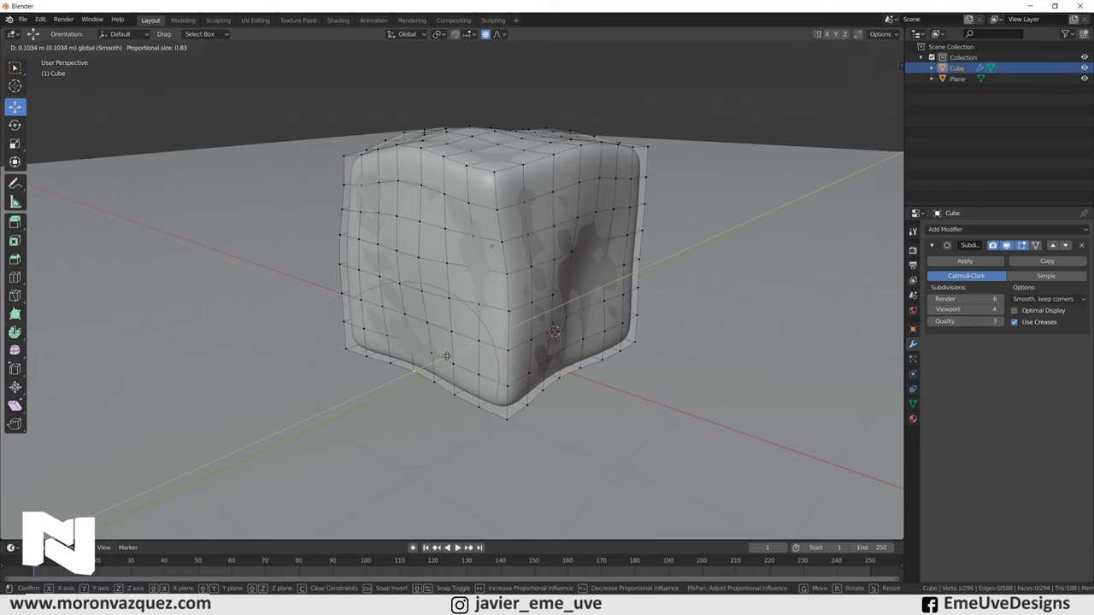
click(477, 361)
mouse_move(477, 360)
middle_down()
mouse_move(504, 363)
mouse_move(444, 357)
mouse_move(500, 354)
mouse_move(479, 359)
middle_up()
key(g)
click(425, 352)
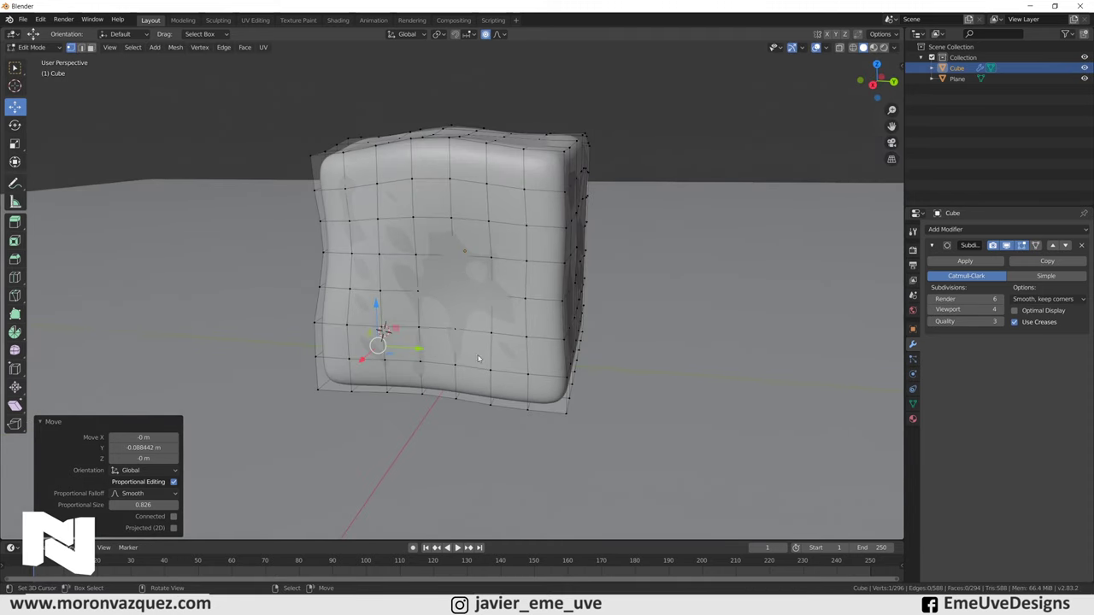
key(g)
click(557, 417)
key(g)
click(555, 423)
middle_drag(559, 405, 549, 384)
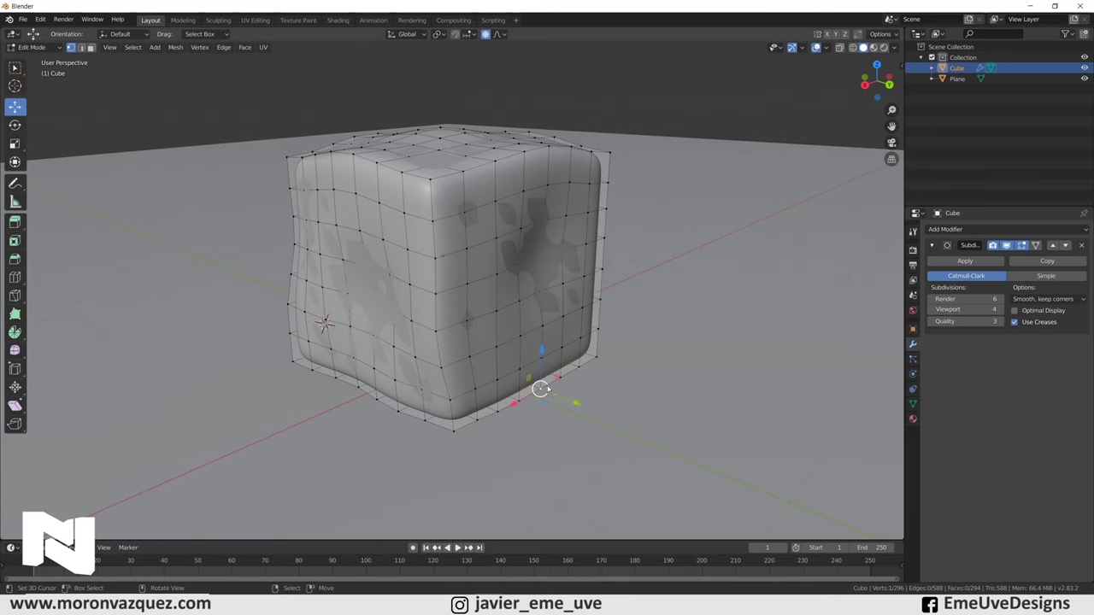
Drop the top corner vertex along Z, then shift it along Y.
click(569, 400)
mouse_move(569, 400)
middle_down()
mouse_move(632, 397)
mouse_move(612, 391)
middle_up()
middle_drag(517, 225, 578, 146)
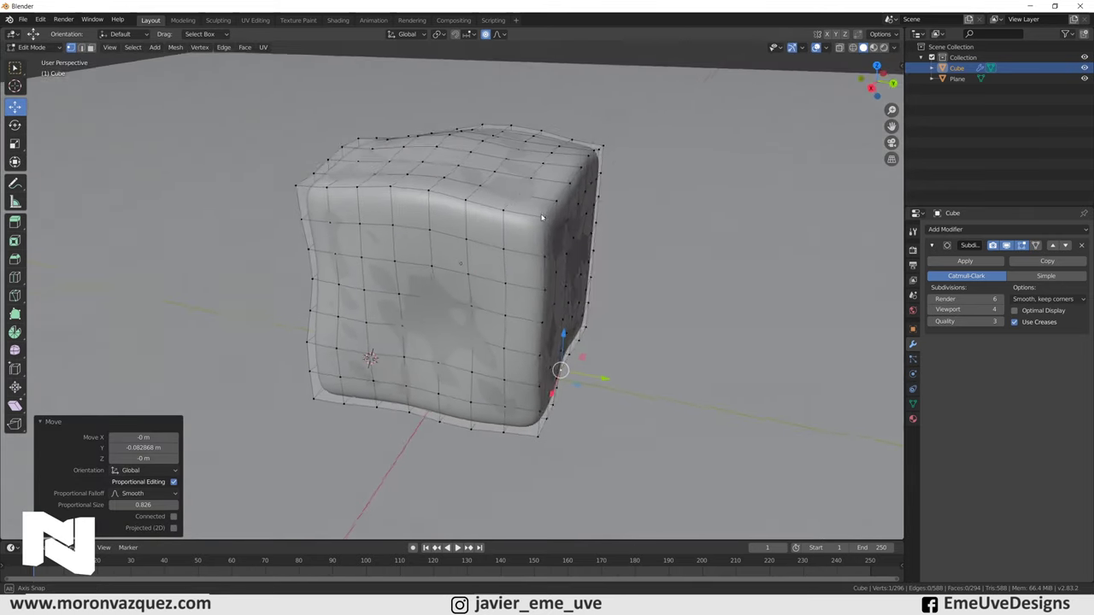
click(578, 145)
key(g)
key(z)
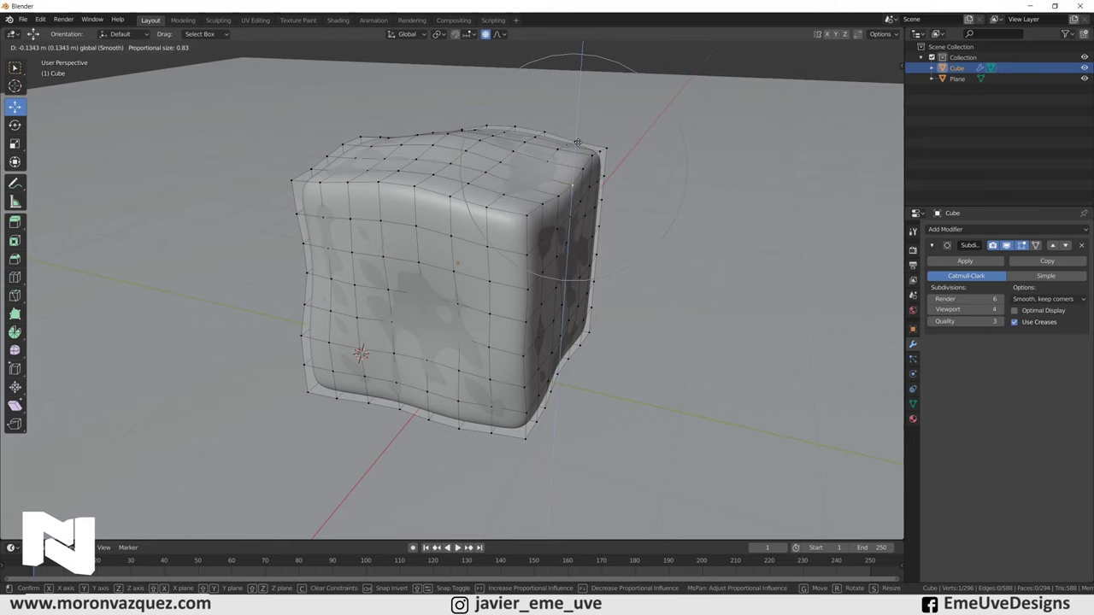
click(579, 168)
key(g)
key(y)
click(604, 183)
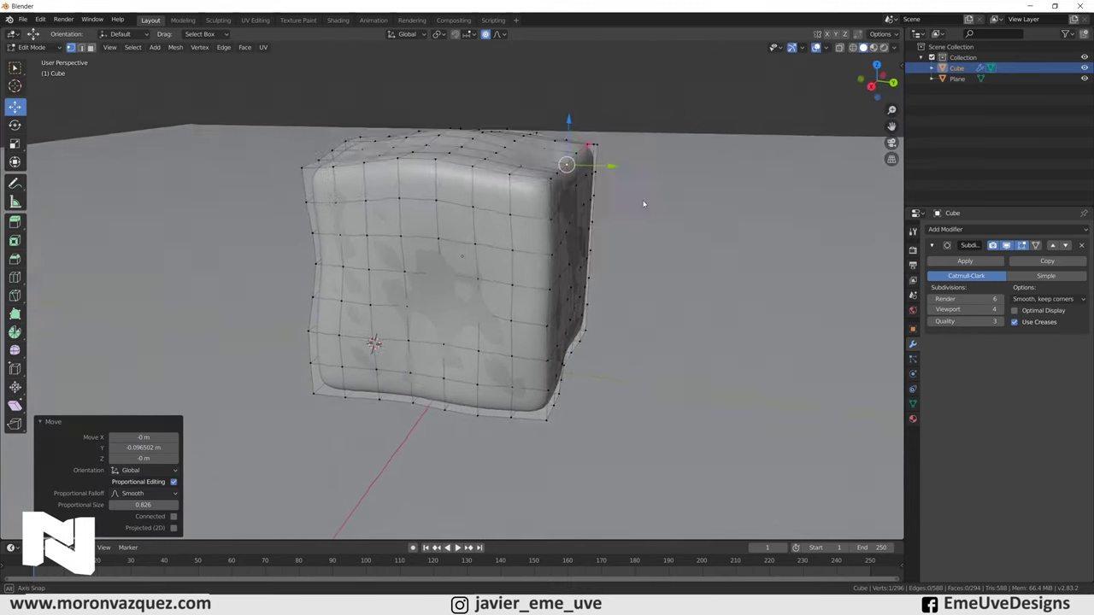
middle_drag(604, 183, 695, 209)
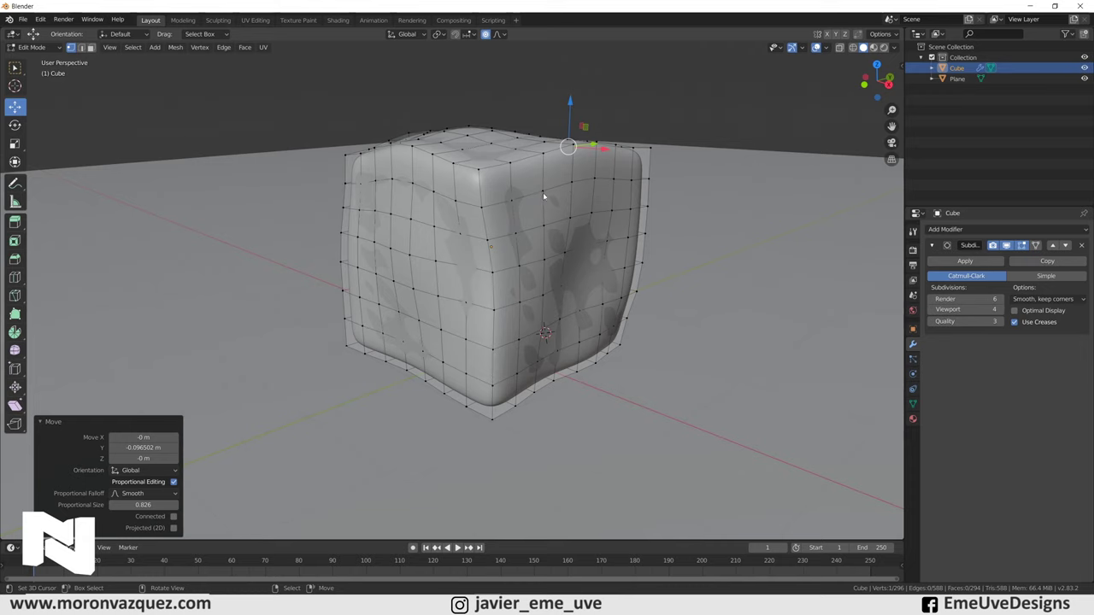
Push a top-face vertex and move the left-edge vertices sideways along X.
click(543, 195)
key(g)
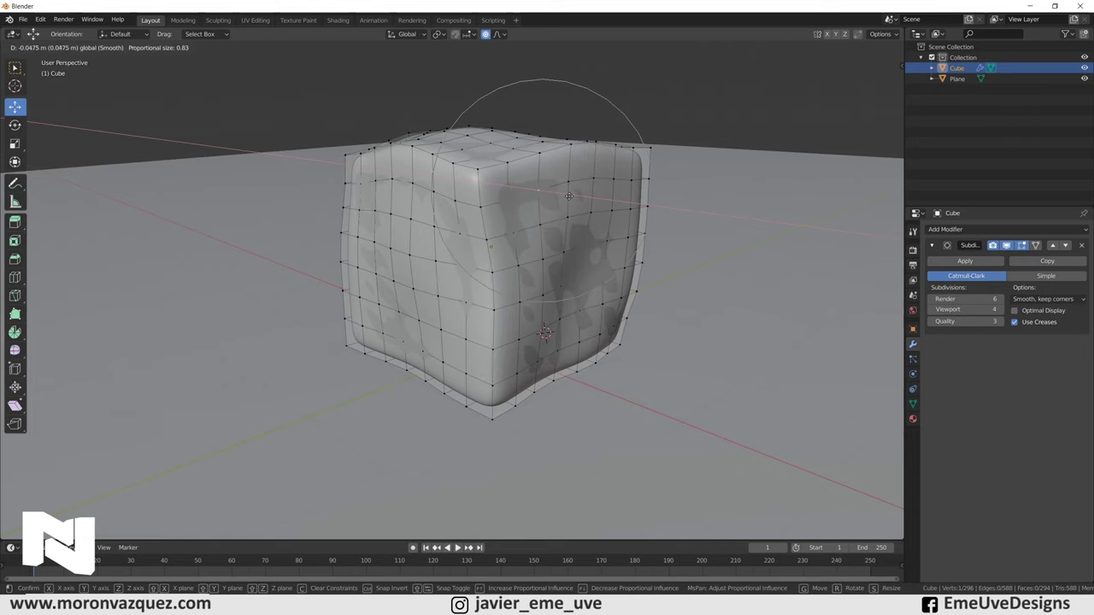
click(568, 195)
mouse_move(542, 185)
middle_down()
mouse_move(588, 213)
mouse_move(699, 224)
mouse_move(377, 218)
middle_up()
drag(378, 218, 389, 215)
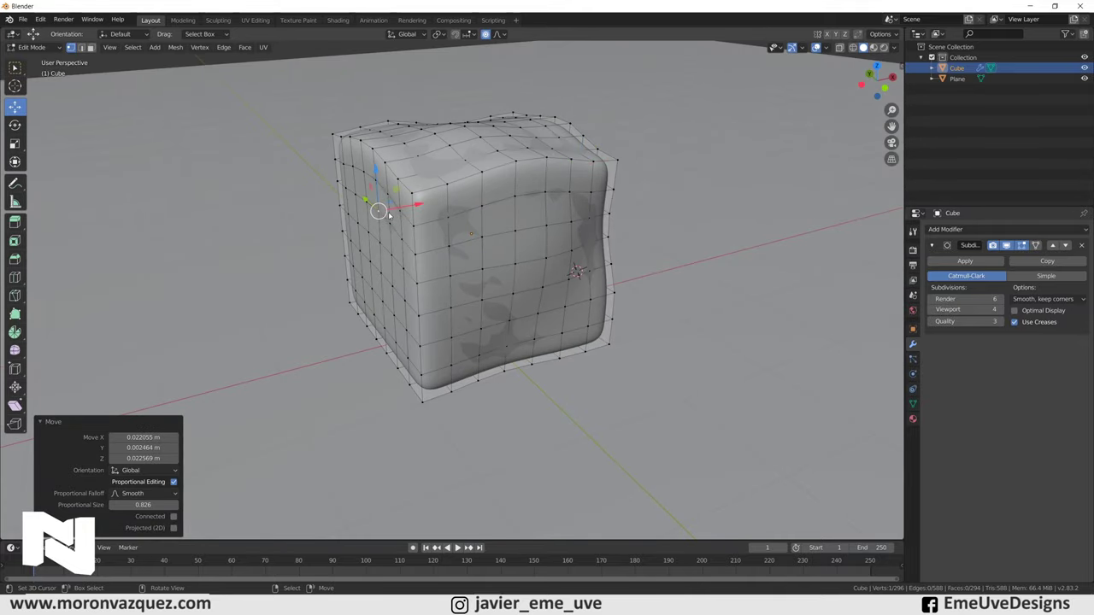
key(g)
key(x)
click(373, 186)
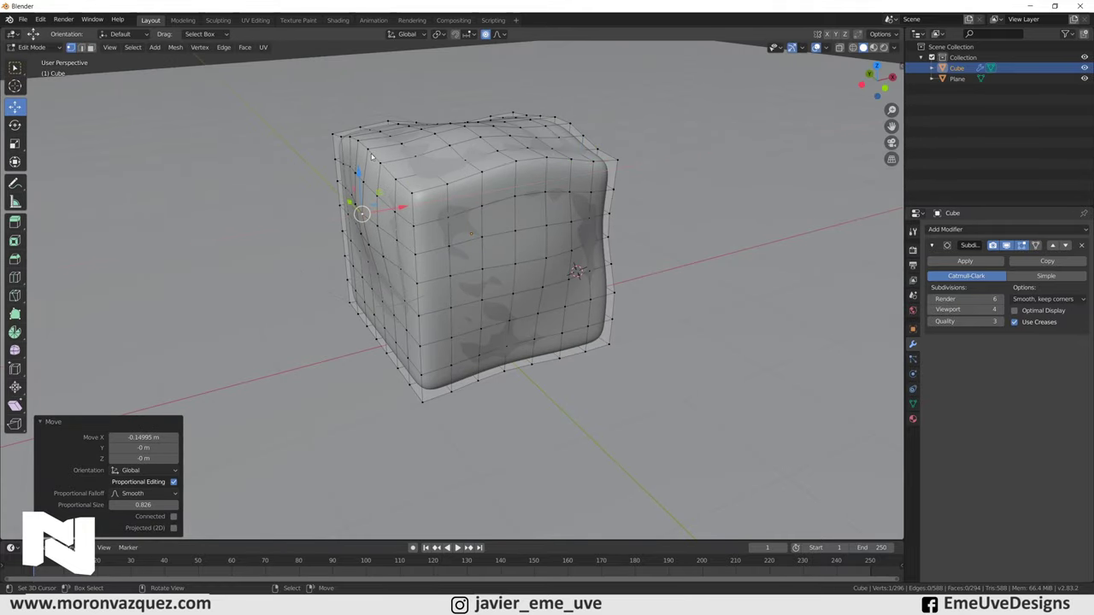
click(371, 157)
key(g)
click(365, 115)
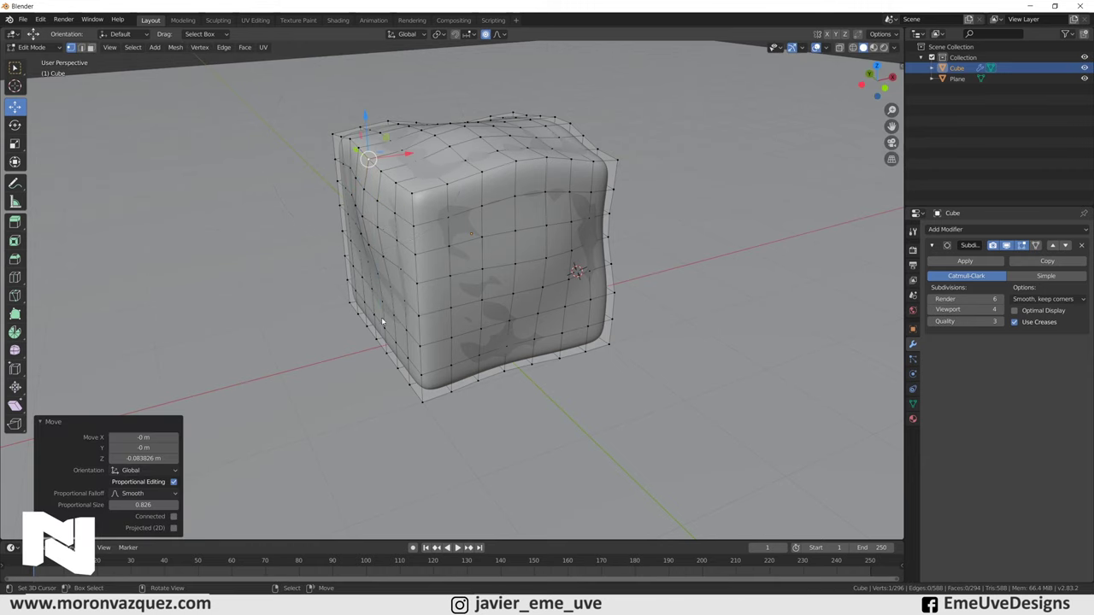
Nudge the lower-left and left-edge vertices along X and Y with falloff.
click(383, 336)
key(g)
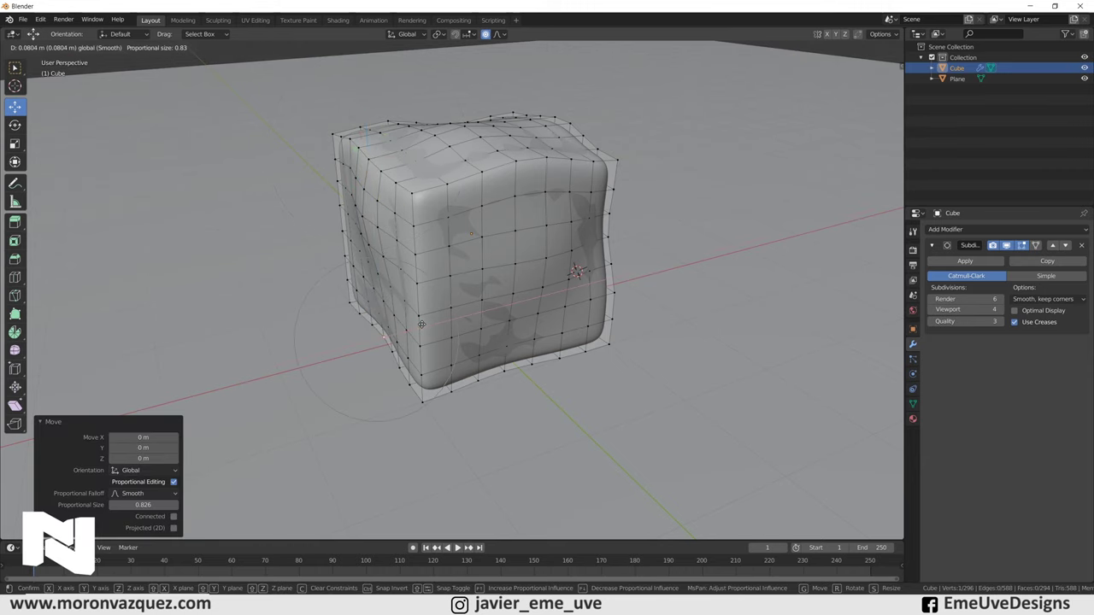
click(421, 324)
middle_drag(422, 325, 293, 289)
click(299, 274)
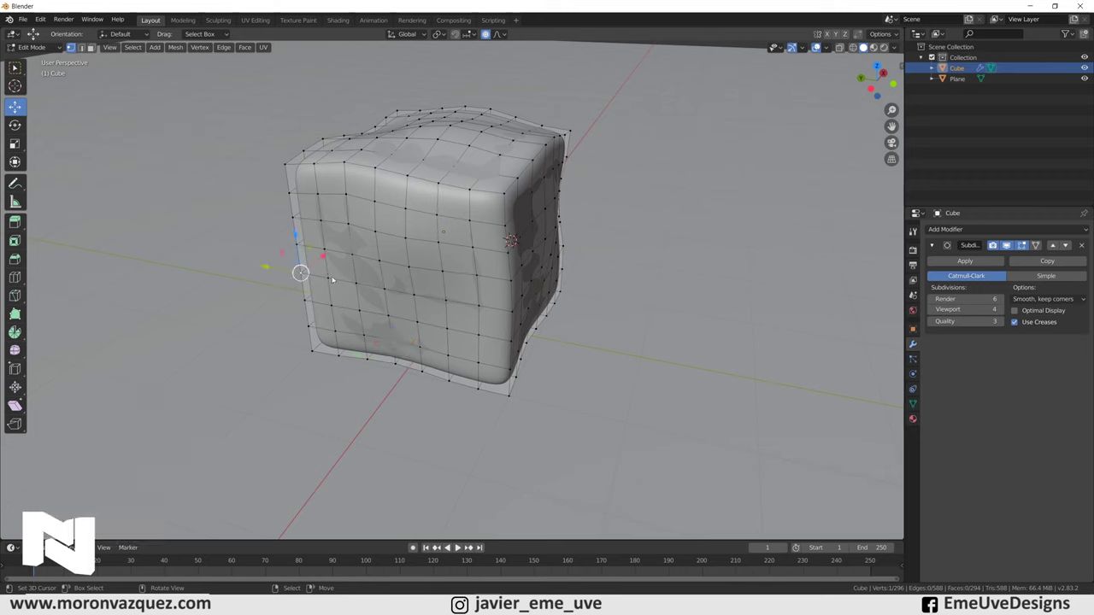
drag(314, 260, 322, 251)
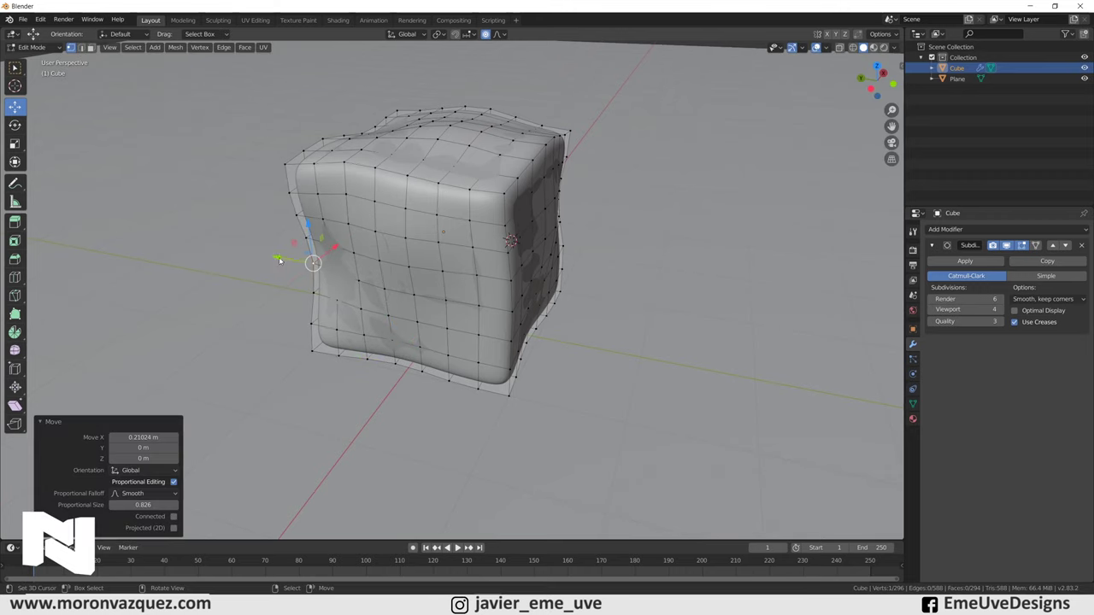
key(g)
drag(269, 261, 278, 256)
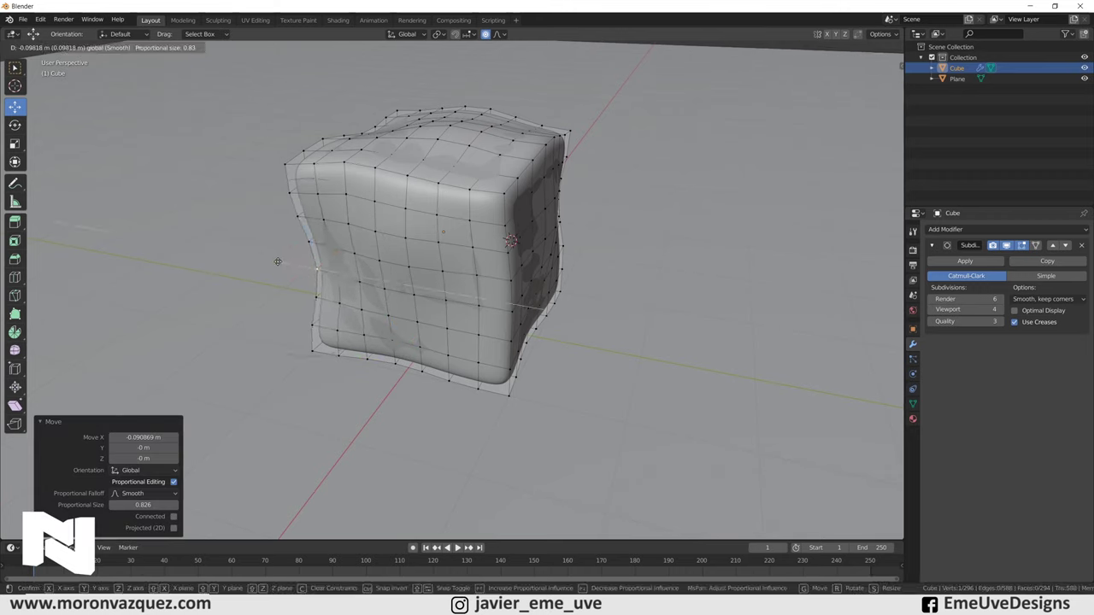
Shift the selected vertices along Y and raise the top-left corner along Z.
mouse_move(415, 281)
middle_down()
mouse_move(676, 303)
mouse_move(623, 271)
middle_up()
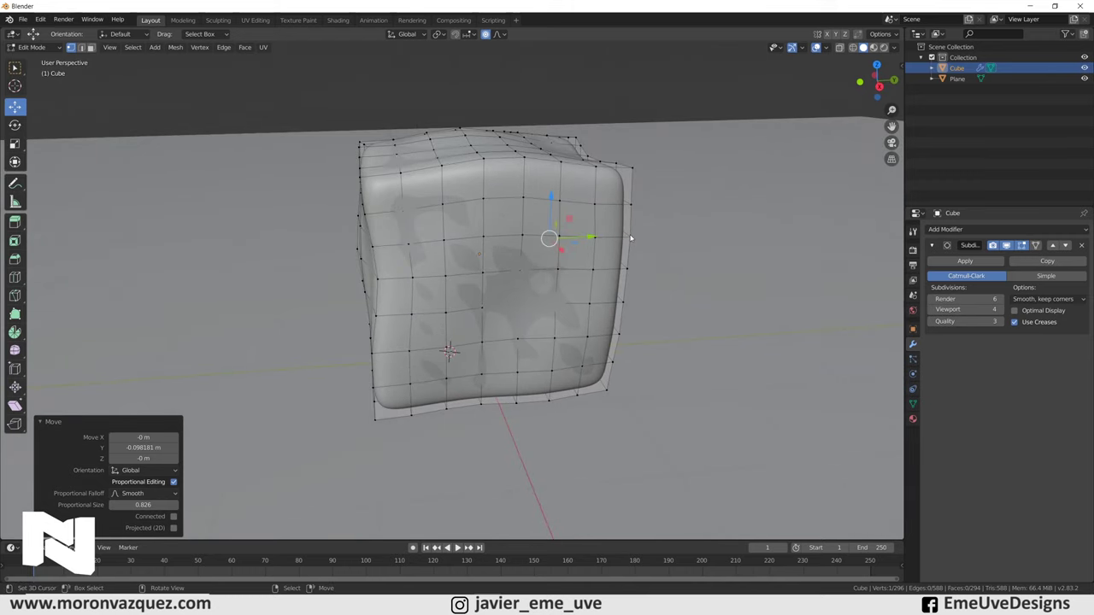
key(g)
key(y)
click(650, 265)
middle_drag(650, 265, 654, 313)
click(347, 159)
key(g)
key(z)
click(342, 107)
middle_drag(342, 107, 520, 256)
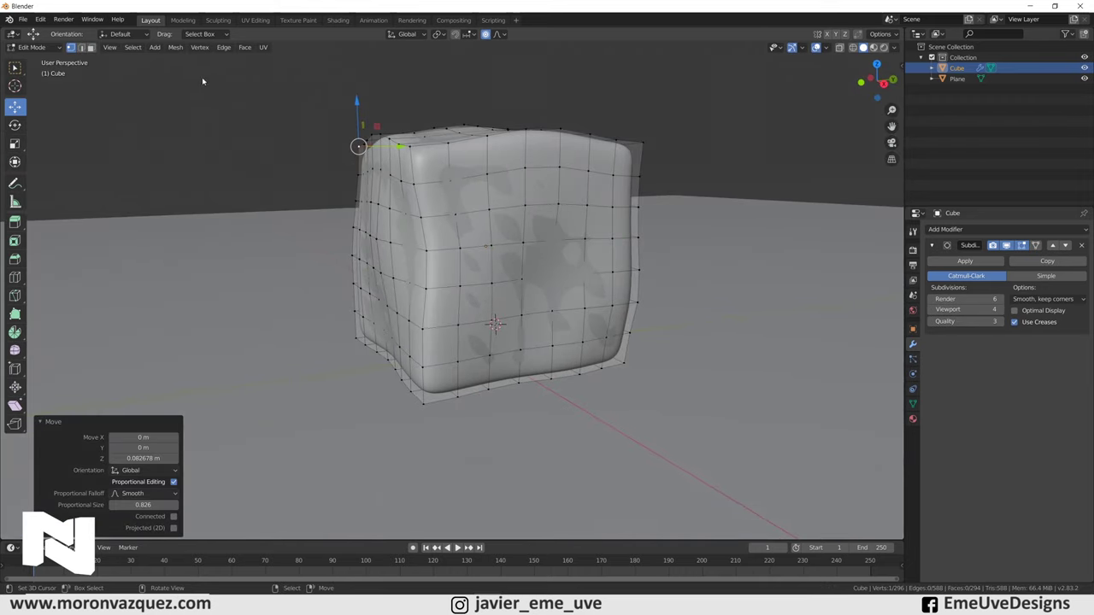
Return to Object Mode and view the lumpy melted cube.
click(31, 47)
click(36, 36)
scroll(595, 334, down, 2)
mouse_move(595, 334)
middle_down()
mouse_move(630, 344)
mouse_move(548, 327)
mouse_move(552, 339)
mouse_move(601, 324)
mouse_move(559, 327)
mouse_move(576, 339)
mouse_move(590, 329)
middle_up()
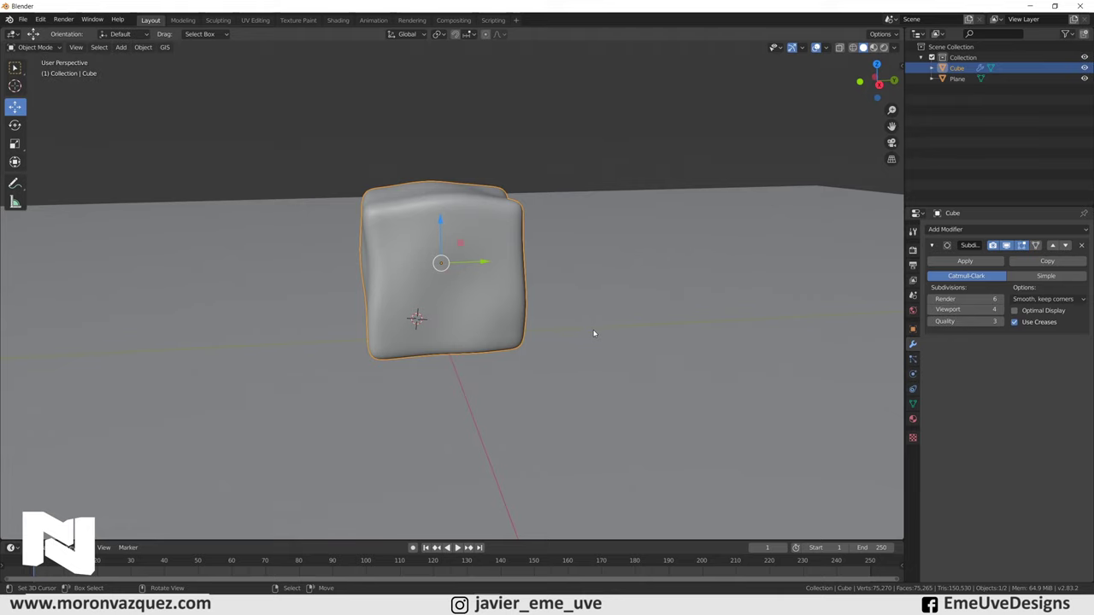
Orbit around the lumpy melted cube to see another side.
mouse_move(594, 334)
middle_down()
mouse_move(601, 344)
mouse_move(476, 344)
mouse_move(511, 323)
middle_up()
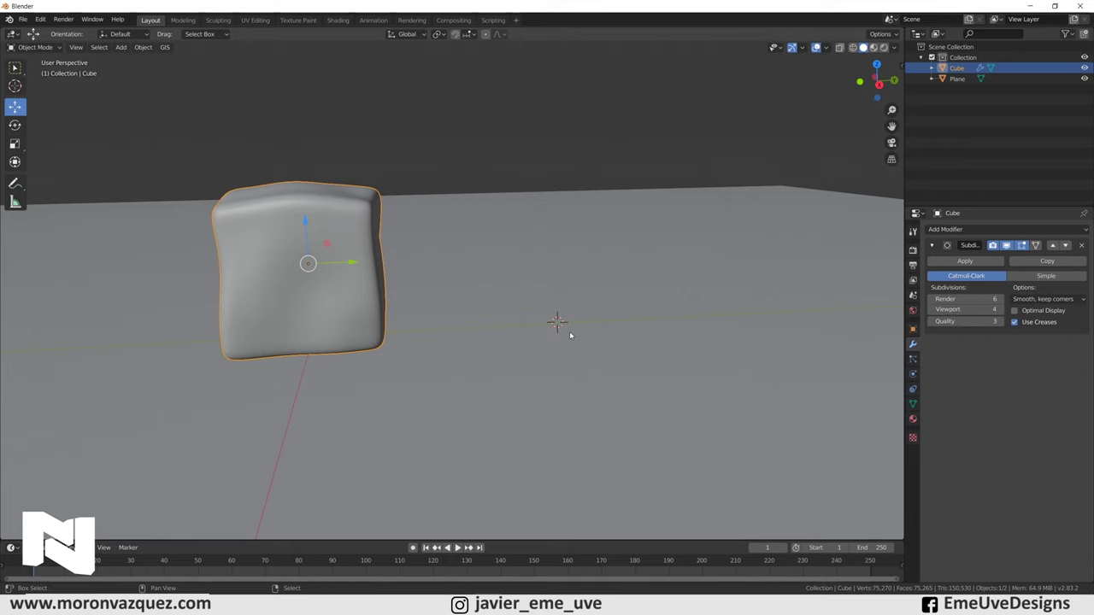
Add a new cube, squash it flat vertically and raise the slab upward.
key(shift+a)
click(614, 343)
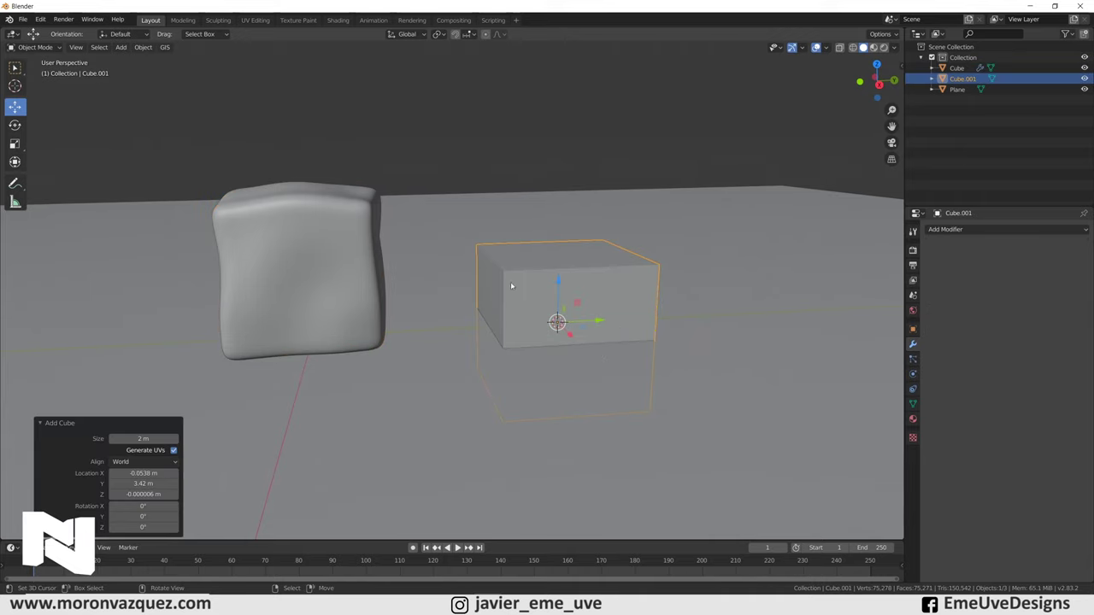
click(15, 144)
drag(557, 282, 557, 322)
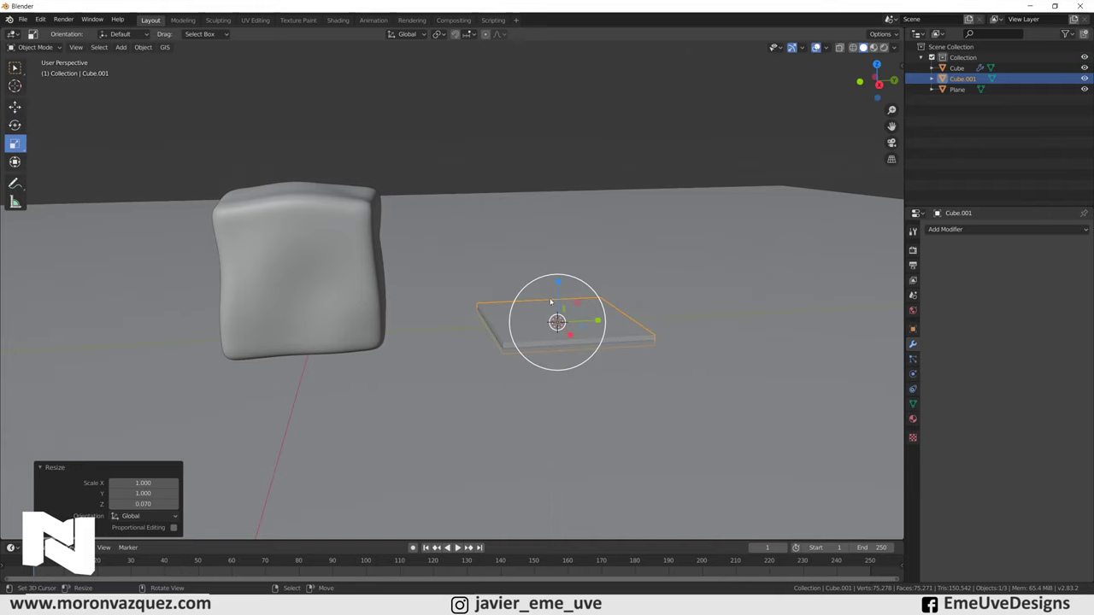
click(14, 107)
drag(558, 282, 559, 250)
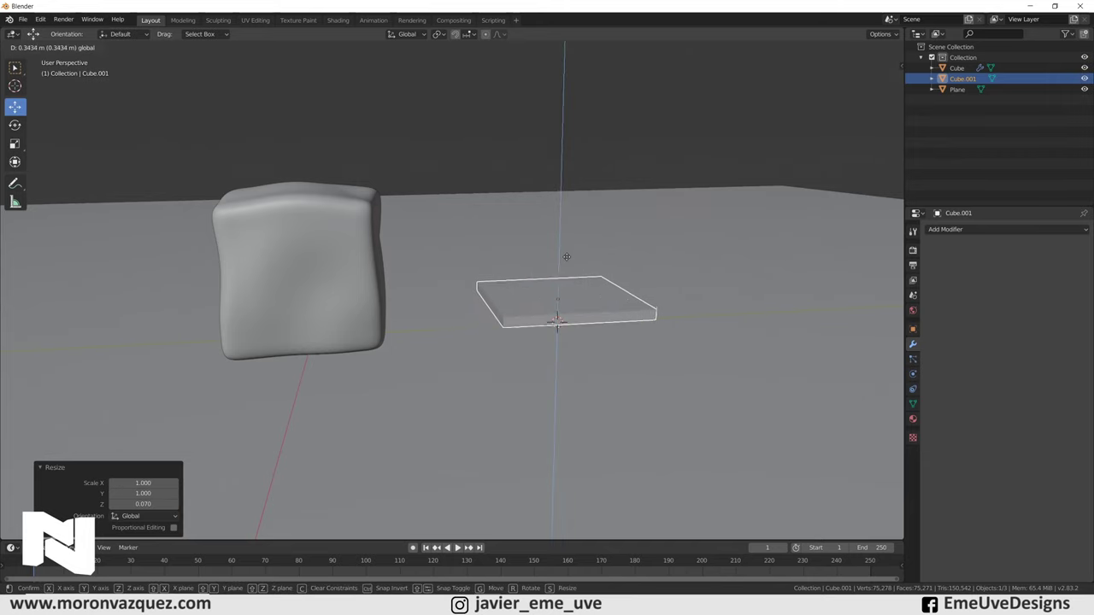
Isolate the slab in local view with numpad slash and orbit to a lower angle.
scroll(620, 264, up, 3)
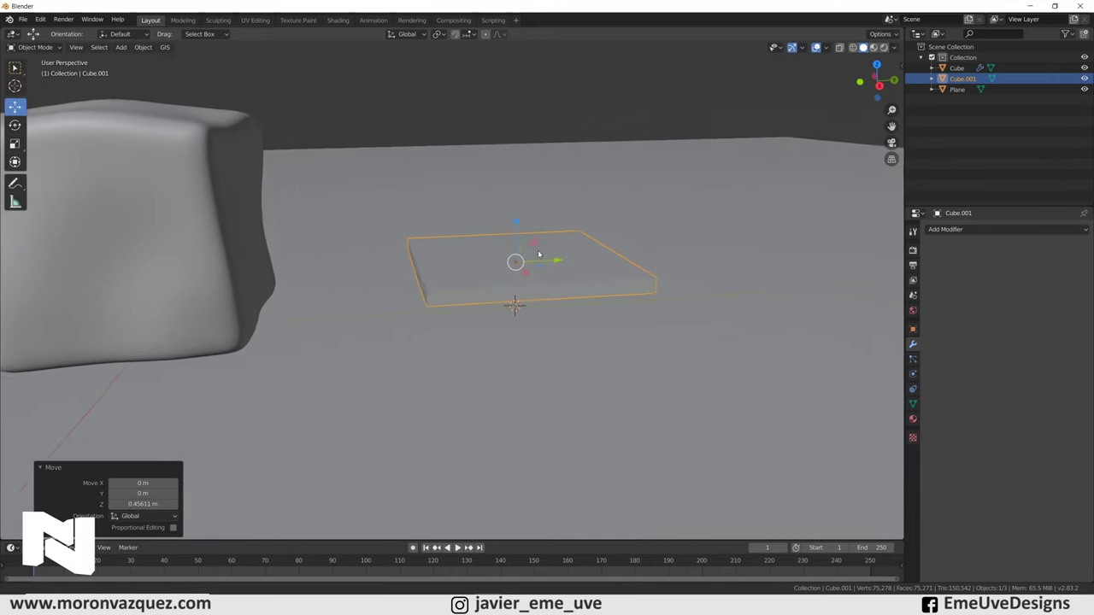
middle_drag(620, 264, 480, 266)
scroll(480, 265, up, 2)
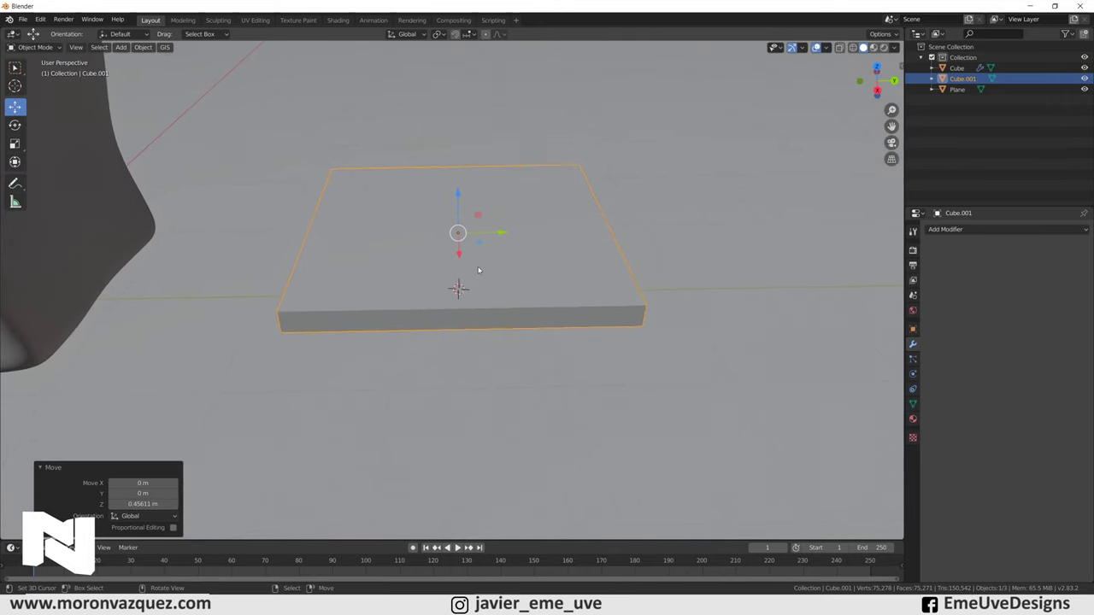
key(KP_Divide)
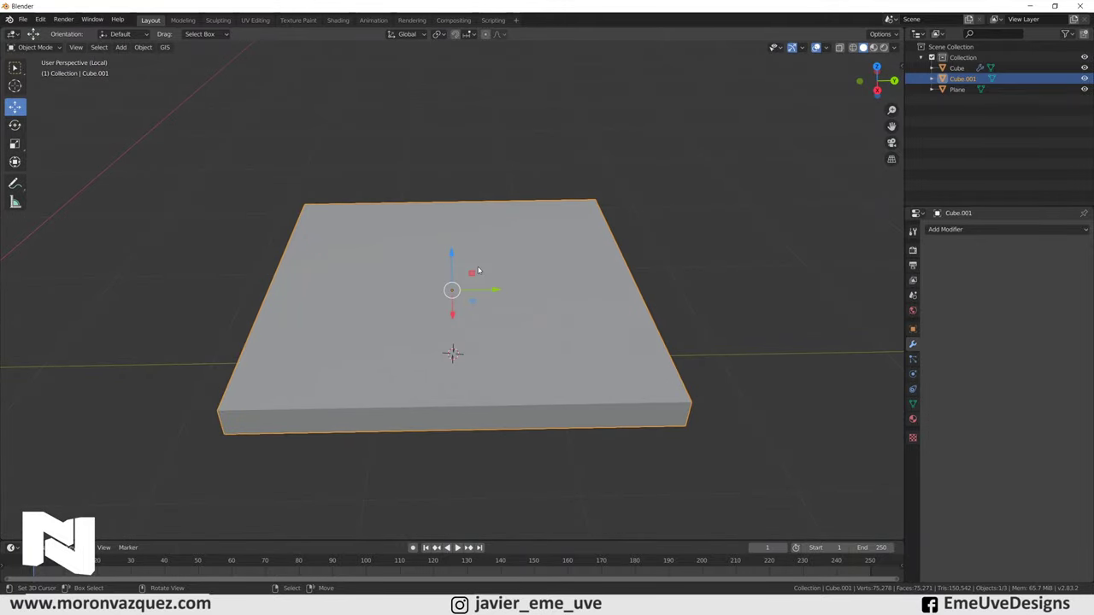
key(KP_Divide)
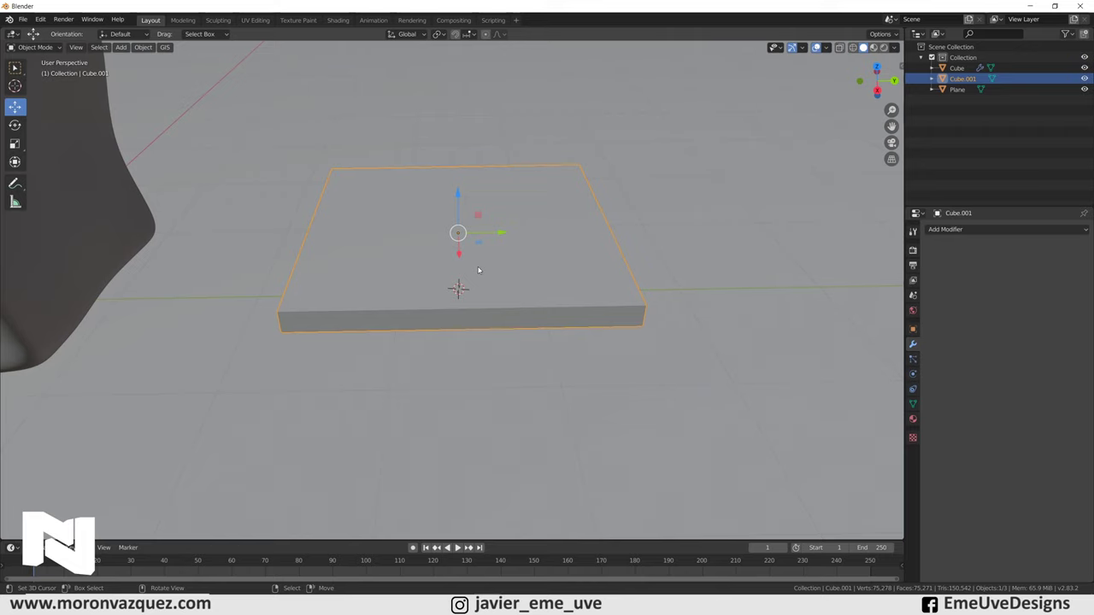
key(KP_Divide)
middle_drag(449, 310, 311, 154)
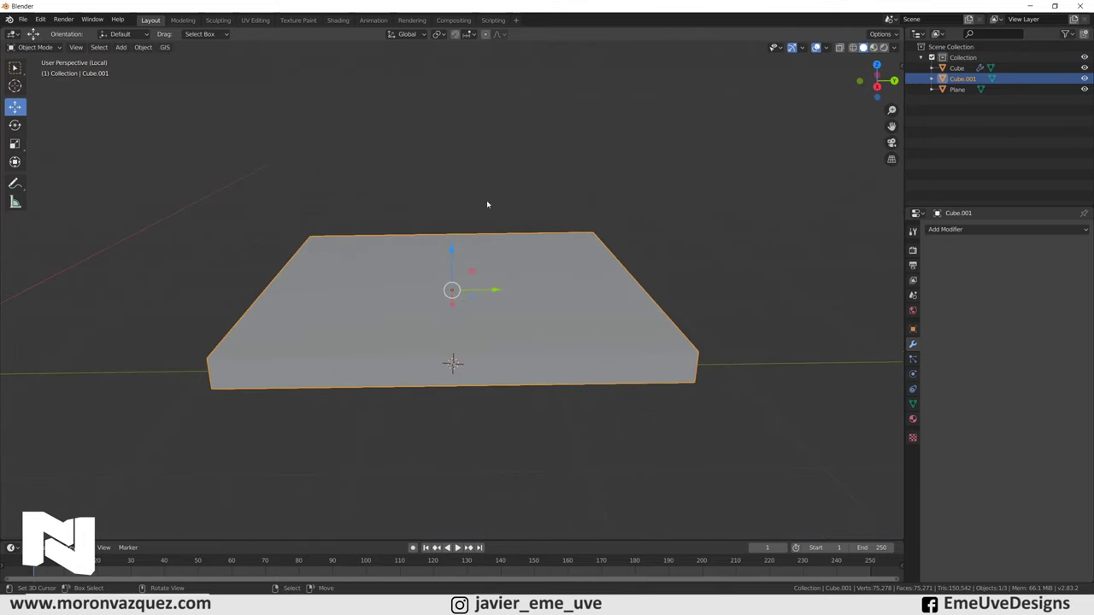
Flatten the slab further by scaling its height to 0.670.
click(32, 48)
click(12, 144)
drag(449, 252, 449, 262)
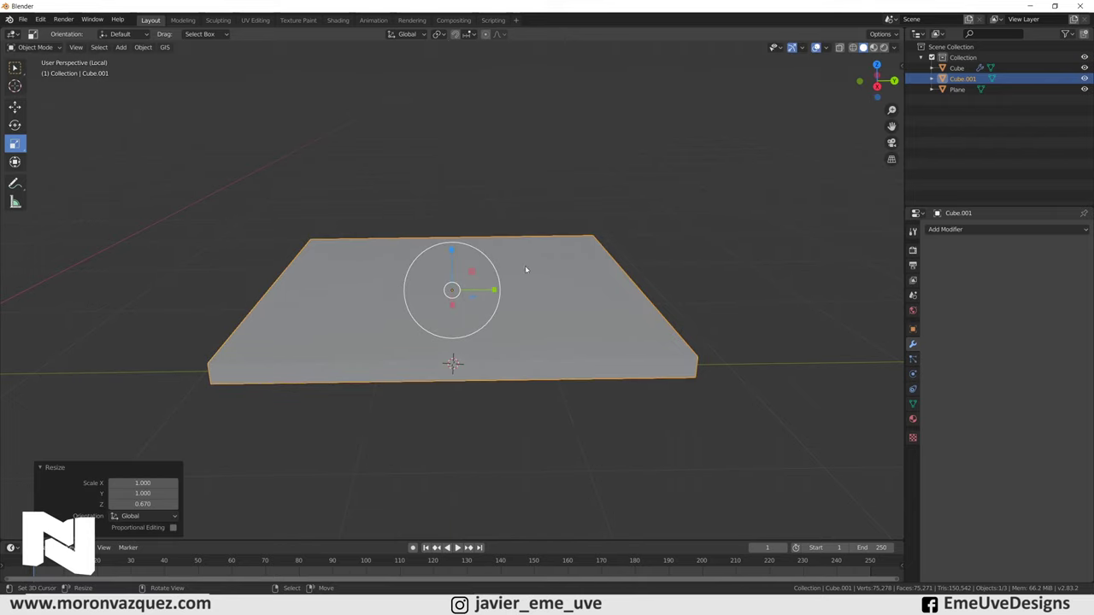
scroll(468, 246, up, 2)
click(34, 47)
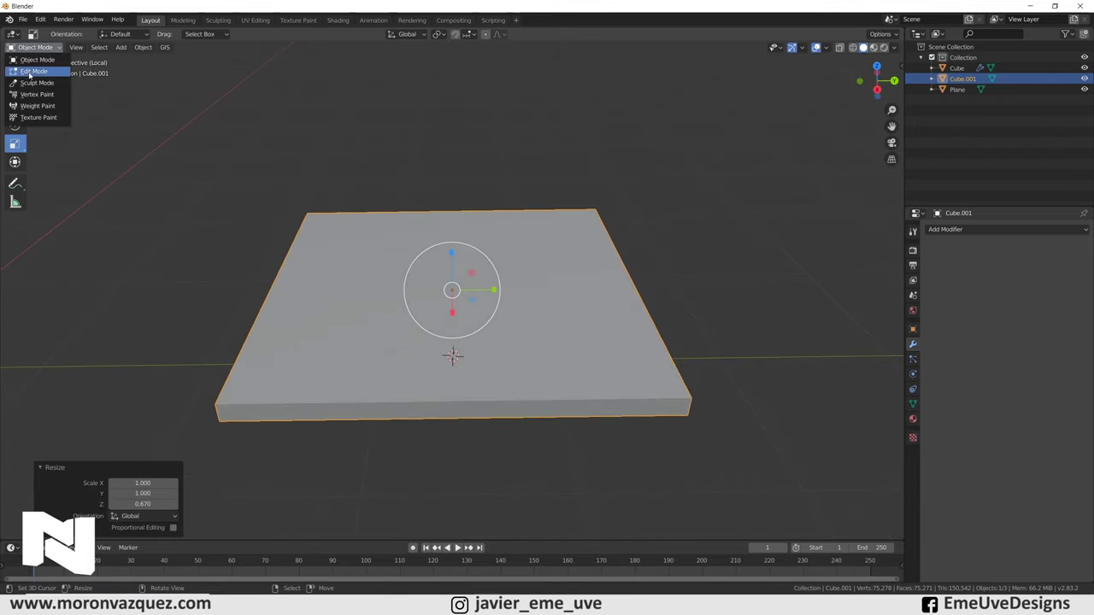
In Edit Mode, add five evenly spaced loop cuts across the slab.
click(30, 71)
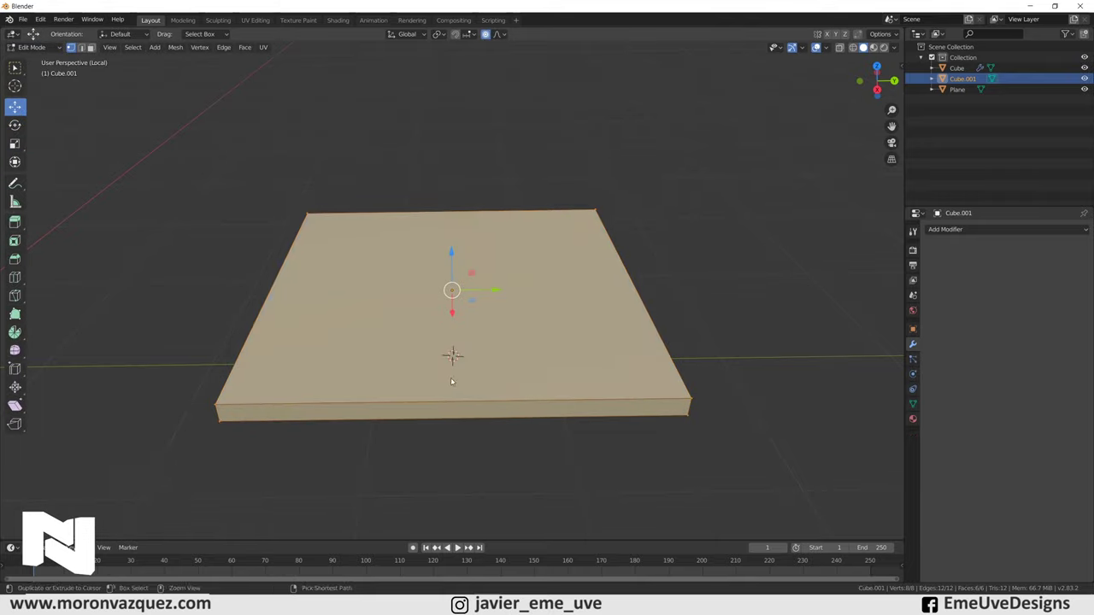
key(ctrl+r)
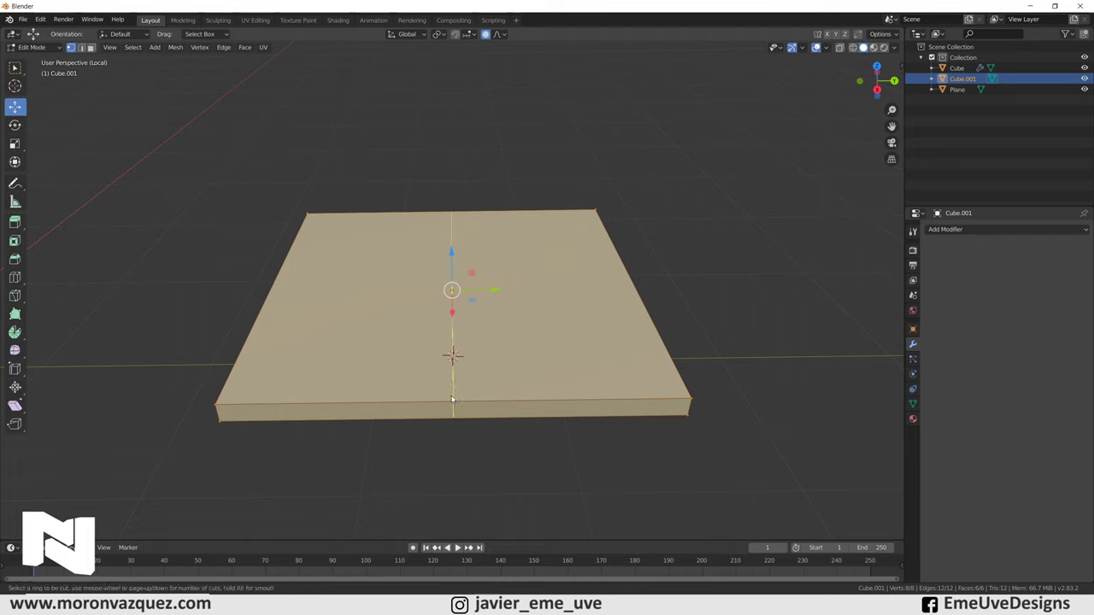
scroll(454, 399, up, 1)
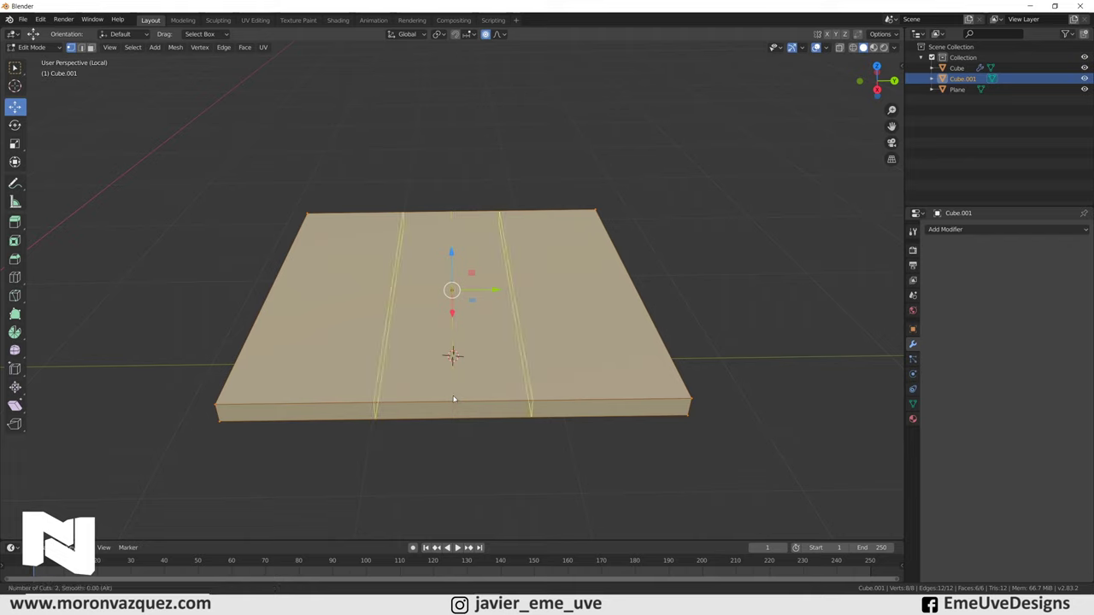
scroll(454, 399, up, 1)
scroll(454, 399, up, 1)
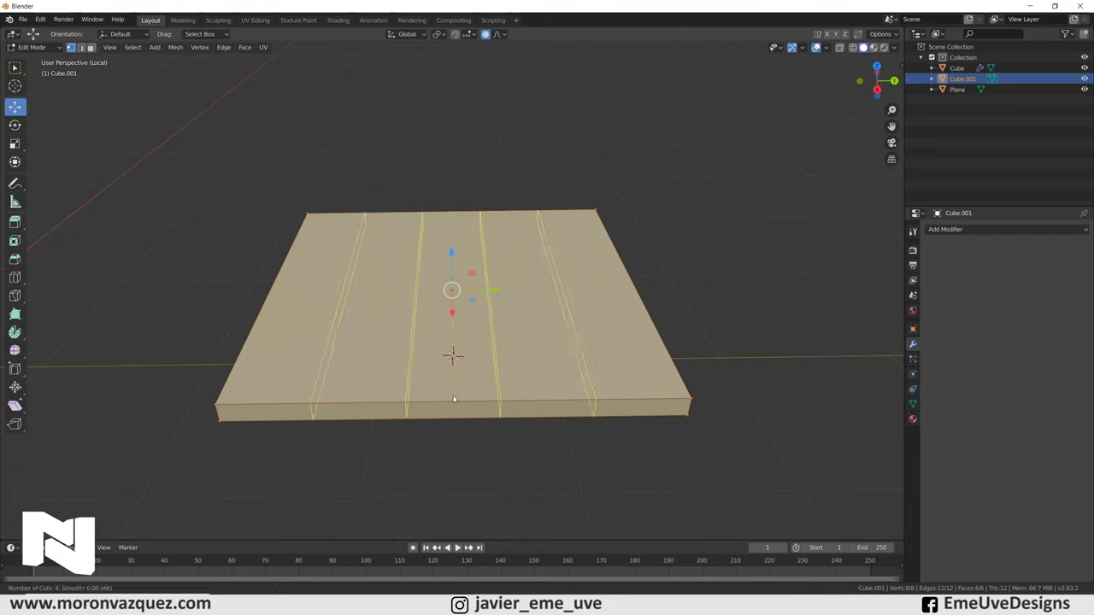
scroll(454, 399, up, 1)
click(454, 399)
right_click(454, 399)
mouse_move(453, 399)
middle_down()
mouse_move(551, 392)
mouse_move(547, 401)
middle_up()
Add four evenly spaced loop cuts in the other direction across the slab.
key(ctrl+r)
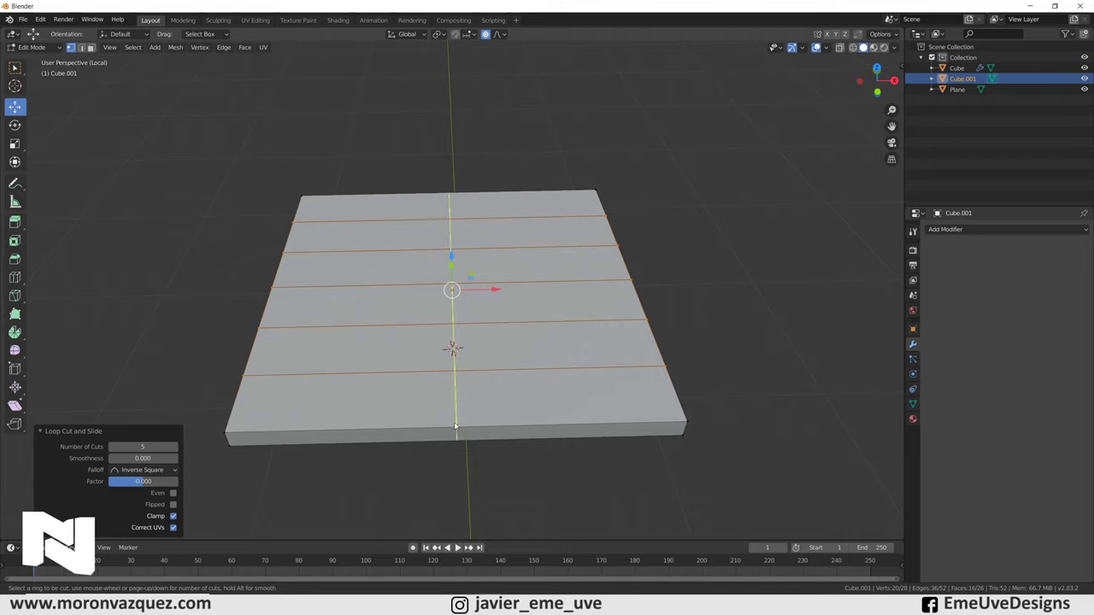
scroll(454, 422, up, 1)
scroll(455, 422, up, 2)
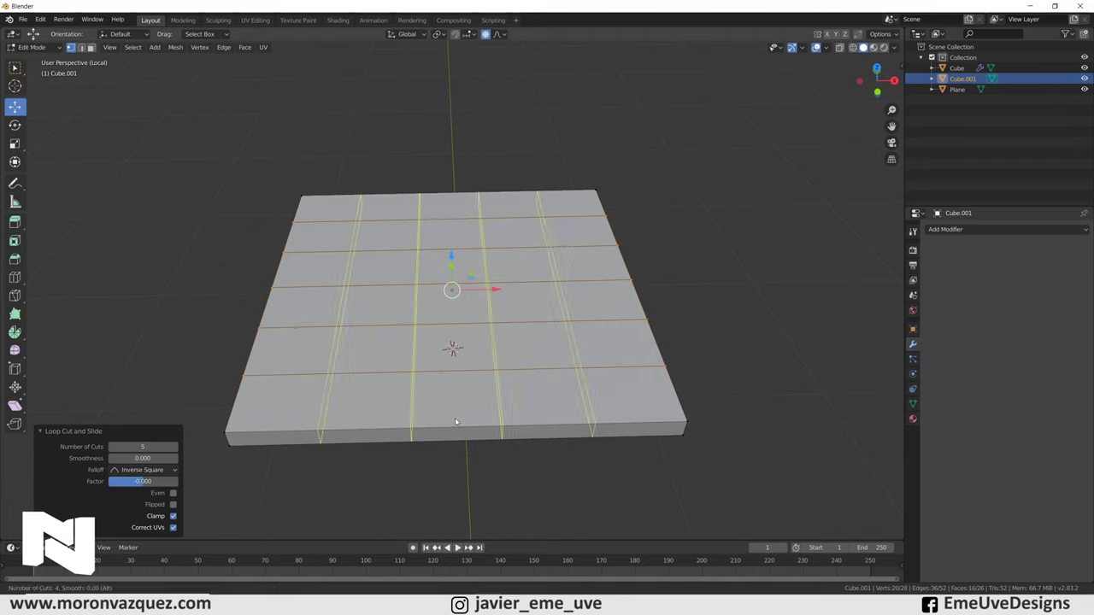
click(456, 422)
right_click(455, 423)
mouse_move(465, 409)
middle_down()
mouse_move(491, 367)
mouse_move(462, 359)
mouse_move(437, 301)
mouse_move(444, 270)
mouse_move(581, 273)
mouse_move(519, 273)
mouse_move(507, 304)
middle_up()
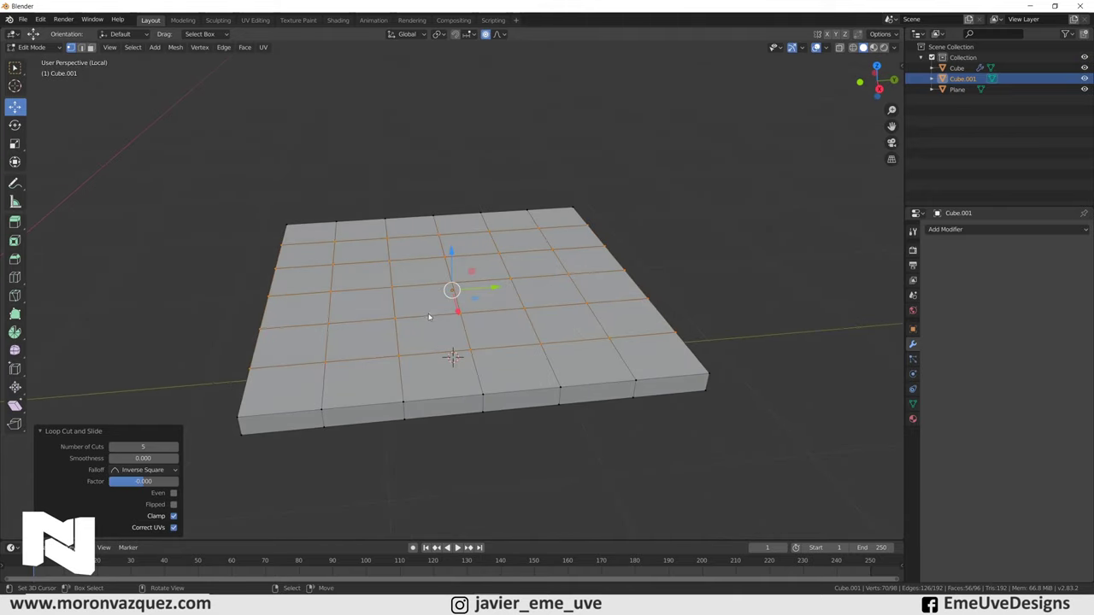
middle_drag(456, 264, 420, 301)
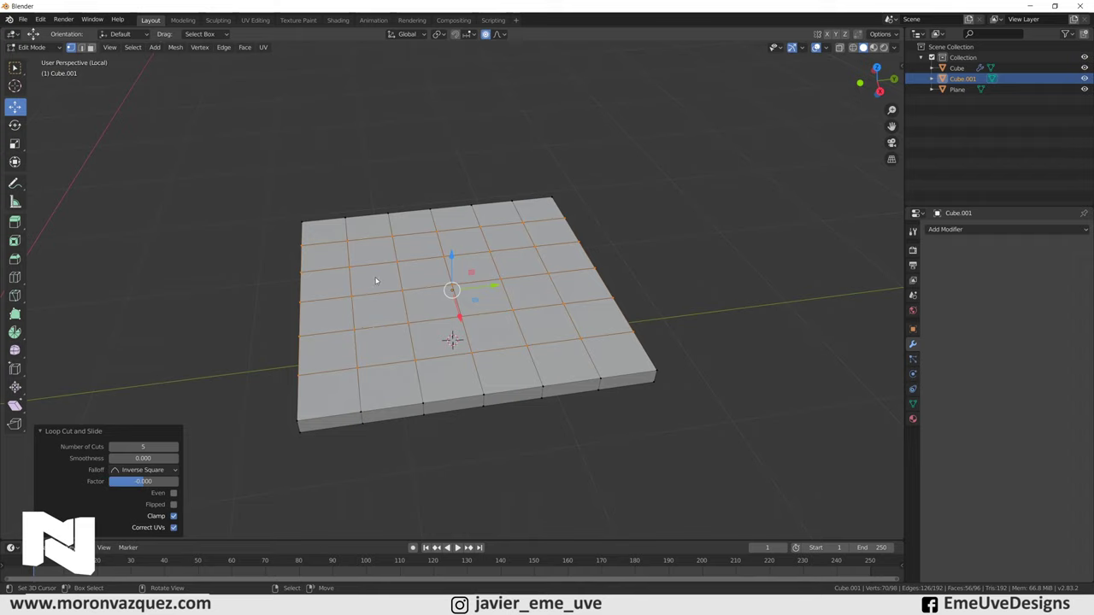
Push the slab's front edge, then a border edge along Y, with smooth proportional falloff.
click(90, 48)
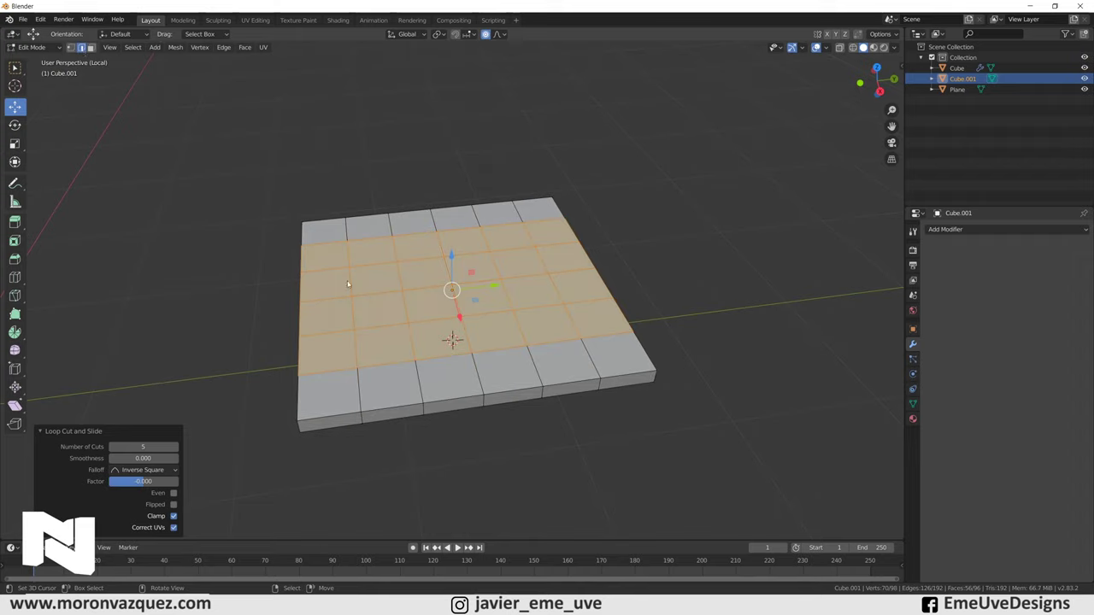
click(428, 411)
mouse_move(427, 411)
middle_down()
mouse_move(666, 417)
mouse_move(642, 430)
middle_up()
key(g)
click(521, 436)
key(g)
click(517, 440)
key(g)
click(500, 463)
middle_drag(500, 462, 547, 384)
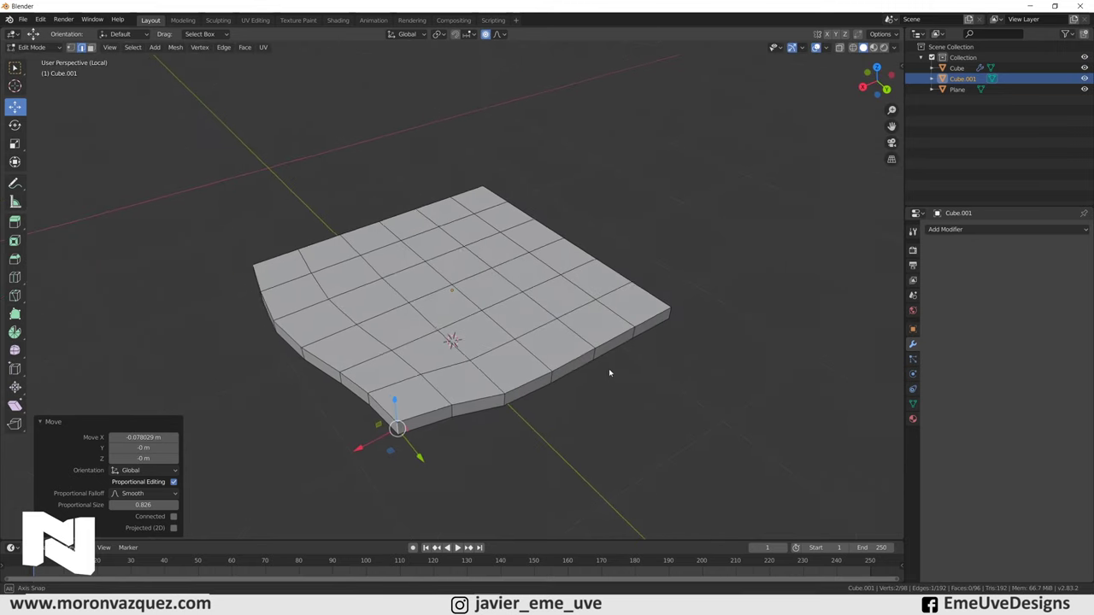
click(553, 379)
key(g)
key(y)
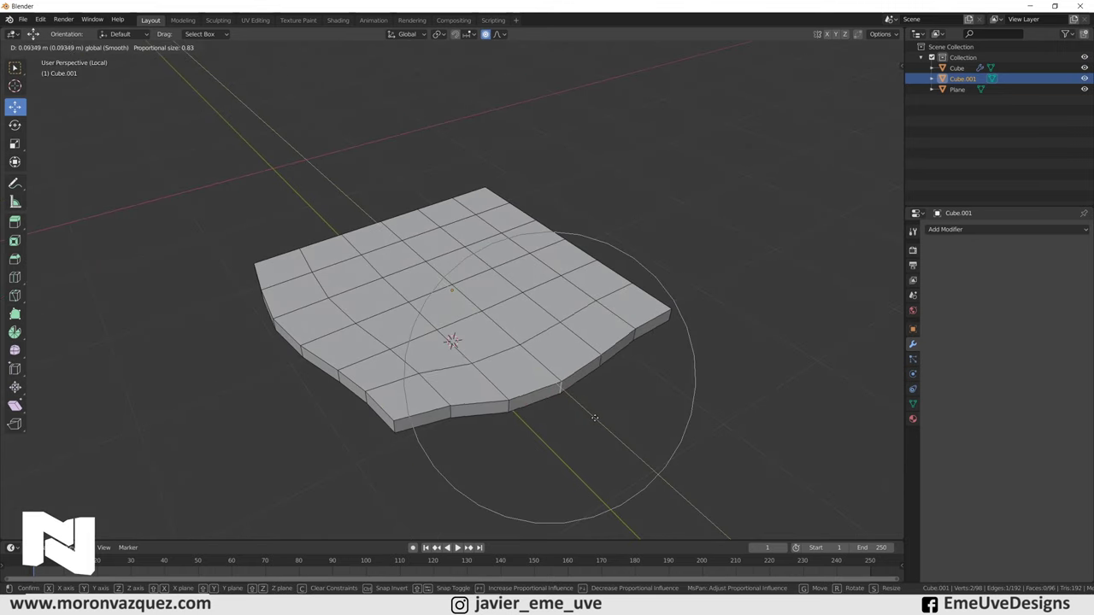
click(612, 430)
Try vertical and free edge moves, undo them, then bend the slab's edge with proportional falloff.
mouse_move(643, 394)
middle_down()
mouse_move(588, 398)
mouse_move(439, 347)
middle_up()
key(g)
key(z)
click(438, 347)
key(ctrl+z)
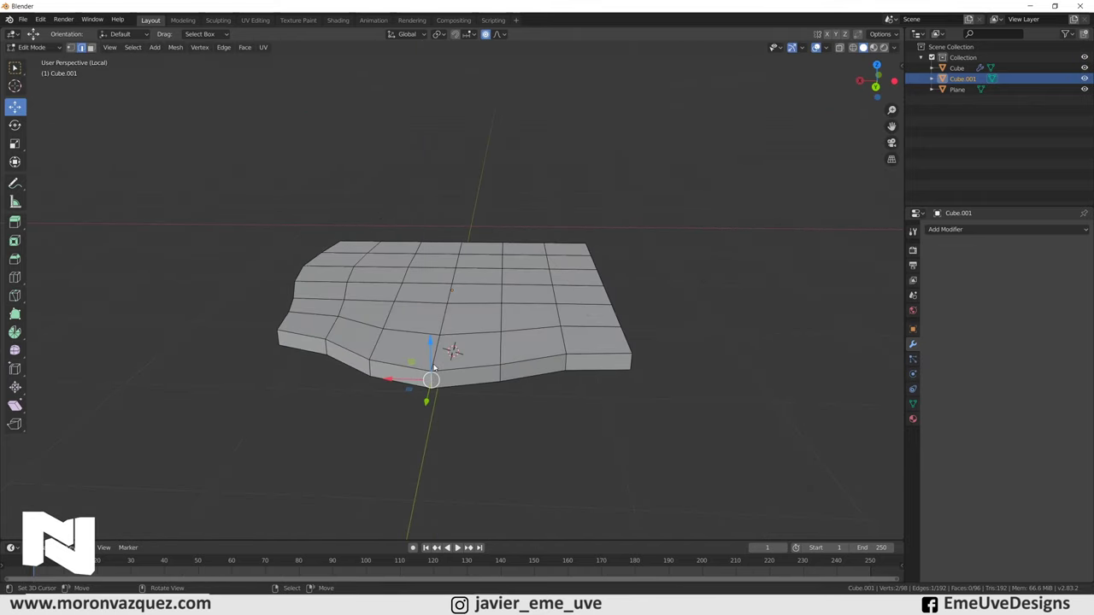
key(g)
click(505, 353)
key(ctrl+z)
middle_drag(548, 343, 431, 279)
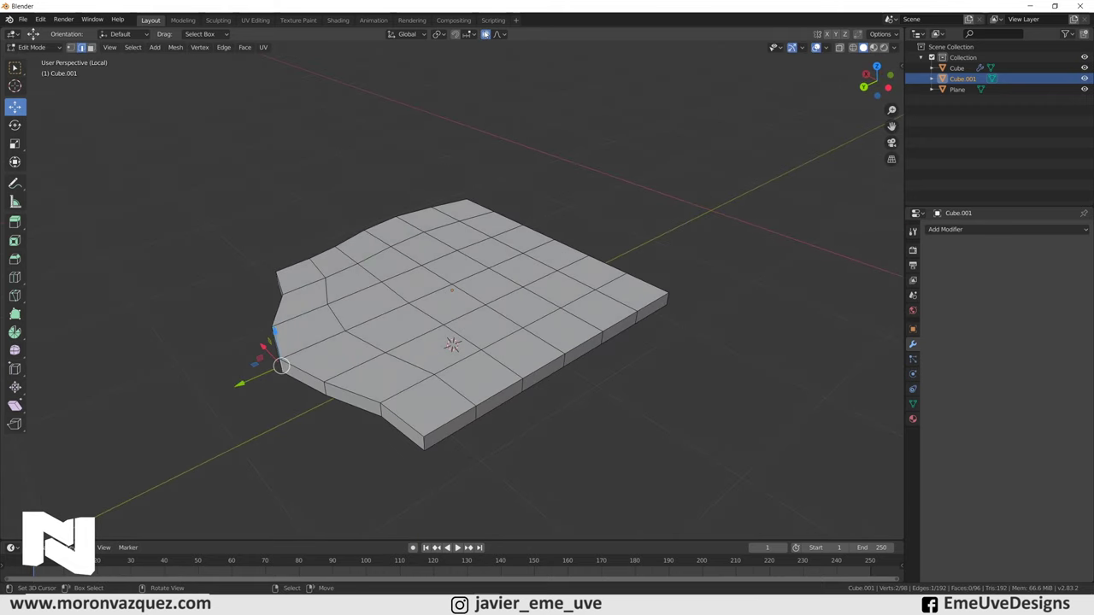
middle_drag(568, 283, 538, 369)
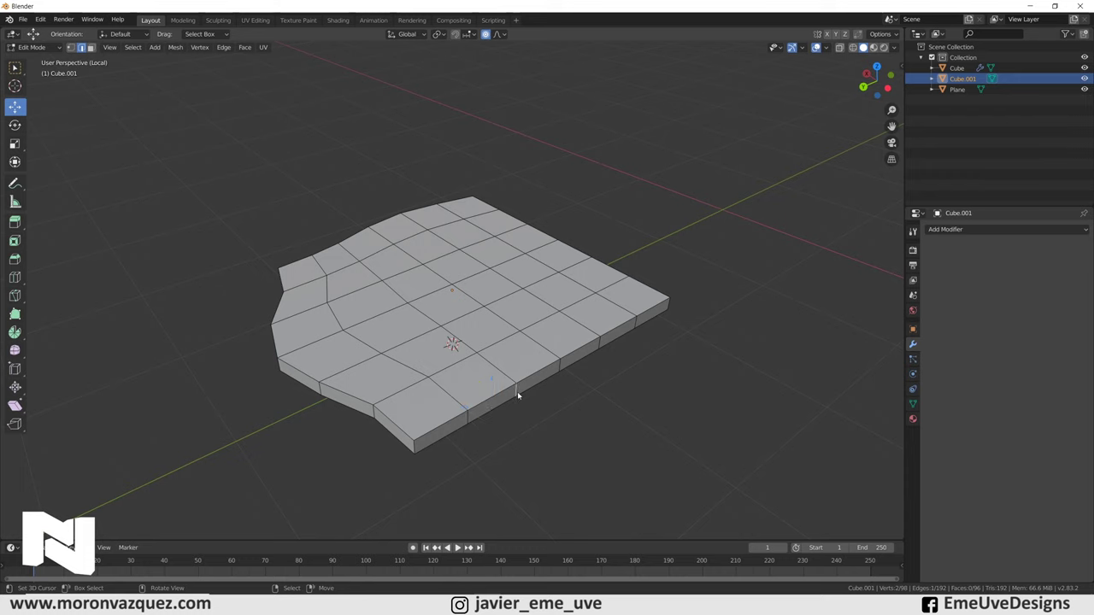
key(g)
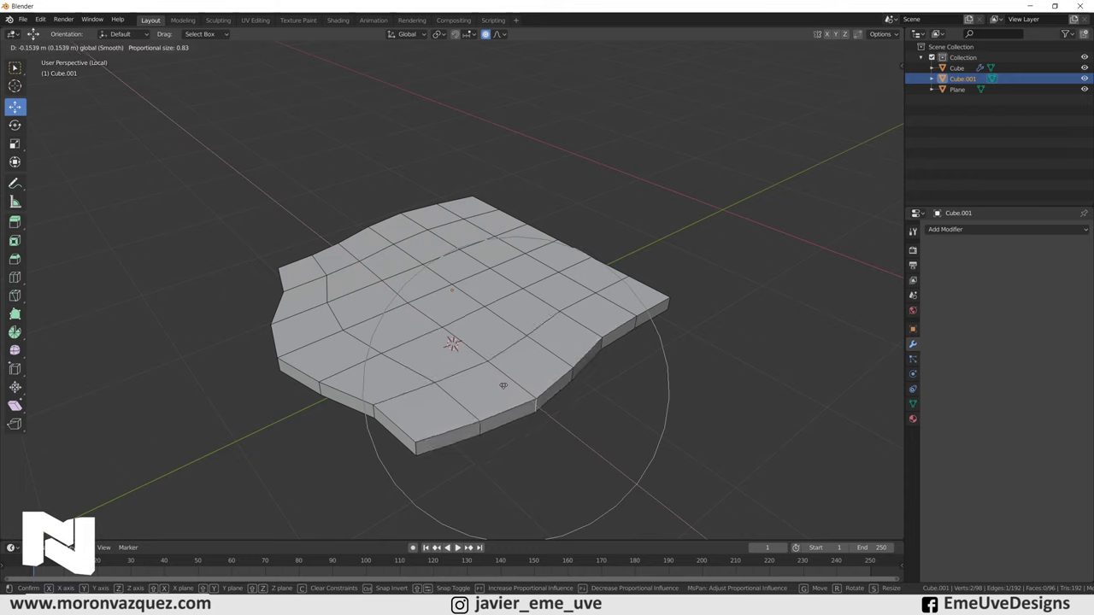
scroll(508, 401, down, 3)
scroll(508, 402, up, 2)
click(508, 399)
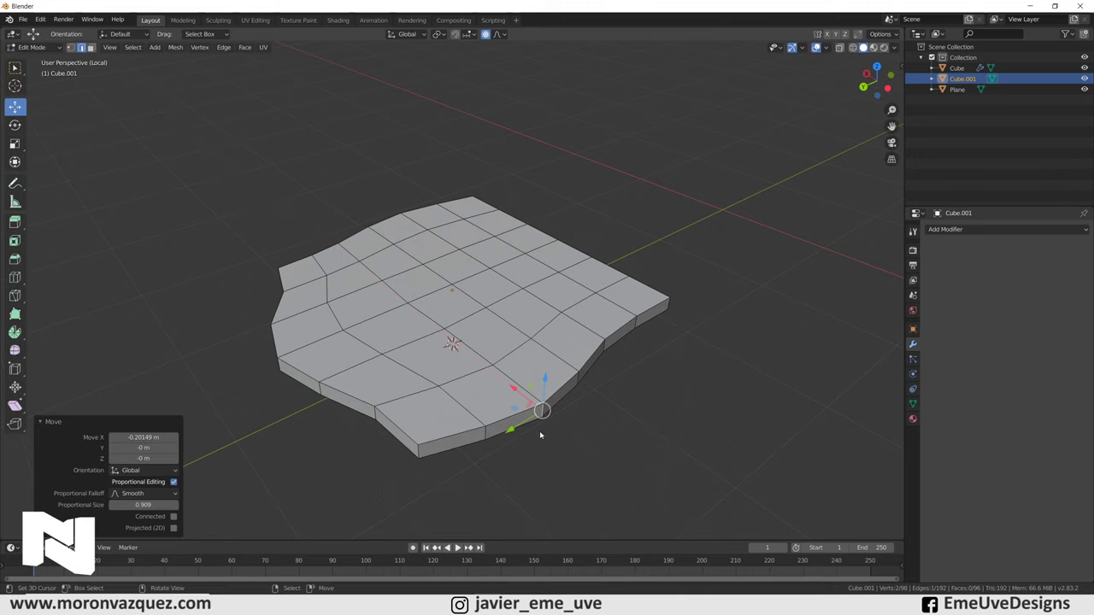
Pull a border vertex inward and a right-edge vertex outward to wave the outline.
click(417, 454)
key(g)
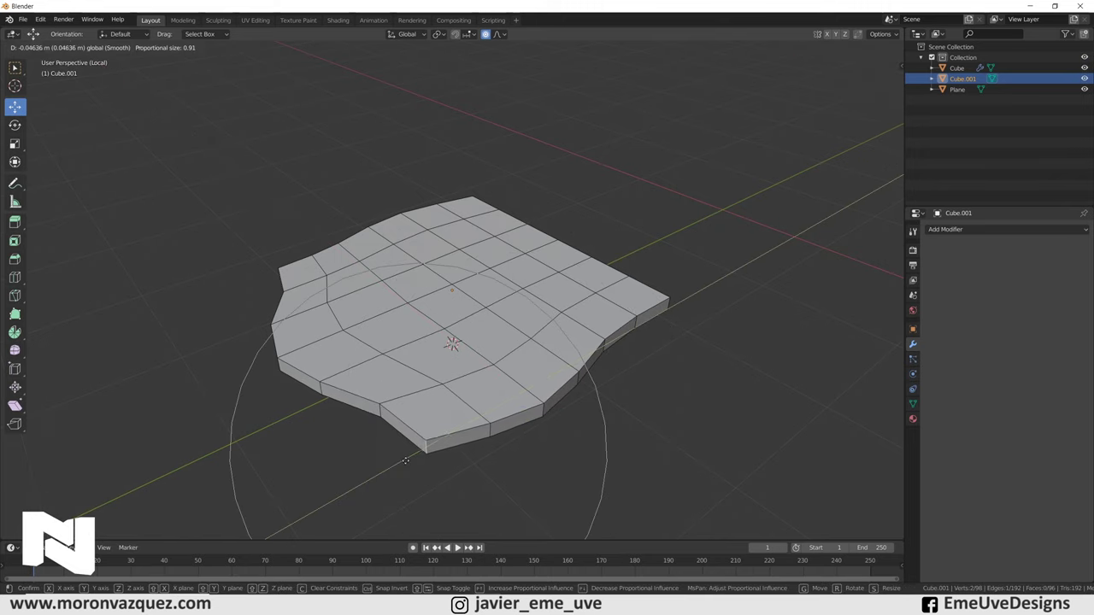
click(513, 444)
mouse_move(530, 442)
middle_down()
mouse_move(499, 460)
mouse_move(571, 427)
mouse_move(532, 395)
middle_up()
click(489, 461)
drag(508, 376, 528, 400)
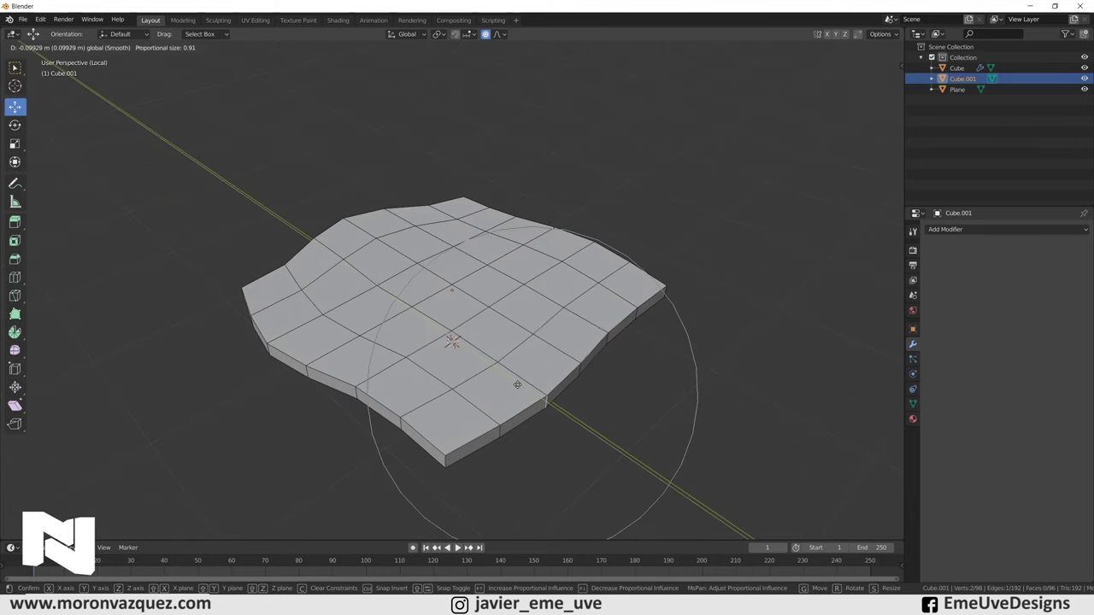
click(629, 320)
drag(636, 313, 649, 317)
mouse_move(649, 318)
middle_down()
mouse_move(703, 322)
mouse_move(670, 370)
mouse_move(694, 374)
mouse_move(684, 399)
mouse_move(528, 410)
middle_up()
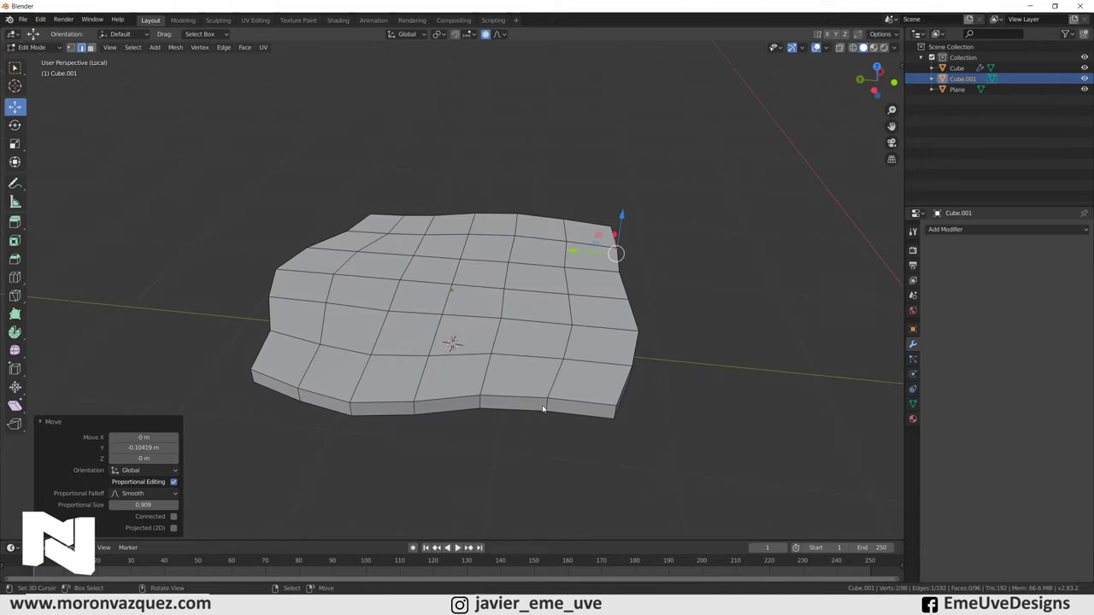
Move the front vertex and the right corner vertex to make the outline irregular.
click(544, 406)
key(g)
click(548, 401)
click(614, 419)
key(g)
click(573, 403)
mouse_move(573, 402)
middle_down()
mouse_move(610, 420)
mouse_move(555, 436)
middle_up()
key(g)
click(517, 434)
key(g)
click(491, 428)
mouse_move(531, 427)
middle_down()
mouse_move(592, 411)
mouse_move(487, 424)
mouse_move(72, 96)
middle_up()
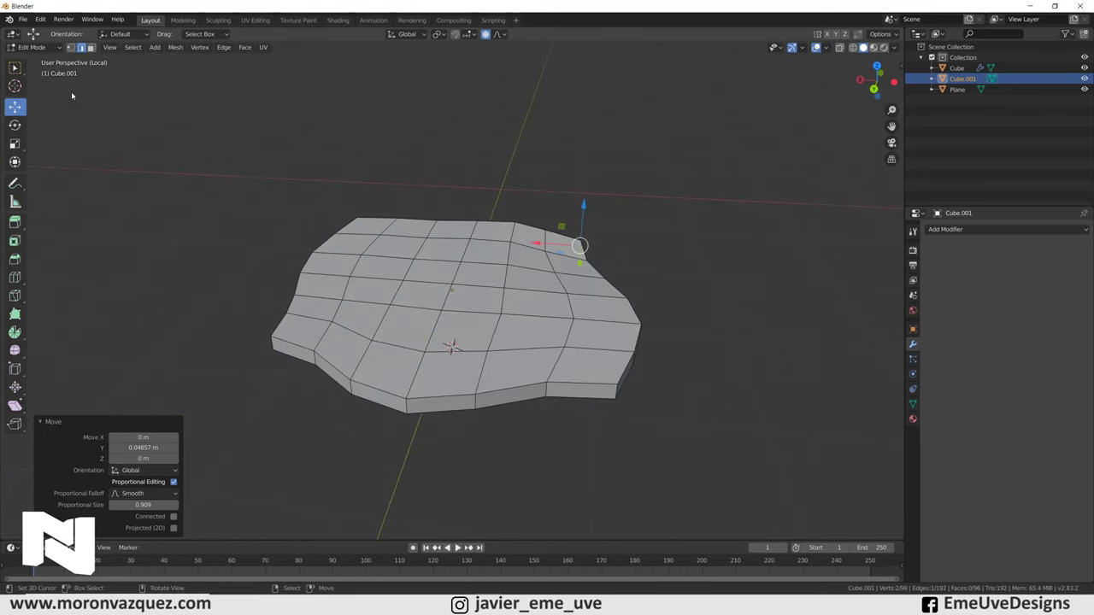
Extrude a left-edge side face into an arm and scale its end narrower.
click(91, 48)
click(337, 376)
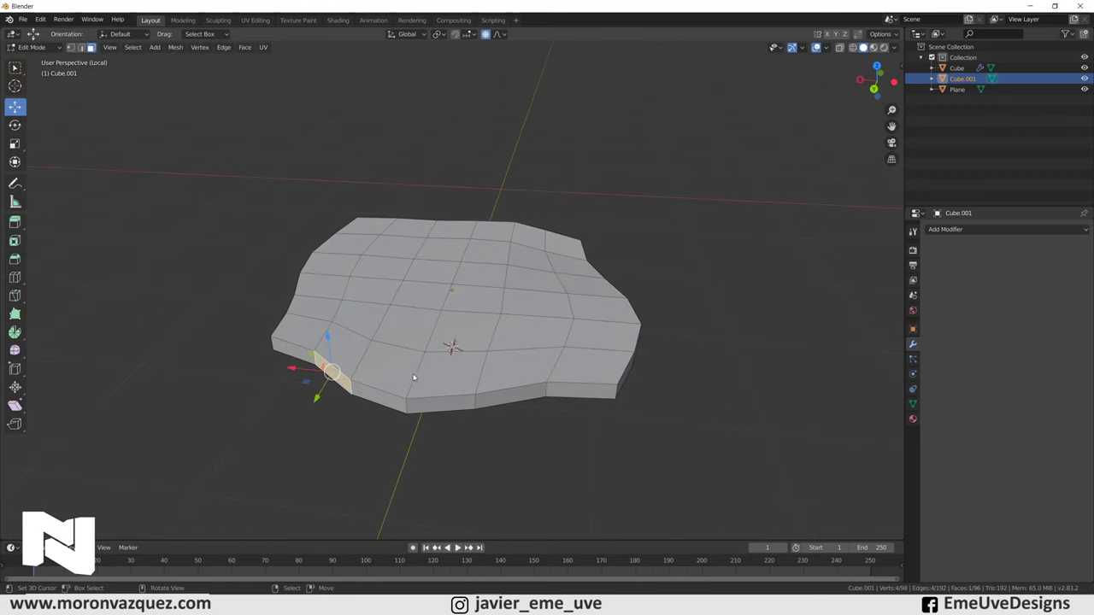
key(e)
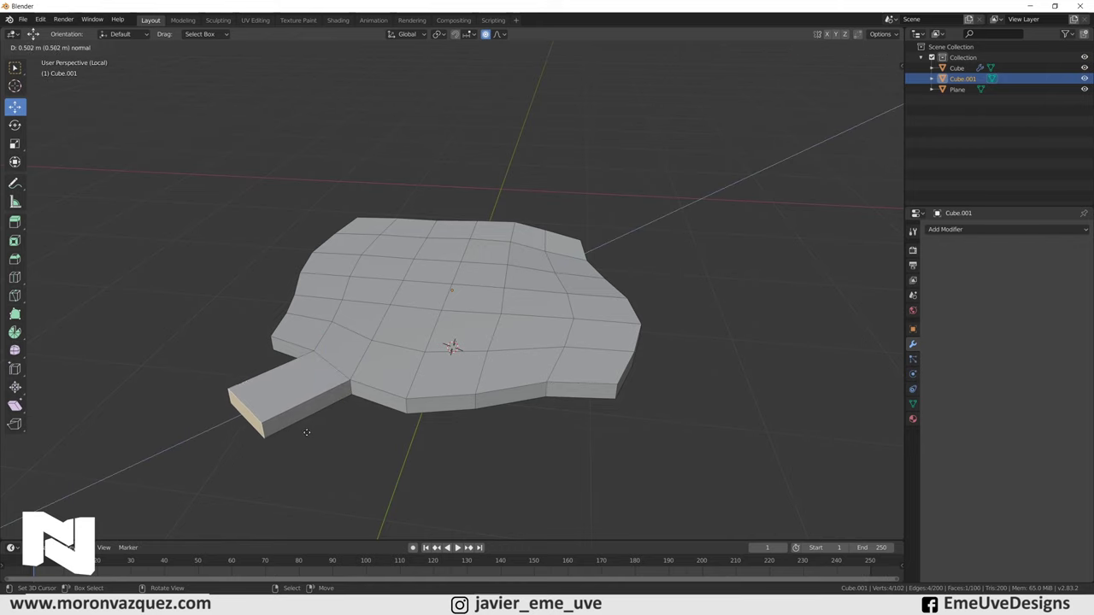
click(303, 438)
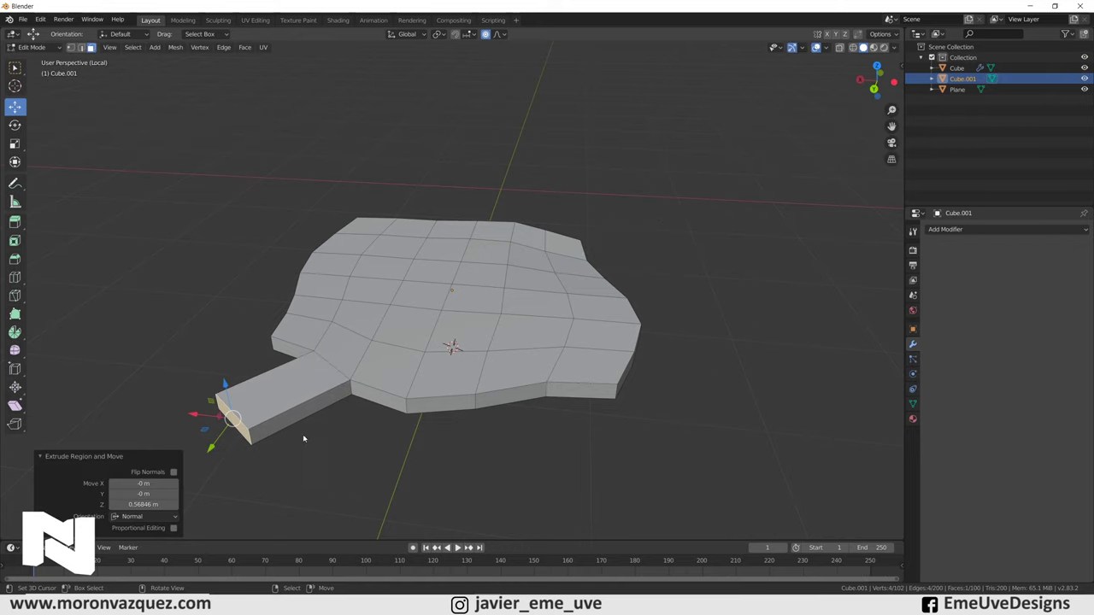
click(15, 143)
middle_drag(178, 165, 196, 159)
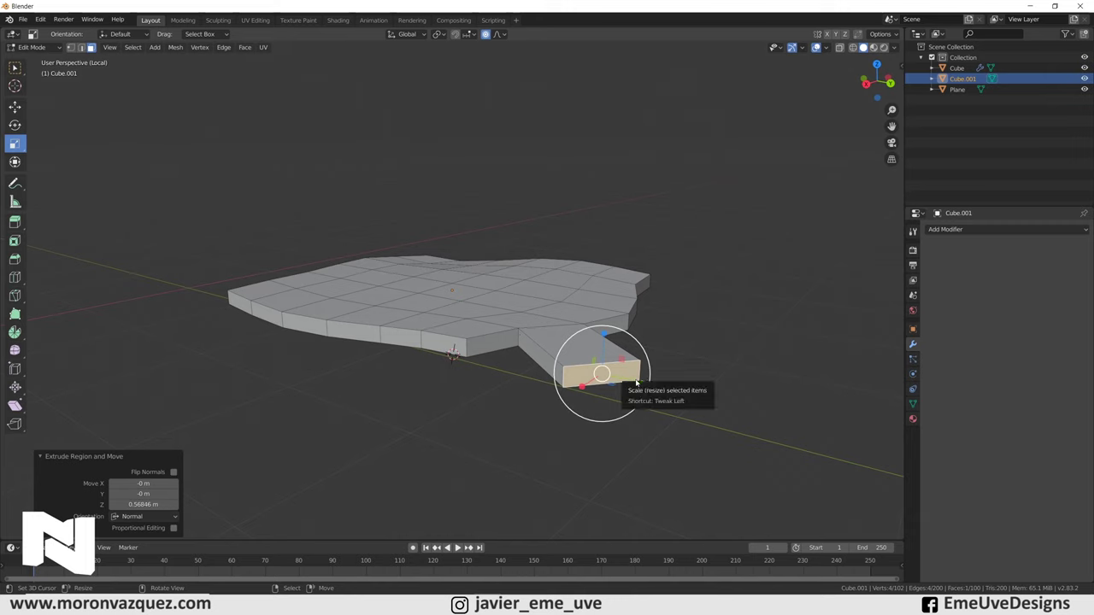
drag(582, 387, 658, 365)
middle_drag(658, 364, 546, 389)
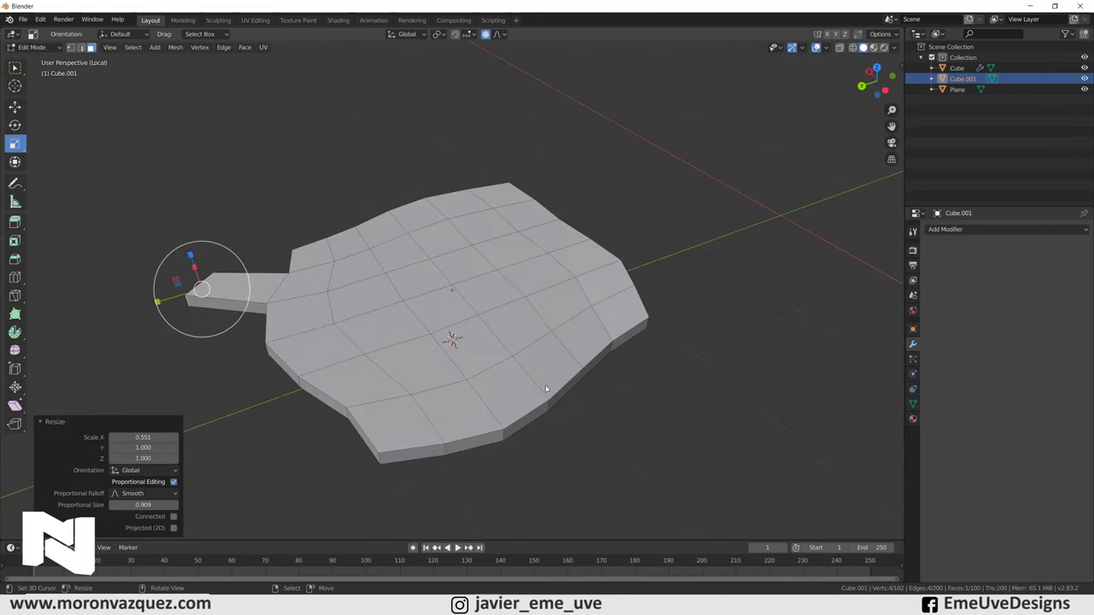
Extrude the lower, lower-left and front side faces outward into more arms.
click(537, 417)
key(e)
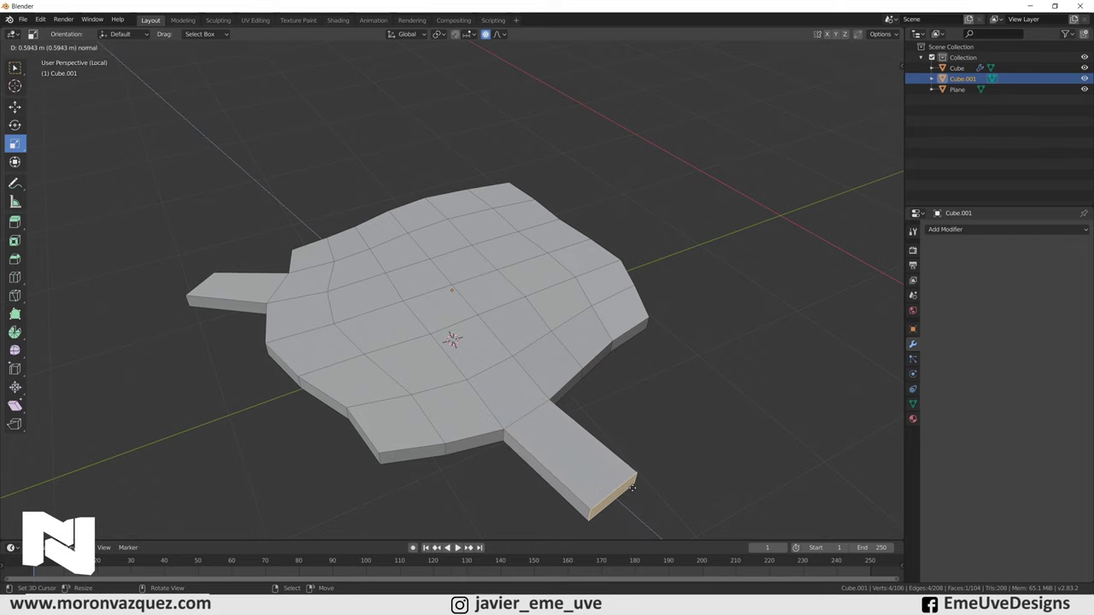
click(632, 487)
click(402, 453)
key(e)
click(529, 459)
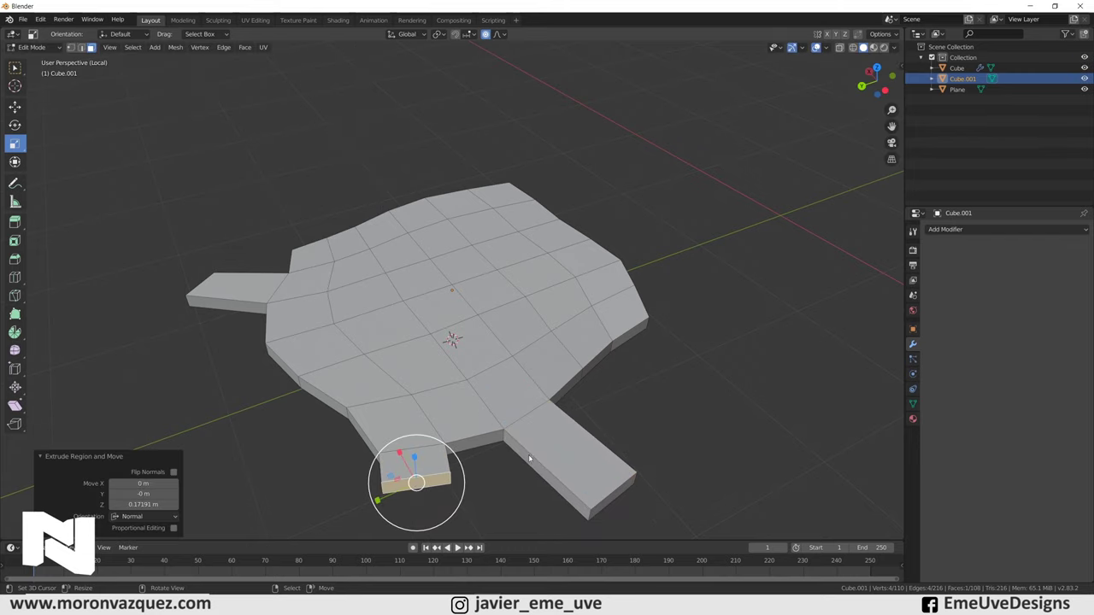
middle_drag(529, 459, 573, 433)
click(504, 411)
key(e)
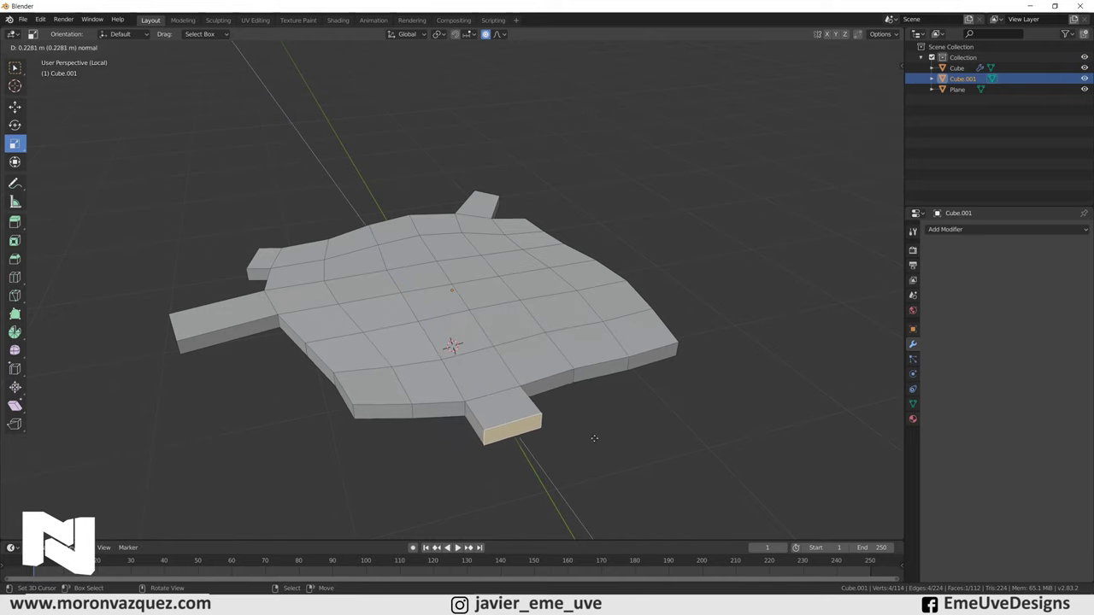
click(632, 488)
middle_drag(632, 488, 493, 417)
click(493, 417)
key(e)
click(567, 369)
Extrude a right-side face into a longer arm and two left faces a short way.
click(568, 343)
key(e)
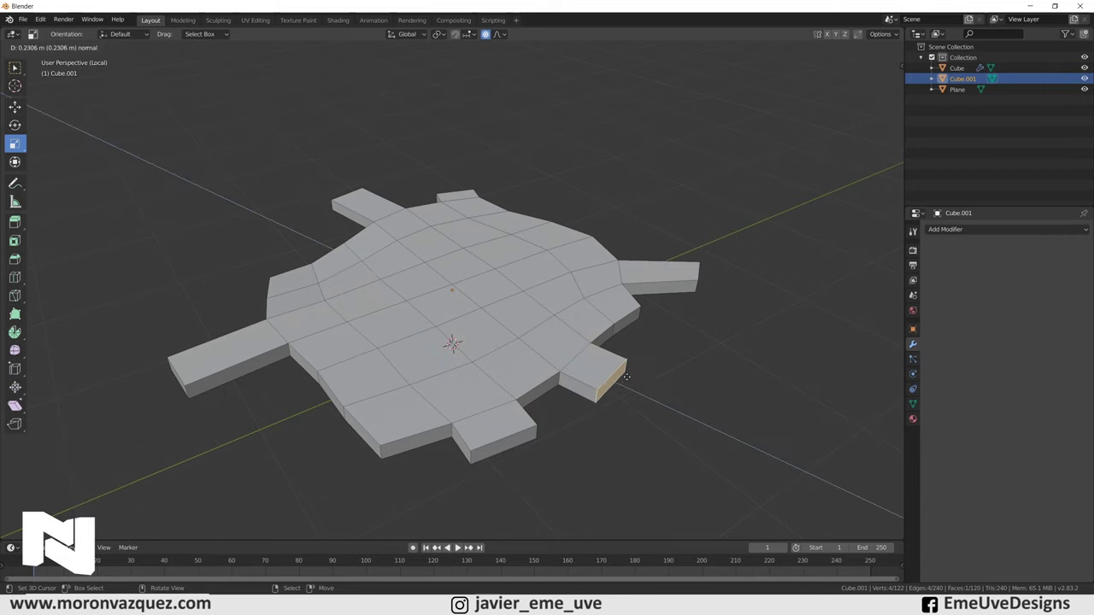
click(645, 393)
click(343, 410)
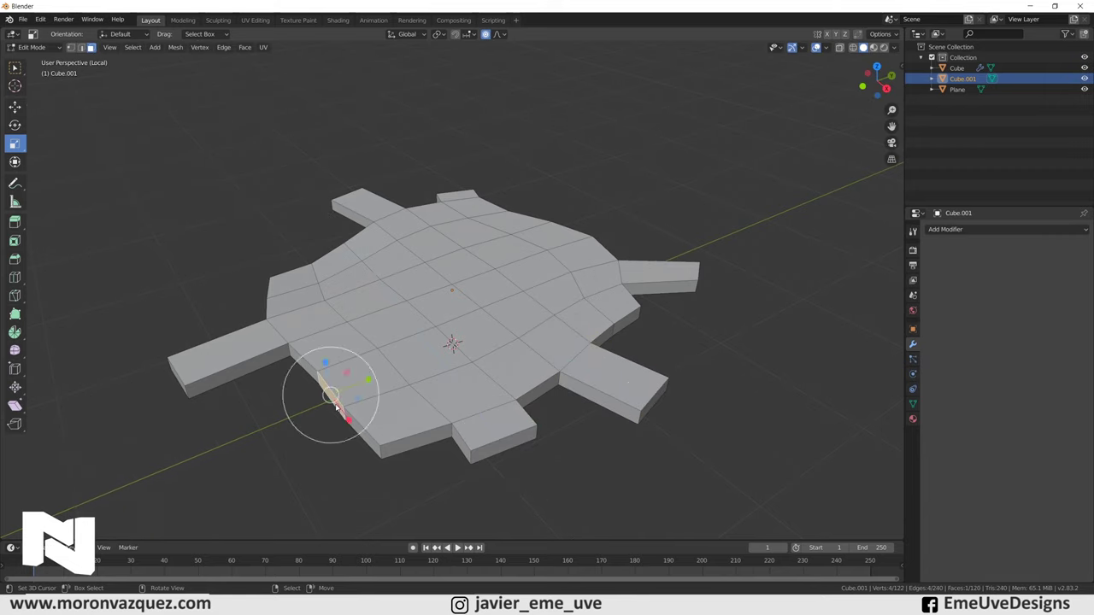
key(e)
click(337, 409)
mouse_move(337, 408)
middle_down()
mouse_move(491, 398)
mouse_move(345, 416)
middle_up()
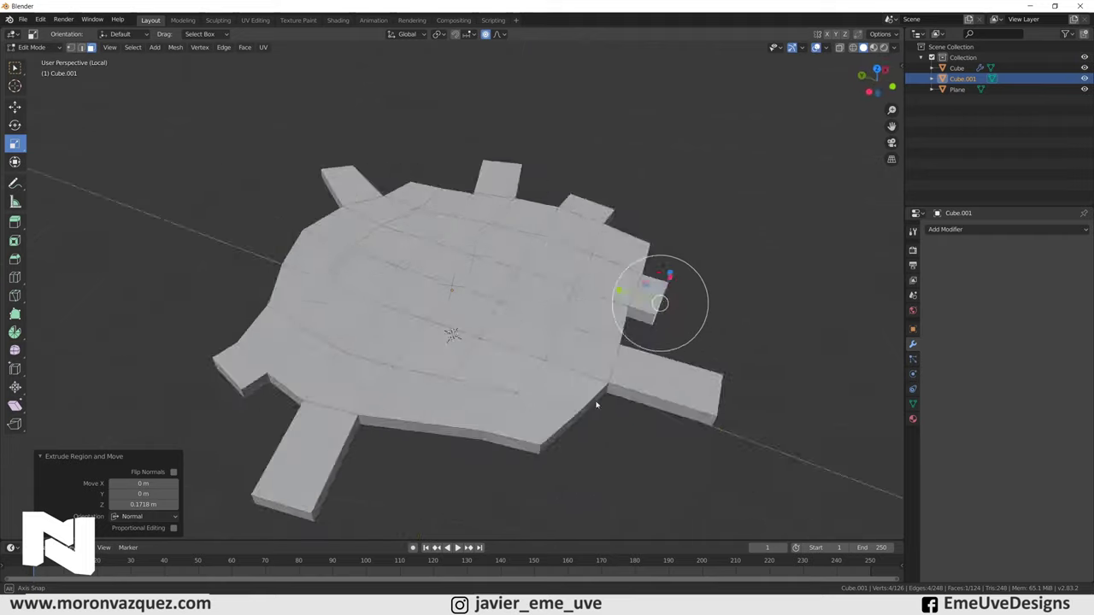
click(345, 415)
key(e)
click(337, 419)
mouse_move(337, 419)
middle_down()
mouse_move(447, 351)
mouse_move(483, 365)
middle_up()
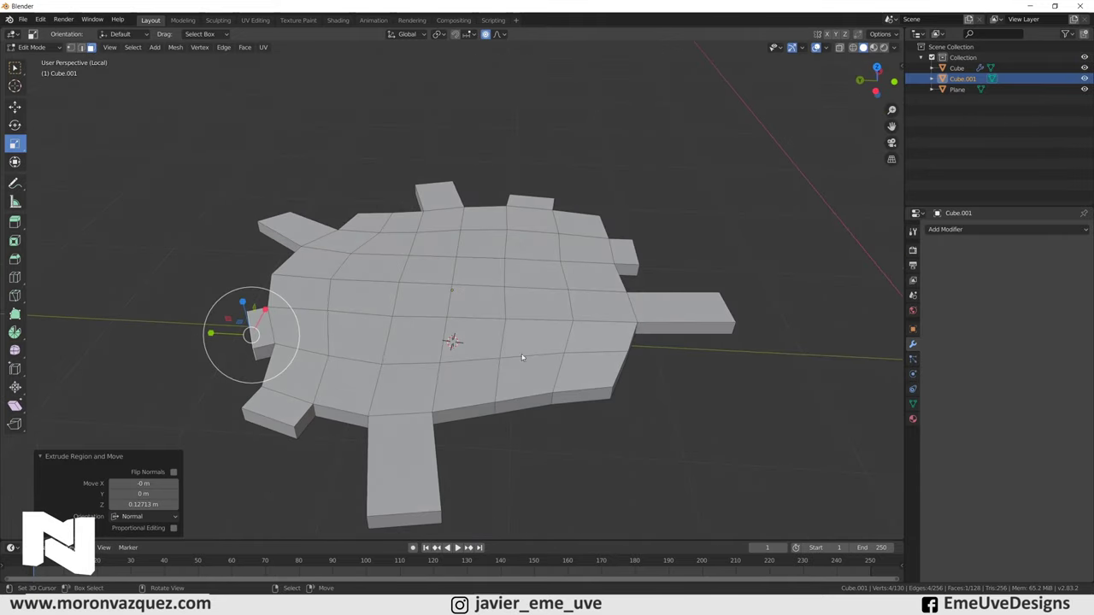
With proportional editing off, scale the legs' end faces narrower.
click(398, 520)
middle_drag(398, 520, 350, 447)
drag(349, 457, 366, 453)
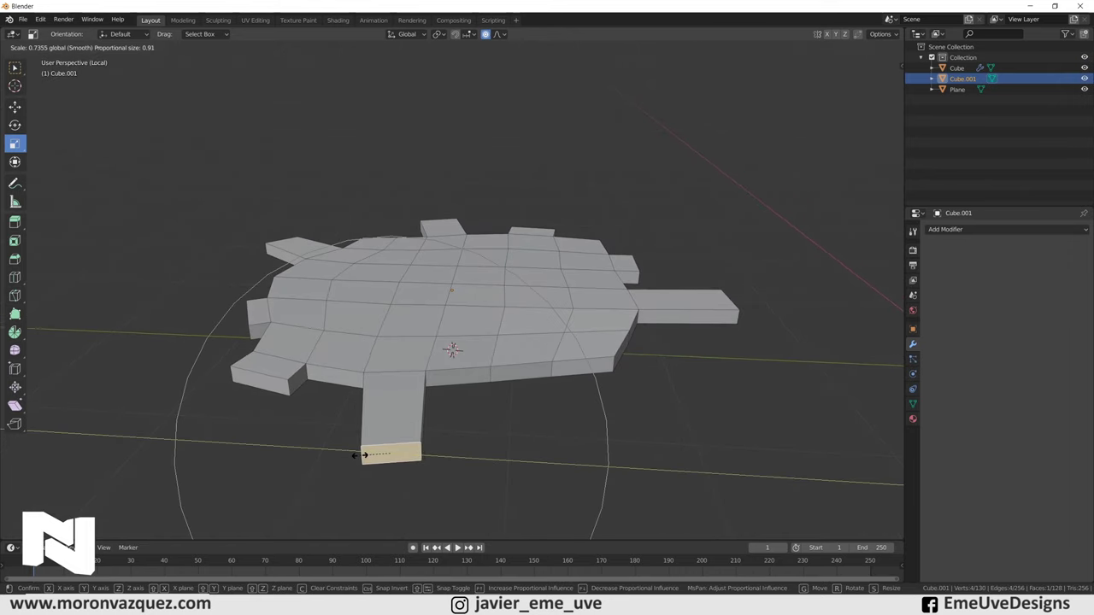
key(ctrl+z)
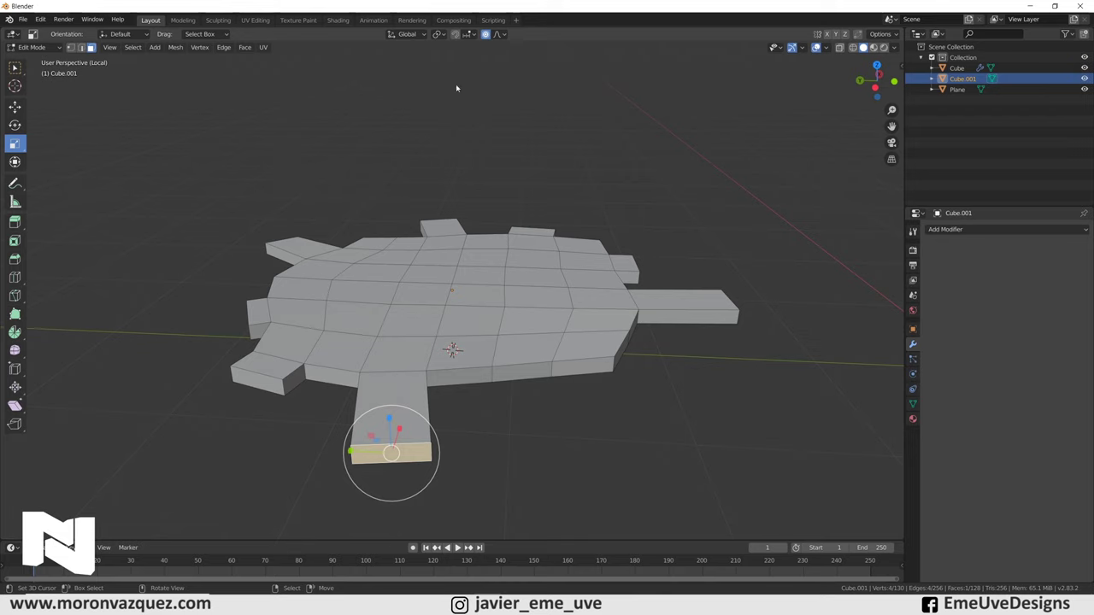
click(486, 34)
drag(351, 450, 367, 451)
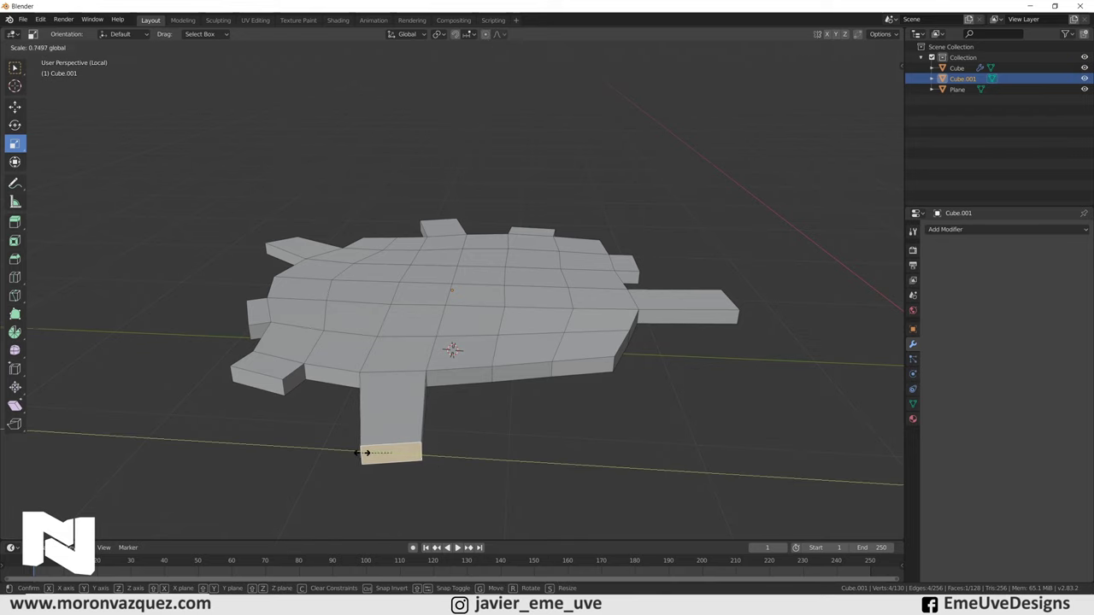
middle_drag(536, 442, 557, 448)
click(558, 451)
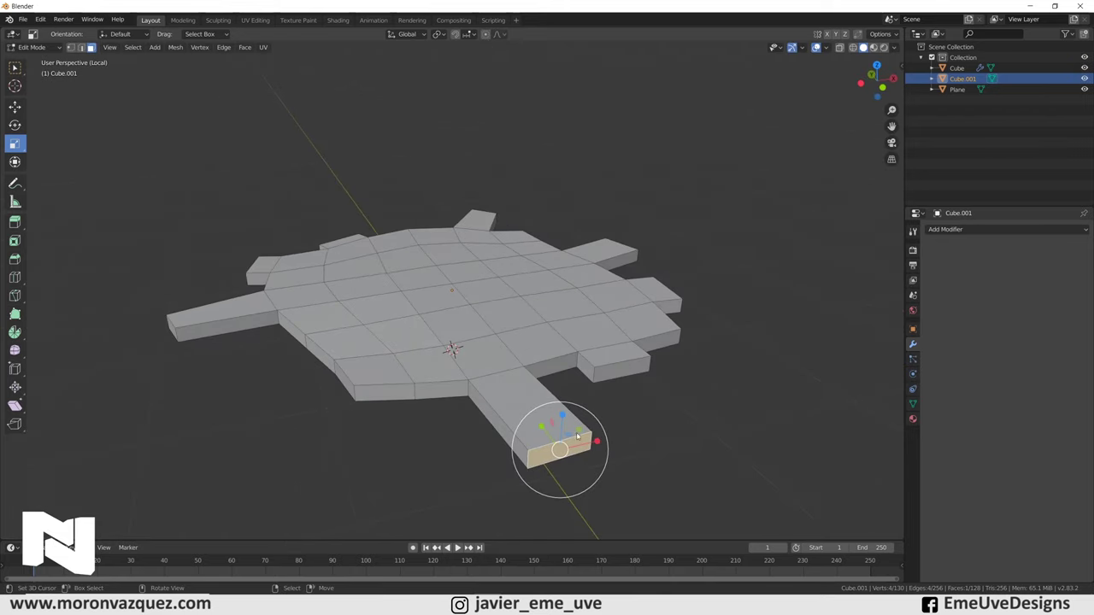
key(s)
click(570, 443)
middle_drag(521, 439, 600, 435)
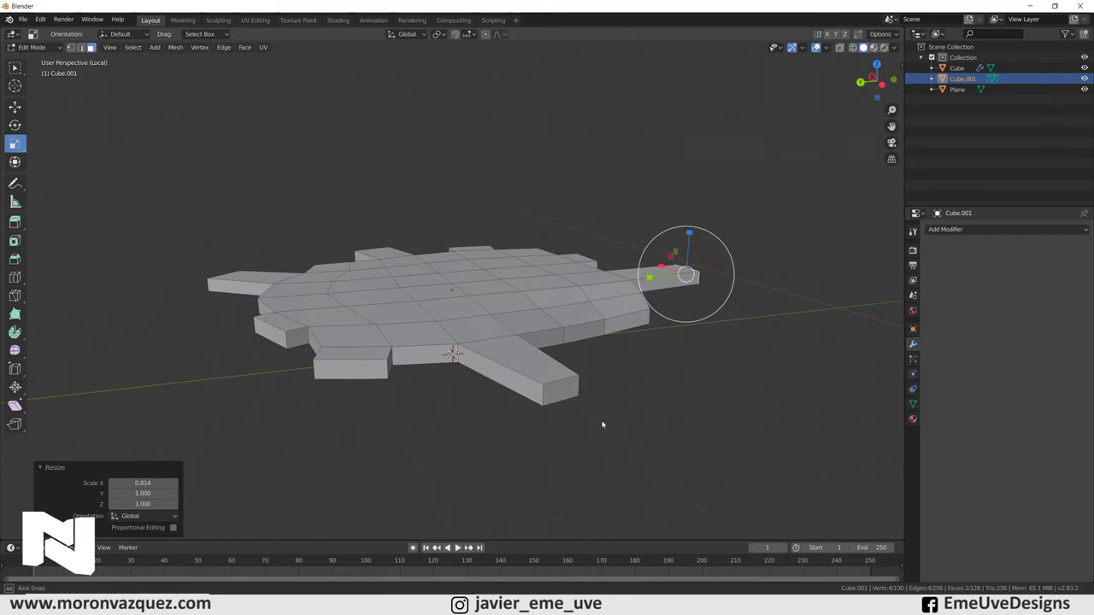
Return the splat to Object Mode.
click(38, 50)
click(34, 54)
mouse_move(547, 351)
middle_down()
mouse_move(567, 349)
mouse_move(556, 348)
mouse_move(564, 313)
middle_up()
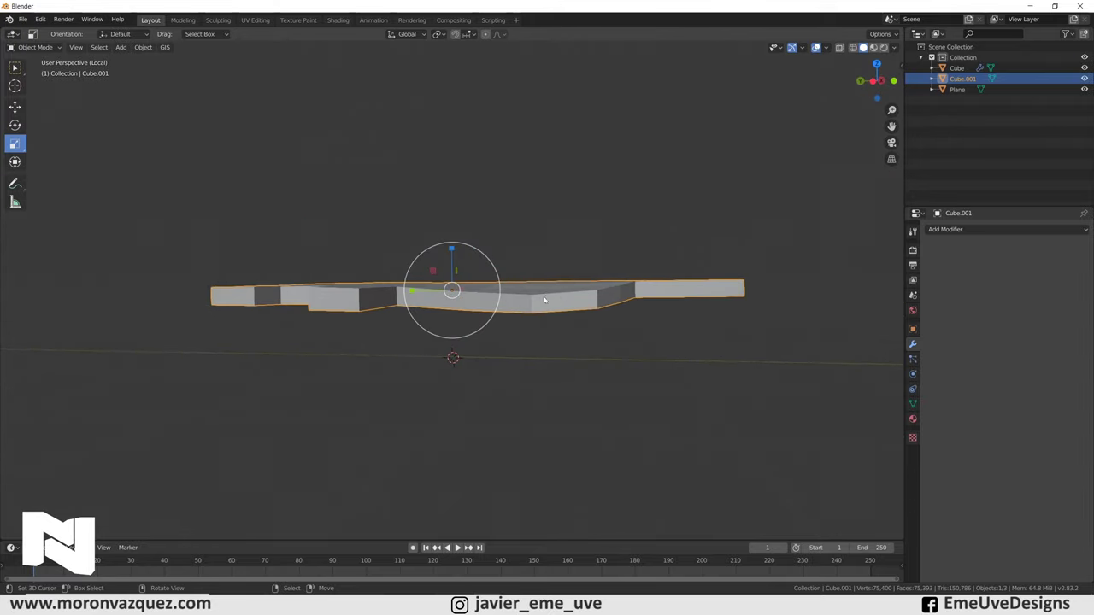
View the splat from the front, enter Edit Mode and select a front edge in Edge select.
key(KP_1)
middle_drag(524, 295, 518, 301)
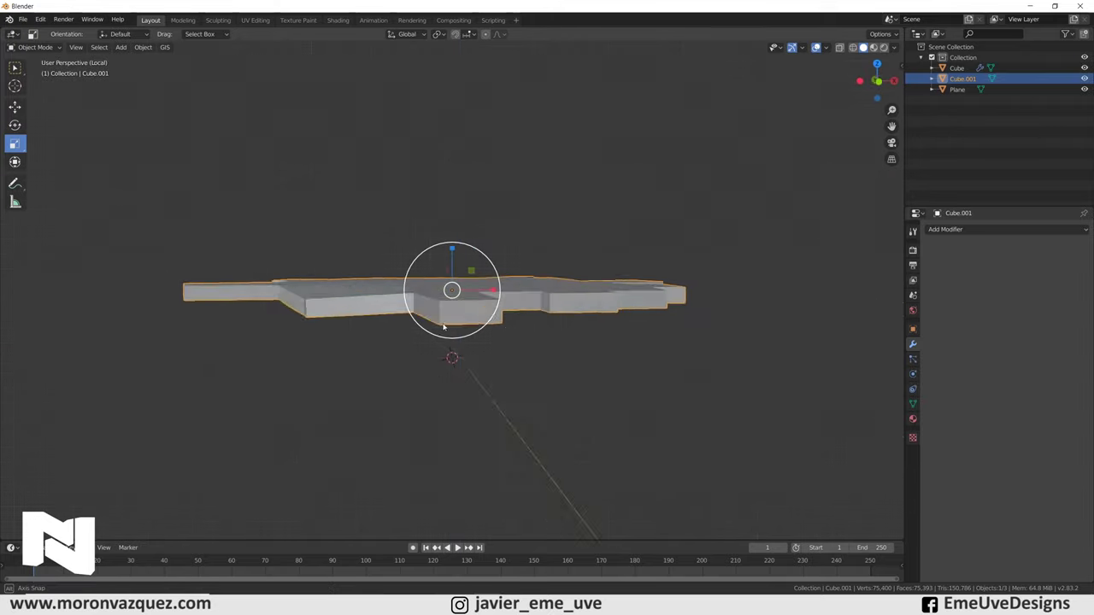
key(Tab)
click(514, 308)
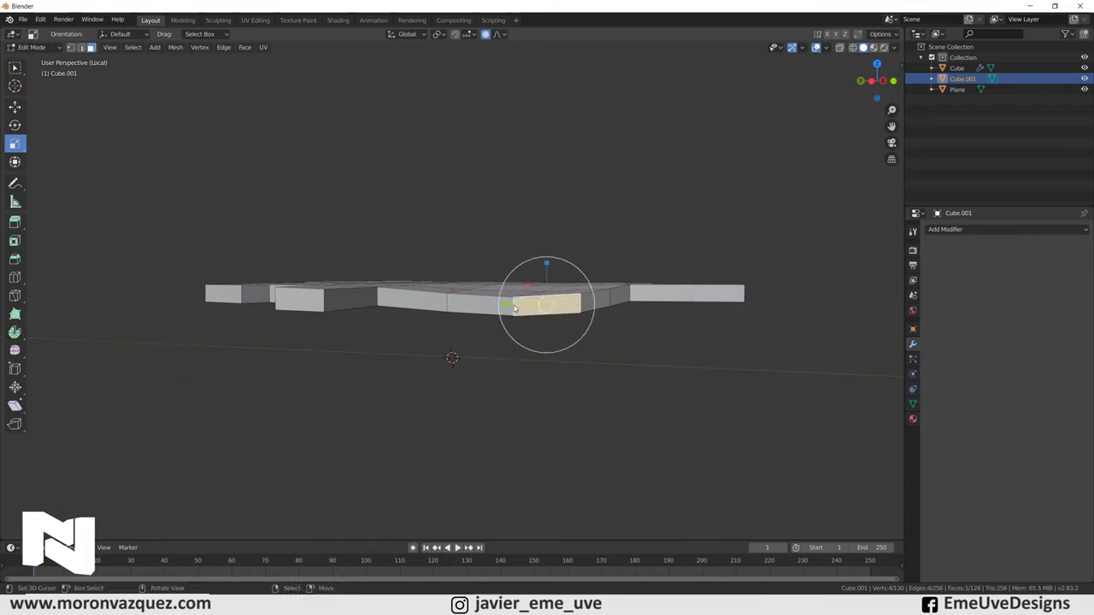
click(31, 47)
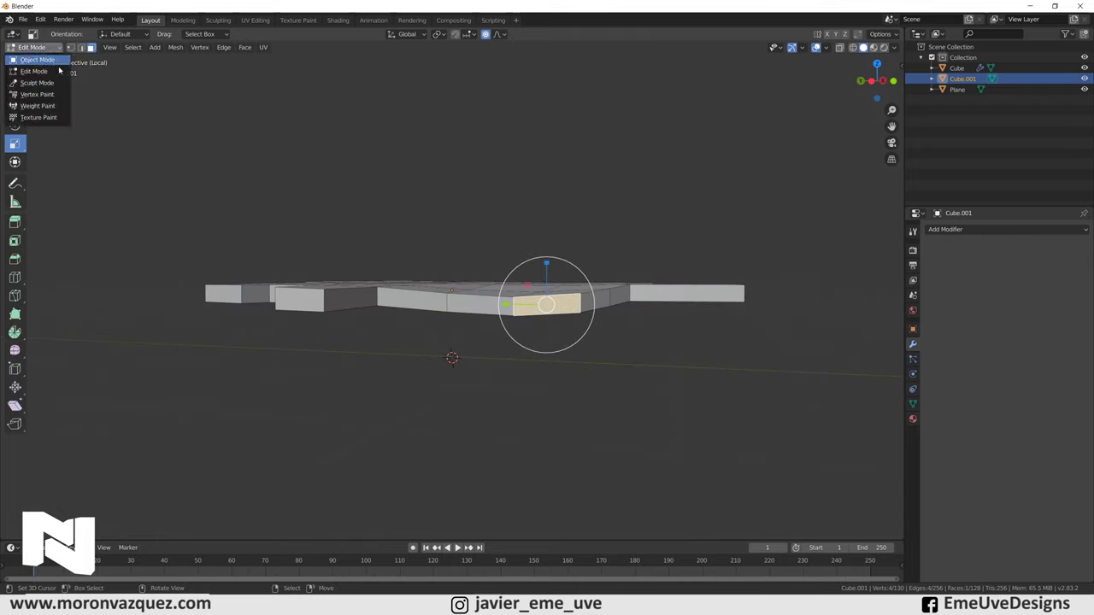
click(81, 47)
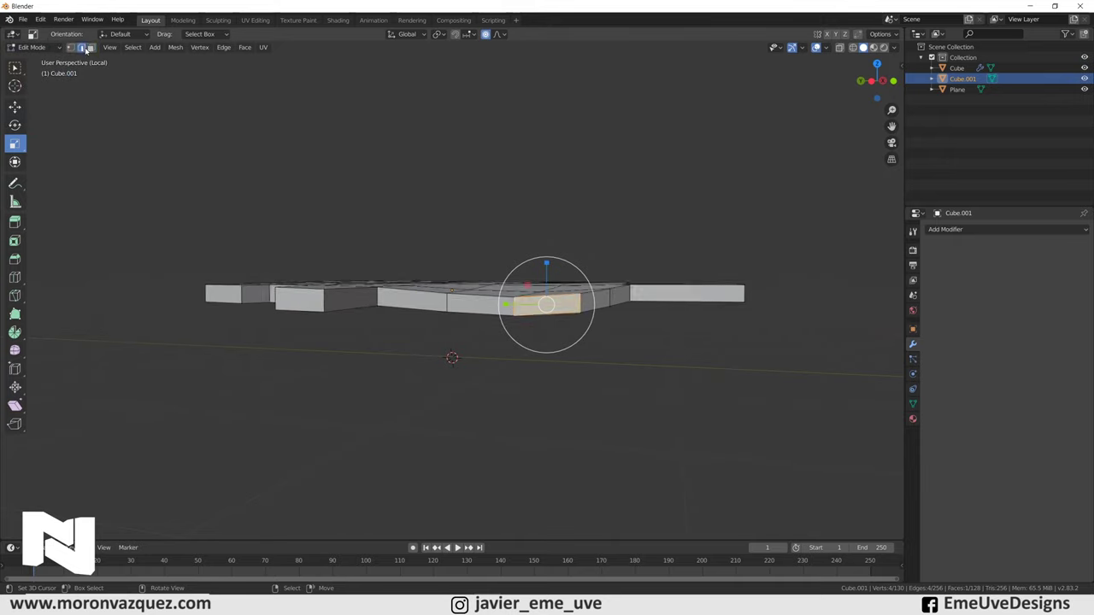
click(514, 307)
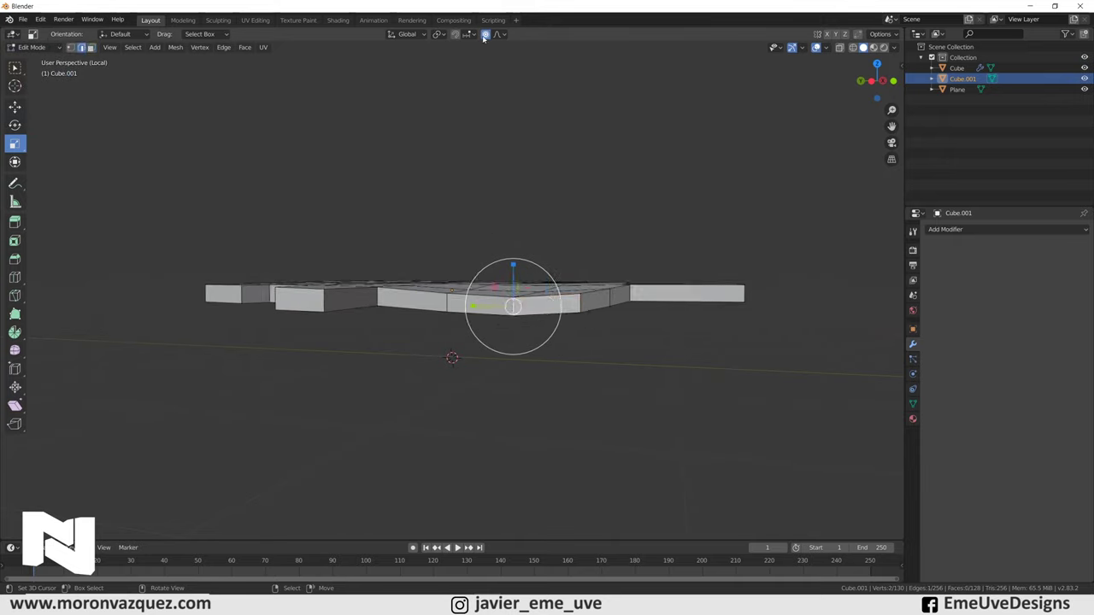
Raise the edge 0.052 m with smooth proportional falloff (size 0.826), then return to Object Mode.
scroll(117, 162, up, 3)
scroll(115, 152, down, 2)
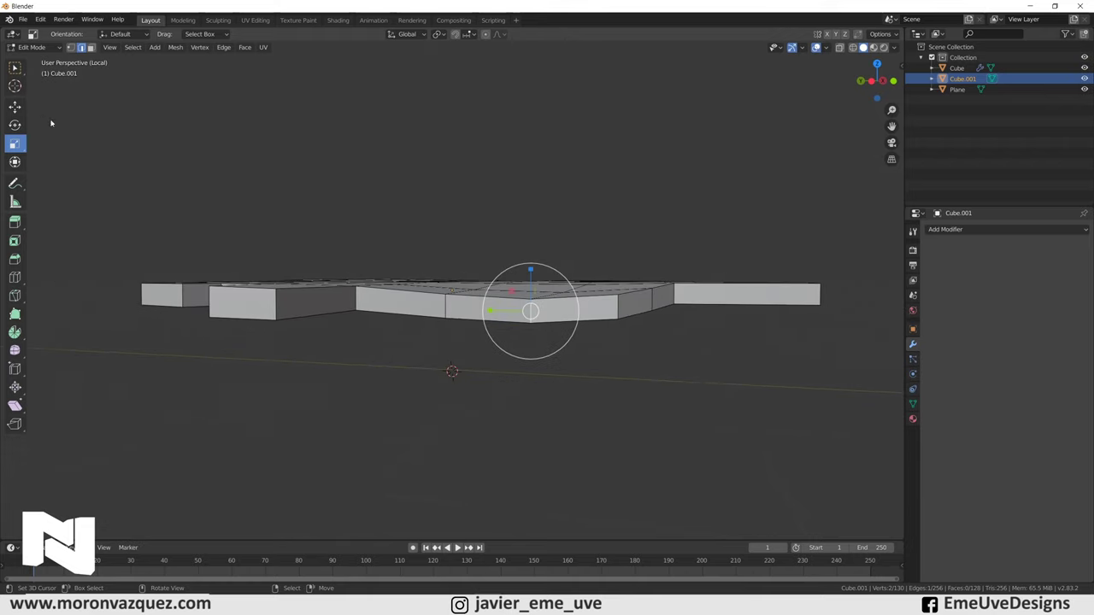
key(shift+space)
key(g)
drag(535, 276, 529, 263)
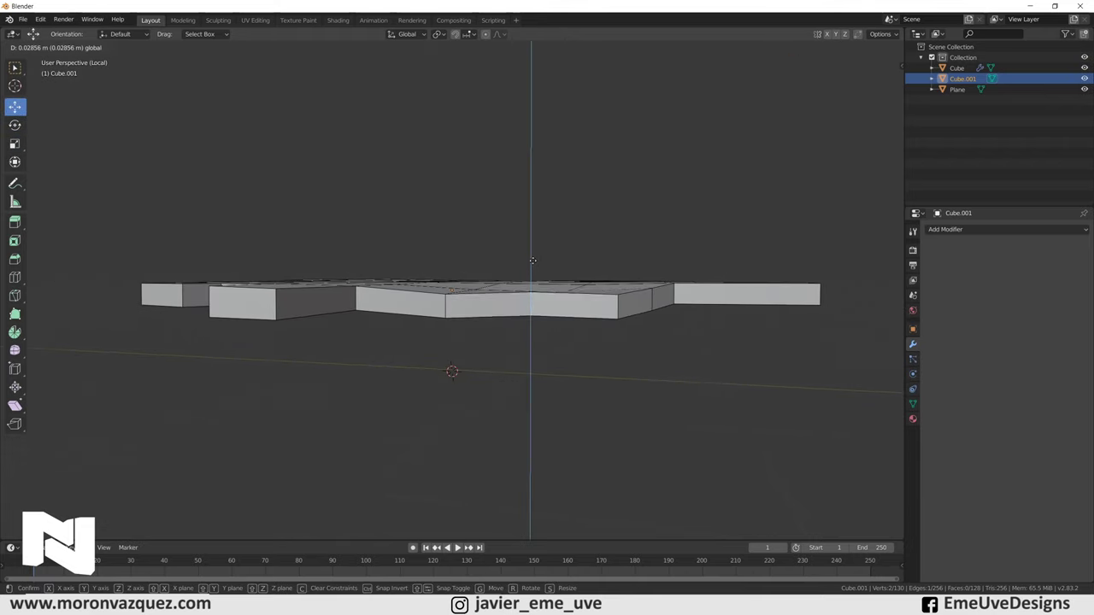
key(ctrl+z)
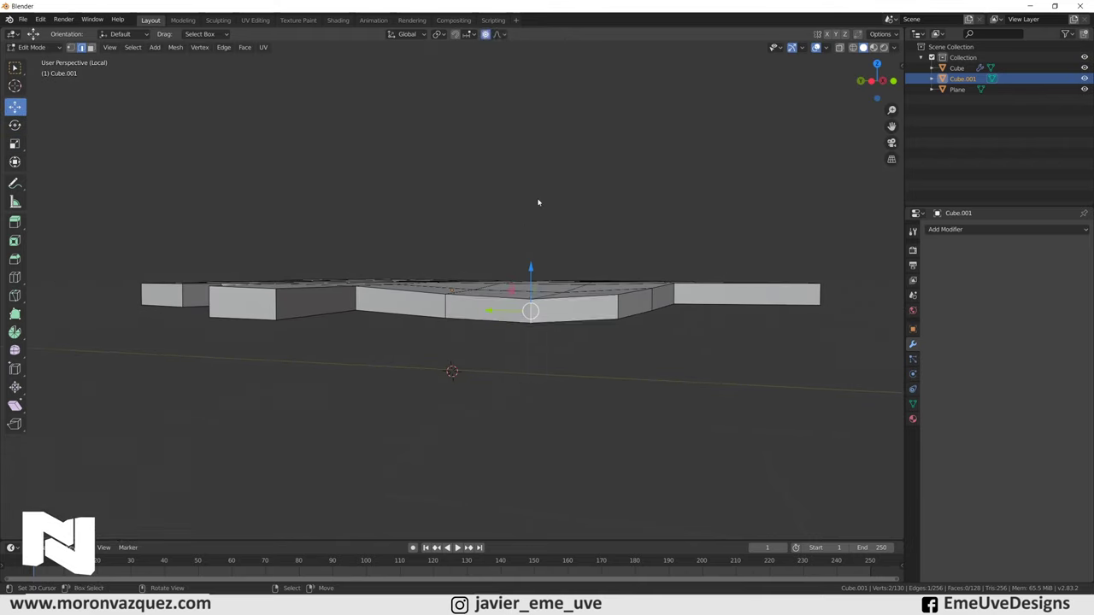
drag(529, 268, 536, 254)
middle_drag(536, 257, 633, 325)
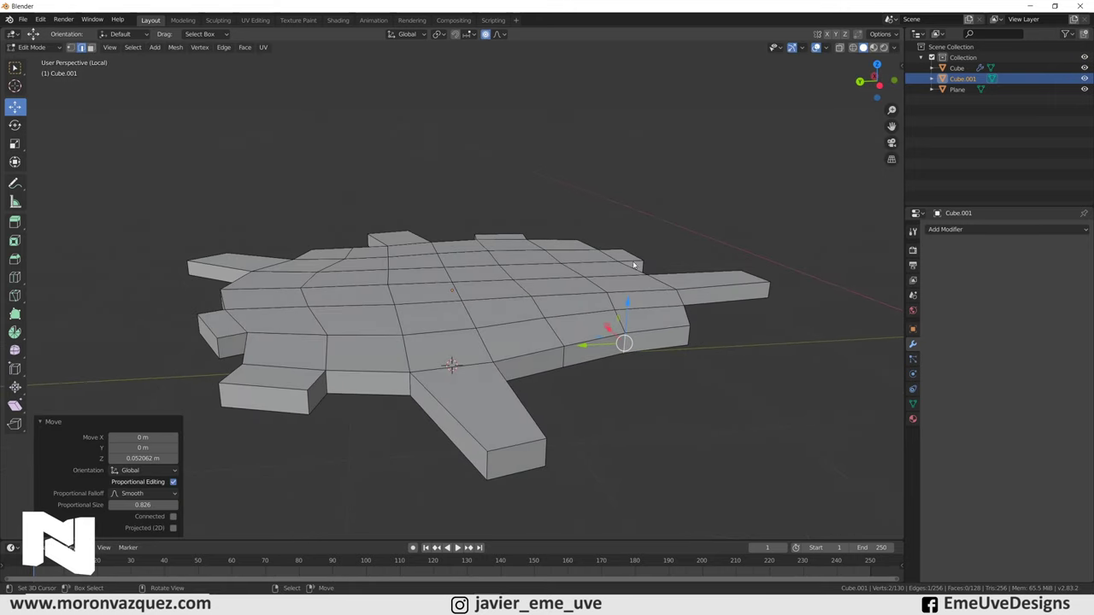
click(23, 47)
click(39, 56)
middle_drag(512, 308, 576, 315)
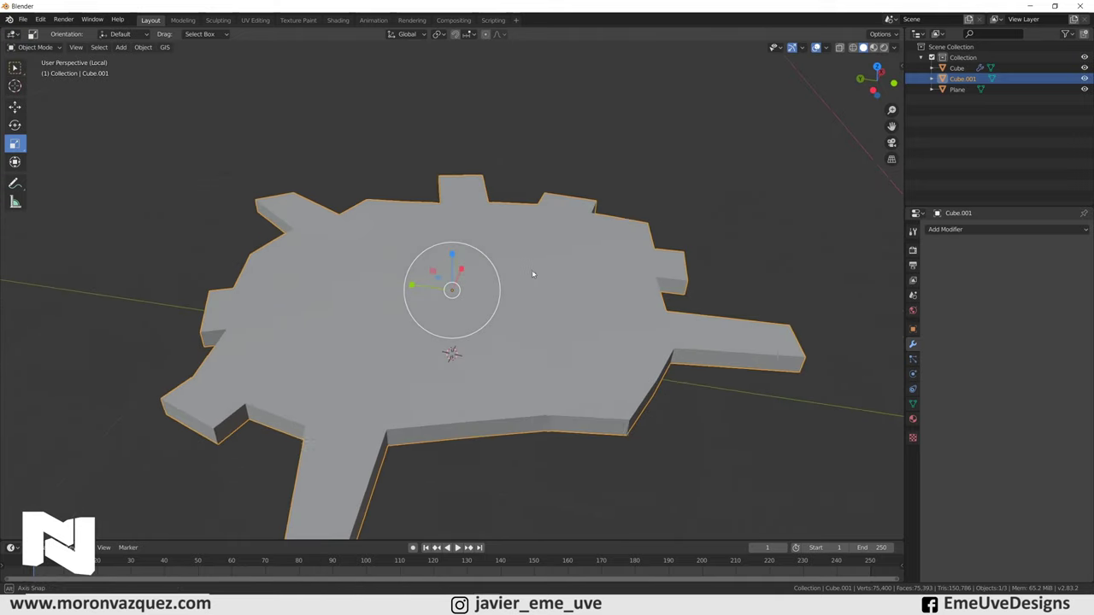
Add a Subdivision Surface modifier to Cube.001 with Viewport level 4 and Render level 6.
scroll(576, 314, down, 3)
scroll(576, 314, down, 2)
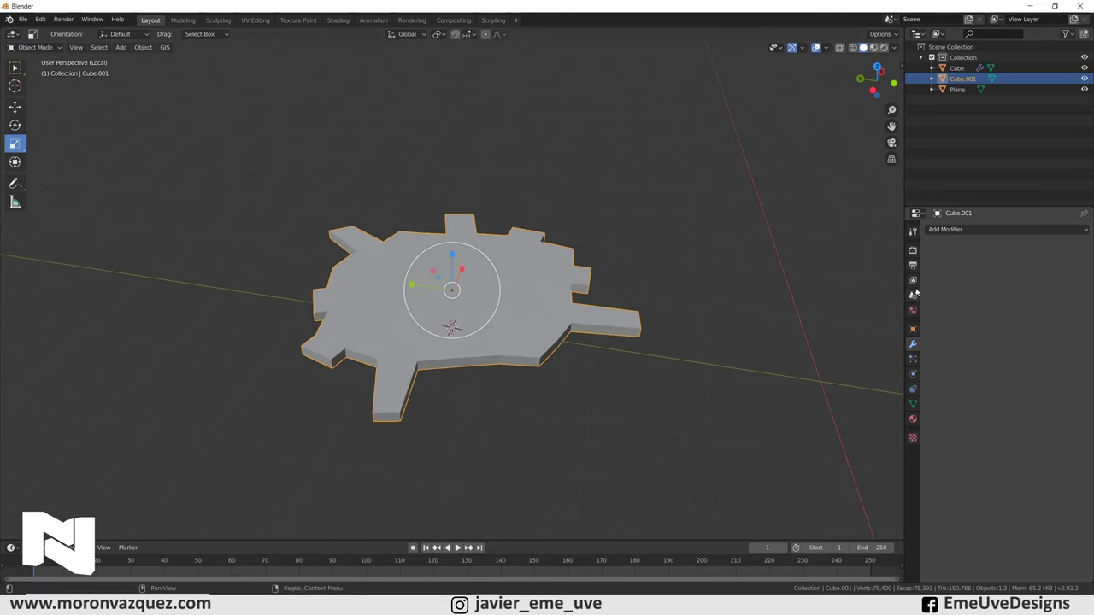
click(940, 229)
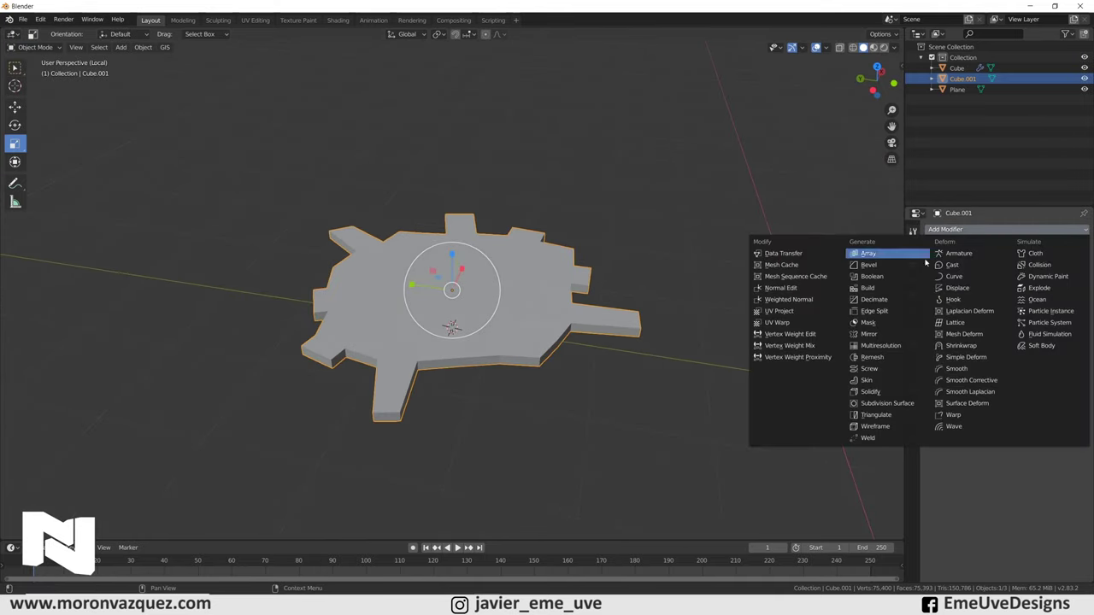
shift+right_click(720, 371)
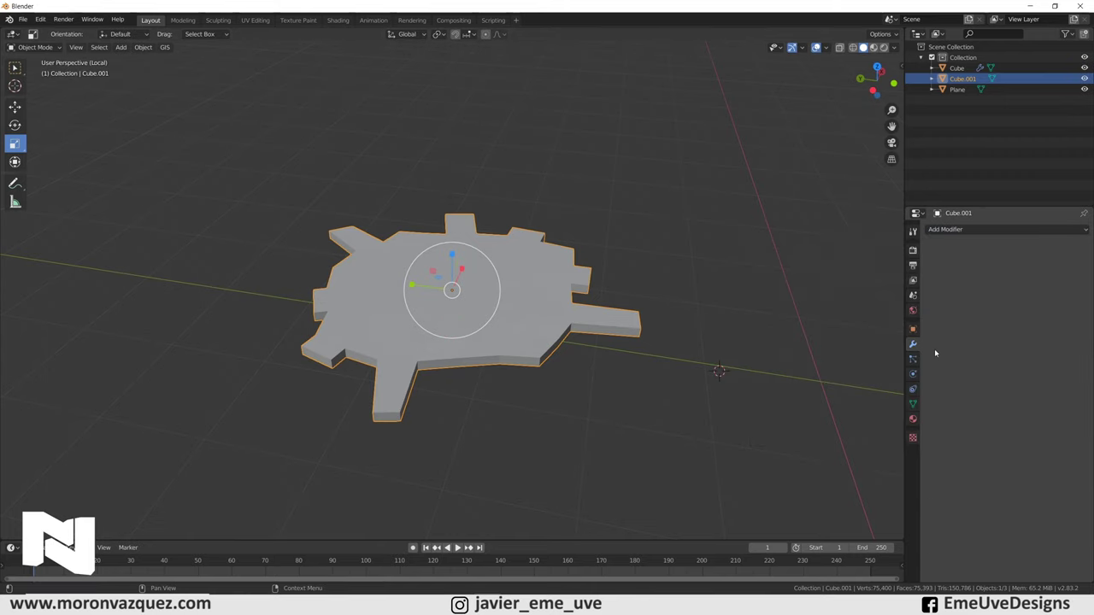
click(940, 229)
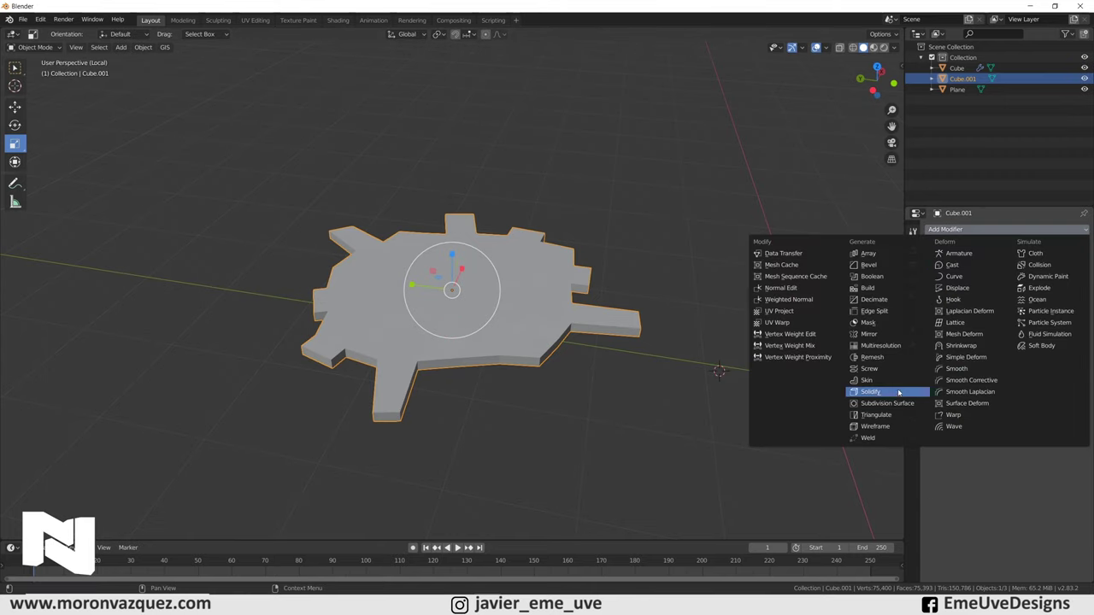
click(863, 402)
middle_drag(840, 389, 610, 366)
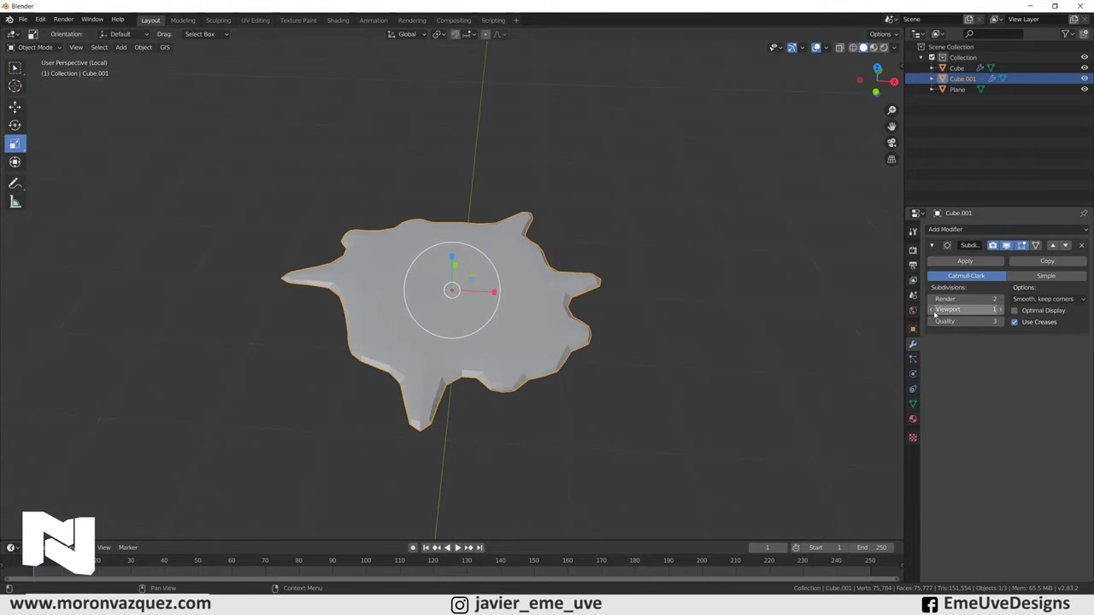
click(1001, 312)
click(1001, 311)
click(1001, 311)
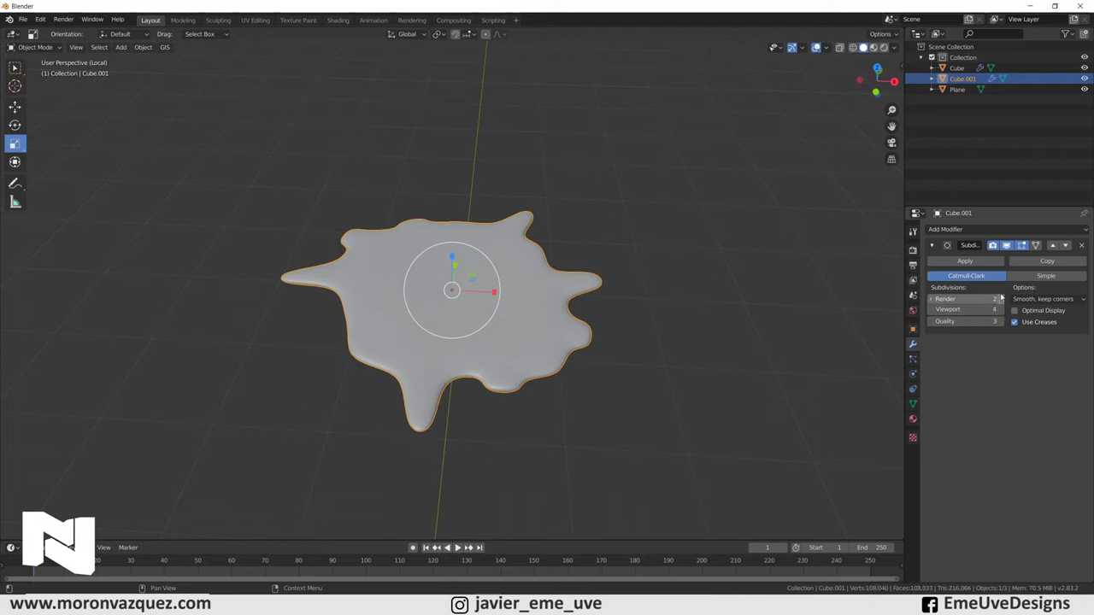
click(1000, 298)
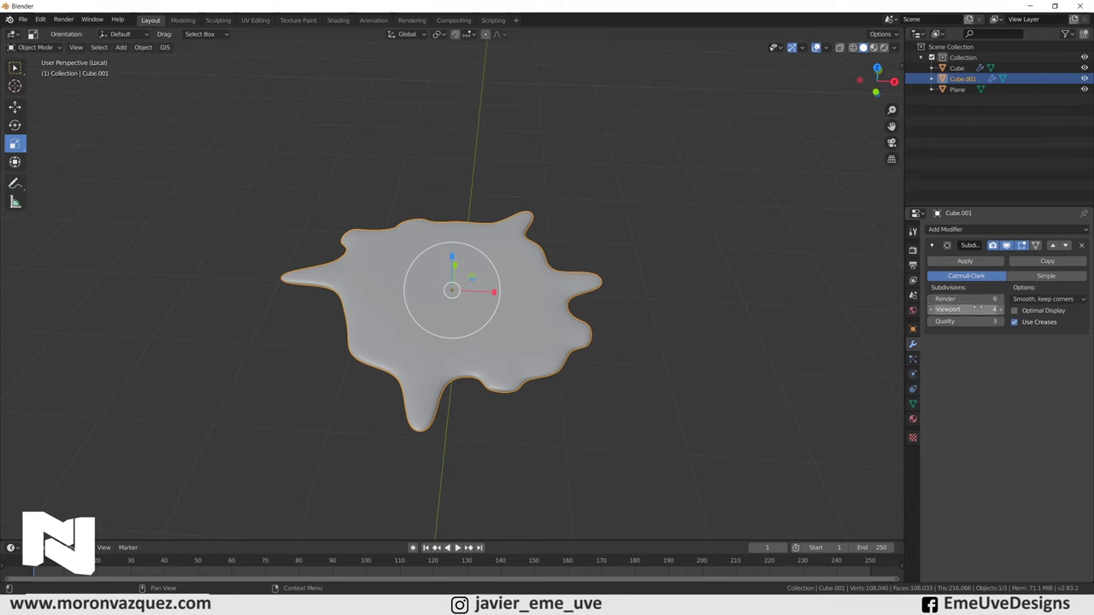
mouse_move(679, 278)
middle_down()
mouse_move(626, 270)
mouse_move(576, 283)
middle_up()
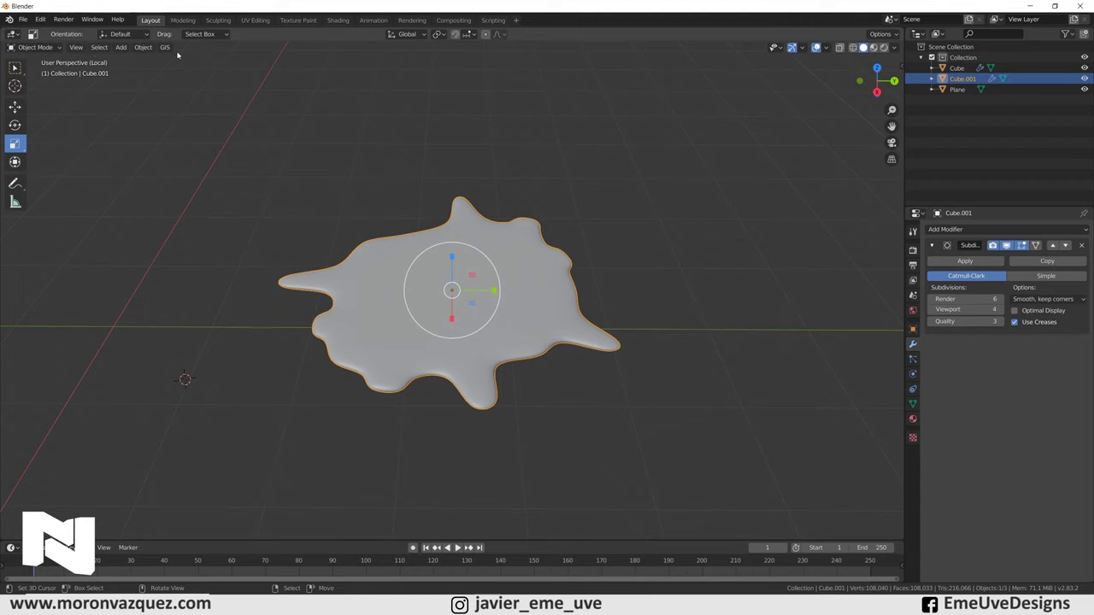
Exit Local View and clear the puddle's location to centre it under the cube.
key(KP_Divide)
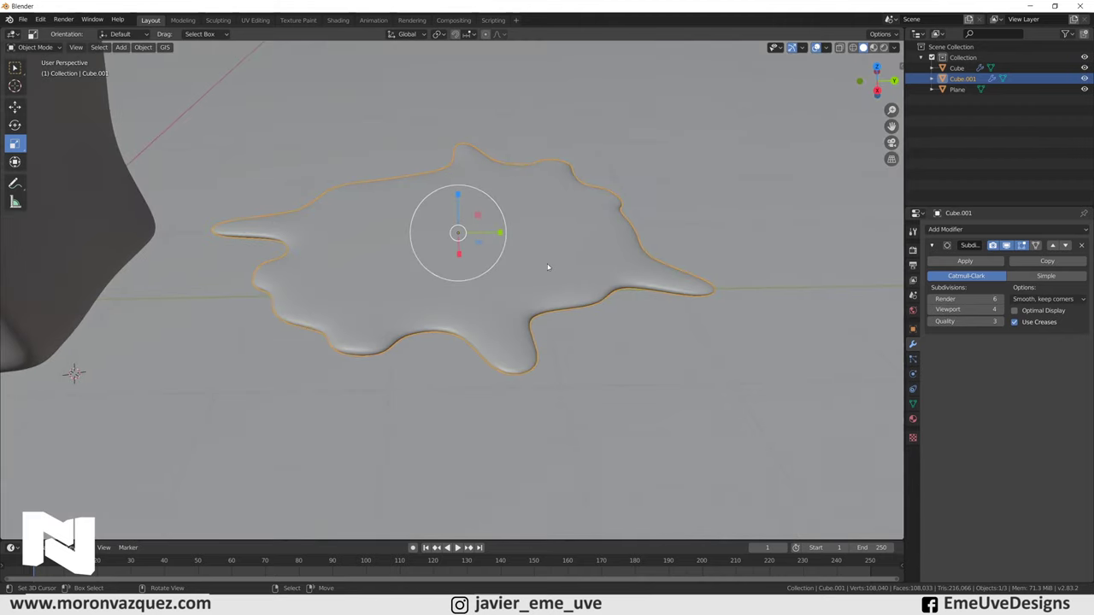
middle_drag(549, 263, 446, 204)
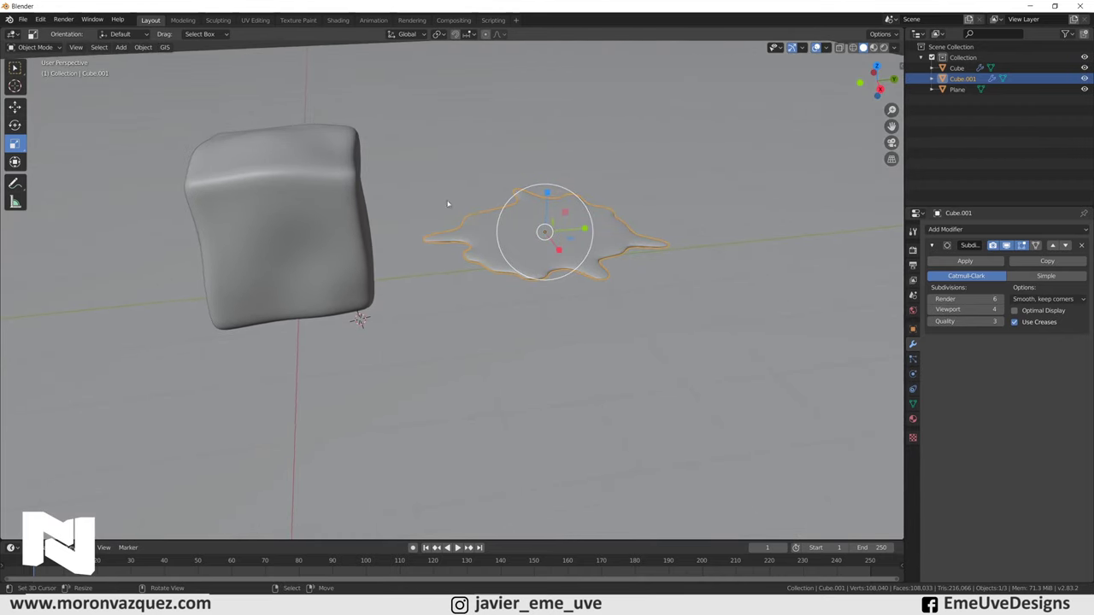
key(shift+space)
key(g)
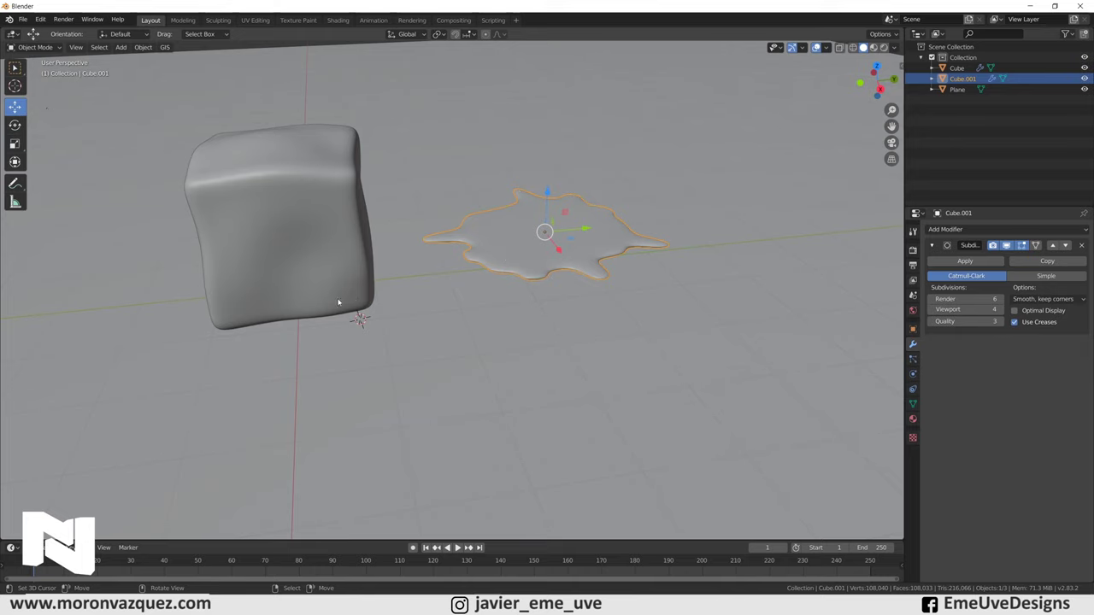
key(alt+g)
Scale the puddle to 1.146, lower it slightly along Z, then select the floor plane.
middle_drag(402, 295, 430, 306)
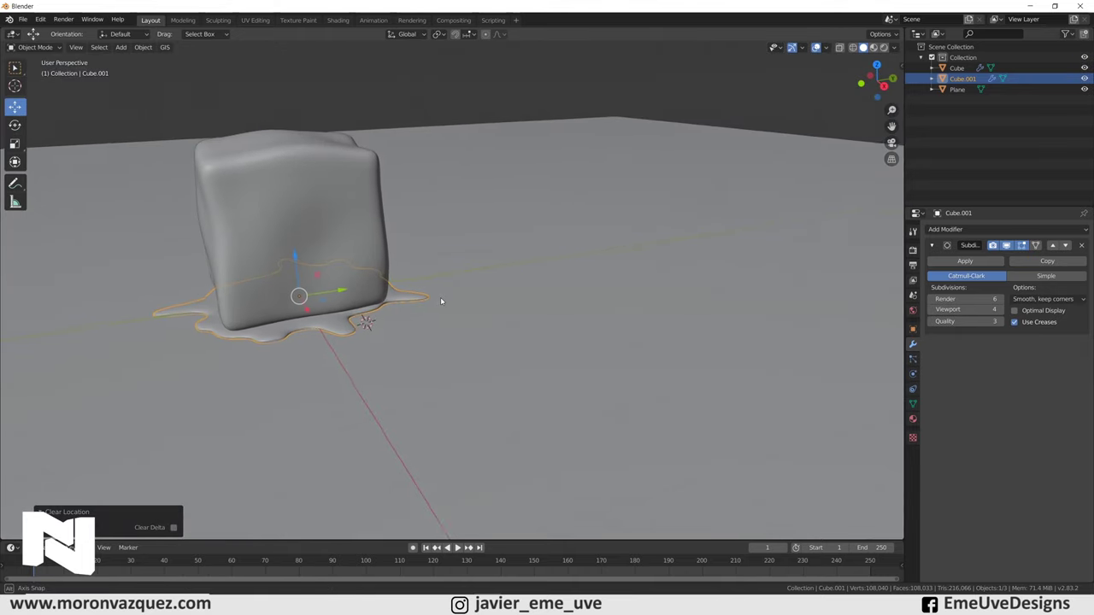
key(s)
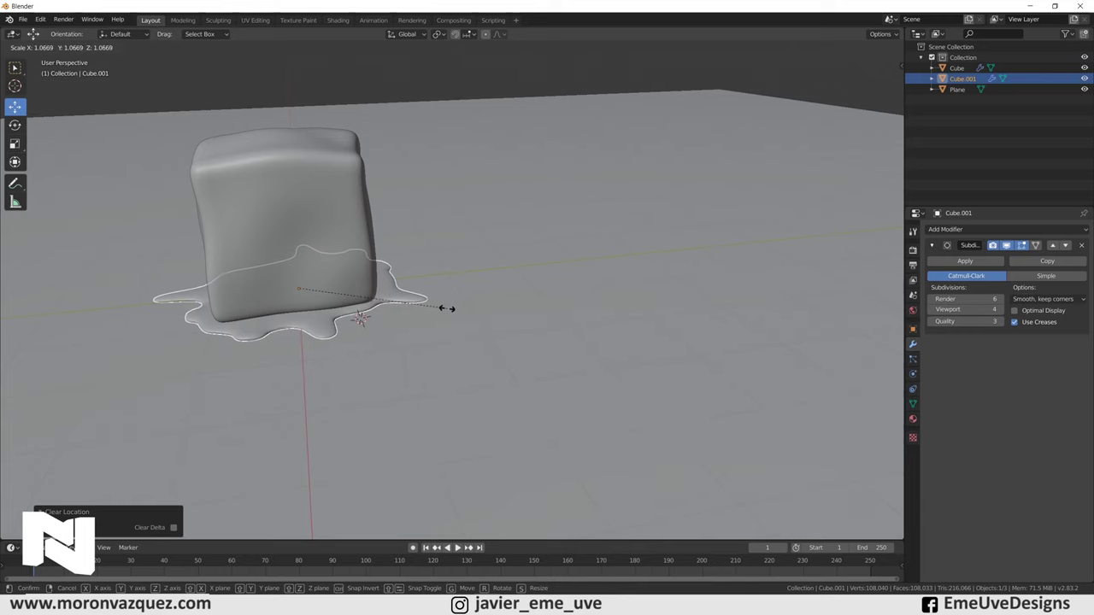
click(457, 308)
key(KP_Decimal)
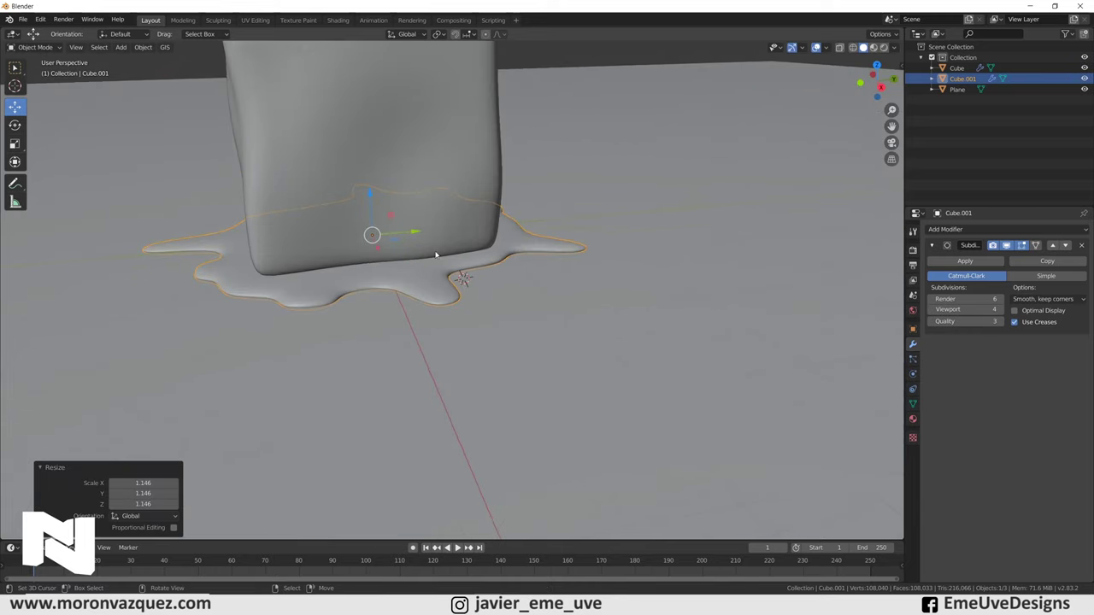
key(g)
key(z)
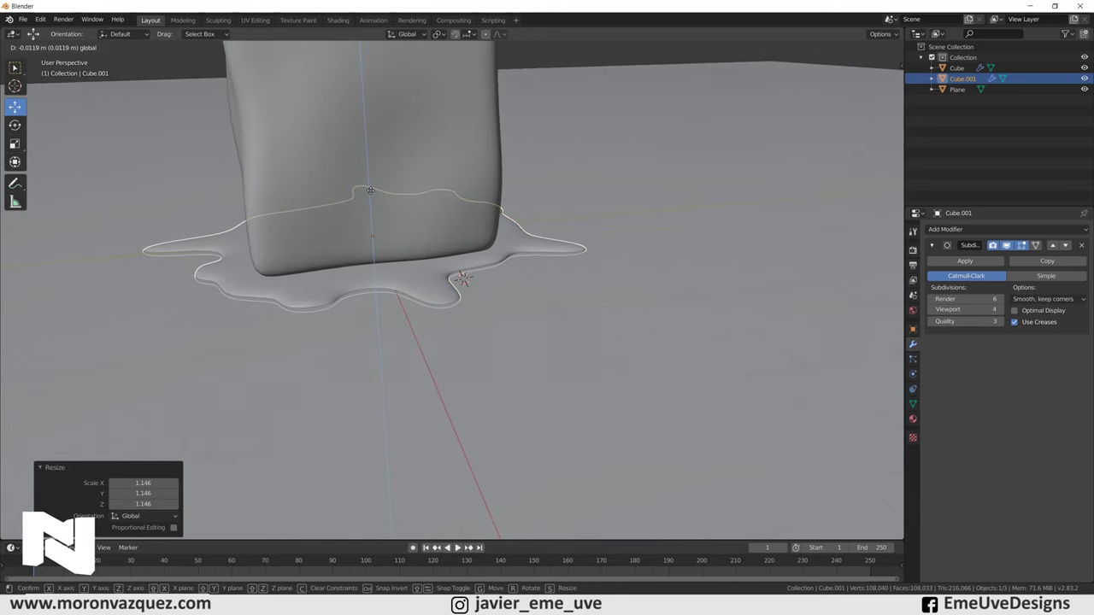
click(551, 281)
click(552, 279)
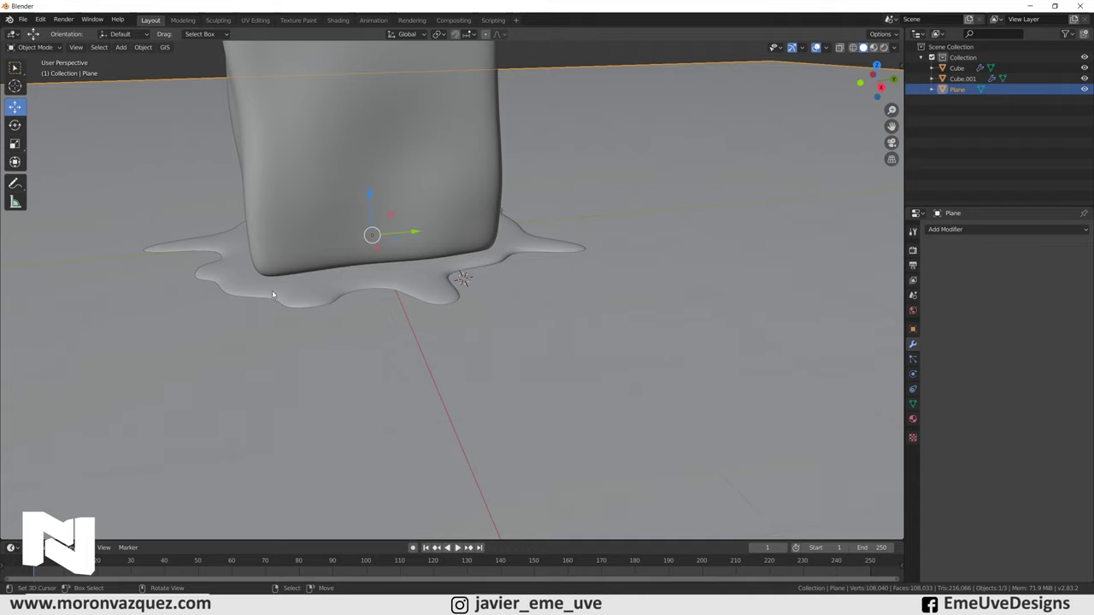
Orbit and zoom the view around the melting ice cube, its puddle and the floor plane.
mouse_move(505, 220)
middle_down()
mouse_move(440, 258)
mouse_move(612, 237)
mouse_move(669, 244)
mouse_move(591, 250)
middle_up()
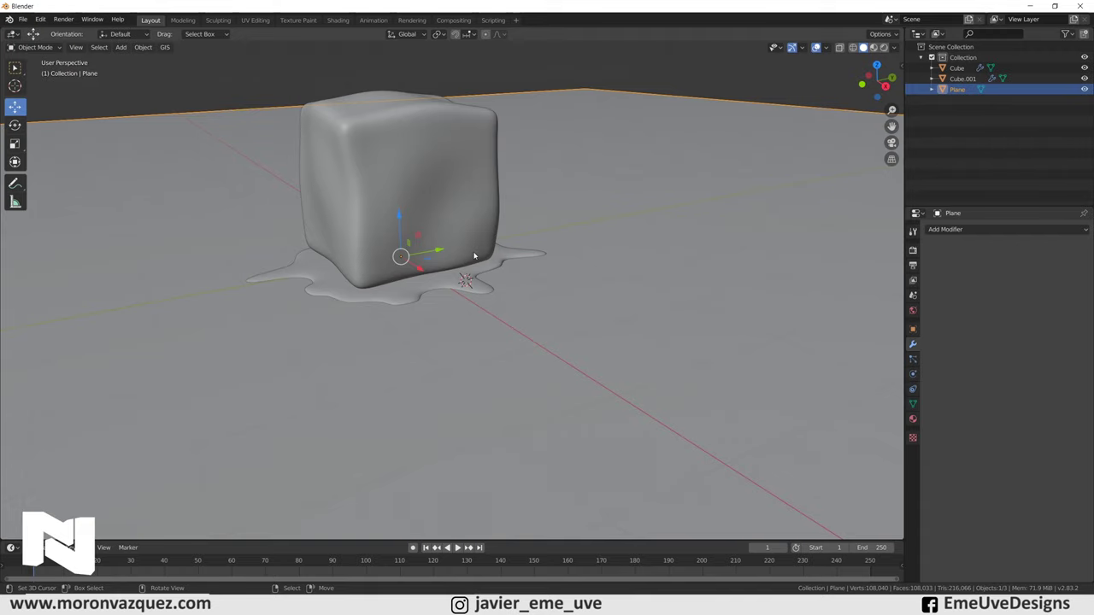
scroll(484, 285, up, 3)
scroll(470, 313, down, 3)
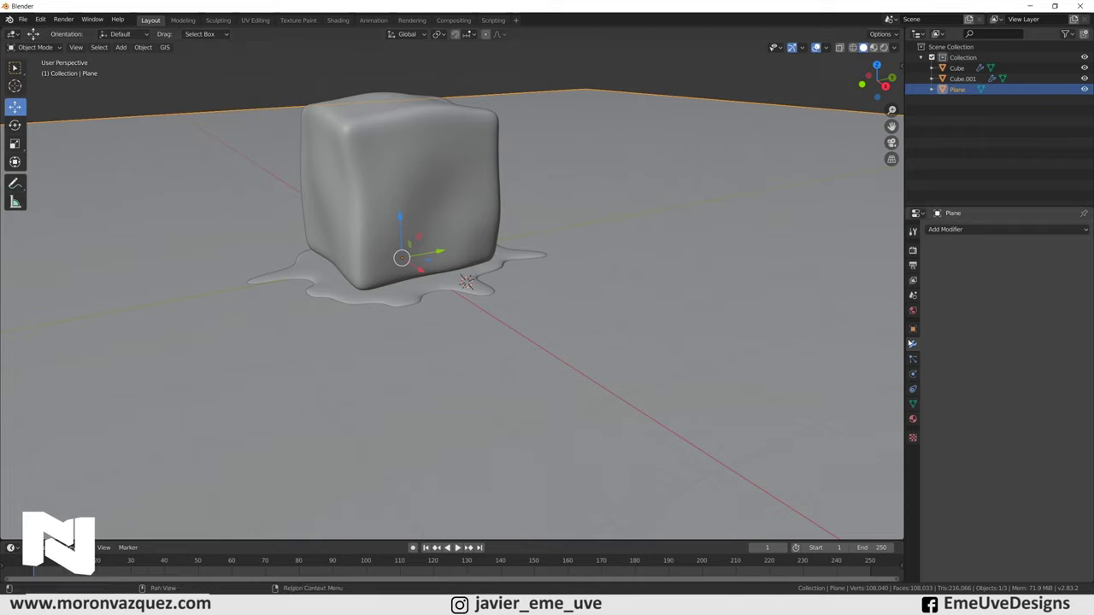
Set the world color to an Environment Texture loading Interior piso.hdr from the HDRI folder.
click(912, 312)
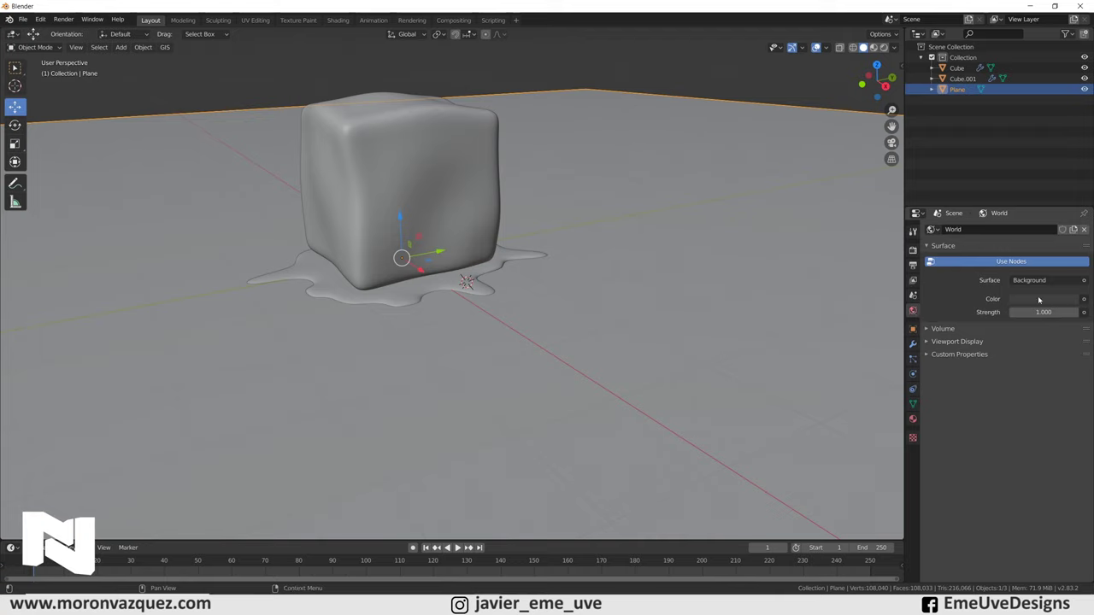
click(1083, 299)
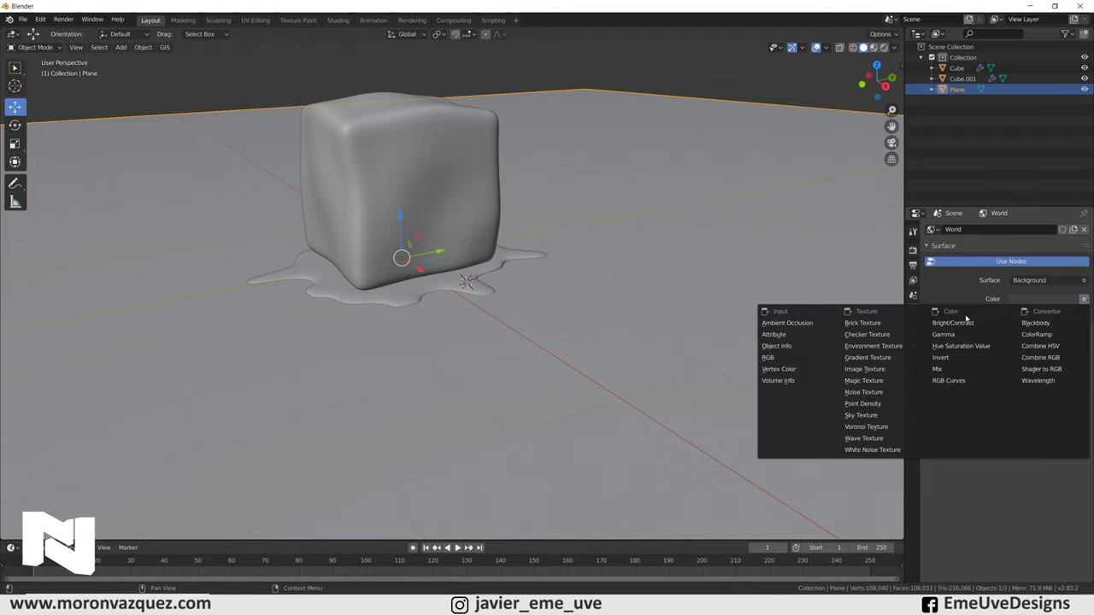
click(894, 347)
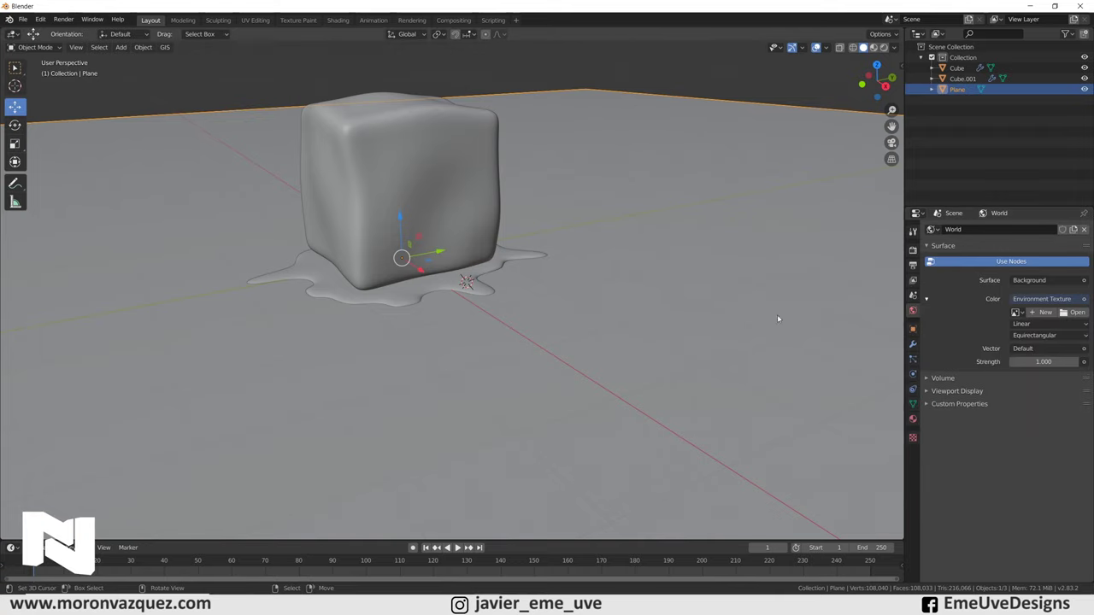
click(1075, 312)
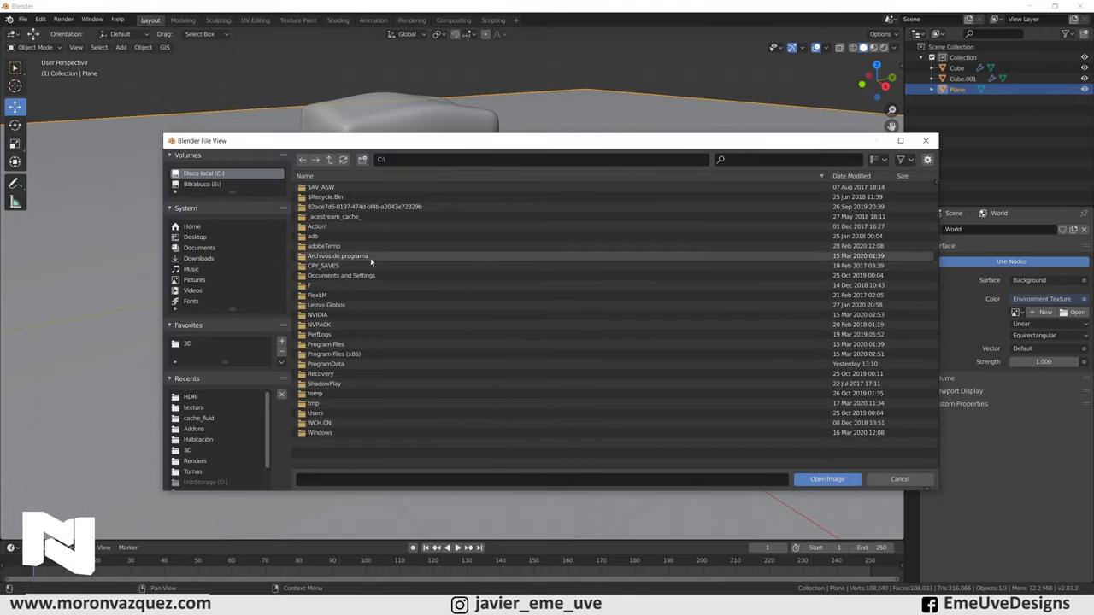
click(191, 397)
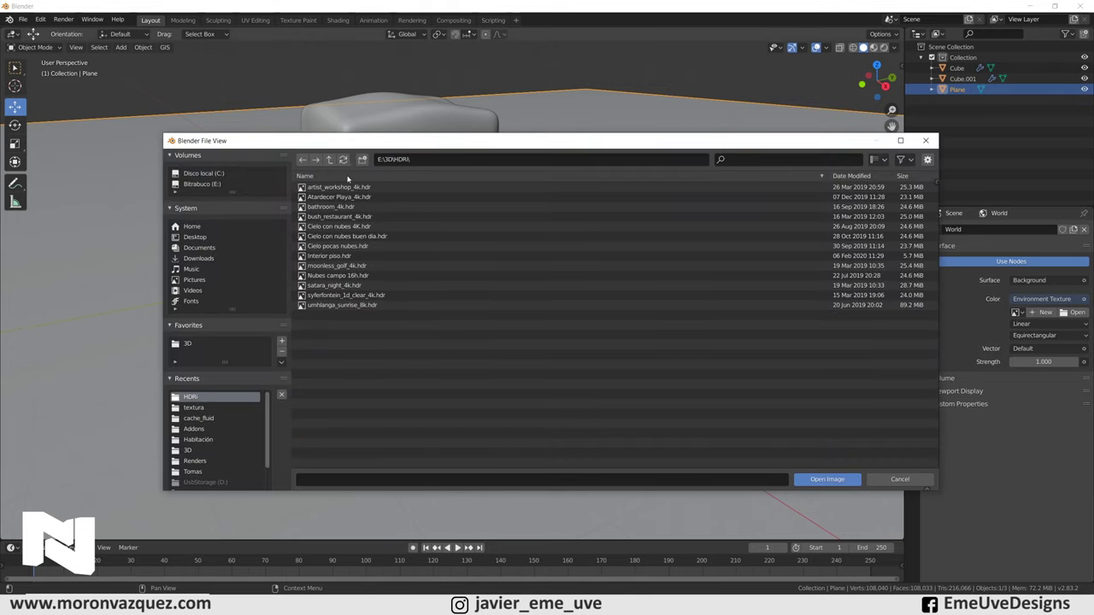
click(326, 256)
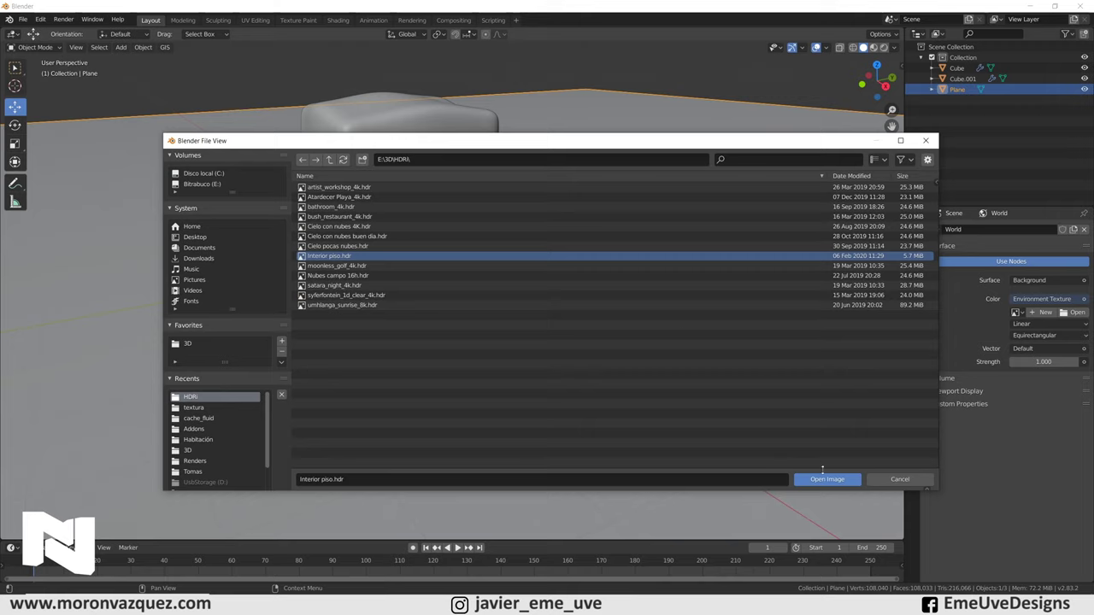
click(827, 479)
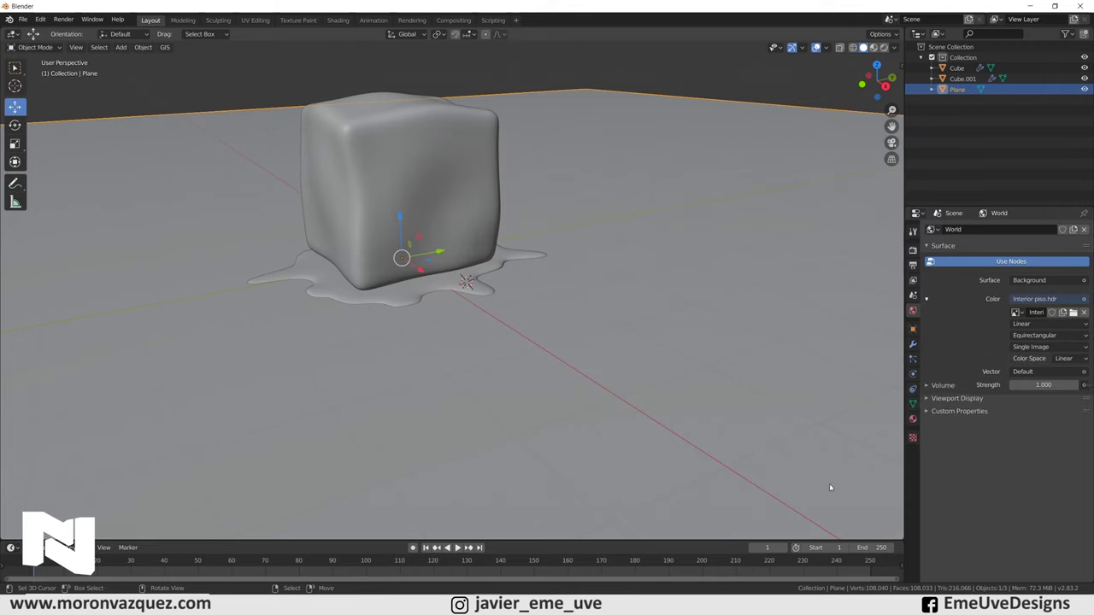
click(884, 49)
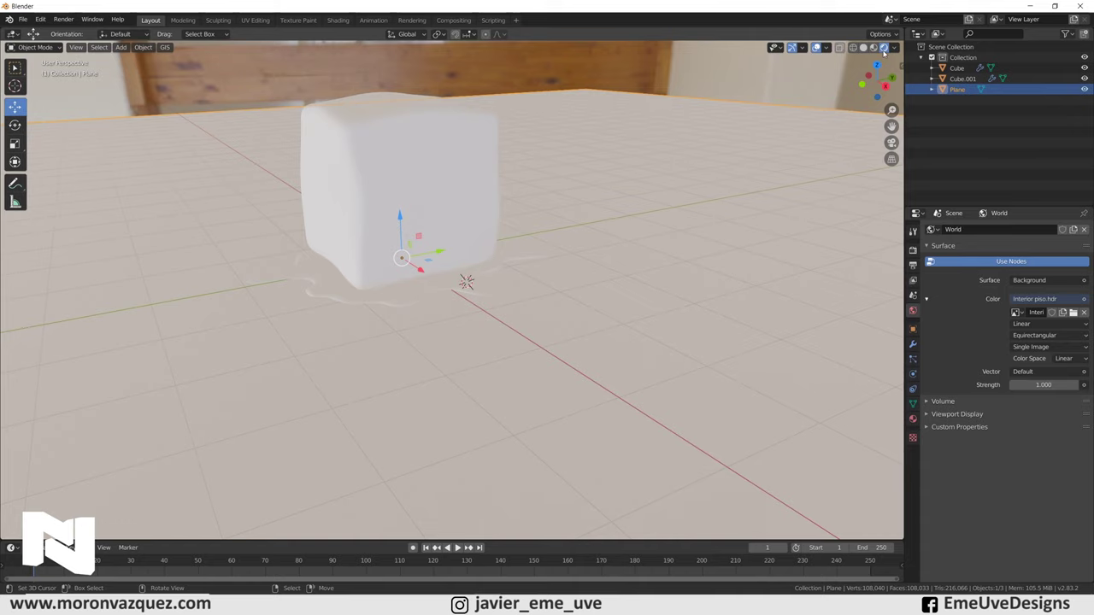
Orbit and zoom around the ice cube in the rendered HDRI room.
mouse_move(717, 150)
middle_down()
mouse_move(577, 264)
mouse_move(793, 257)
mouse_move(212, 269)
mouse_move(413, 257)
mouse_move(445, 287)
middle_up()
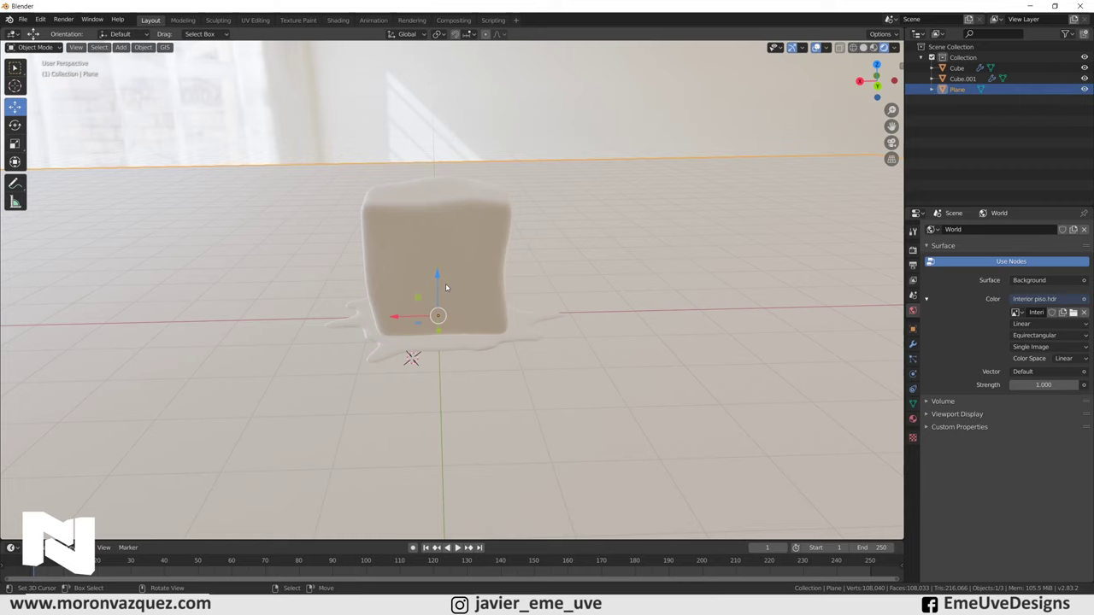
mouse_move(493, 257)
middle_down()
mouse_move(514, 245)
mouse_move(682, 251)
mouse_move(577, 279)
middle_up()
scroll(658, 256, down, 4)
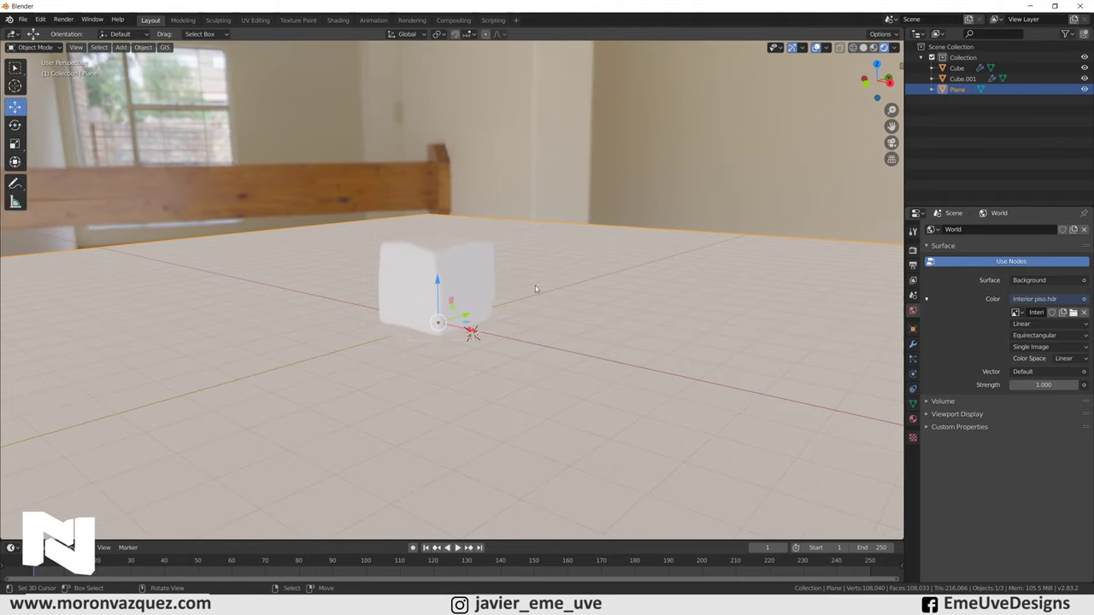
mouse_move(513, 303)
middle_down()
mouse_move(500, 344)
mouse_move(496, 312)
middle_up()
scroll(501, 344, up, 3)
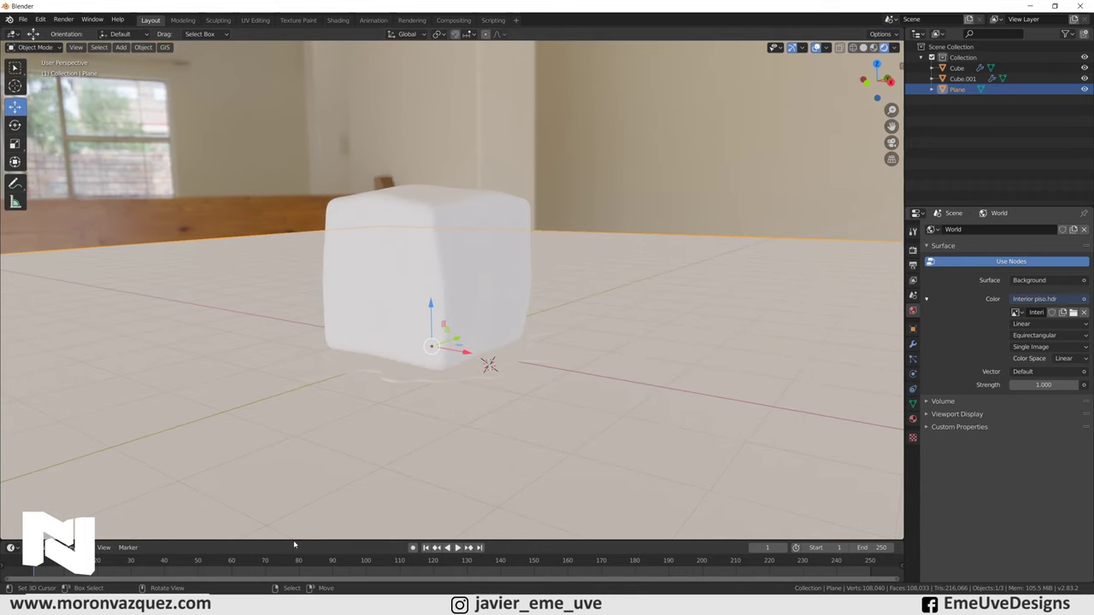
drag(294, 540, 299, 524)
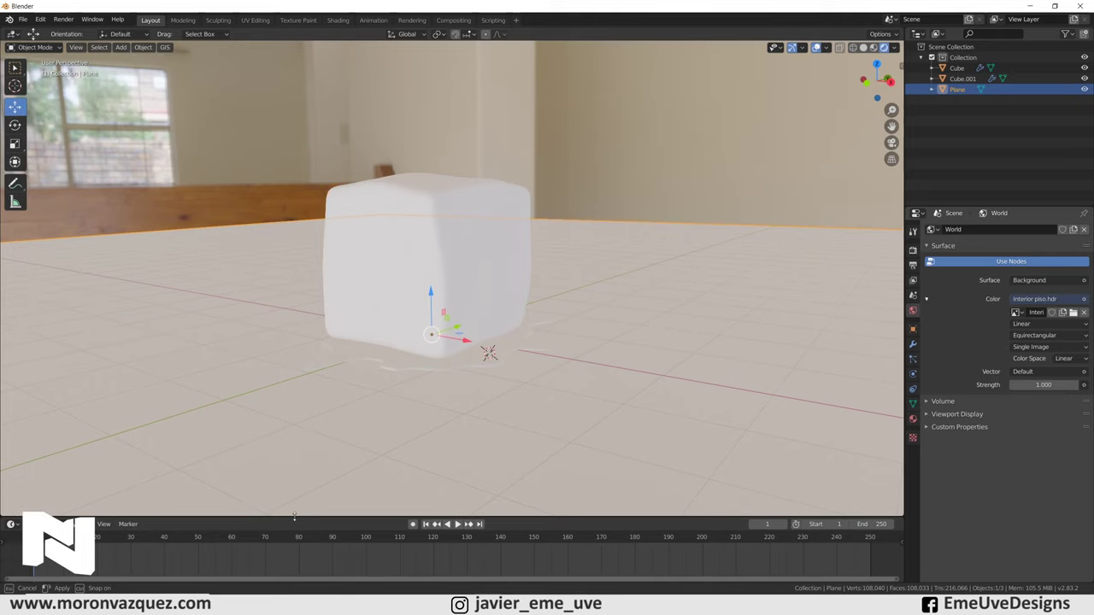
middle_drag(496, 399, 718, 316)
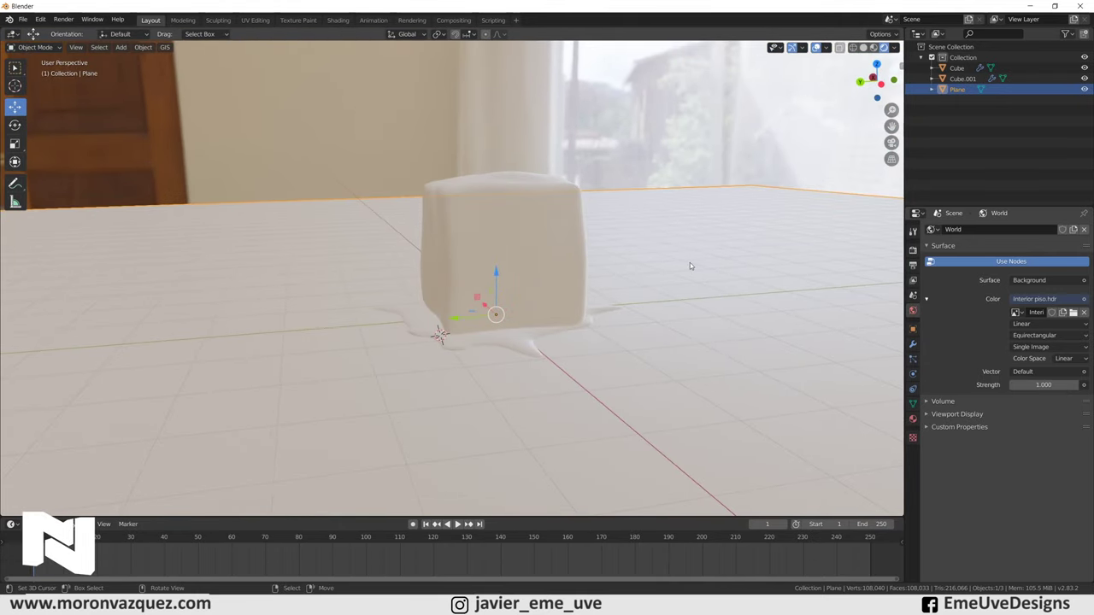
middle_drag(690, 266, 466, 282)
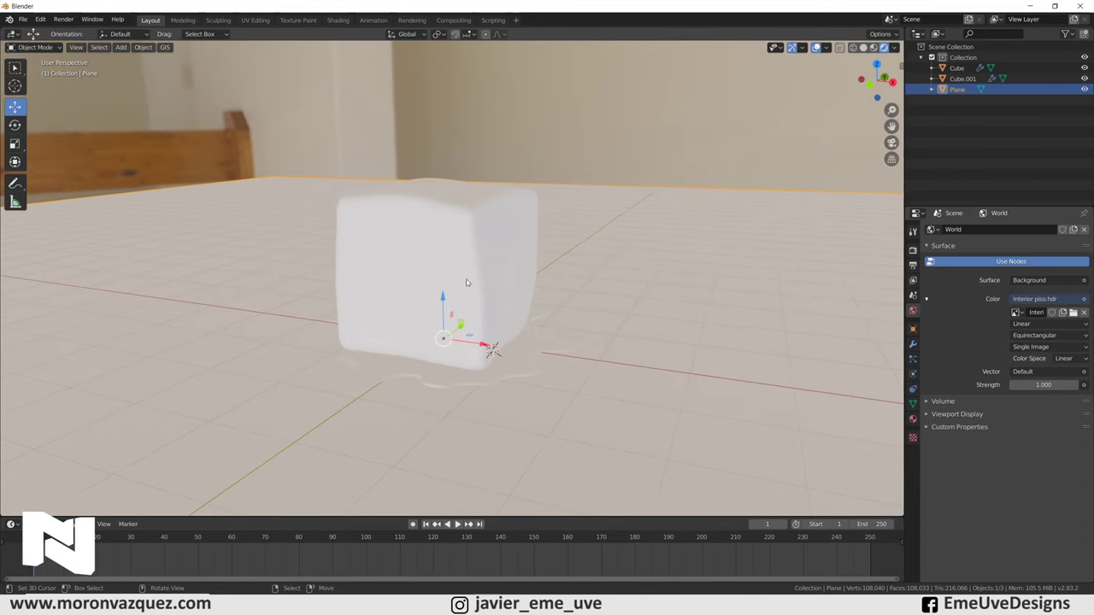
Select the ice cube, the puddle and the floor plane together.
click(435, 283)
shift+click(425, 336)
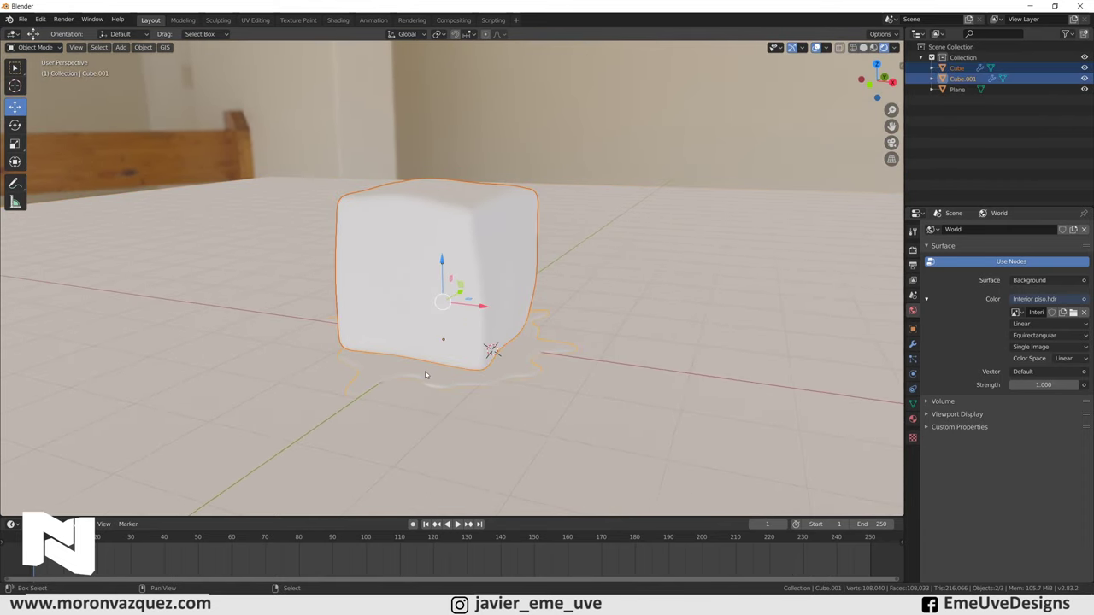
shift+click(427, 375)
scroll(649, 312, down, 3)
scroll(563, 315, down, 4)
scroll(562, 300, down, 2)
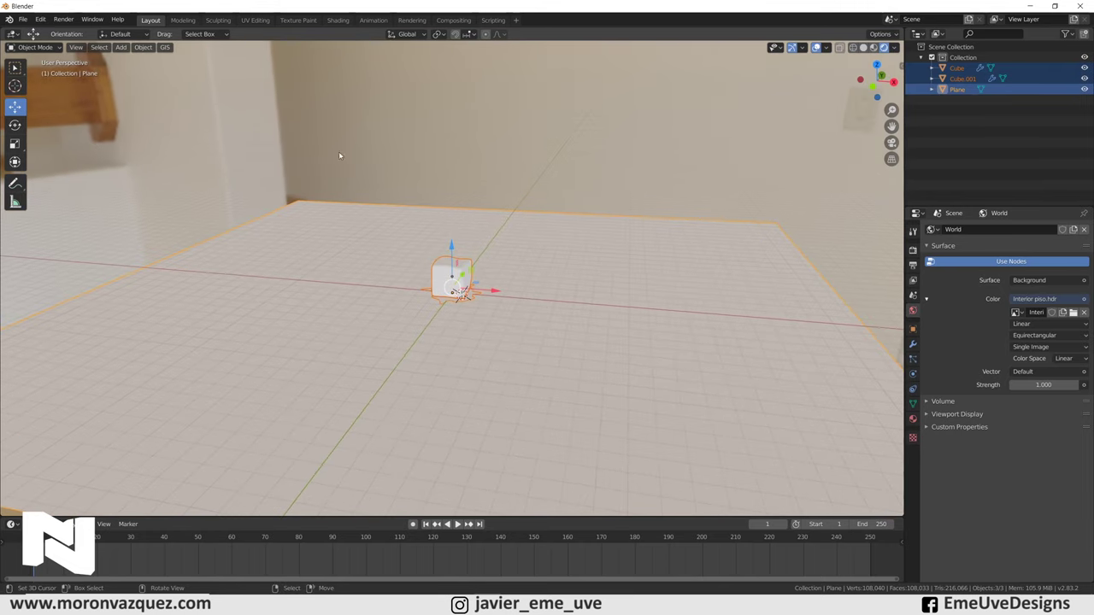
Deselect everything, return to an angled view of the cube, and enlarge the timeline area.
click(396, 166)
middle_drag(567, 182, 590, 225)
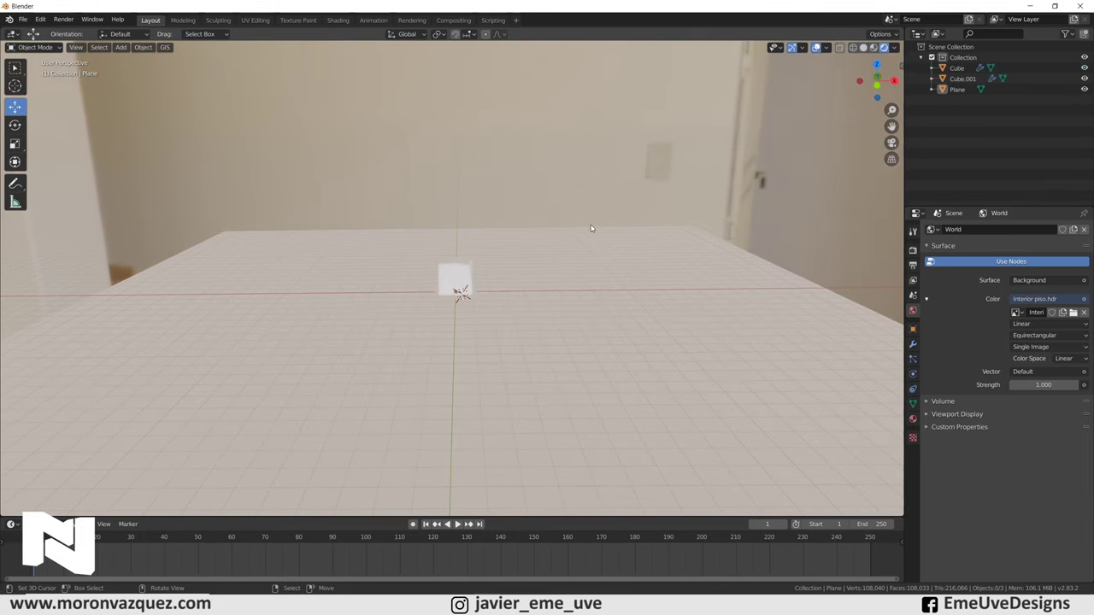
scroll(588, 229, up, 2)
scroll(498, 260, up, 2)
mouse_move(503, 256)
middle_down()
mouse_move(579, 274)
mouse_move(551, 272)
middle_up()
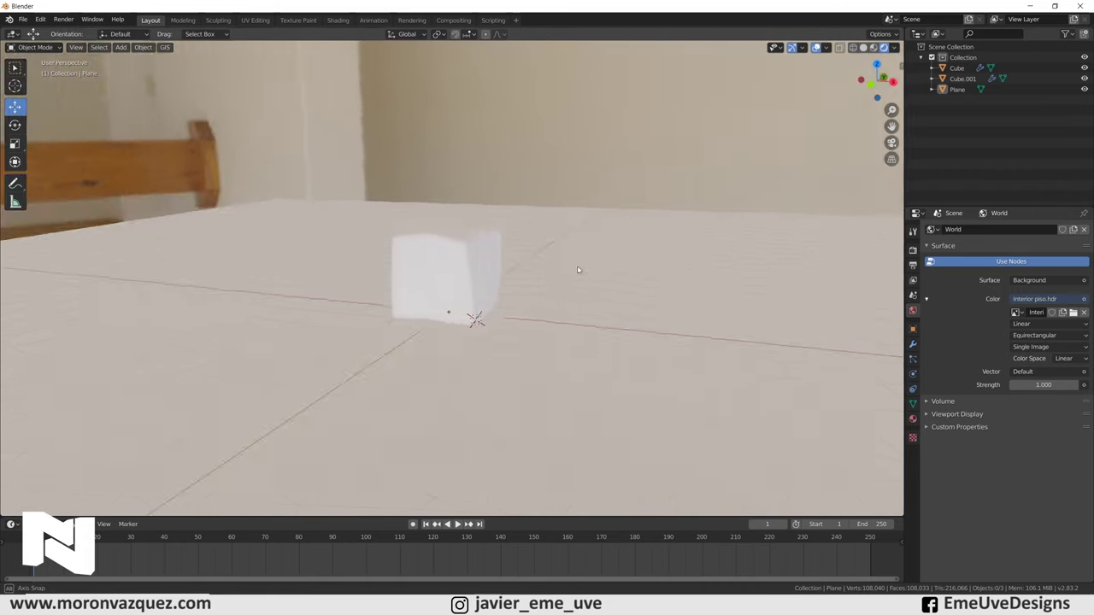
drag(175, 517, 147, 416)
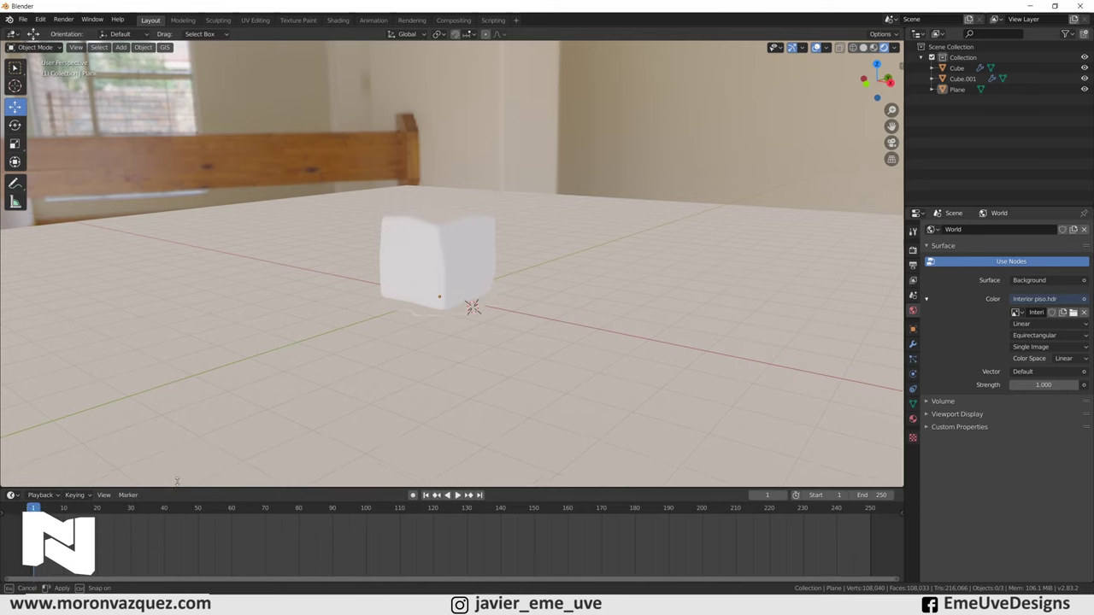
click(12, 421)
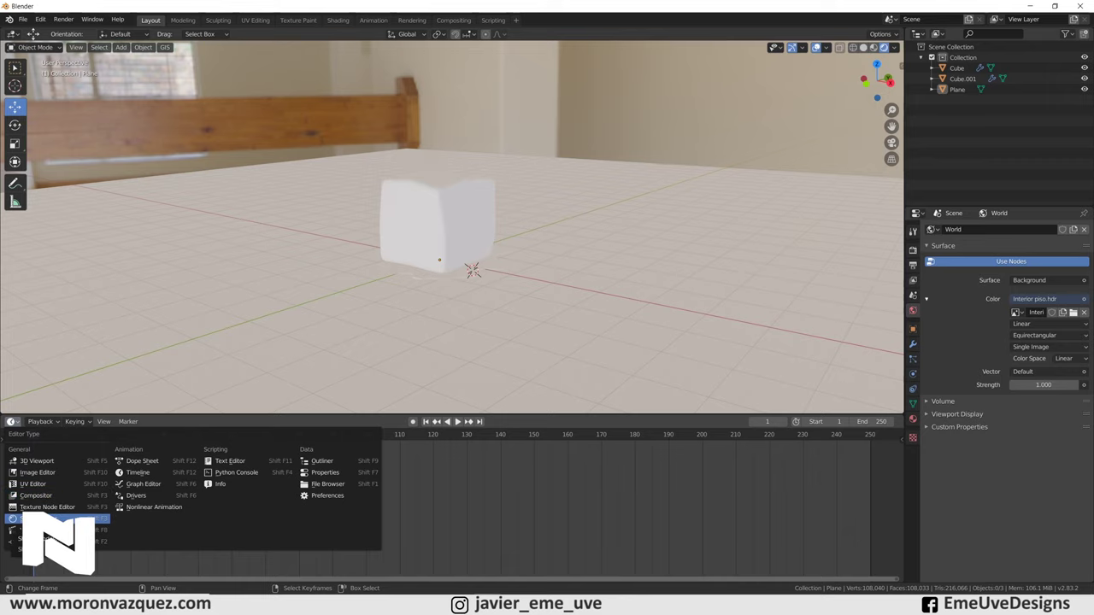
Turn the timeline into a Shader Editor showing the World node tree, centred and taller.
click(52, 519)
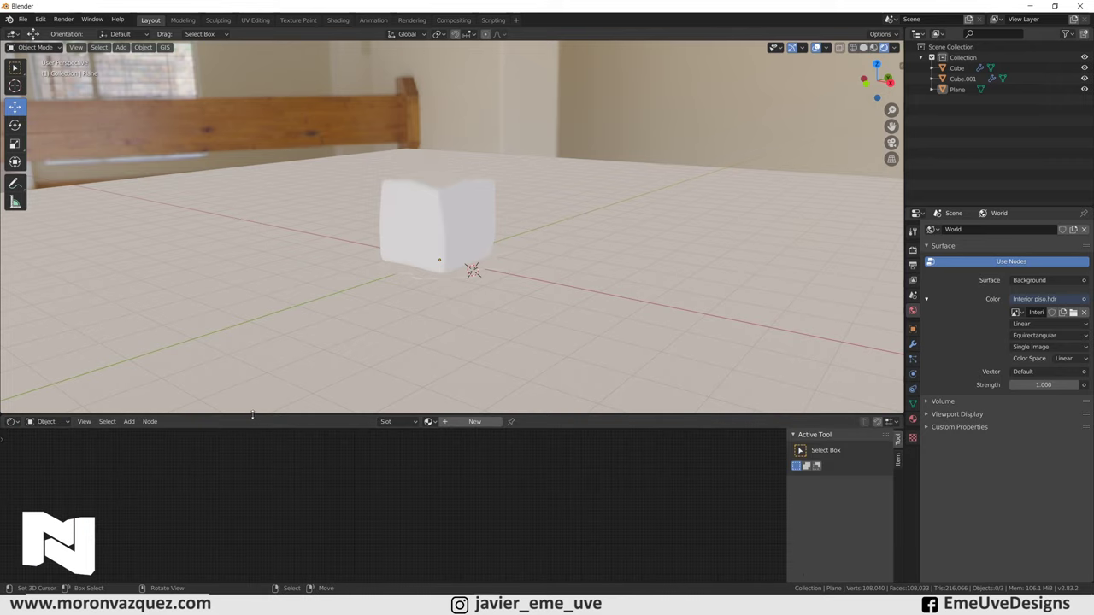
click(43, 422)
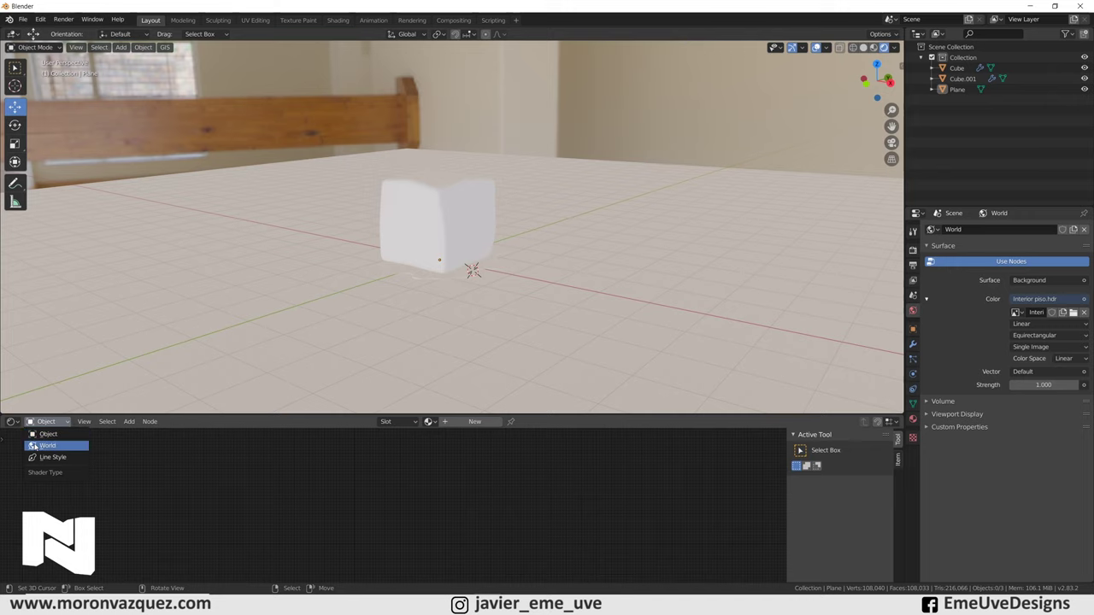
click(39, 446)
scroll(422, 515, up, 3)
scroll(422, 515, up, 1)
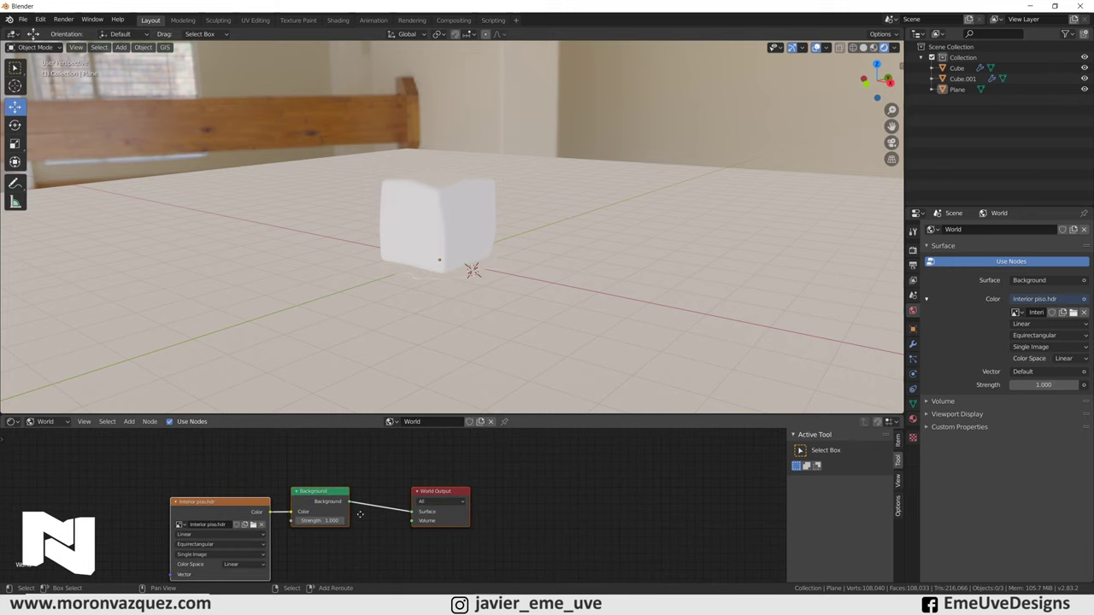
middle_drag(358, 501, 555, 484)
drag(554, 414, 554, 354)
Orbit the 3D view to a new angle around the cube and give it more height.
mouse_move(593, 276)
middle_down()
mouse_move(602, 278)
mouse_move(586, 277)
middle_up()
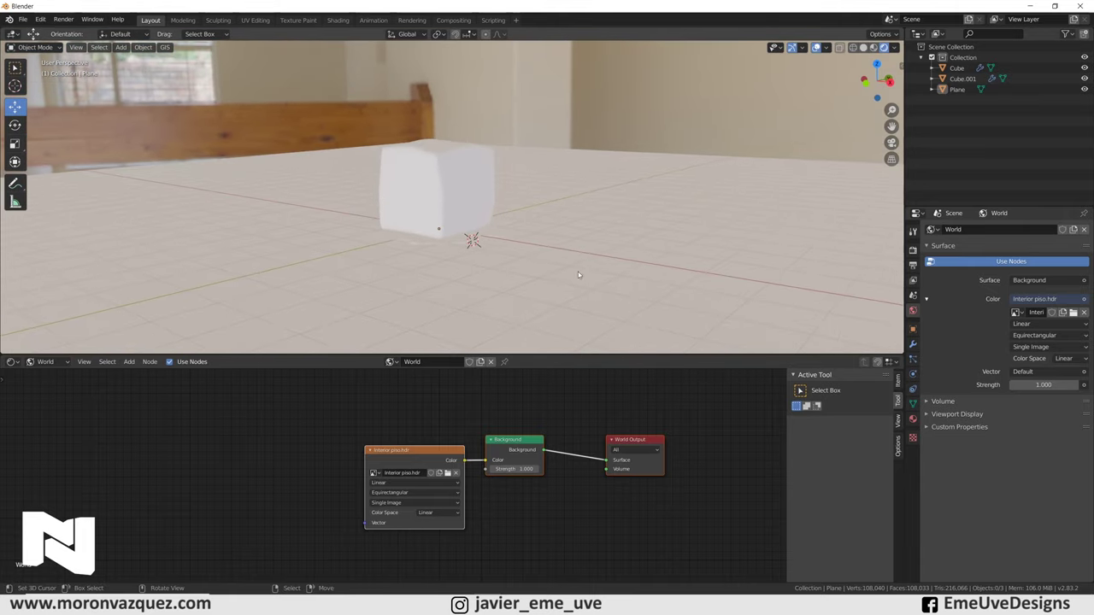
mouse_move(456, 281)
middle_down()
mouse_move(648, 280)
mouse_move(490, 294)
mouse_move(526, 293)
middle_up()
middle_drag(652, 229, 799, 96)
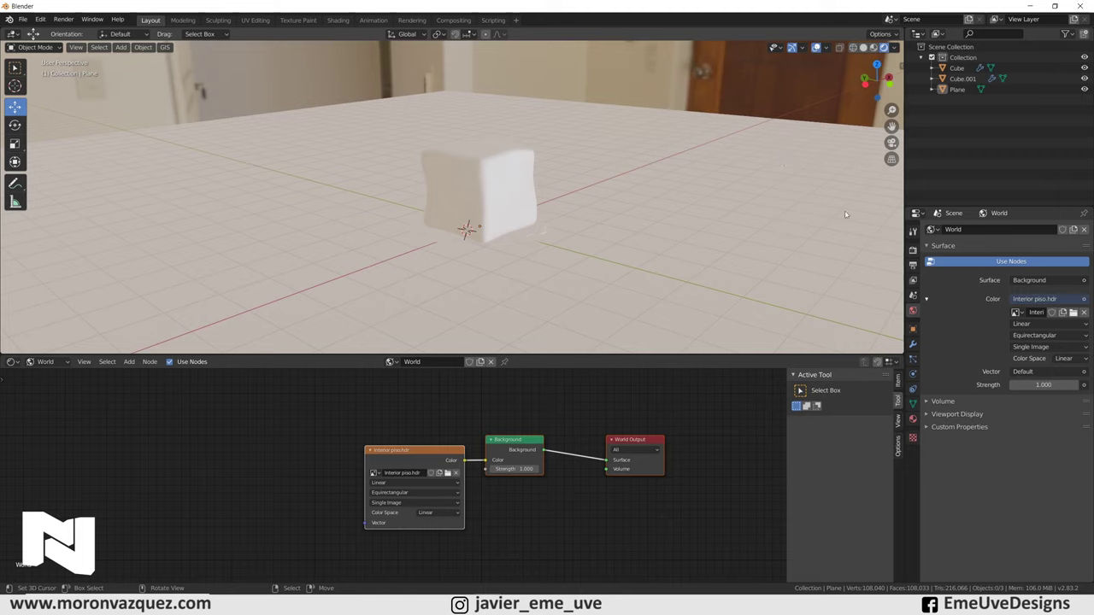
drag(510, 353, 510, 385)
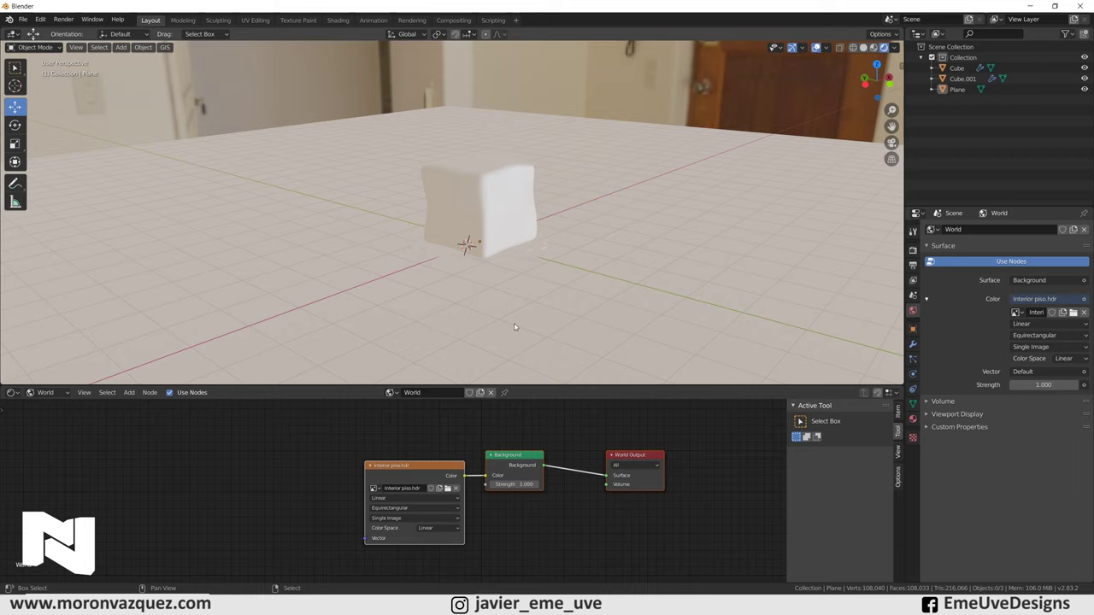
Add a camera to the scene from the 3D view's Add menu.
key(shift+a)
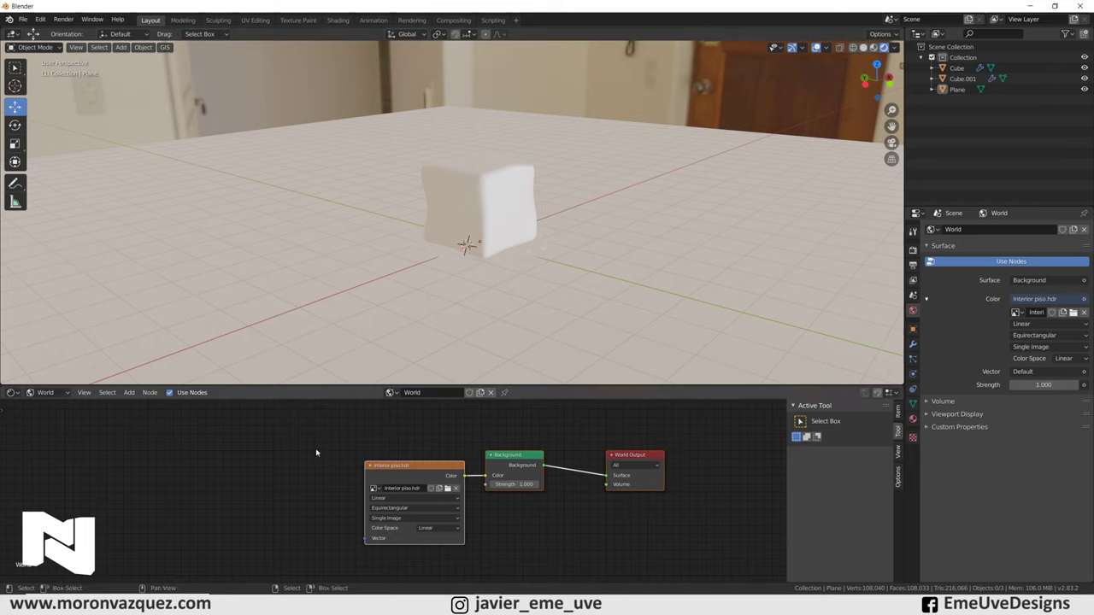
key(shift+a)
key(Escape)
key(shift+a)
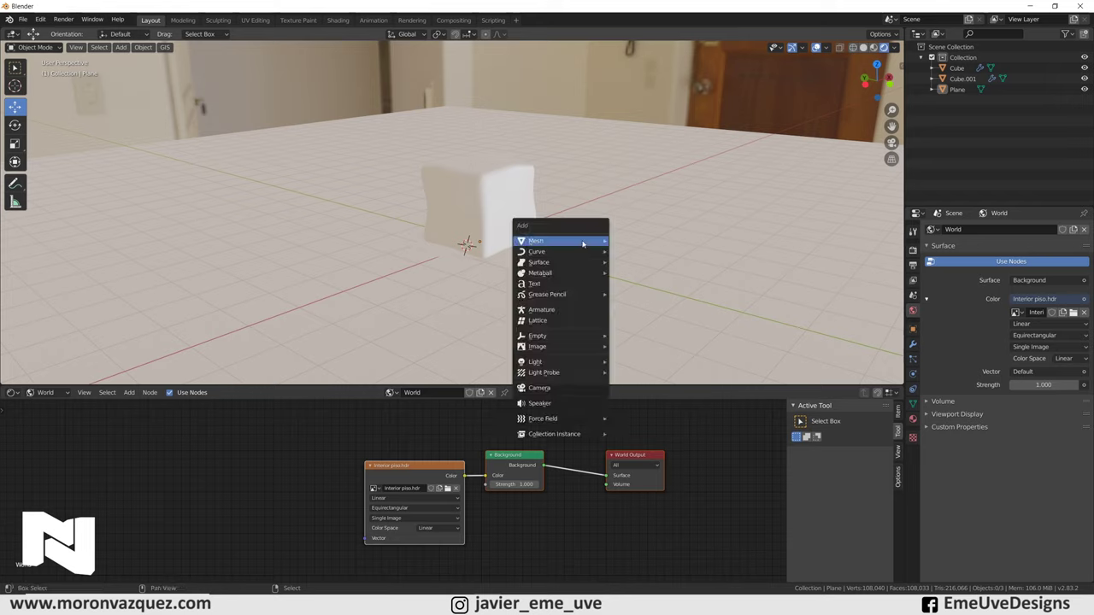
click(543, 393)
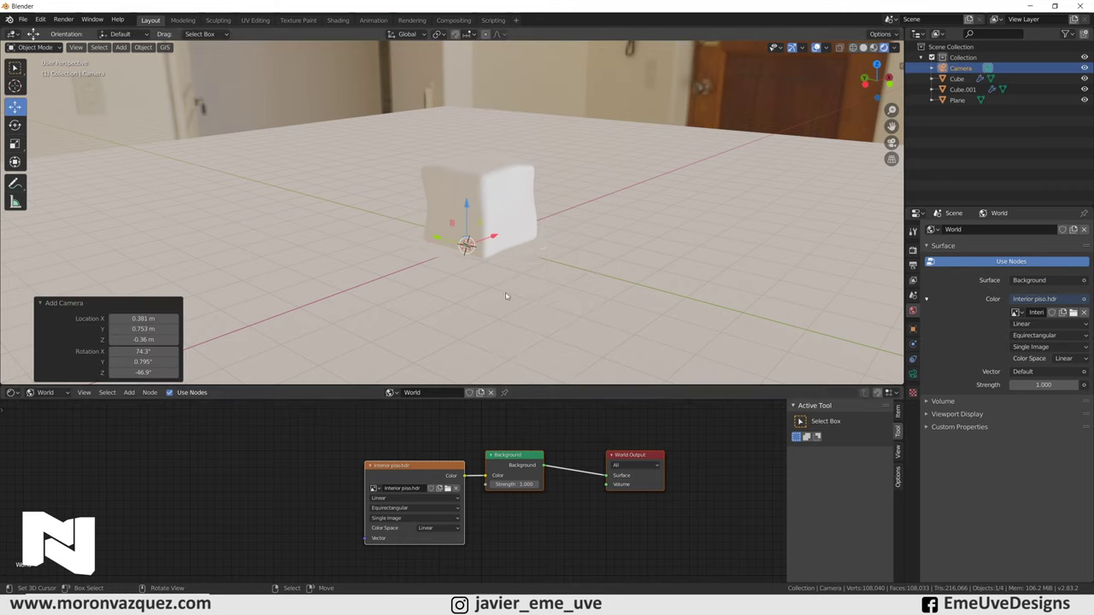
Shift the camera along X and Y, raise it to Z 1.3826 m, and look through it.
key(g)
click(517, 262)
key(g)
key(x)
click(412, 300)
key(g)
key(y)
click(406, 296)
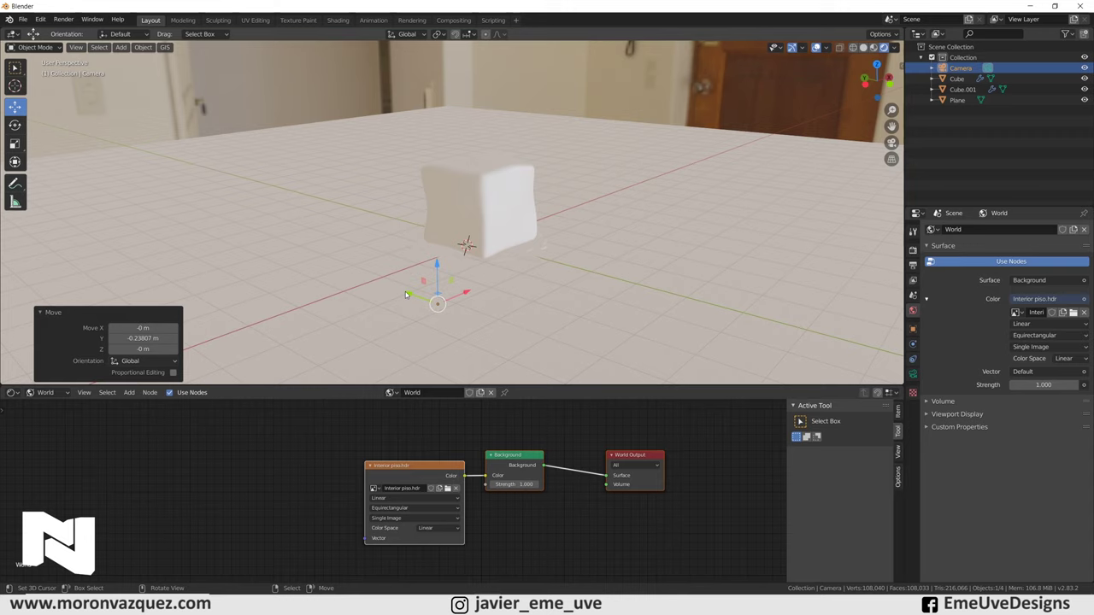
key(g)
key(z)
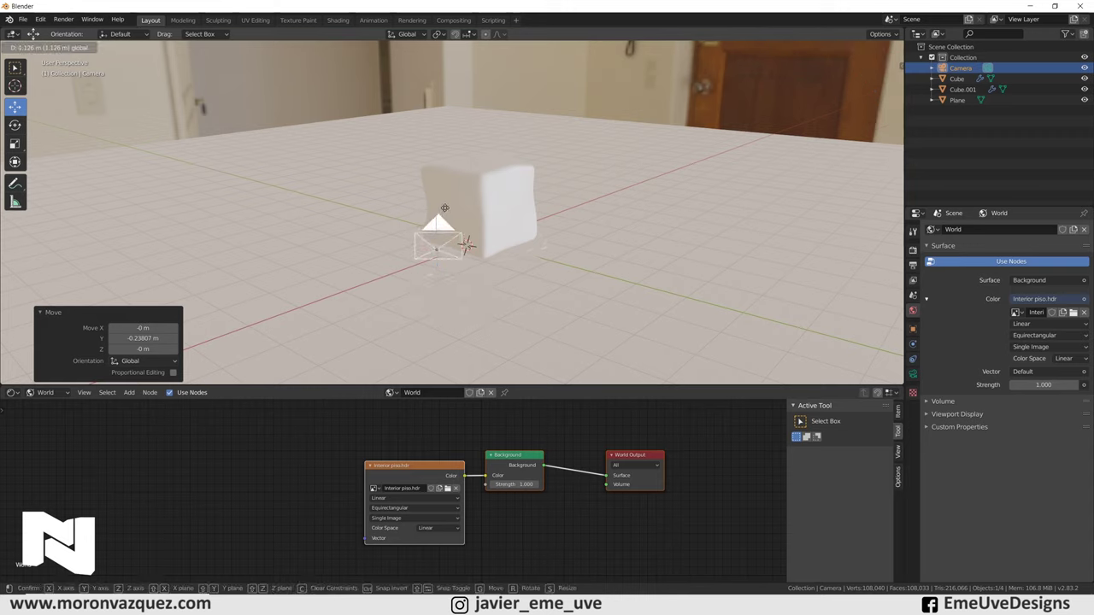
click(466, 206)
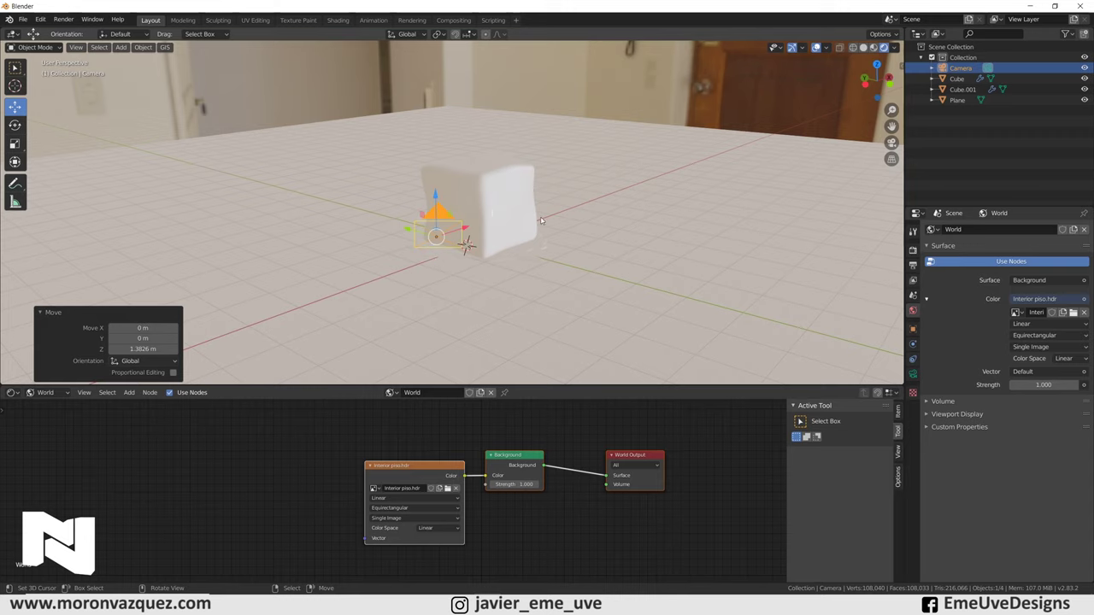
key(KP_0)
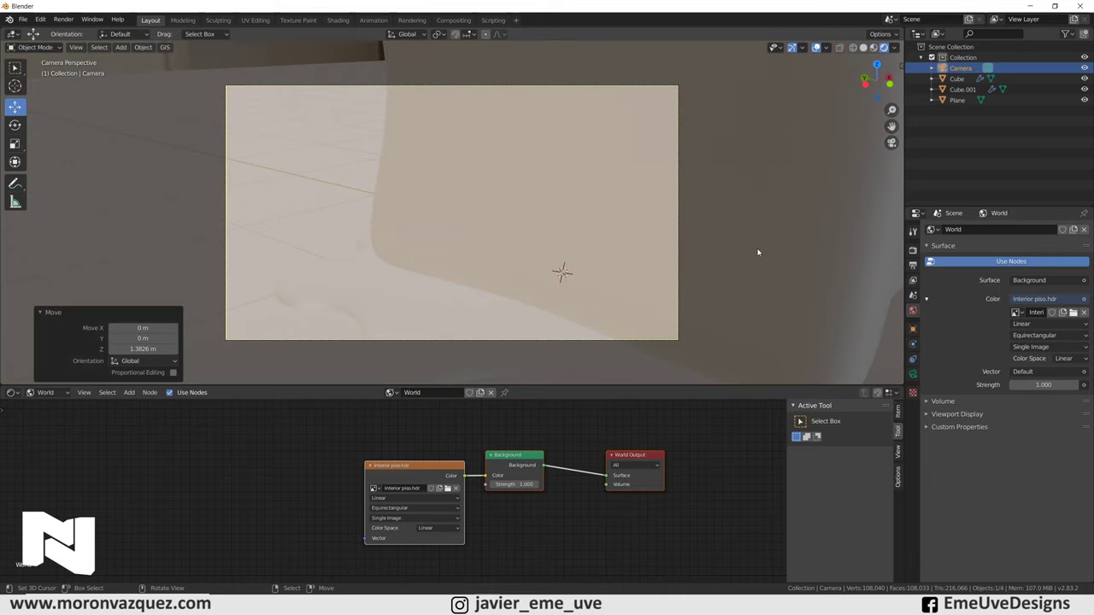
Enable Lock Camera to View in the sidebar's View settings.
key(n)
click(897, 109)
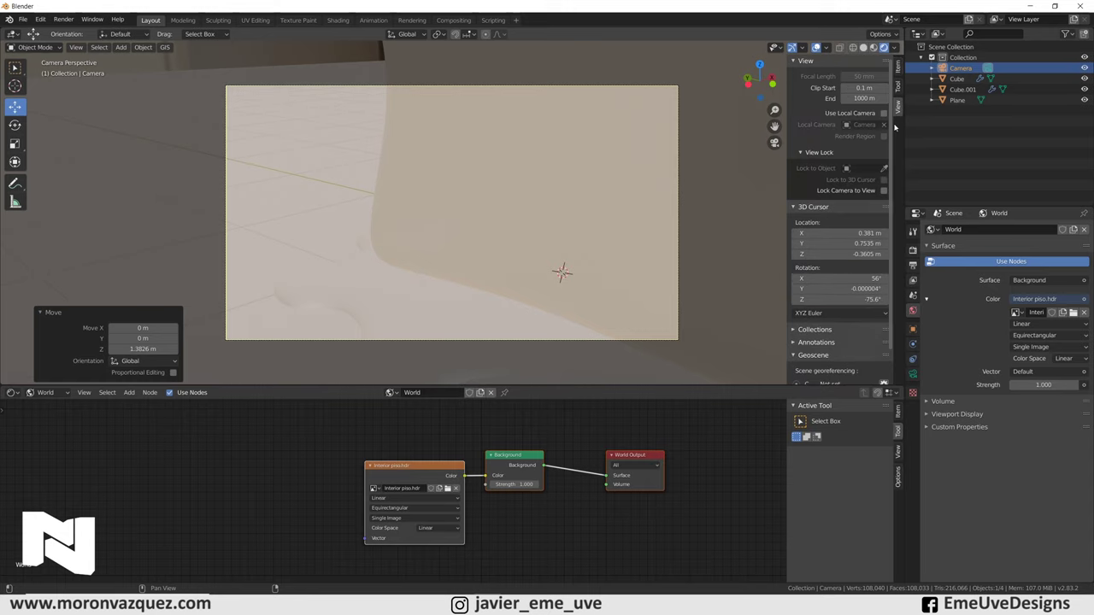
click(883, 190)
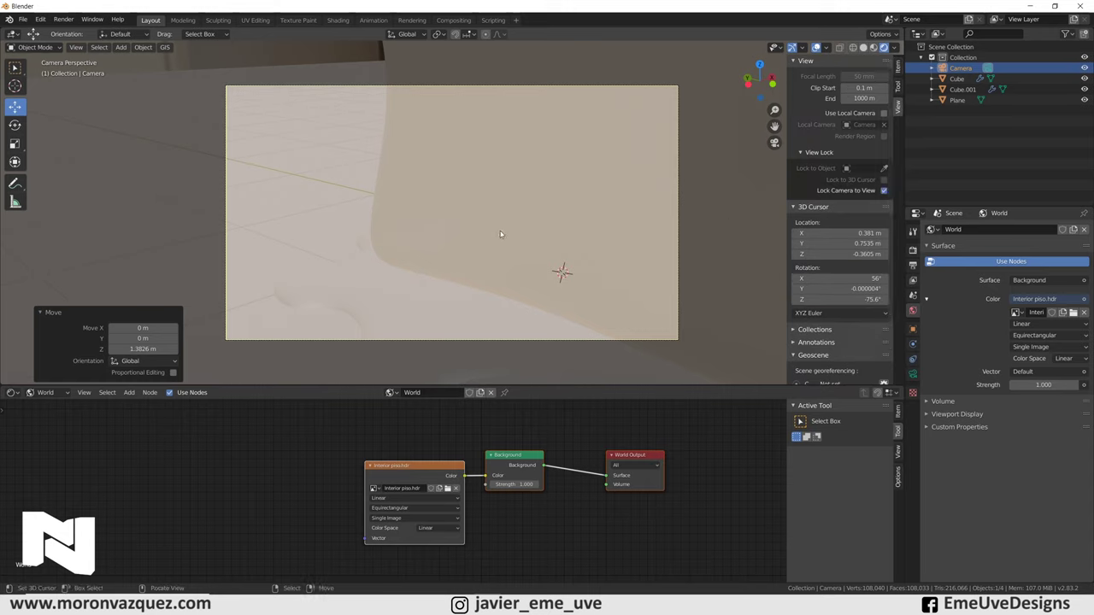
Zoom and orbit the locked camera to frame the whole melting cube, then select the floor plane.
scroll(500, 233, down, 5)
scroll(521, 240, down, 3)
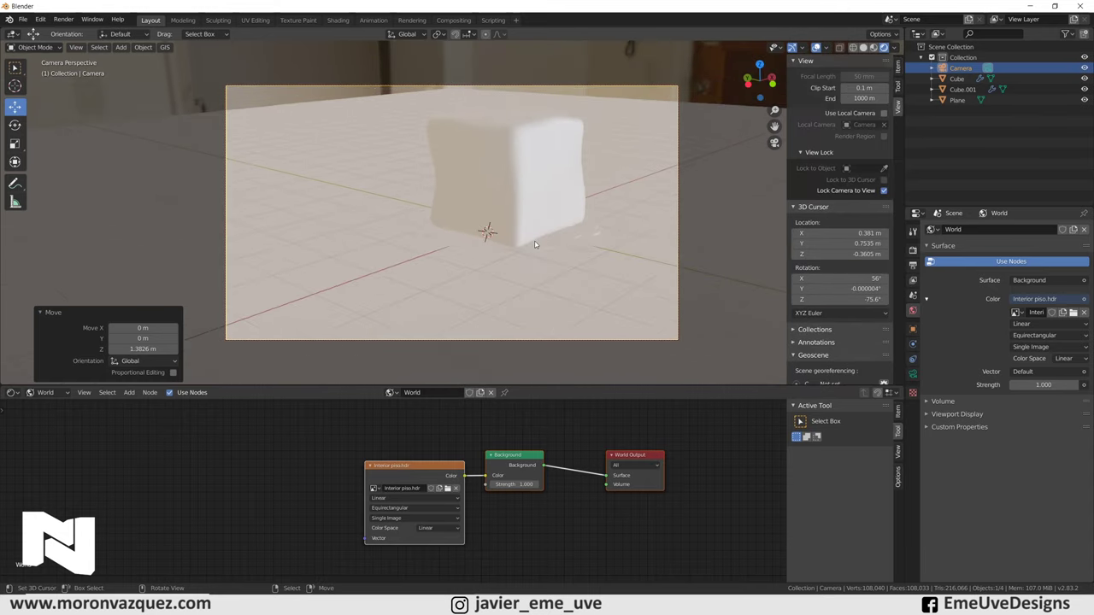
mouse_move(531, 240)
middle_down()
mouse_move(511, 280)
mouse_move(441, 275)
mouse_move(493, 279)
middle_up()
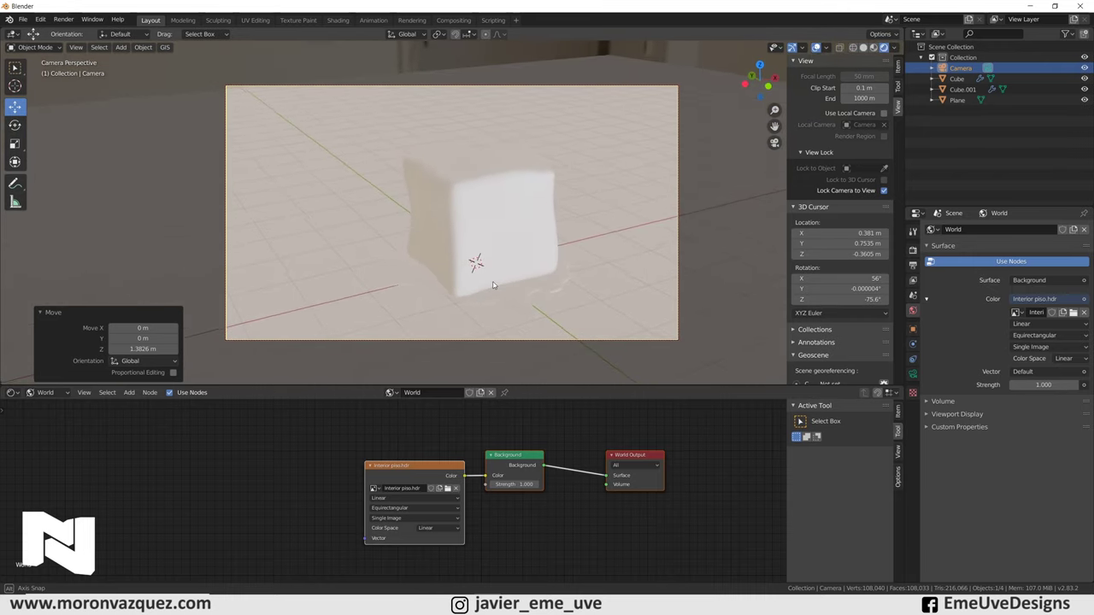
middle_drag(493, 278, 528, 285)
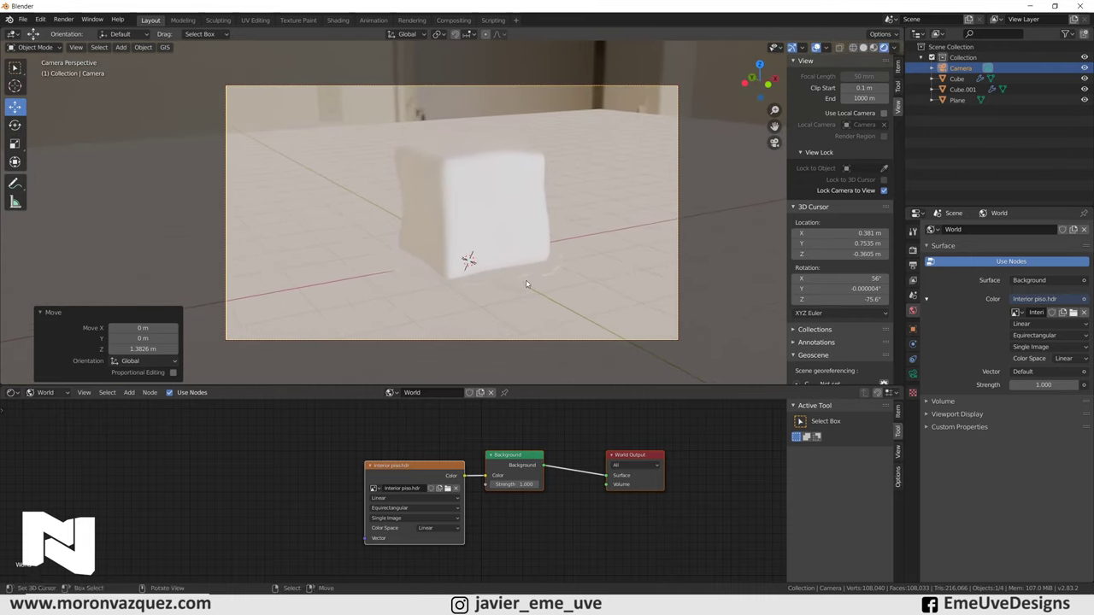
middle_drag(527, 286, 578, 274)
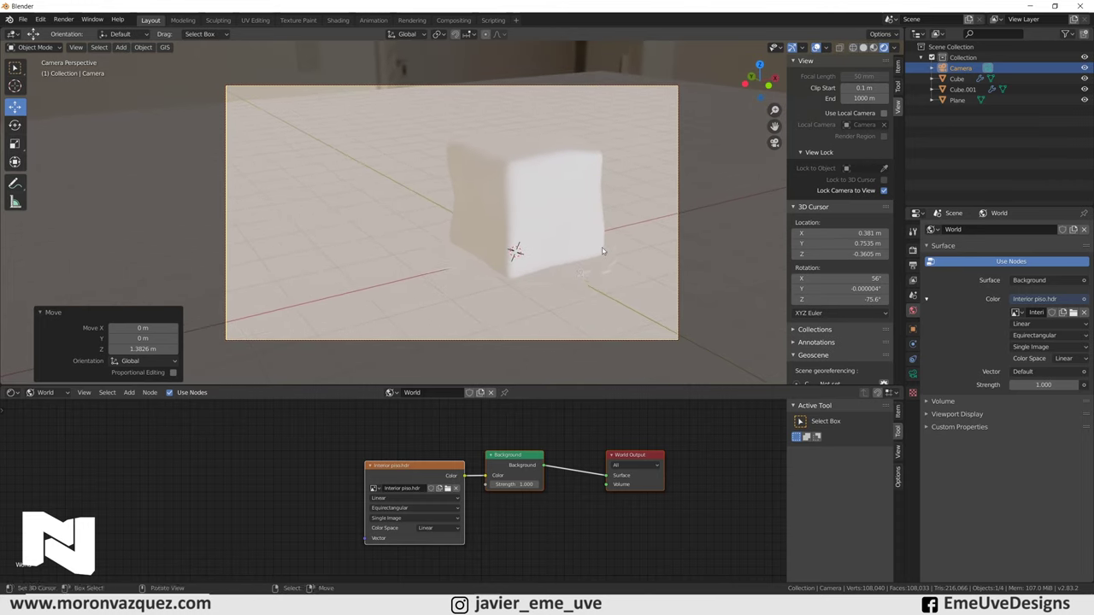
click(303, 124)
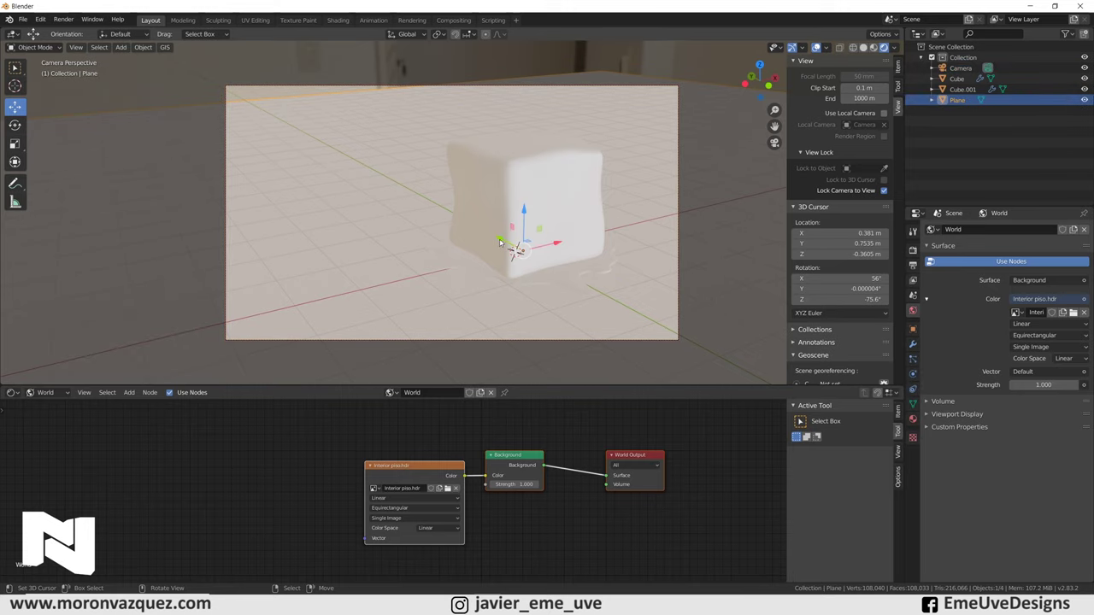
Slide the floor plane 16.383 m along Y and turn off Lock Camera to View.
key(g)
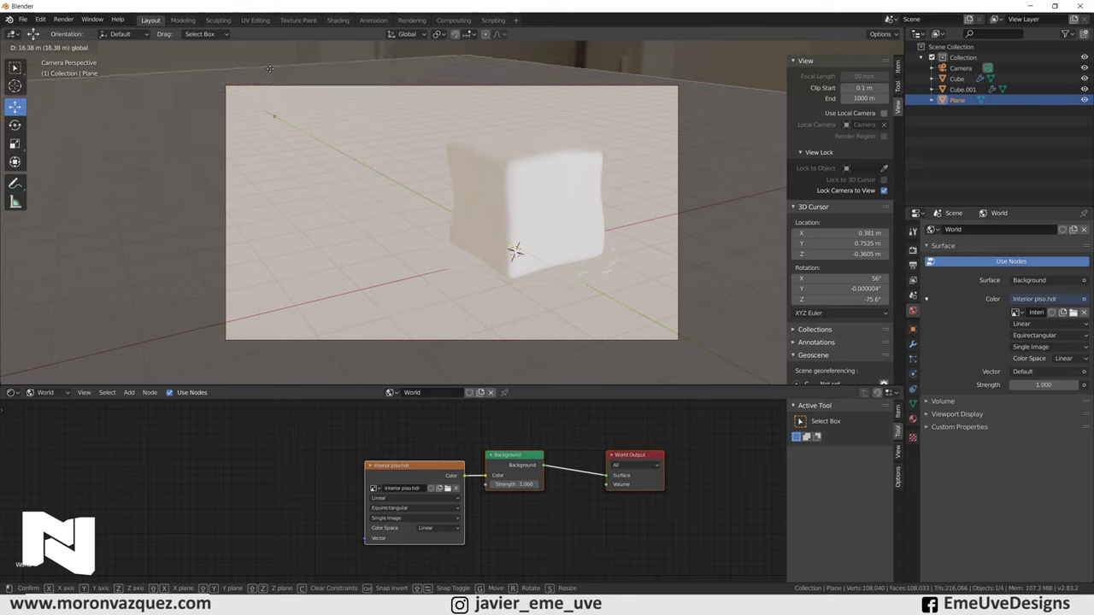
click(269, 69)
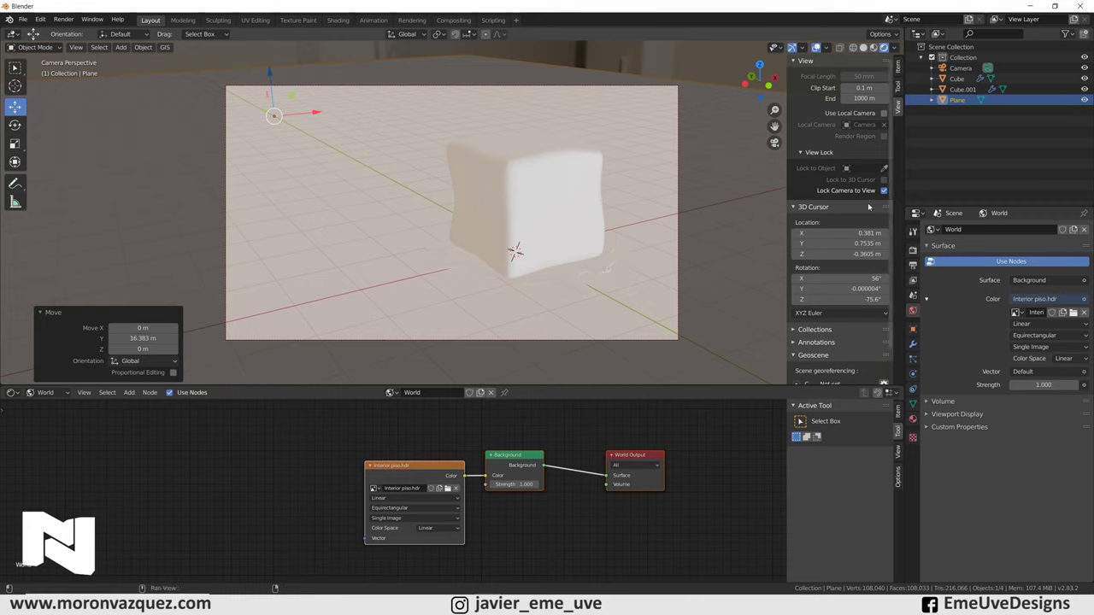
click(884, 191)
middle_drag(561, 242, 545, 240)
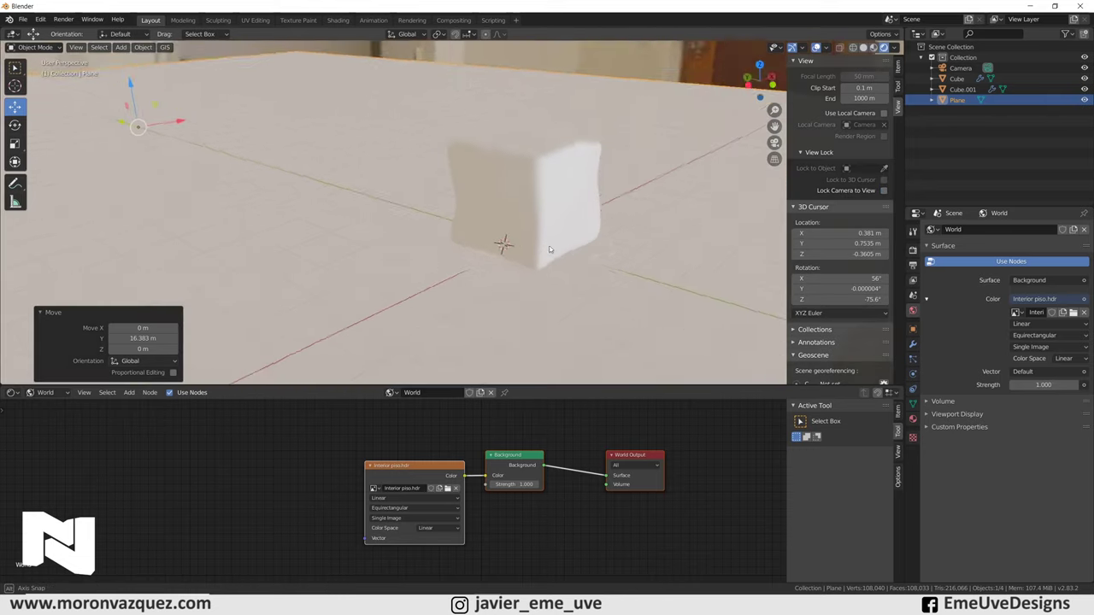
Align the camera to the current view, hide the sidebar, and enlarge the 3D view over the node editor.
key(ctrl+alt+KP_0)
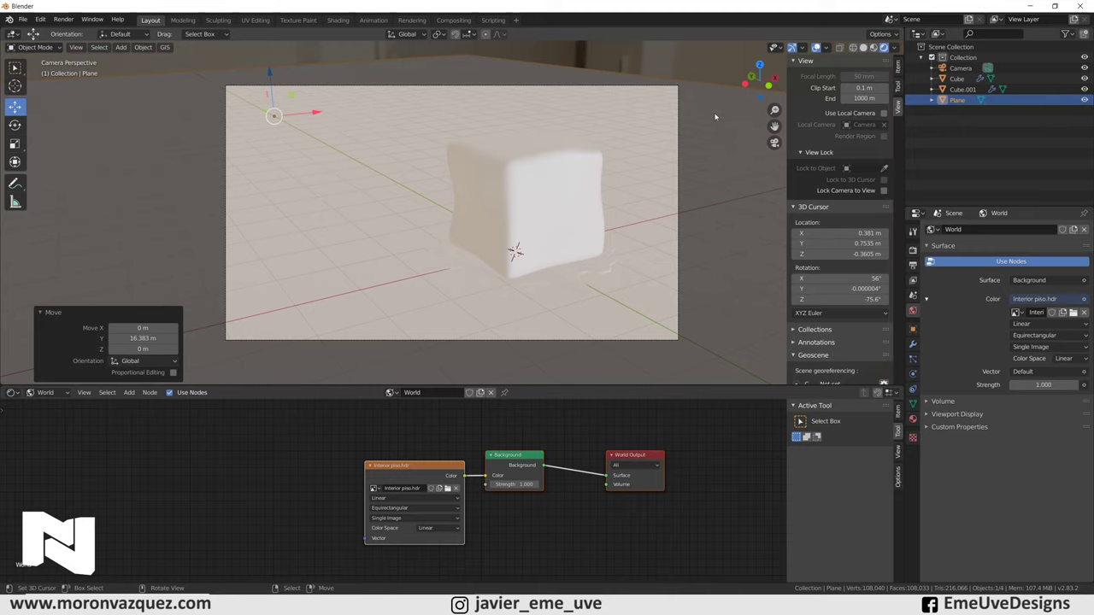
key(n)
mouse_move(545, 275)
middle_down()
mouse_move(649, 262)
mouse_move(512, 268)
mouse_move(482, 245)
mouse_move(488, 236)
mouse_move(605, 276)
mouse_move(535, 274)
middle_up()
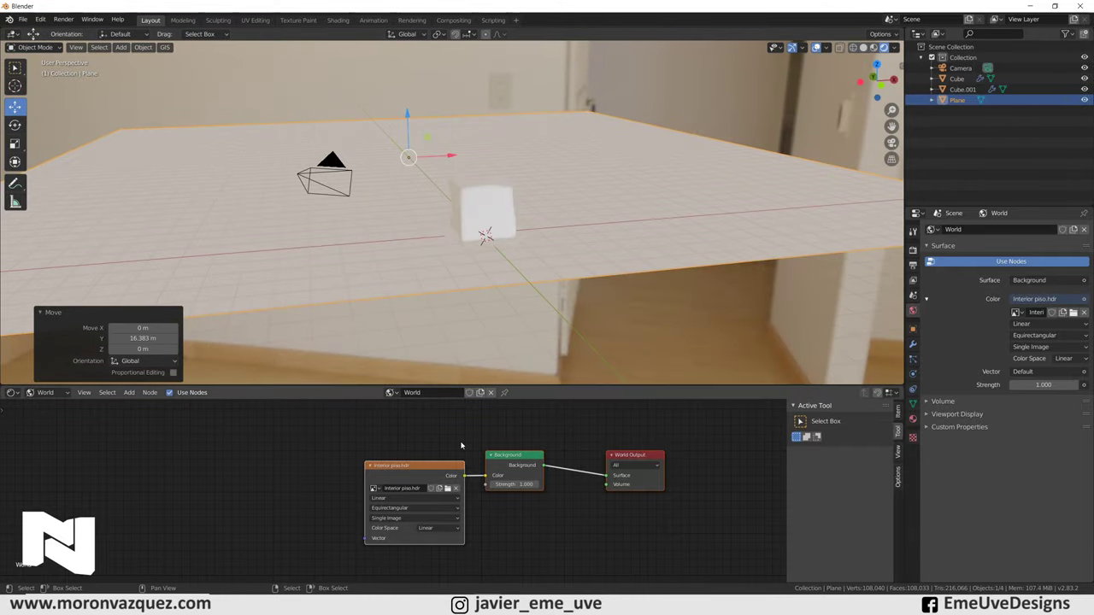
key(KP_0)
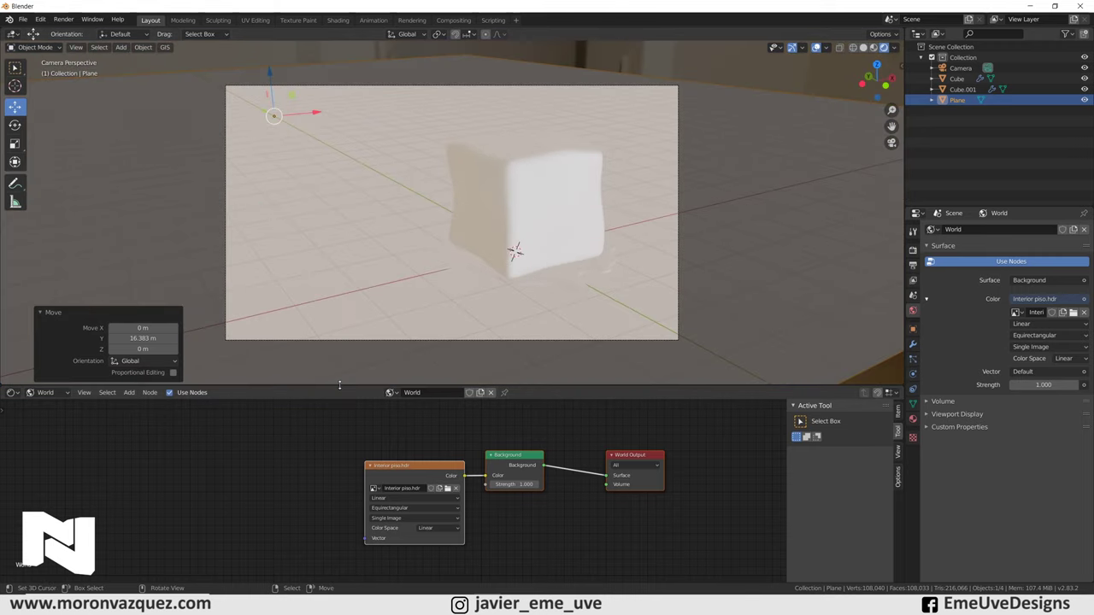
click(329, 415)
drag(343, 387, 502, 543)
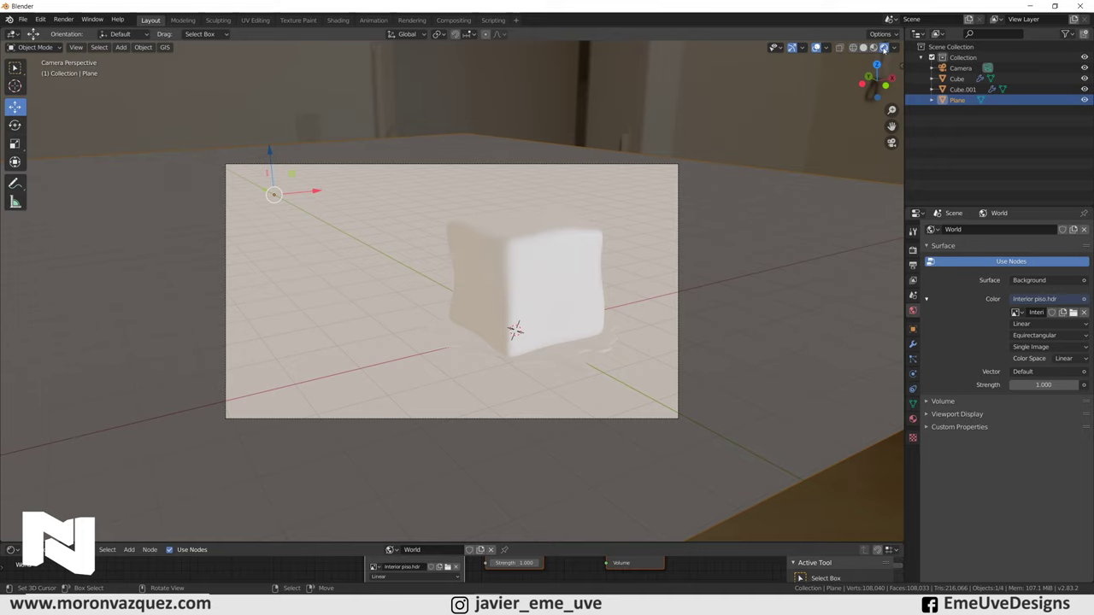
Switch the render engine to Cycles with GPU Compute as the device.
click(913, 250)
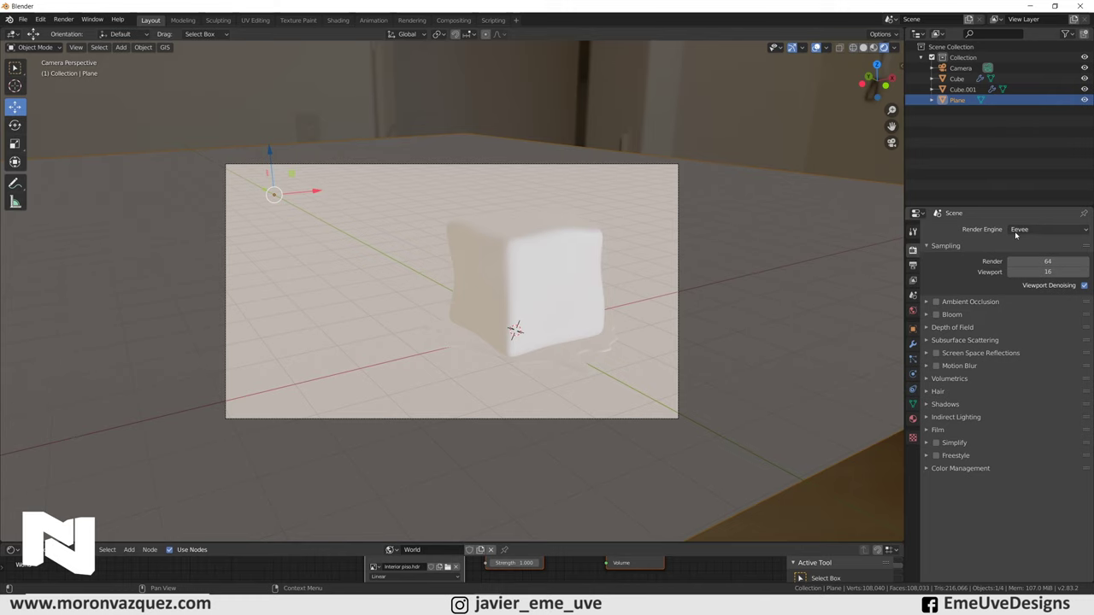
click(1017, 231)
click(1047, 263)
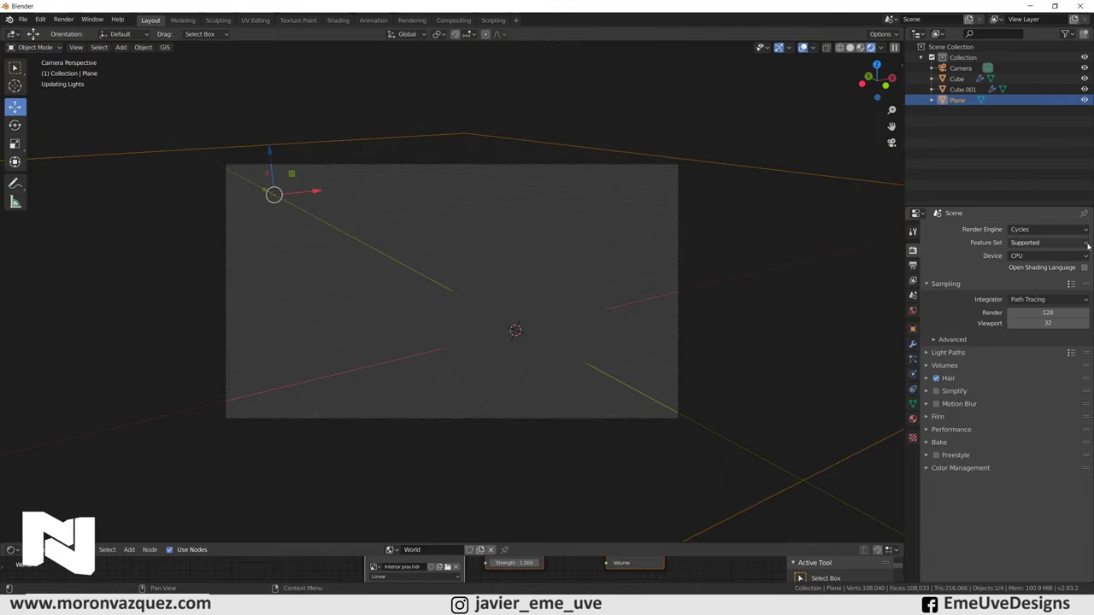
click(1019, 256)
click(1023, 277)
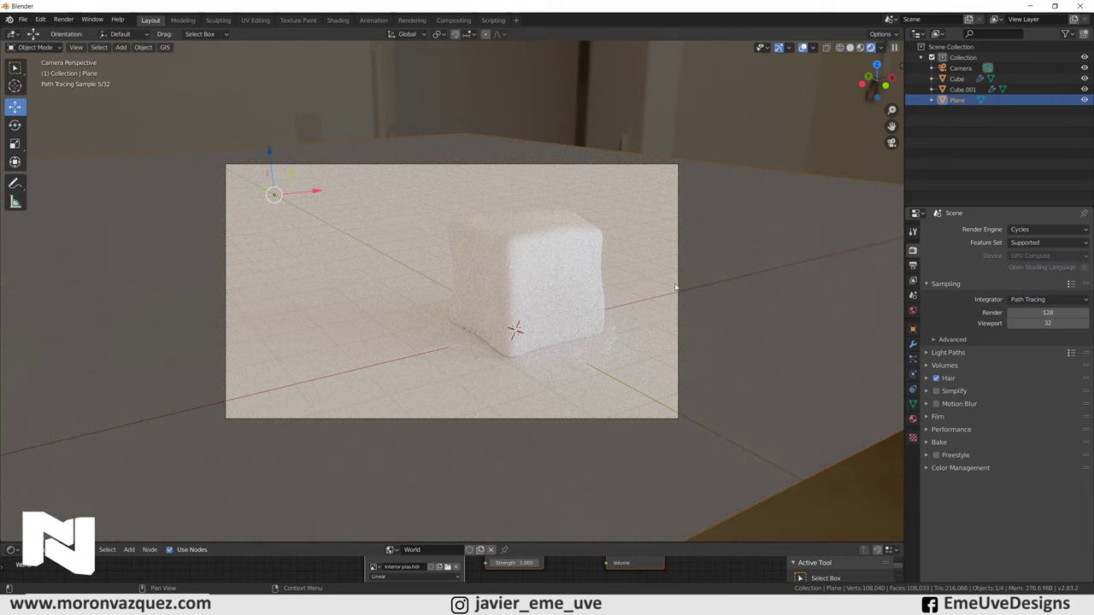
In solid shading, lower the ice cube slightly and shift it about 0.06 m sideways, then show its material rendered.
click(852, 50)
click(521, 275)
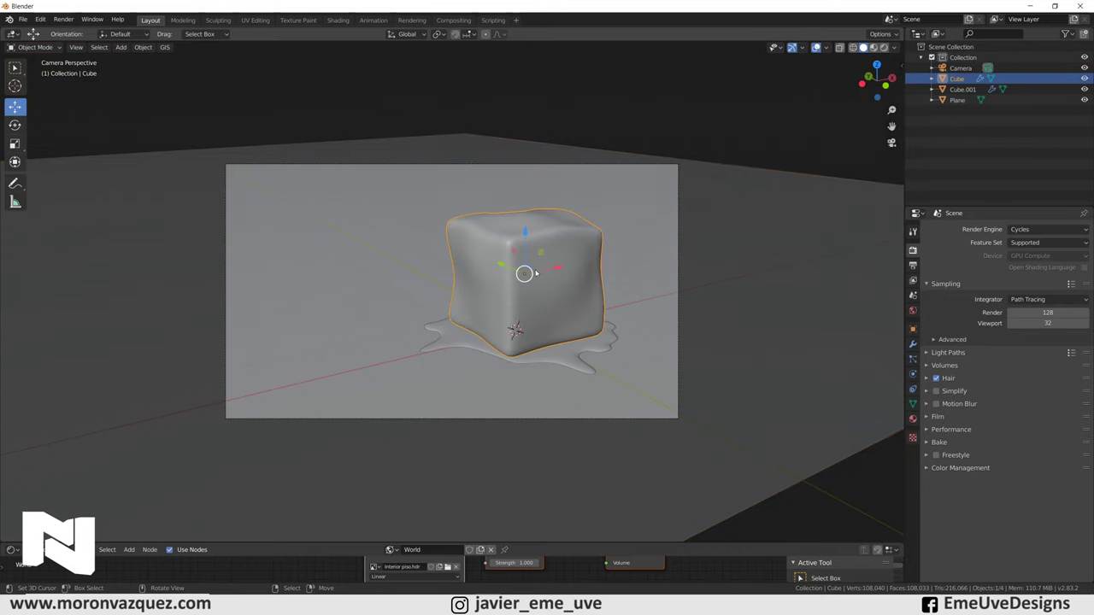
drag(527, 234, 526, 235)
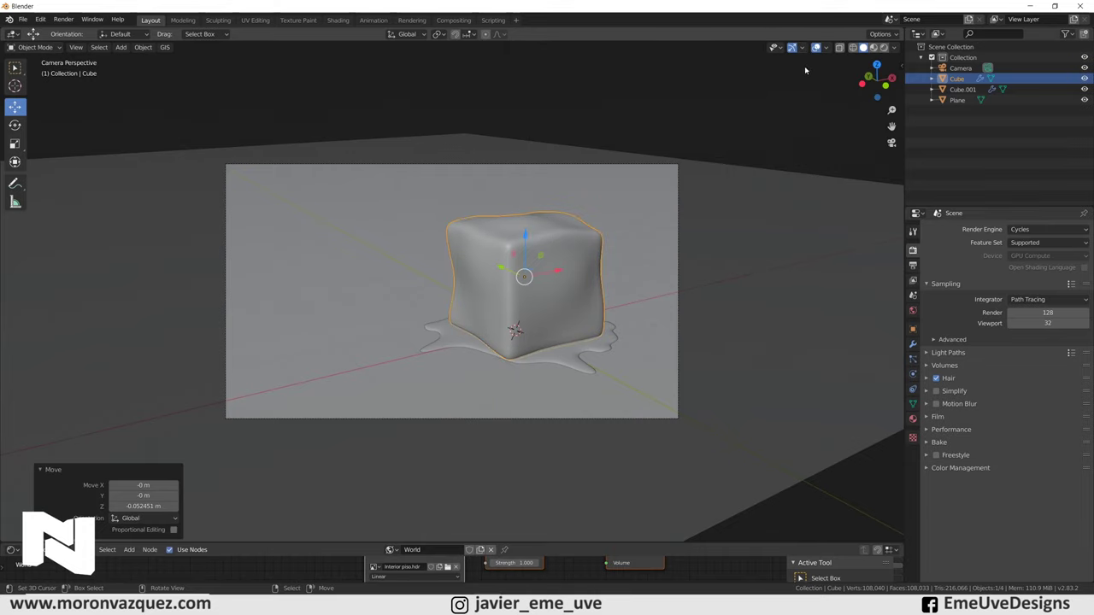
drag(499, 271, 556, 269)
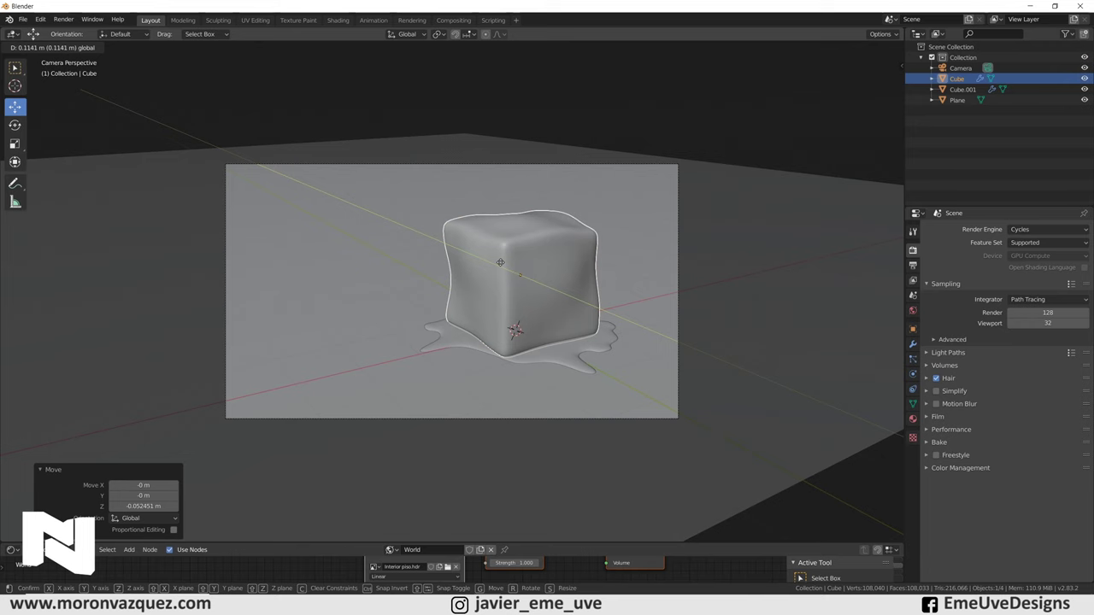
drag(556, 269, 555, 269)
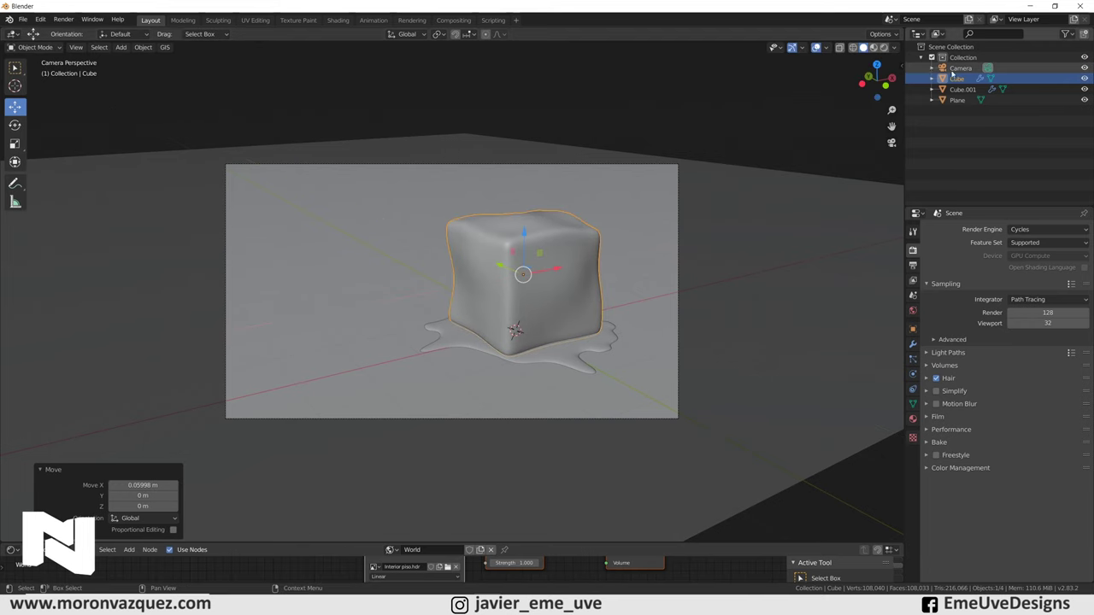
click(871, 47)
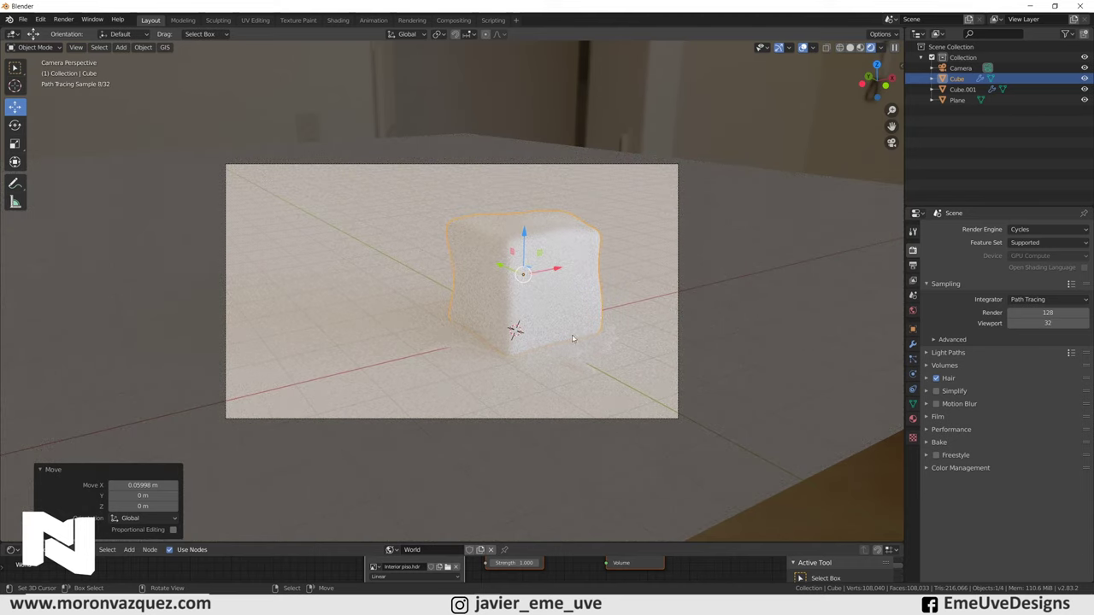
click(913, 419)
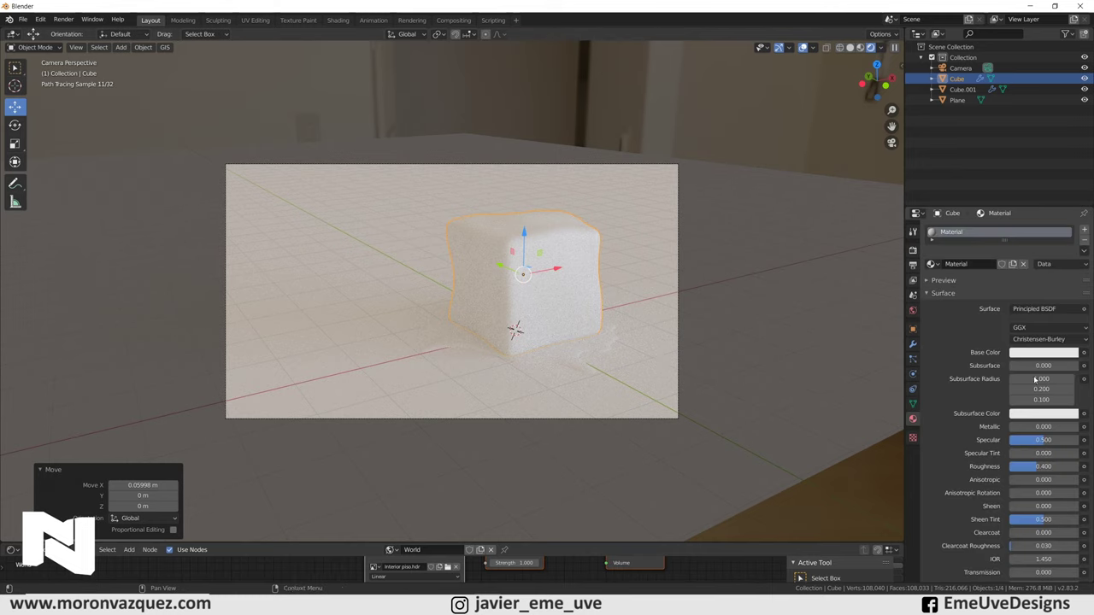
Make the cube's surface a Glass BSDF with roughness 0 and IOR 1.45.
click(1029, 311)
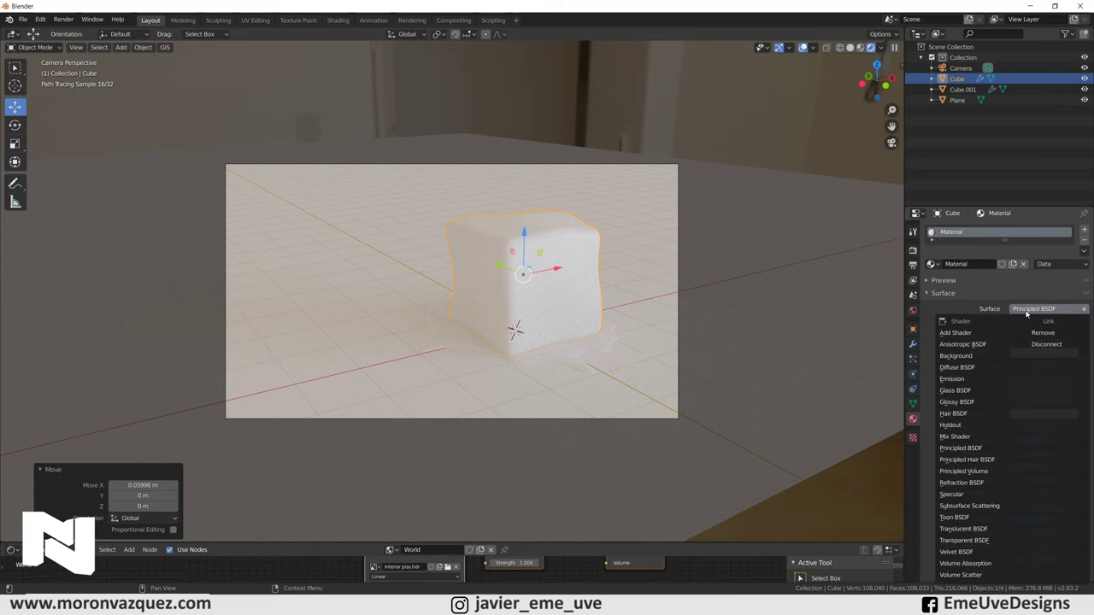
click(951, 392)
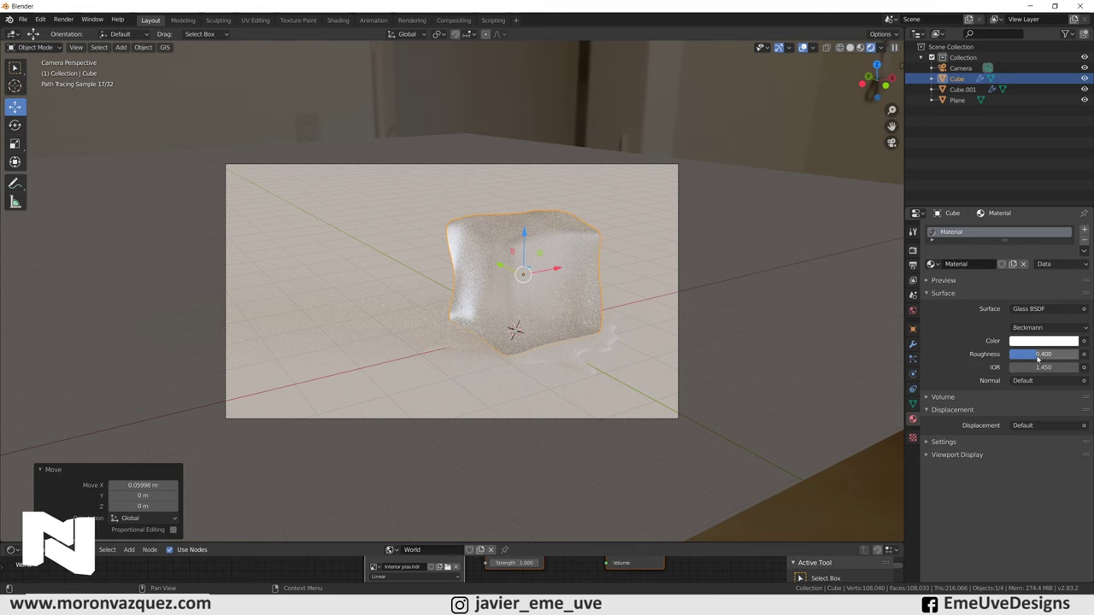
drag(1038, 360, 1016, 354)
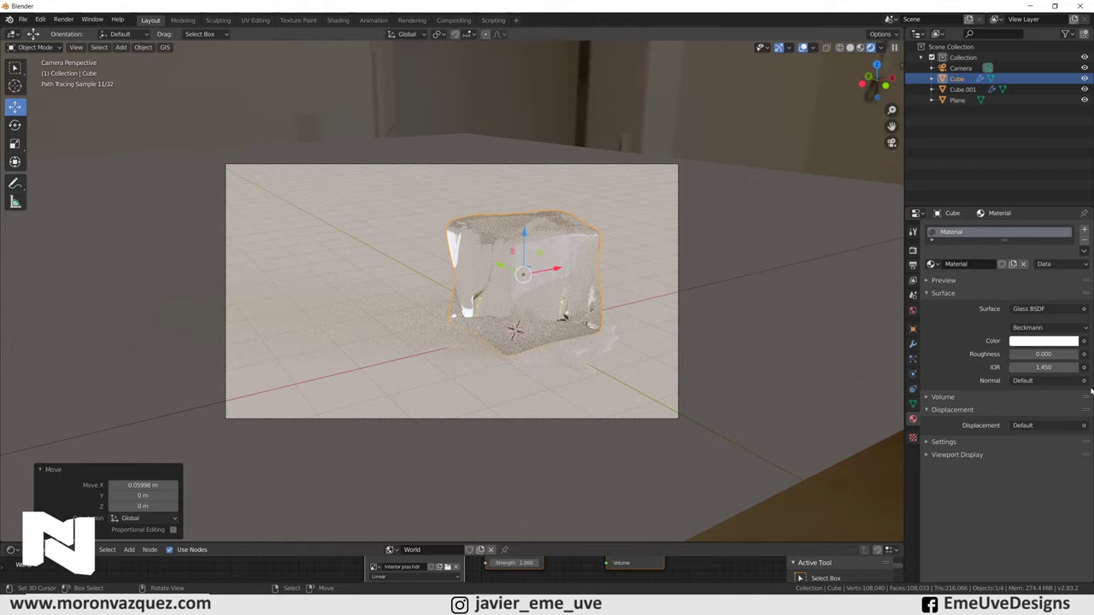
mouse_move(1044, 368)
mouse_down()
mouse_move(1064, 368)
mouse_move(1045, 367)
mouse_up()
text(2.850)
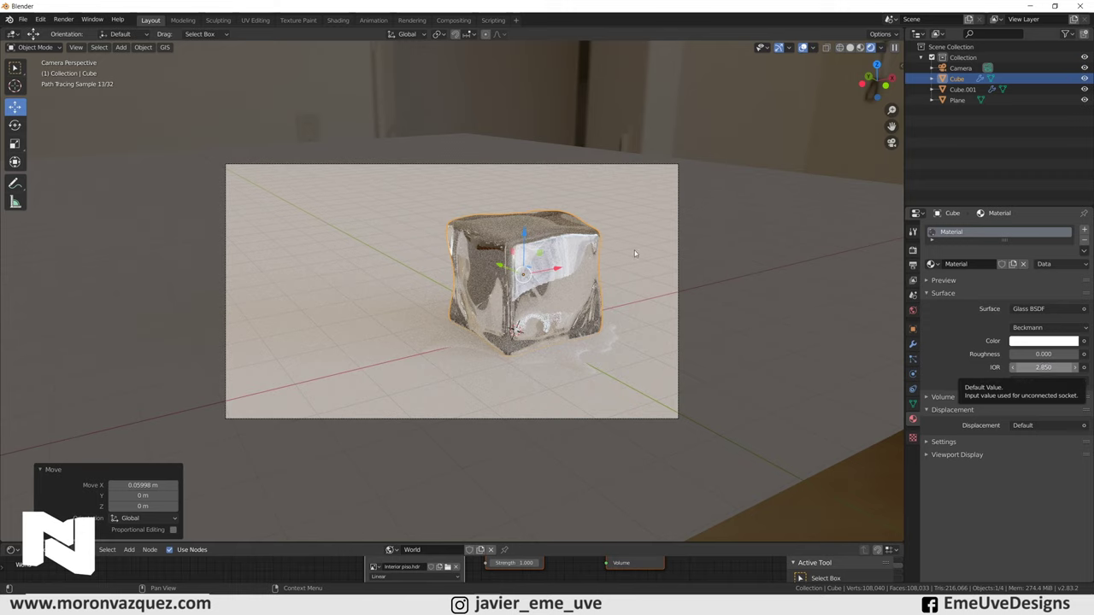
click(1039, 367)
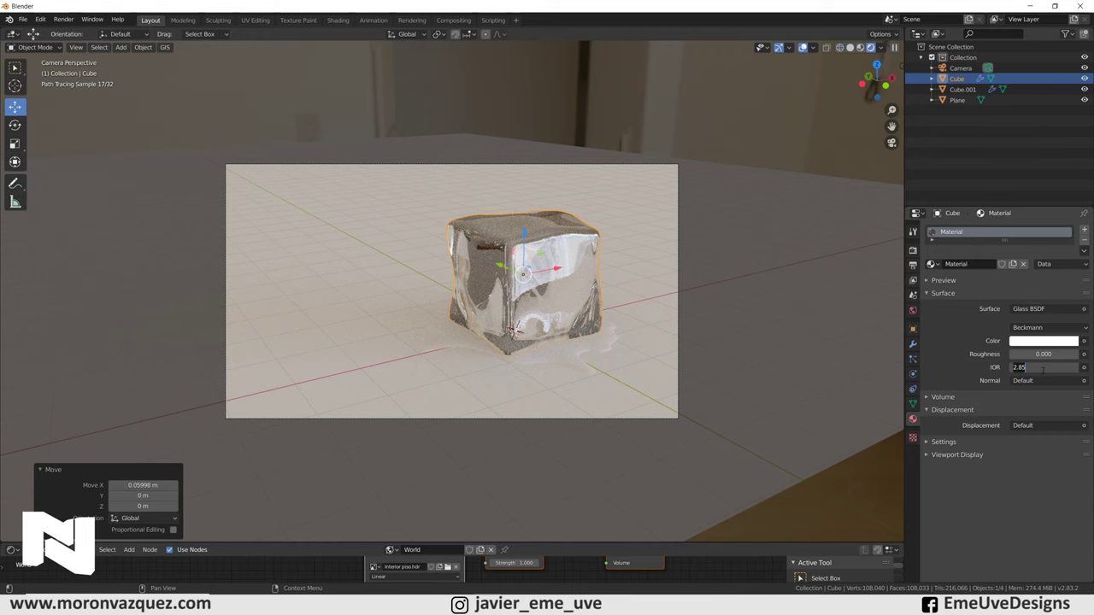
text(1.45)
key(Return)
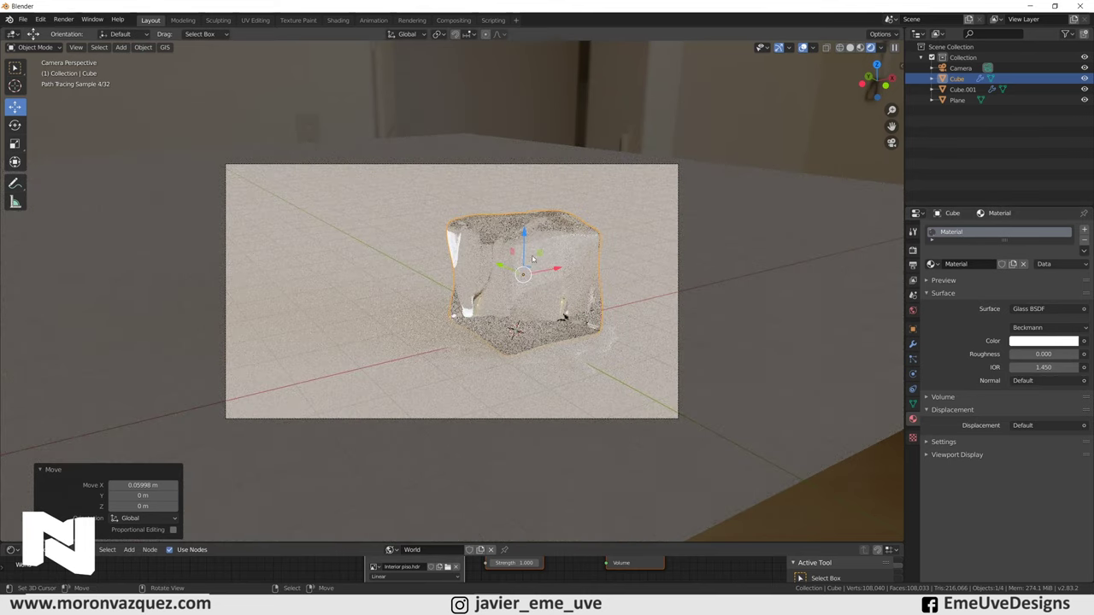
Rename the material to 'Agua', then select the puddle Cube.001.
double_click(954, 233)
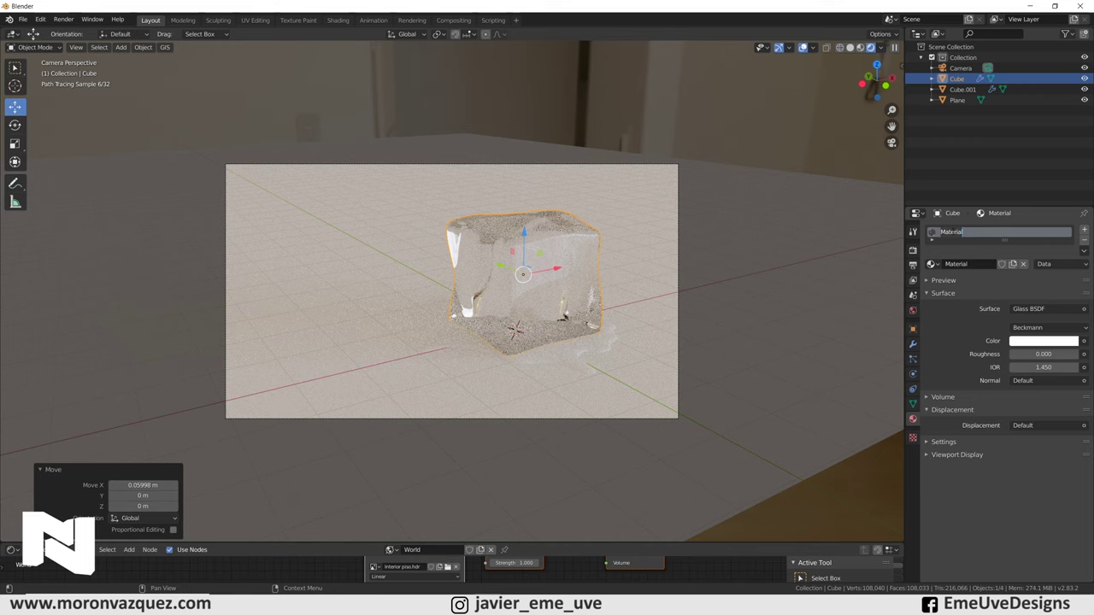
text(Agua)
key(Return)
click(553, 360)
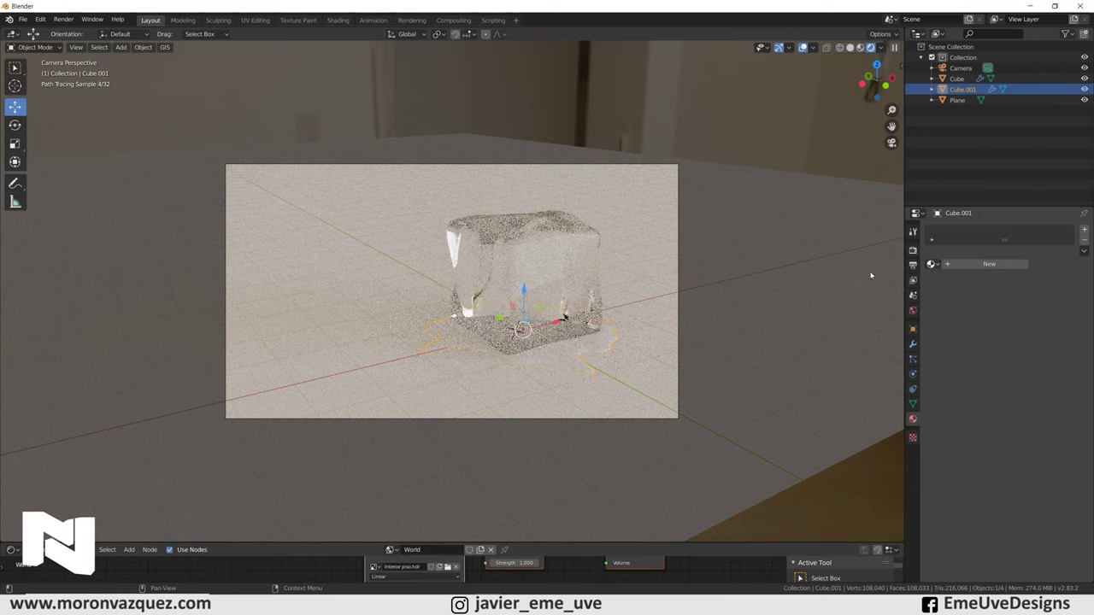
Assign the existing Agua glass material to the puddle Cube.001 from the material browse list.
click(931, 265)
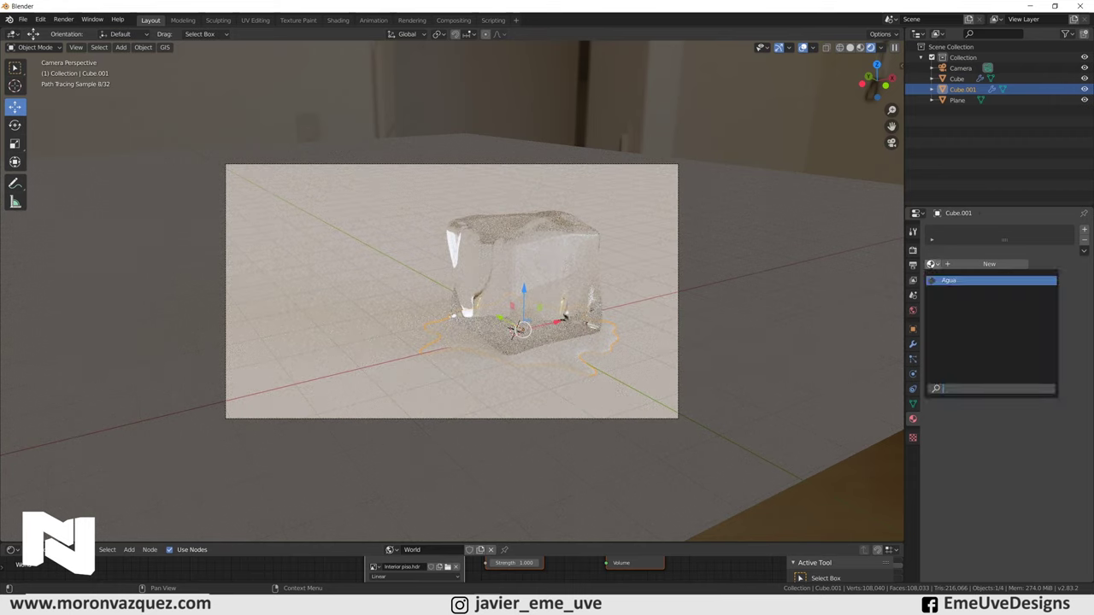
click(948, 280)
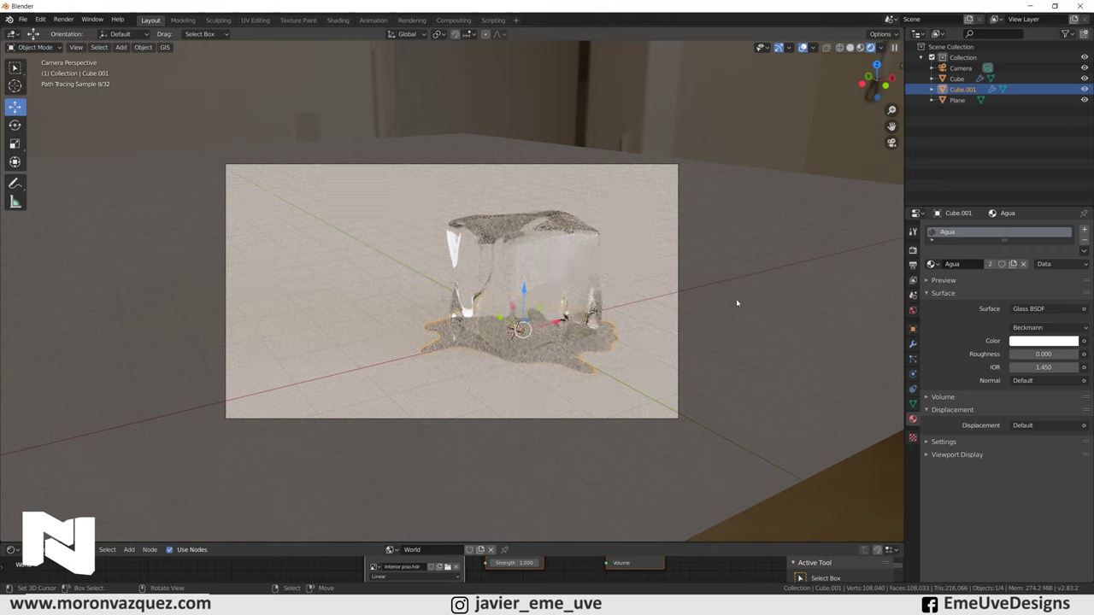
shift+middle_drag(675, 298, 483, 296)
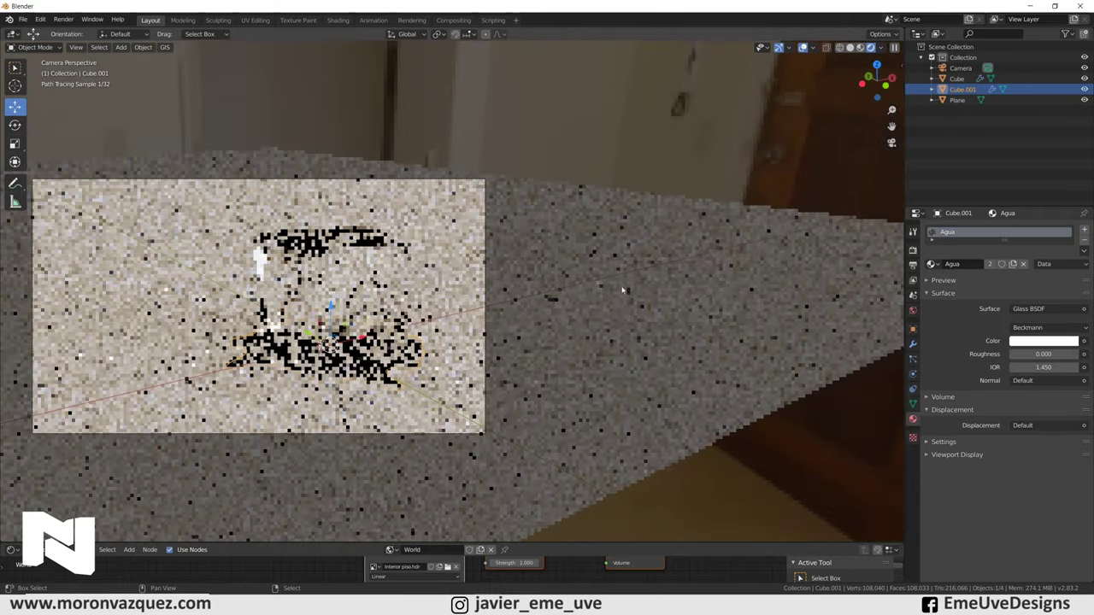
Switch the viewport to solid shading and add a UV sphere to the scene.
key(KP_Decimal)
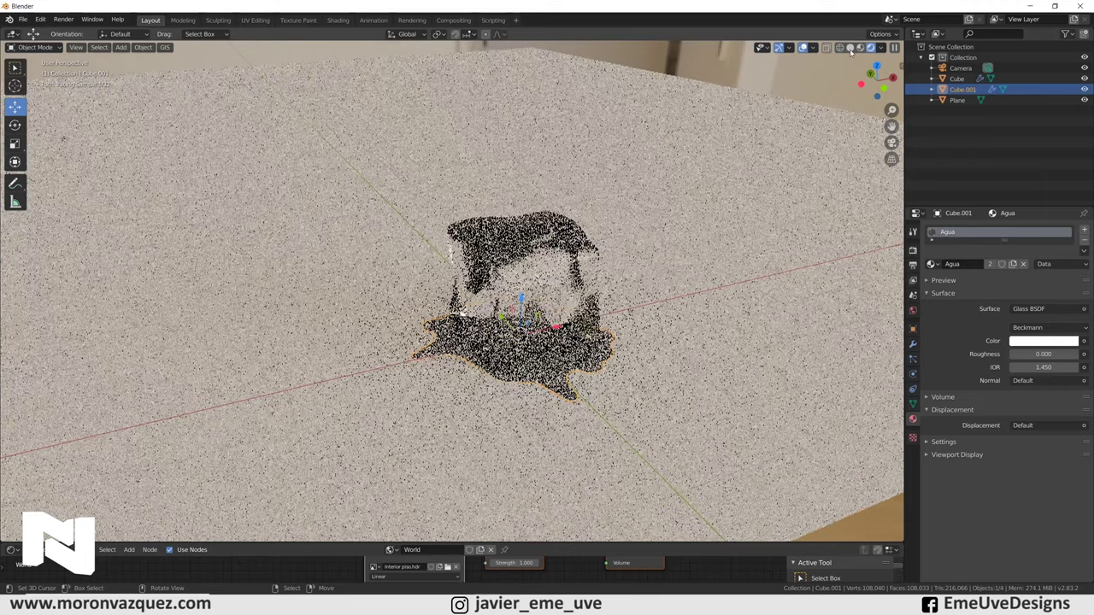
click(851, 47)
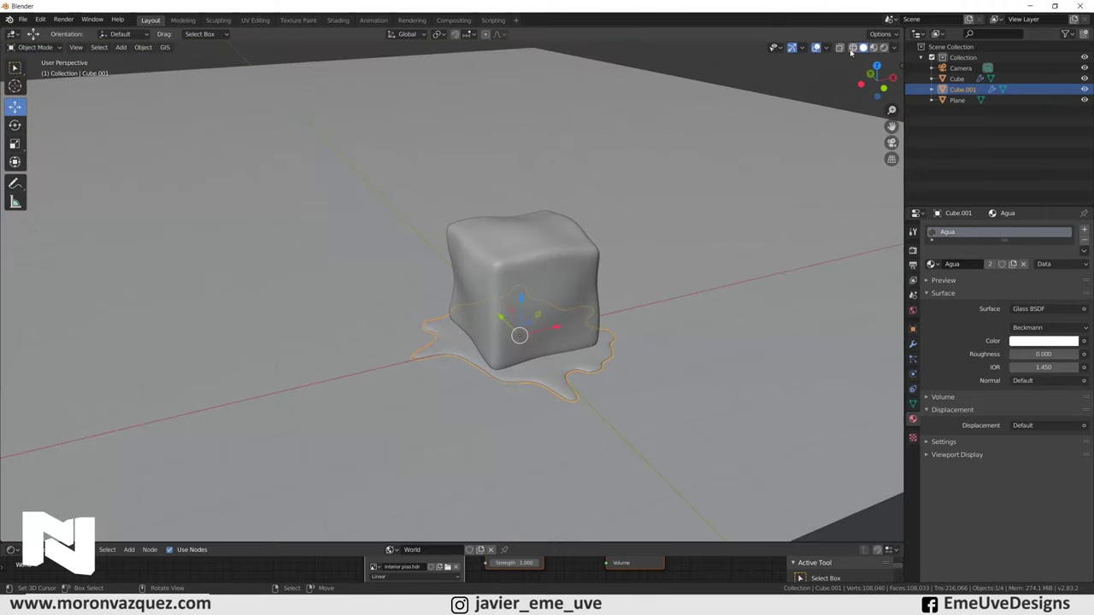
mouse_move(649, 235)
middle_down()
mouse_move(820, 288)
mouse_move(730, 276)
middle_up()
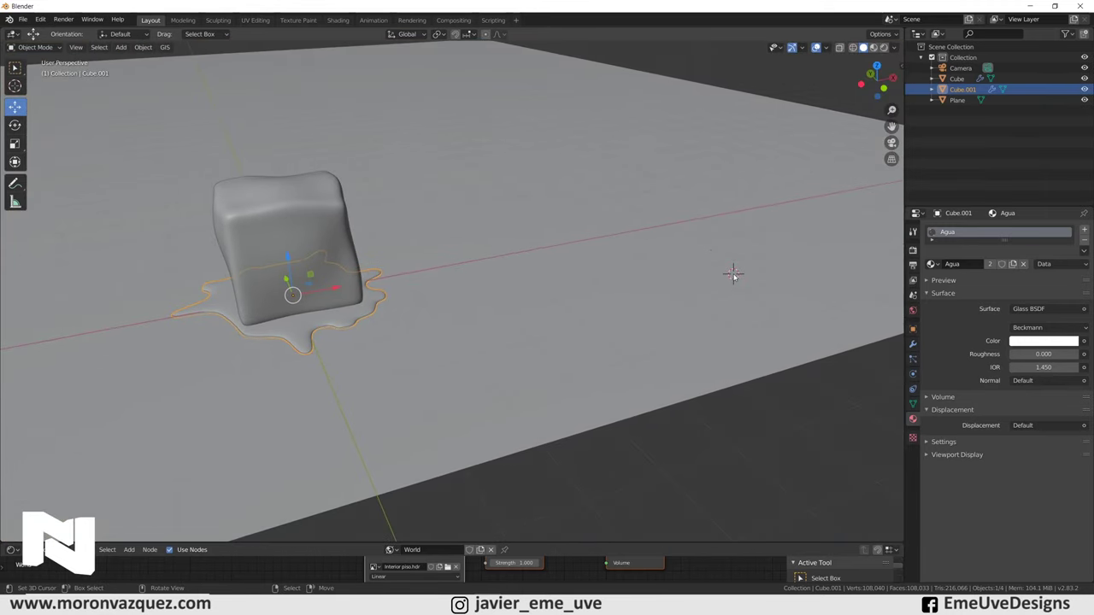
key(shift+a)
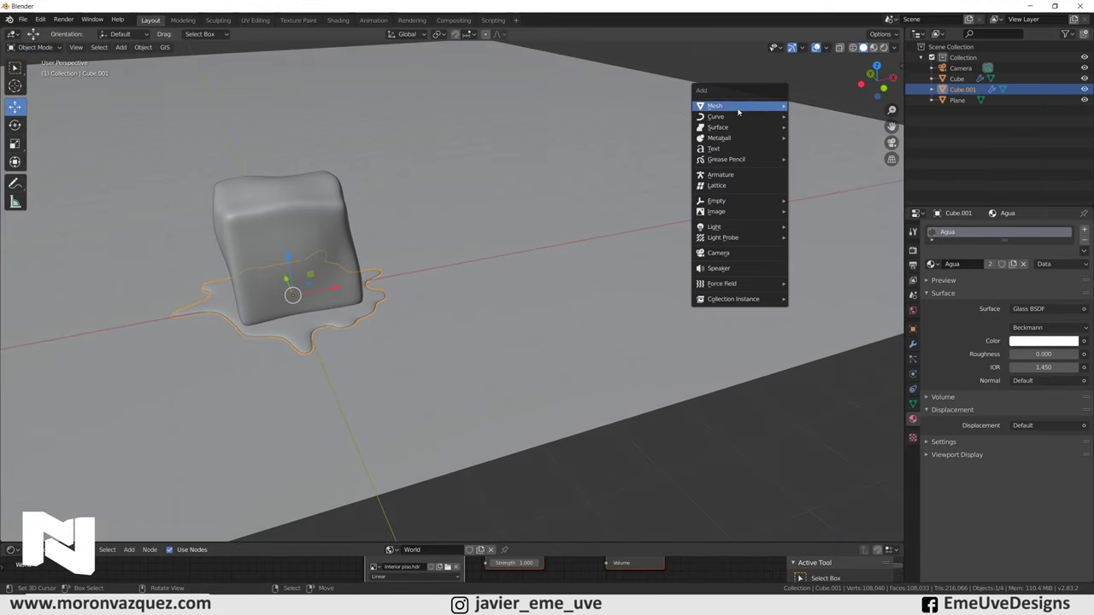
click(819, 138)
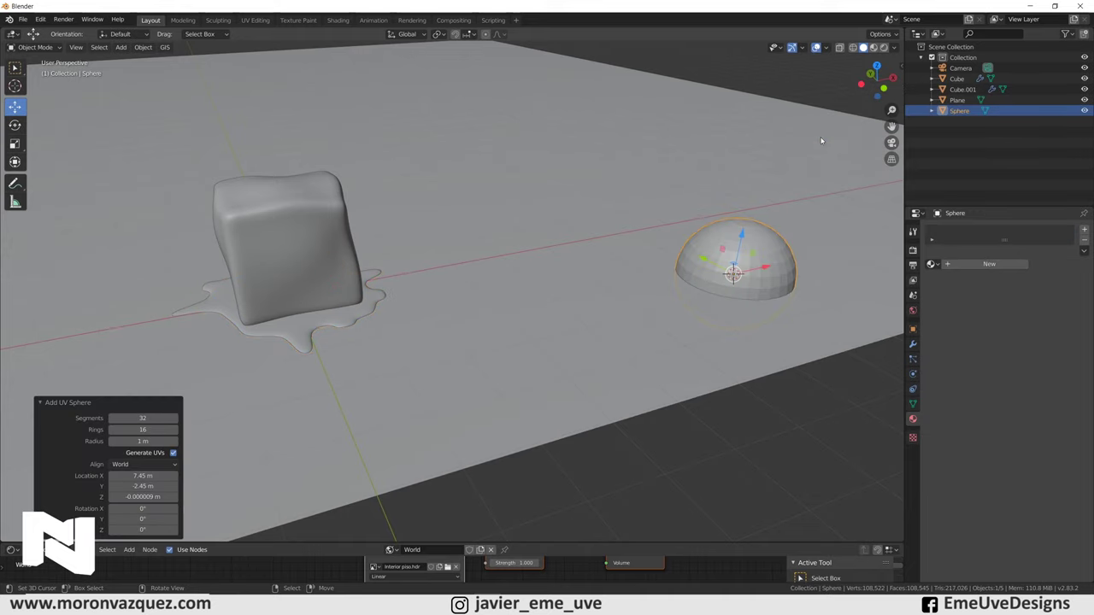
Set the new sphere to 16 segments and 8 rings.
click(152, 418)
text(4)
key(BackSpace)
text(16)
key(Return)
click(143, 429)
text(8)
key(Return)
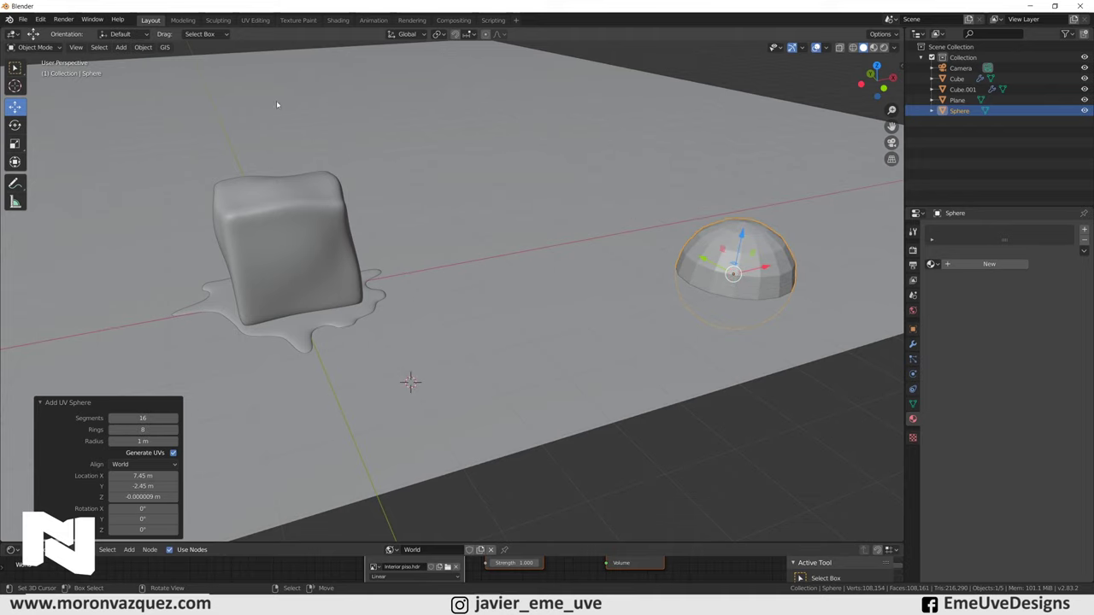
Shade the sphere smooth, raise it along Z and scale it down to 0.042.
click(143, 47)
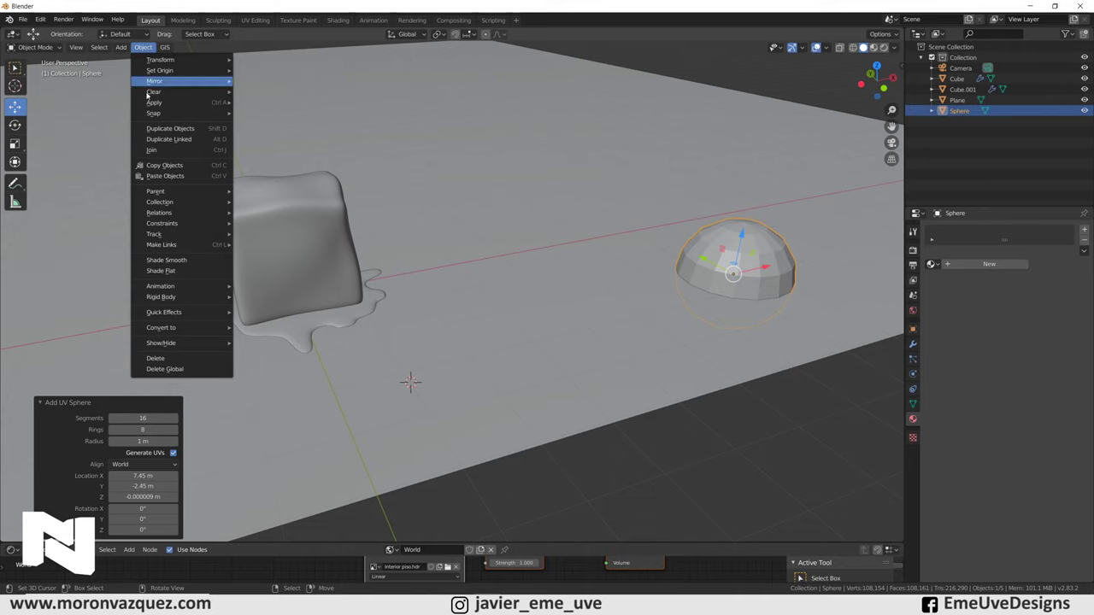
click(171, 260)
drag(740, 241, 747, 171)
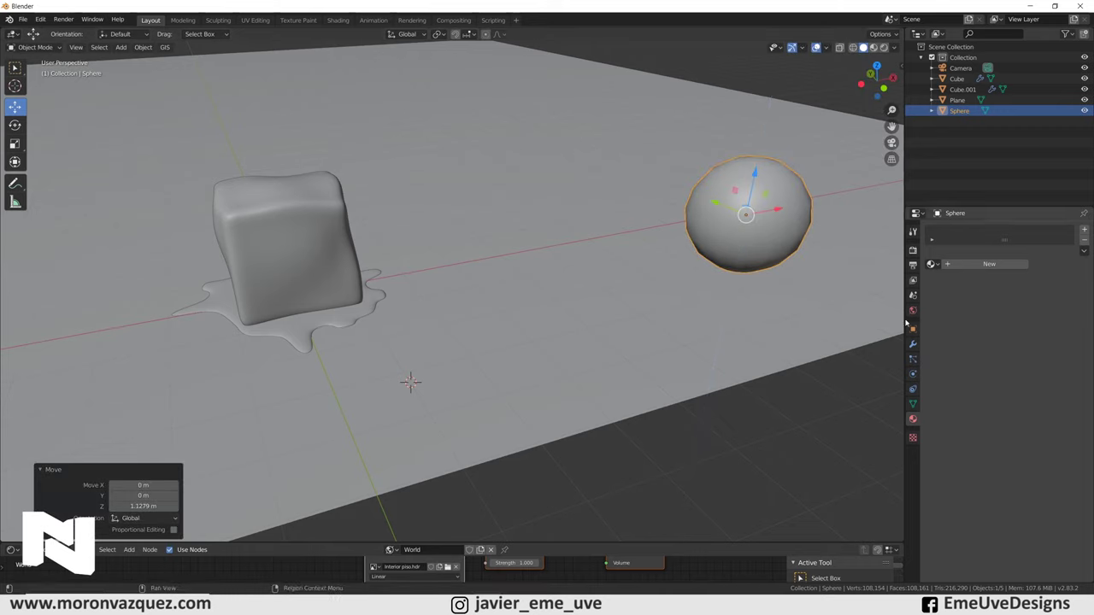
key(s)
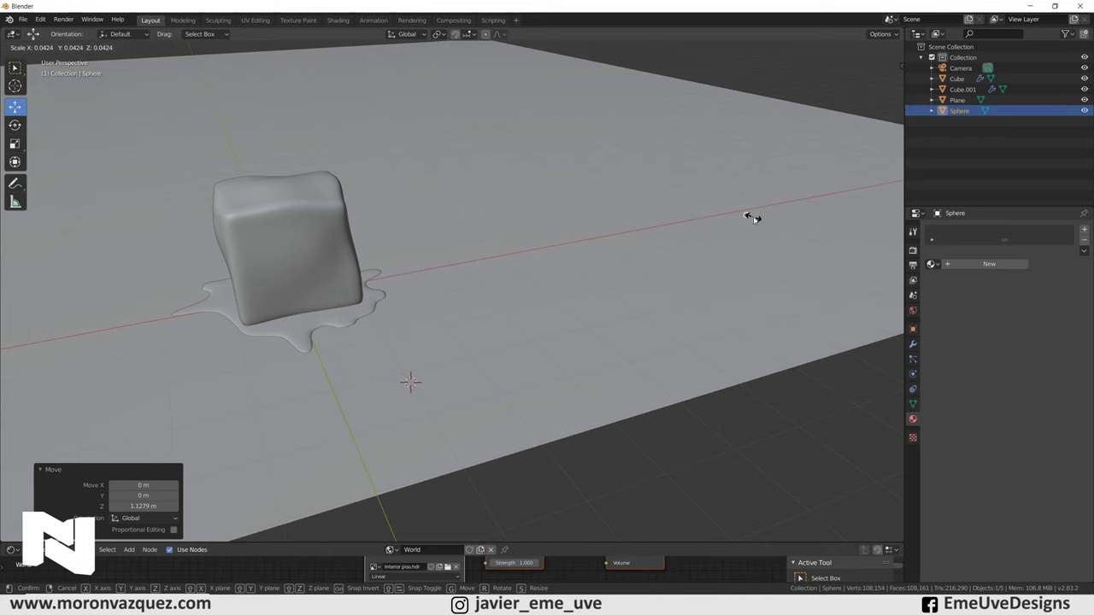
click(752, 220)
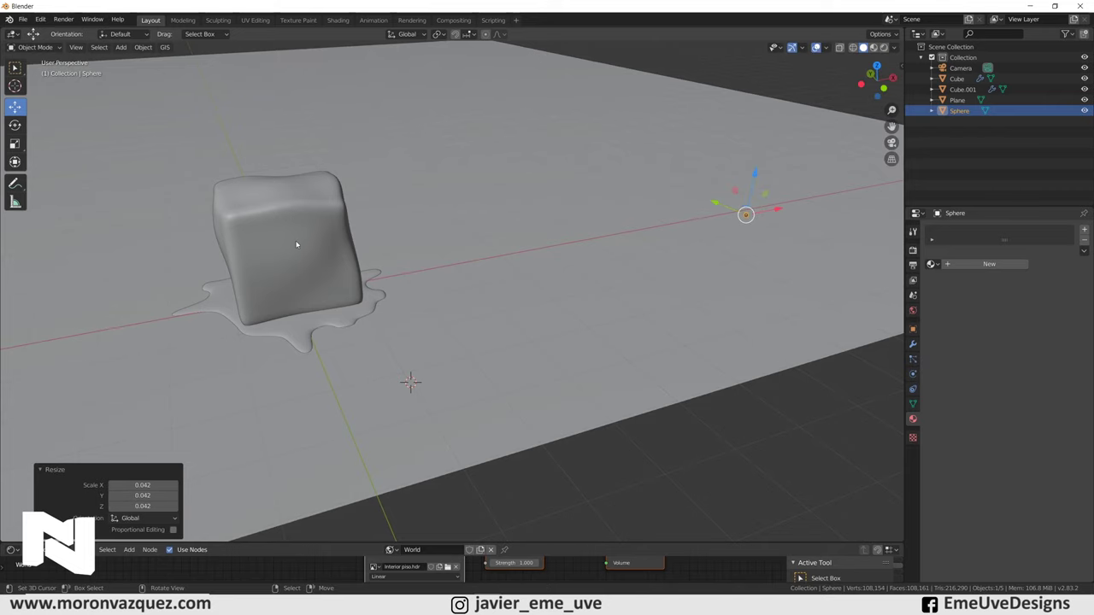
mouse_move(372, 314)
middle_down()
mouse_move(526, 302)
mouse_move(454, 366)
mouse_move(382, 317)
middle_up()
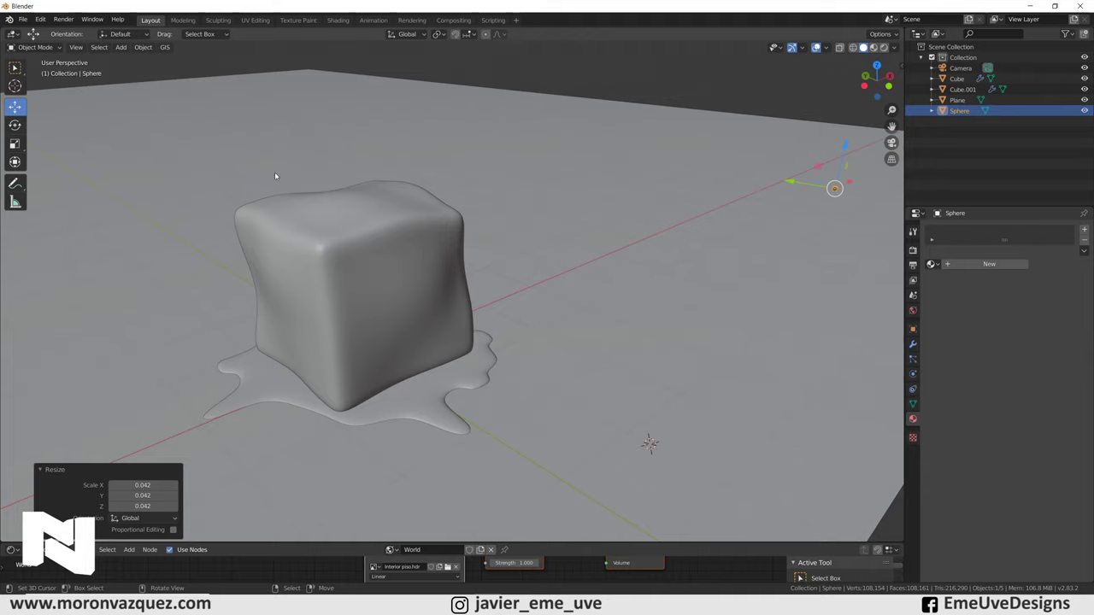
click(41, 20)
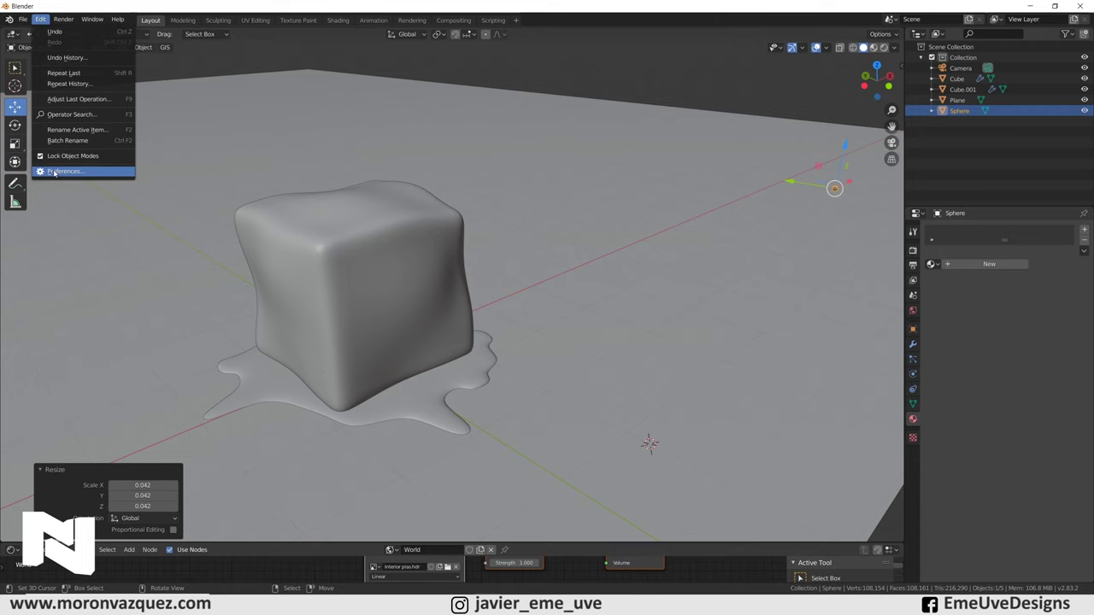
click(62, 171)
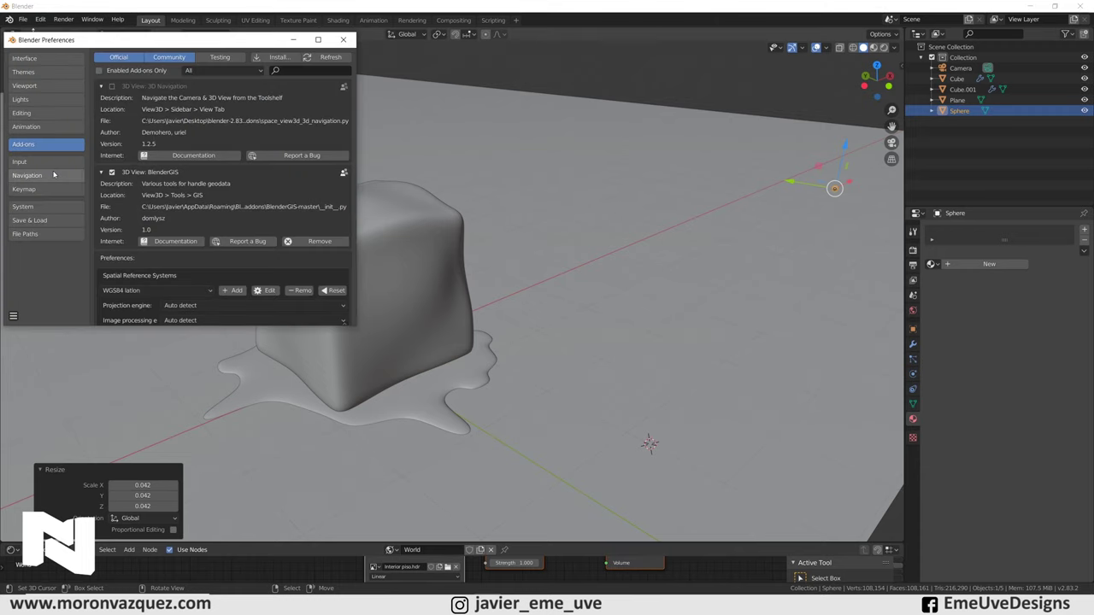
click(284, 71)
text(scatt)
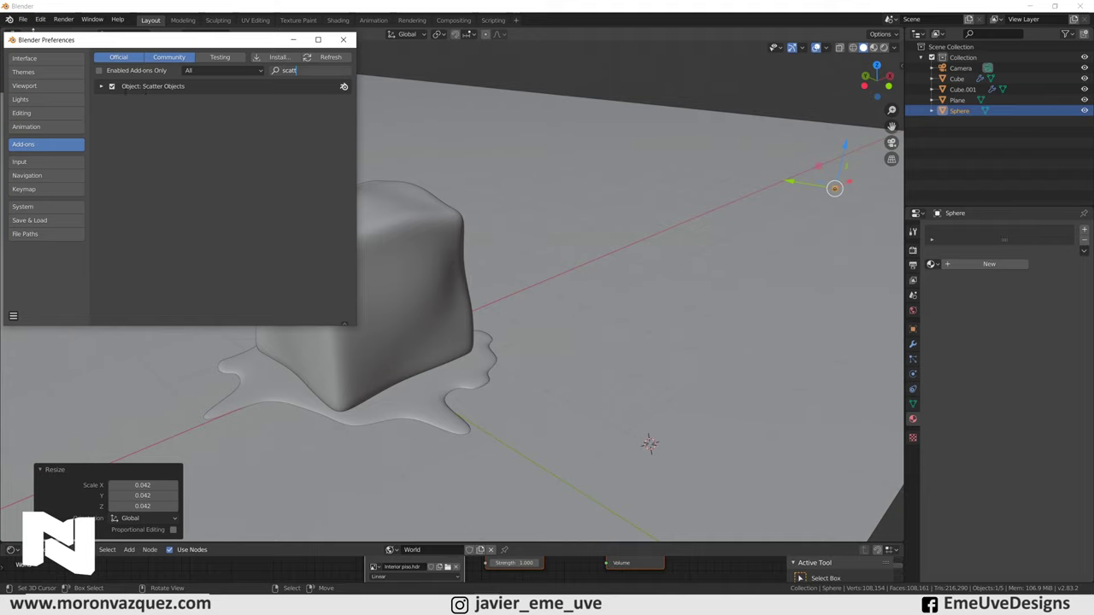
click(343, 39)
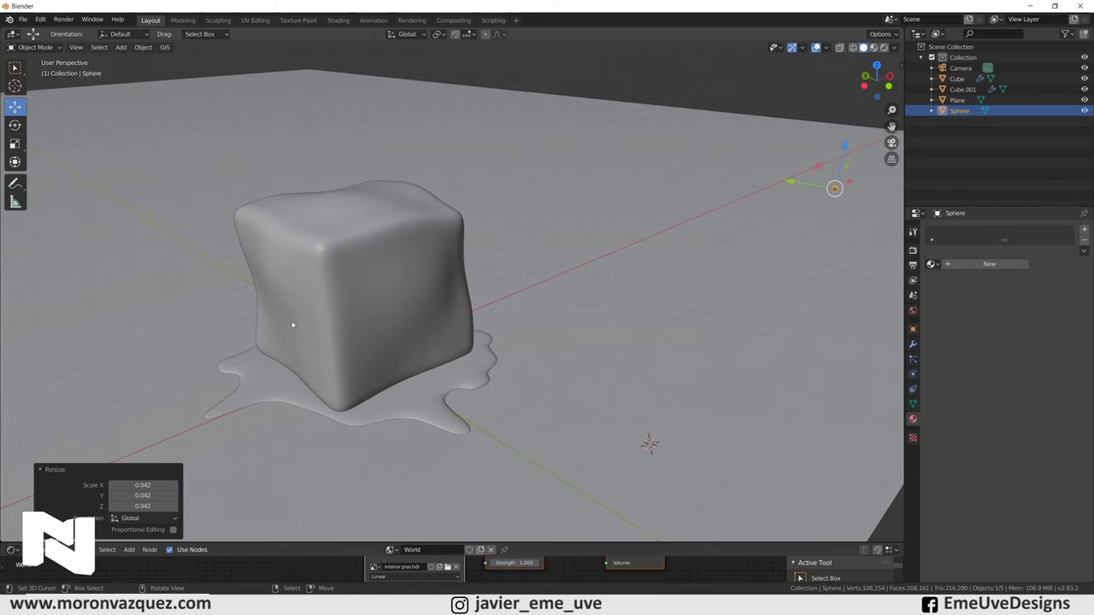
With the Sphere selected and the ice cube active, run Scatter Objects from the F3 search.
shift+click(322, 258)
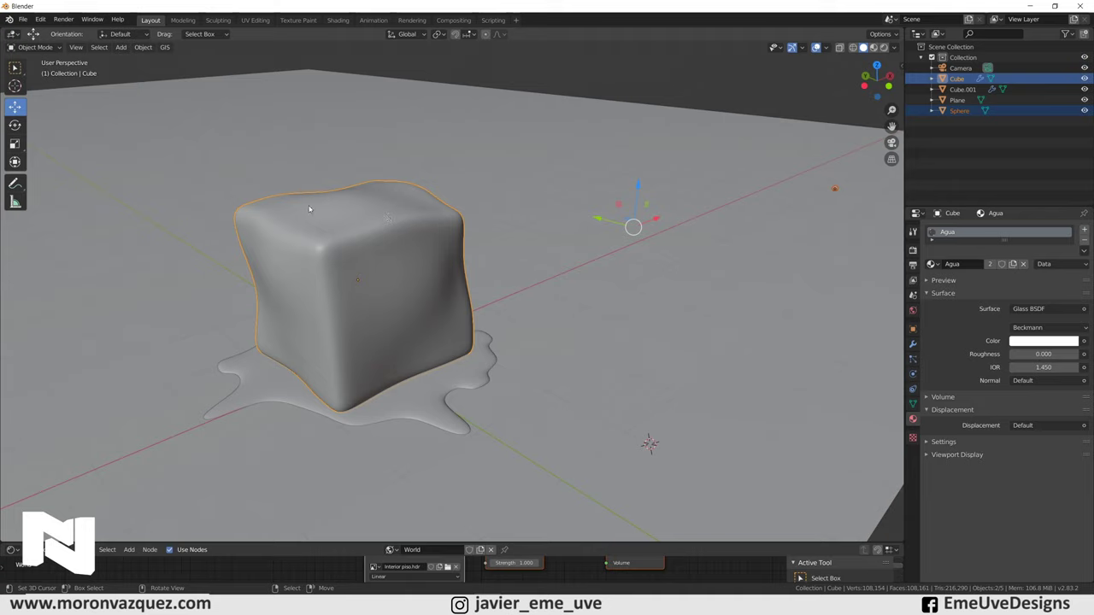
key(F3)
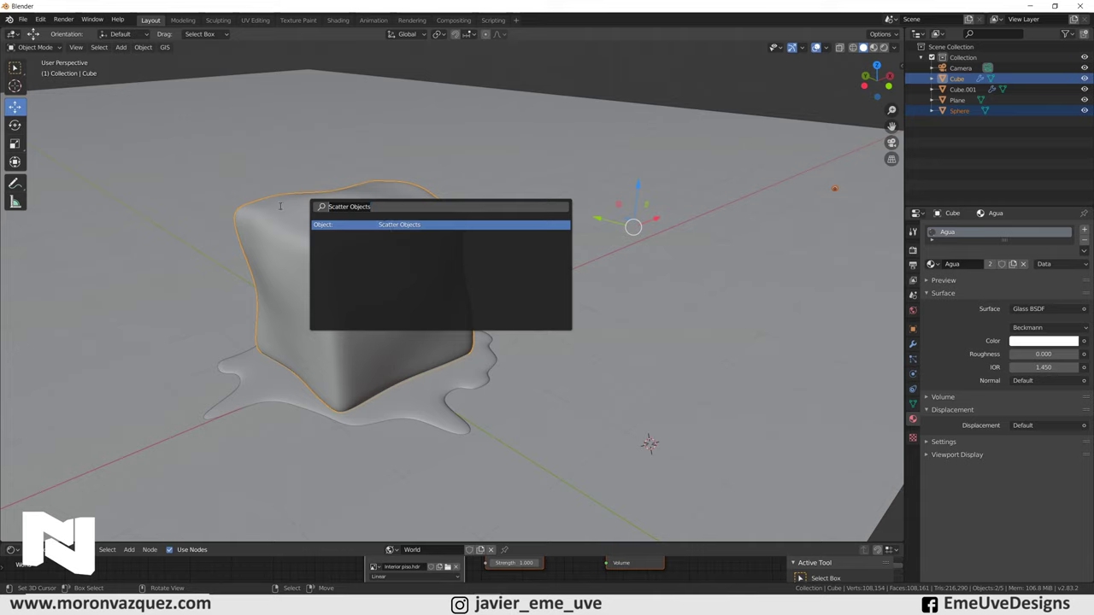
text(scatt)
click(422, 225)
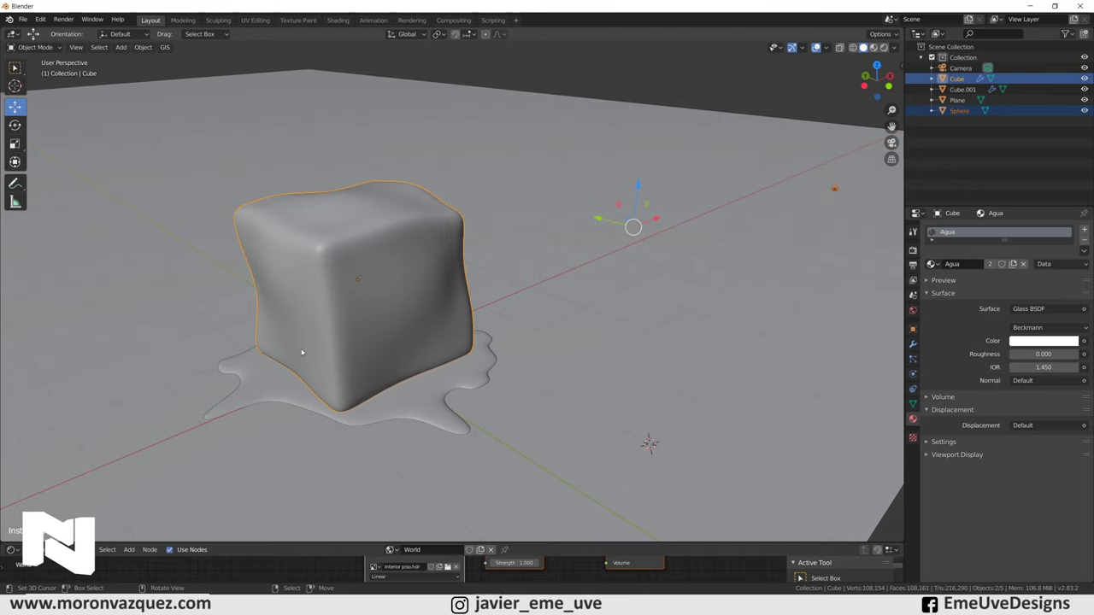
Paint scatter strokes across the cube's right, left, top and bottom areas, then orbit to inspect.
mouse_move(367, 380)
mouse_down()
mouse_move(439, 268)
mouse_move(351, 289)
mouse_up()
mouse_move(358, 206)
mouse_down()
mouse_move(281, 261)
mouse_move(284, 325)
mouse_move(308, 350)
mouse_up()
drag(407, 199, 320, 271)
drag(338, 329, 387, 294)
drag(452, 333, 446, 347)
mouse_move(543, 318)
middle_down()
mouse_move(537, 307)
mouse_move(533, 317)
mouse_move(466, 315)
middle_up()
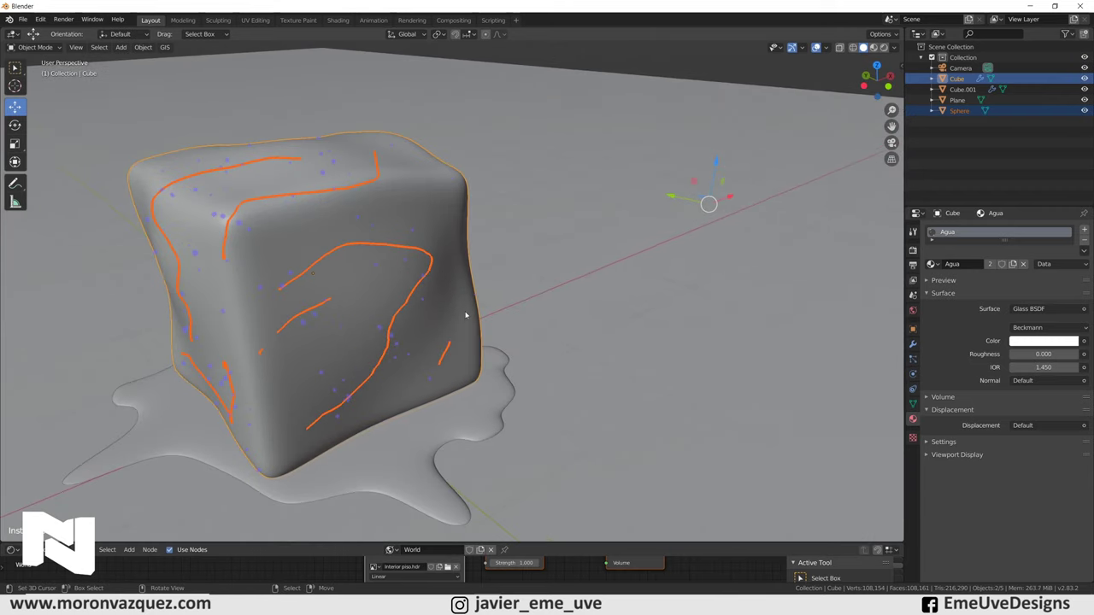
mouse_move(375, 250)
middle_down()
mouse_move(415, 281)
mouse_move(439, 264)
middle_up()
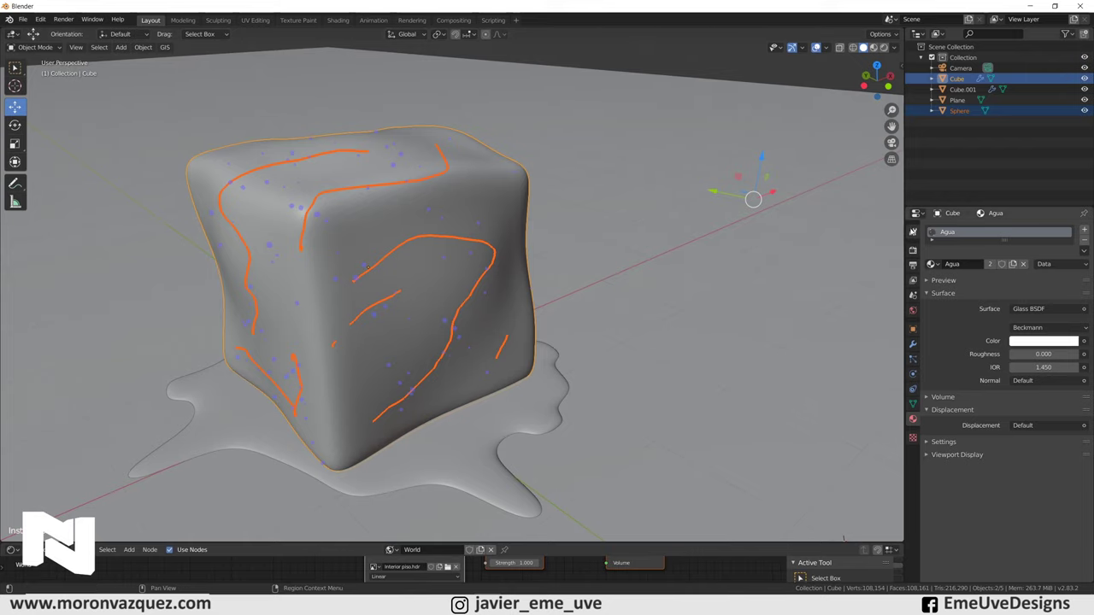
In the Tool tab's Object Scatter panel, set Density 6.69, Radius 1.1 m, Scale 0.29, Randomness 65%.
click(912, 232)
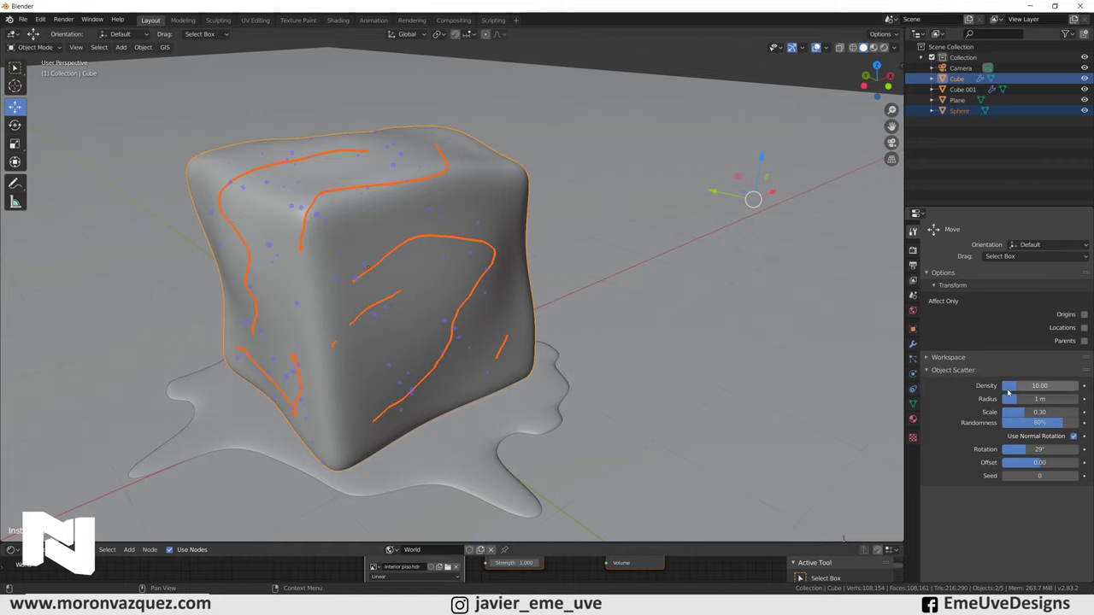
mouse_move(1015, 386)
mouse_down()
mouse_move(1052, 386)
mouse_move(1013, 386)
mouse_up()
mouse_move(1013, 386)
mouse_down()
mouse_move(1017, 409)
mouse_move(1057, 399)
mouse_move(1008, 400)
mouse_up()
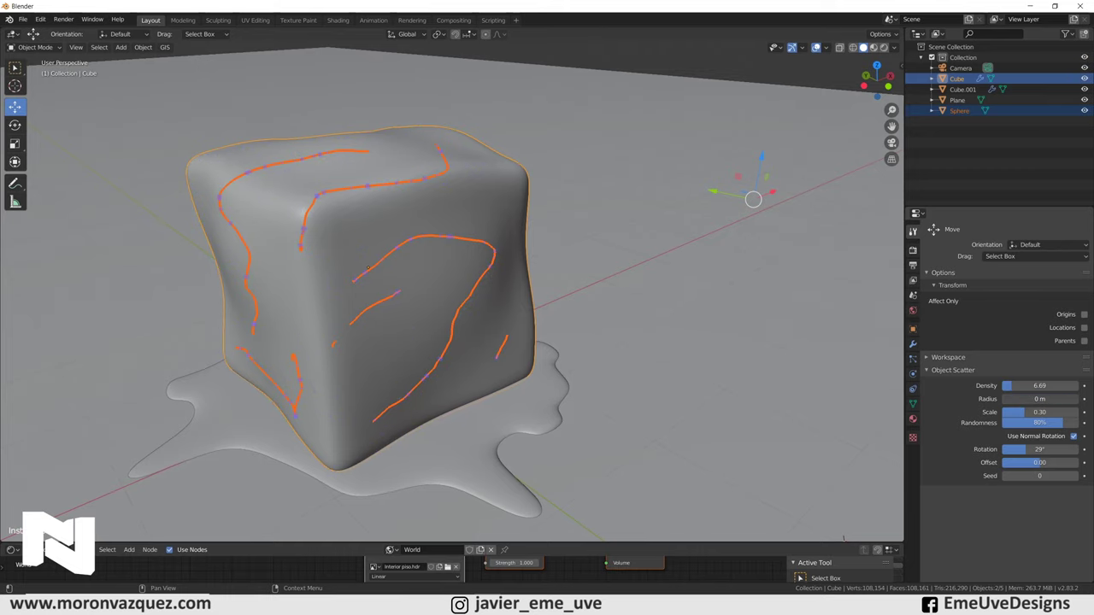
drag(1008, 399, 1017, 400)
mouse_move(1024, 412)
mouse_down()
mouse_move(1078, 411)
mouse_move(1001, 412)
mouse_move(1025, 412)
mouse_up()
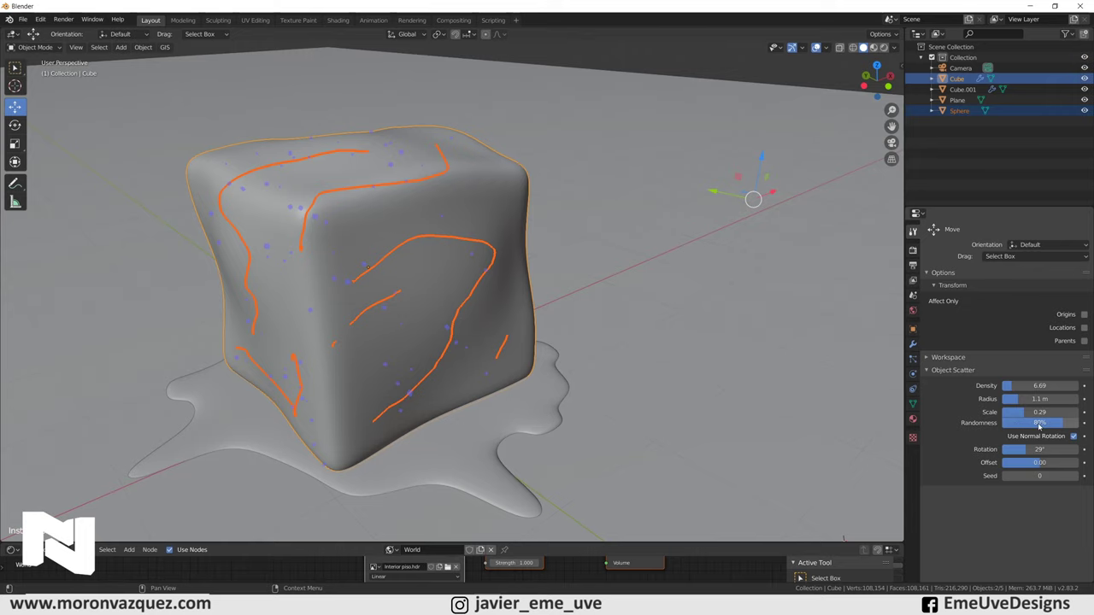
mouse_move(1054, 427)
mouse_down()
mouse_move(1000, 427)
mouse_move(1051, 422)
mouse_up()
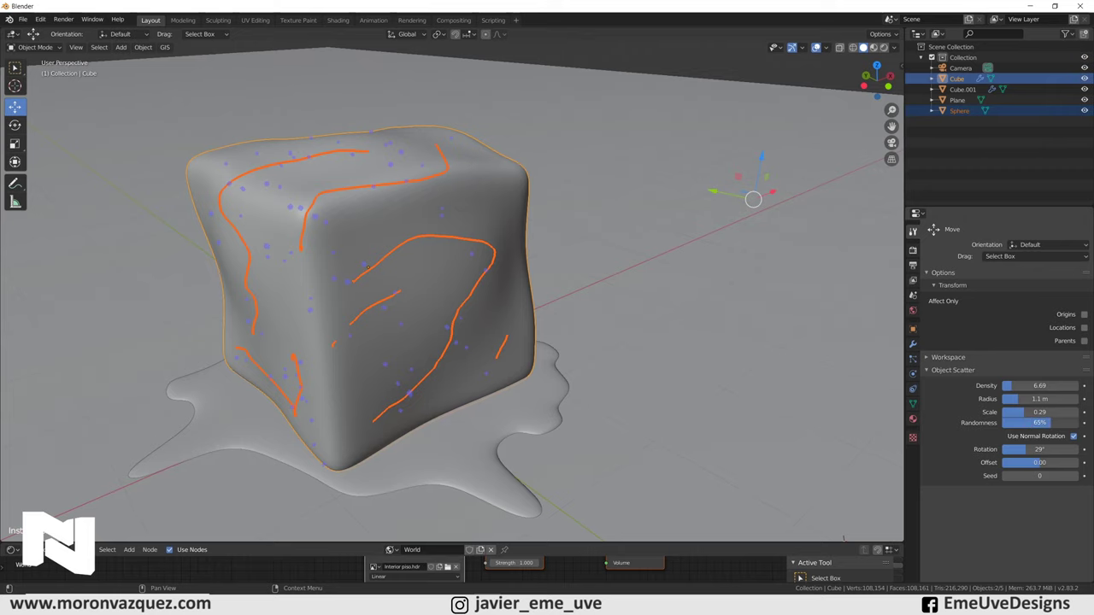
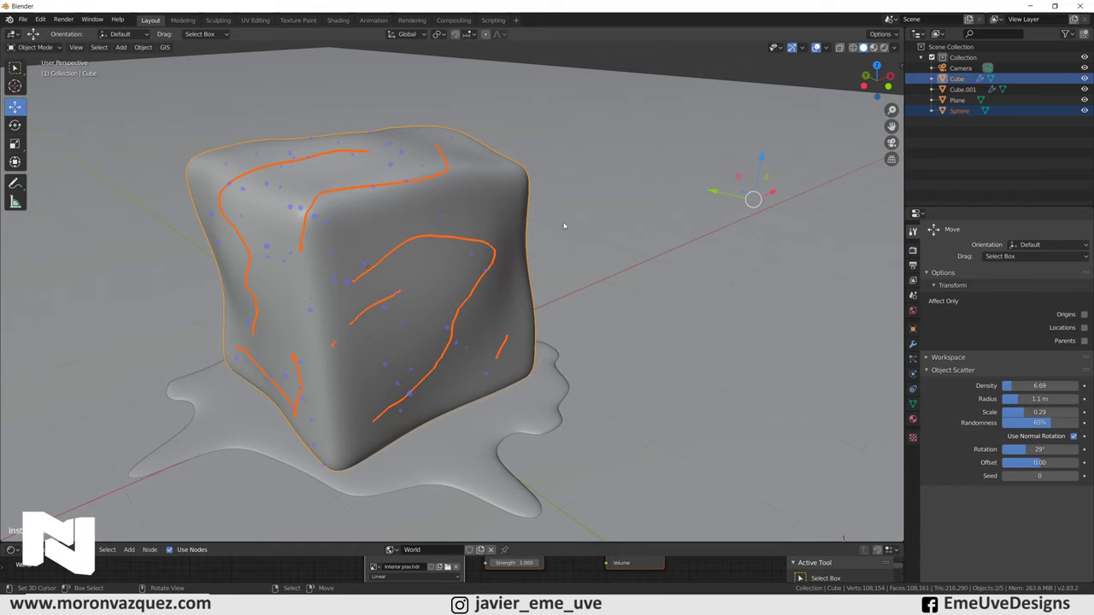
Confirm the droplet scatter strokes on the ice cube and select the cube.
key(Return)
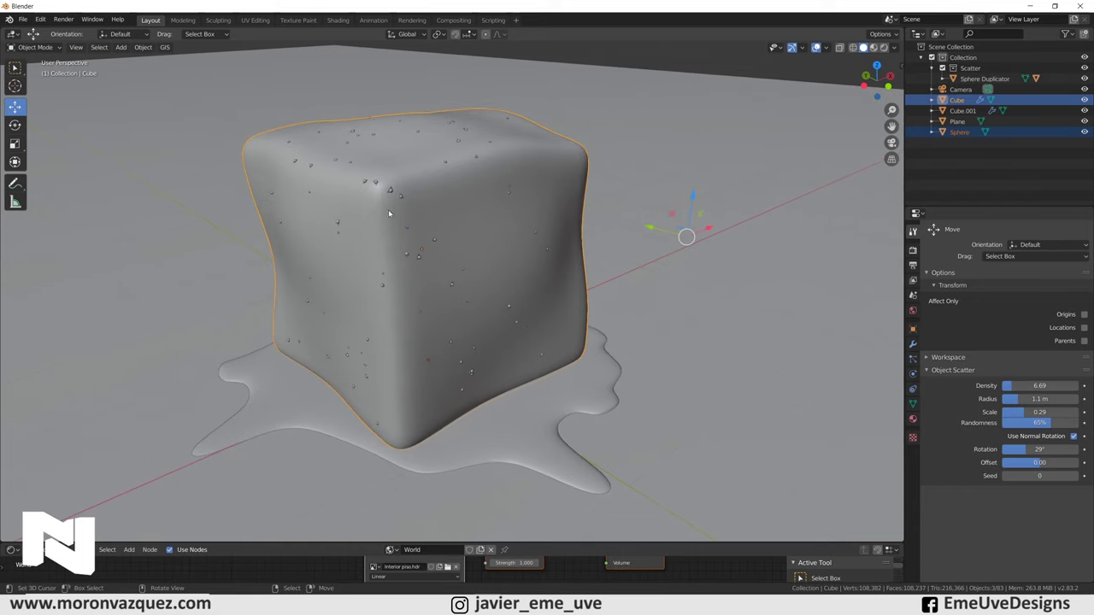
scroll(376, 214, up, 5)
scroll(328, 209, up, 2)
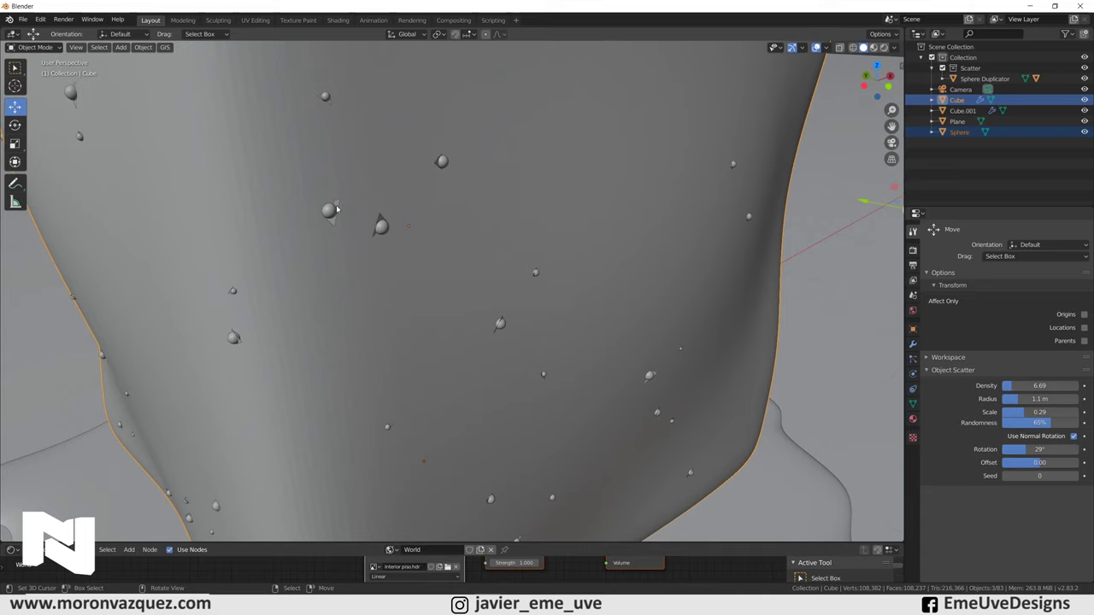
click(338, 205)
click(339, 206)
scroll(339, 206, down, 5)
Inspect the scattered Sphere Duplicator, then select the floor Plane in the outliner.
click(985, 79)
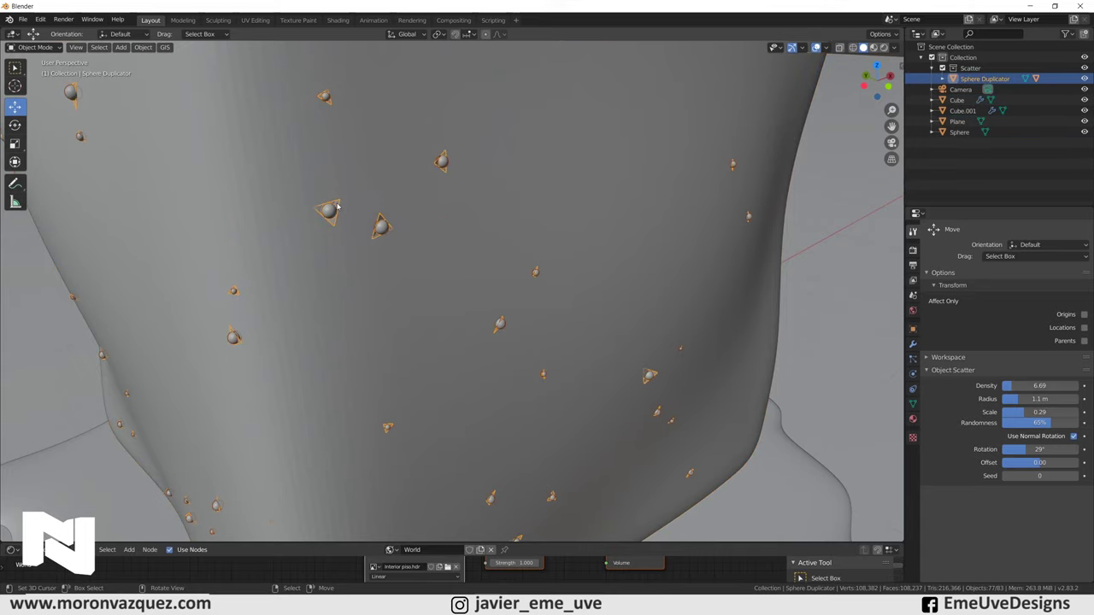
scroll(563, 239, down, 2)
scroll(563, 239, down, 3)
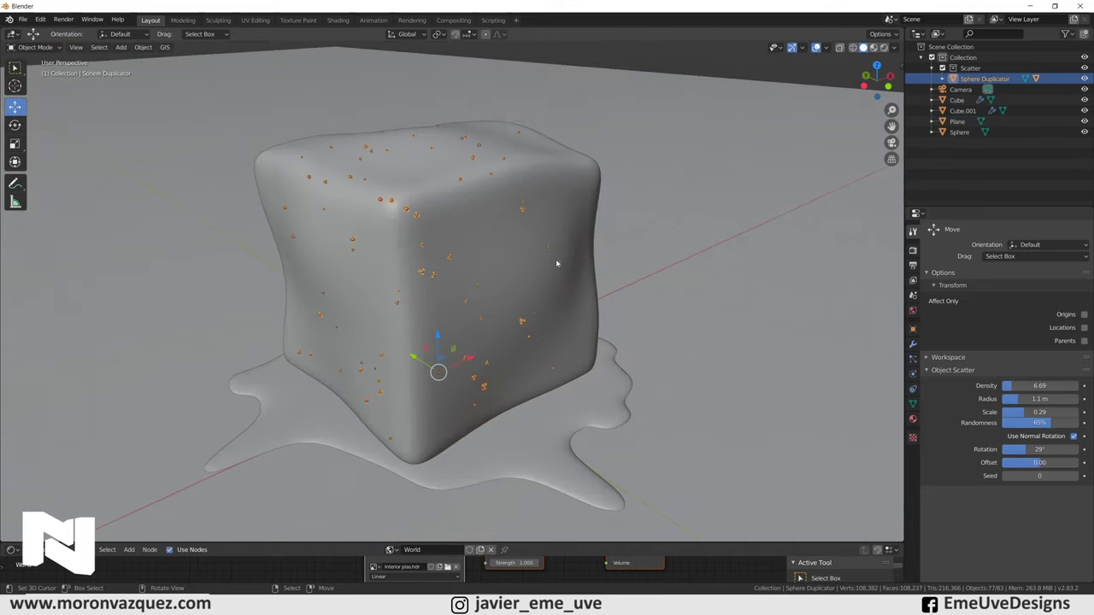
click(608, 252)
scroll(658, 264, up, 2)
scroll(627, 235, up, 2)
scroll(621, 260, down, 2)
scroll(617, 266, down, 1)
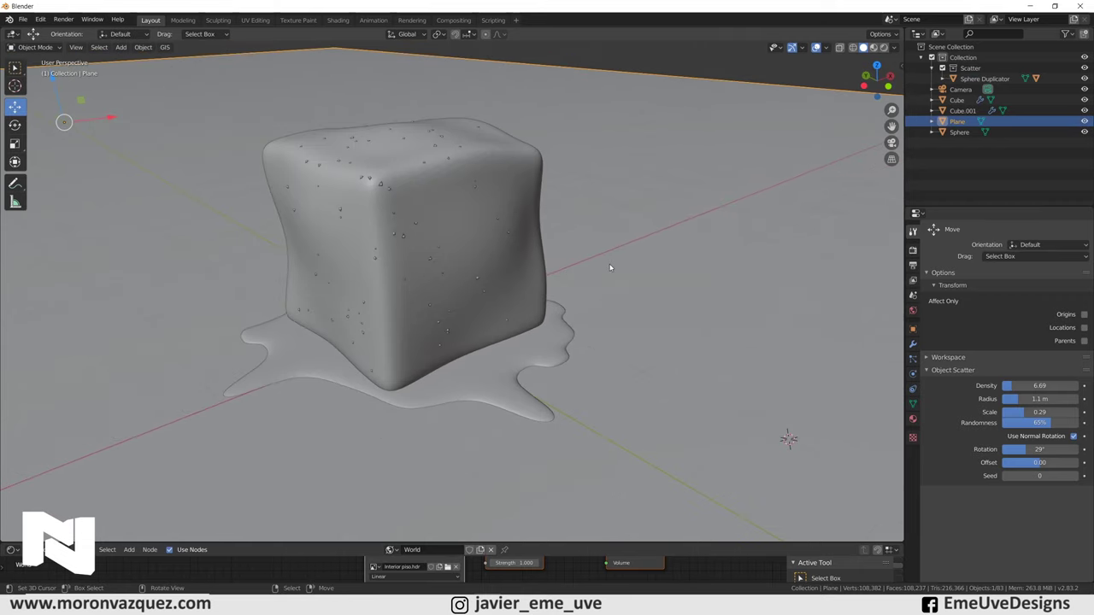
Select the droplet sphere plus the floor plane and start Scatter Objects via F3.
mouse_move(738, 222)
middle_down()
mouse_move(534, 197)
mouse_move(572, 210)
middle_up()
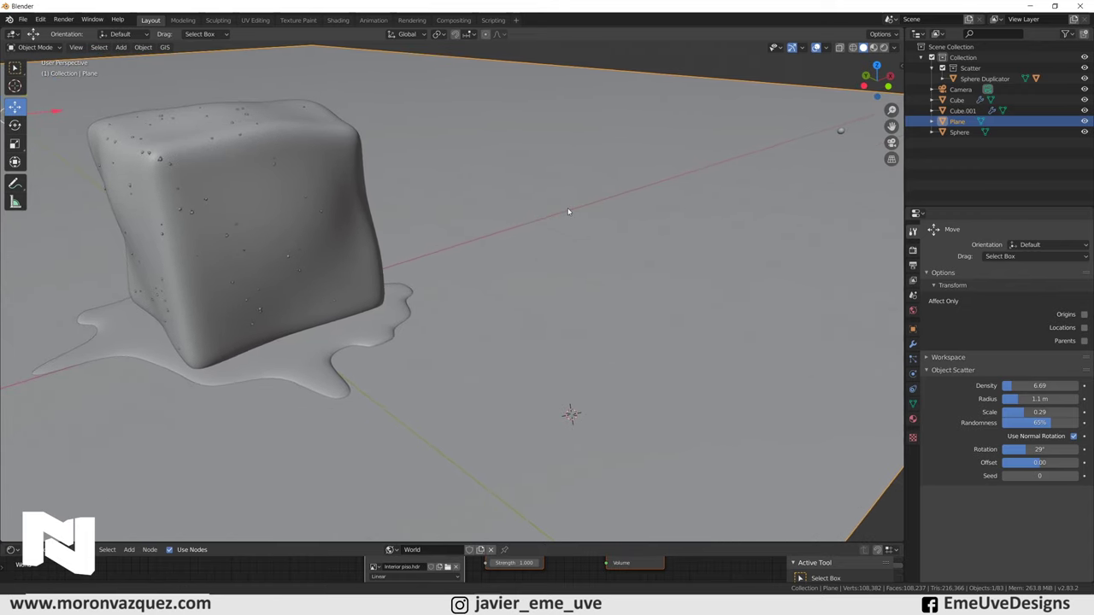
click(842, 130)
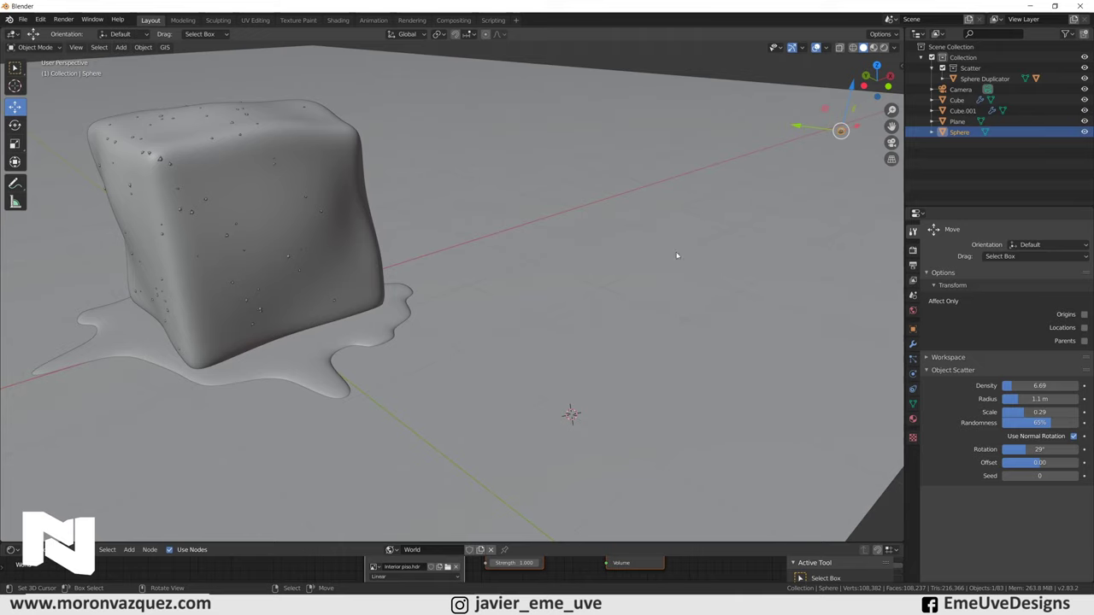
shift+click(420, 399)
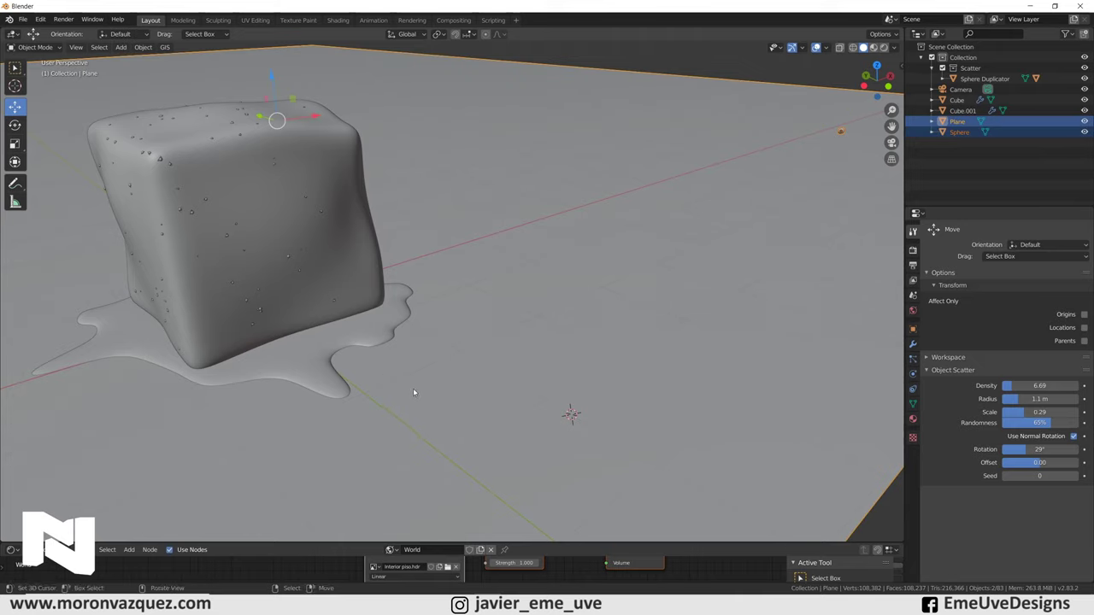
key(F3)
key(Return)
Paint two scatter strokes across the floor, confirm them, and reselect the droplet sphere.
mouse_move(47, 428)
mouse_down()
mouse_move(251, 442)
mouse_move(434, 417)
mouse_up()
drag(33, 327, 80, 268)
key(Return)
mouse_move(493, 366)
middle_down()
mouse_move(614, 344)
mouse_move(601, 339)
middle_up()
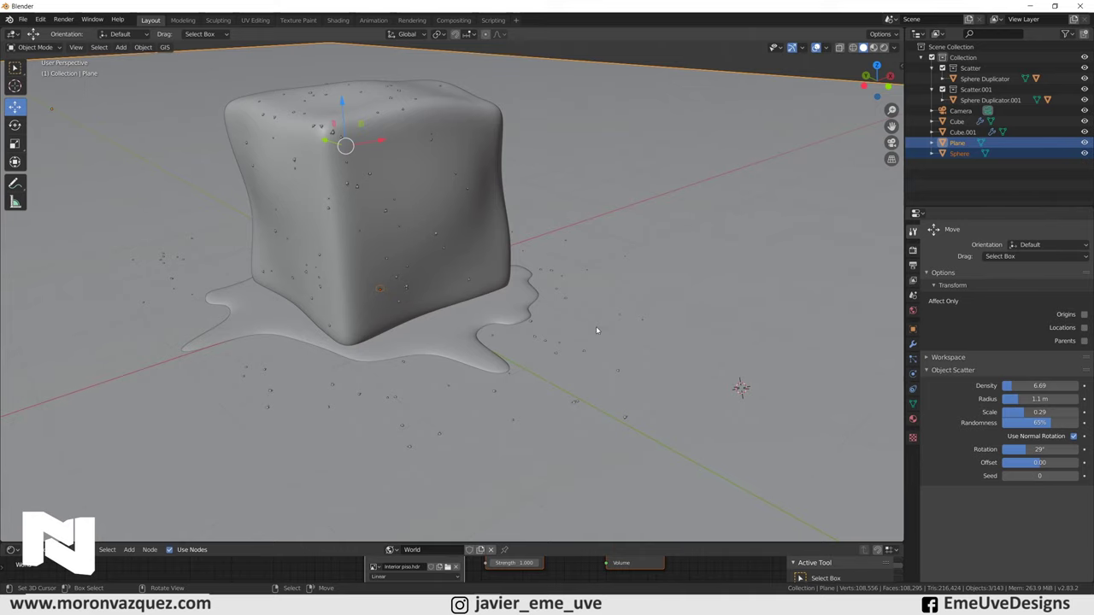
mouse_move(747, 289)
middle_down()
mouse_move(701, 314)
mouse_move(768, 160)
middle_up()
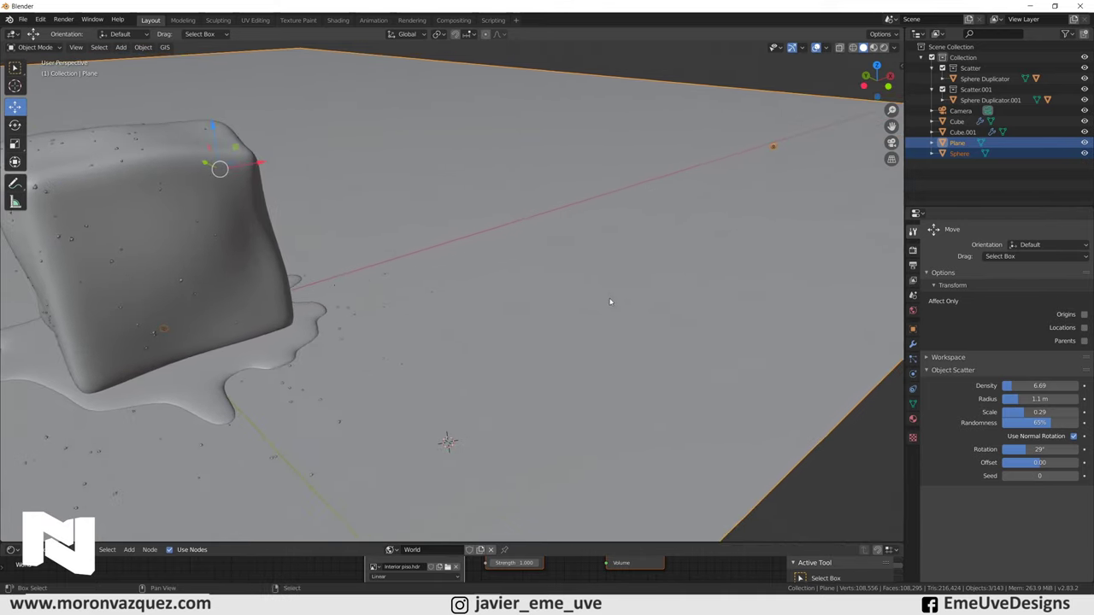
click(773, 147)
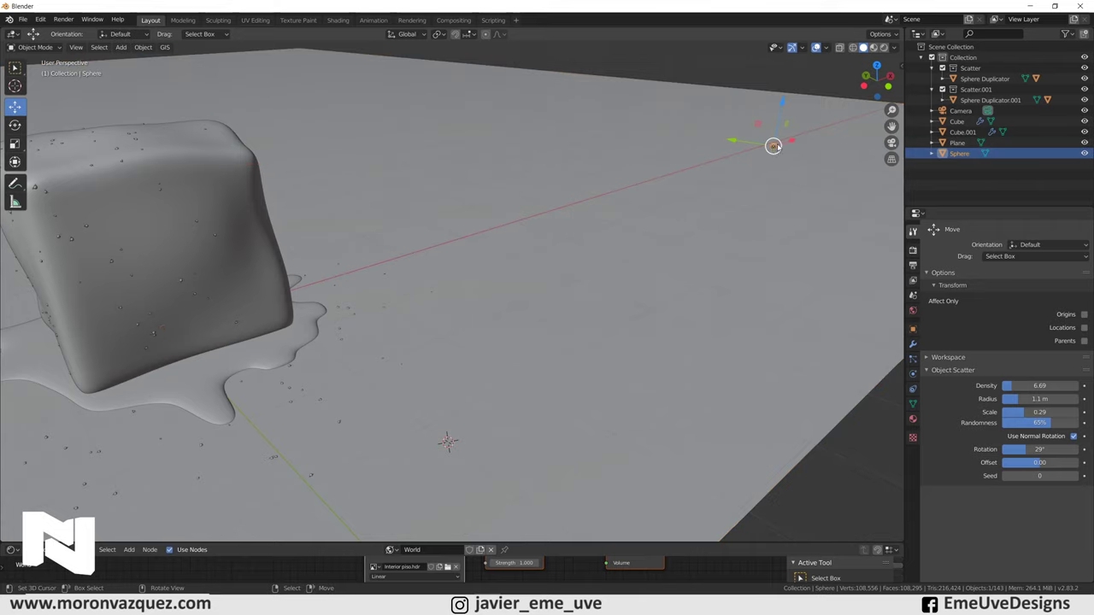
Assign the Agua glass material to the droplet sphere and check it in Rendered shading.
click(912, 419)
click(932, 264)
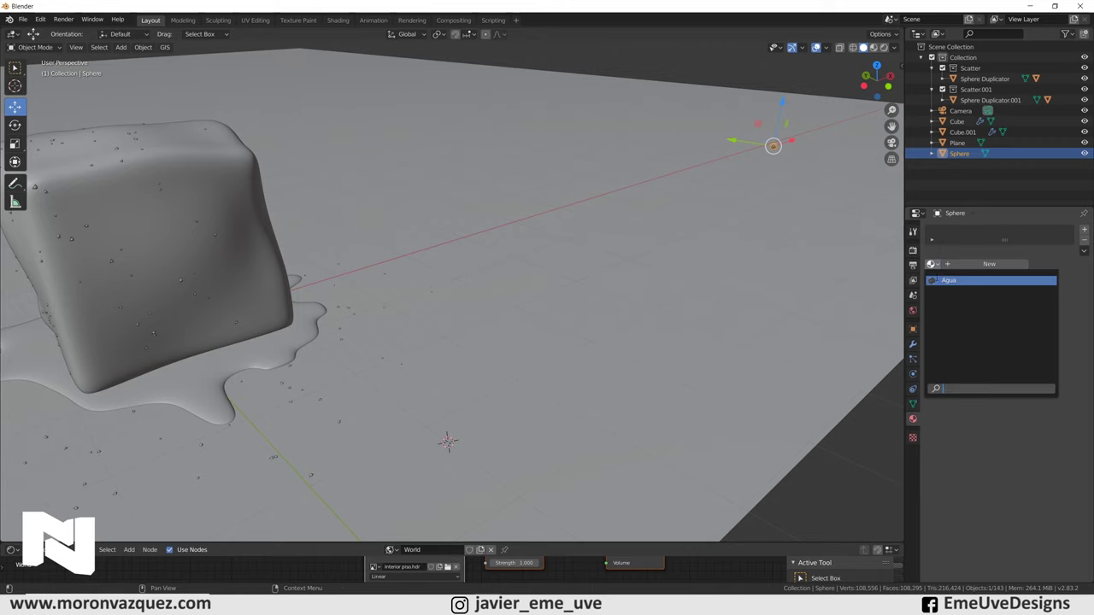
click(966, 280)
middle_drag(424, 362, 596, 346)
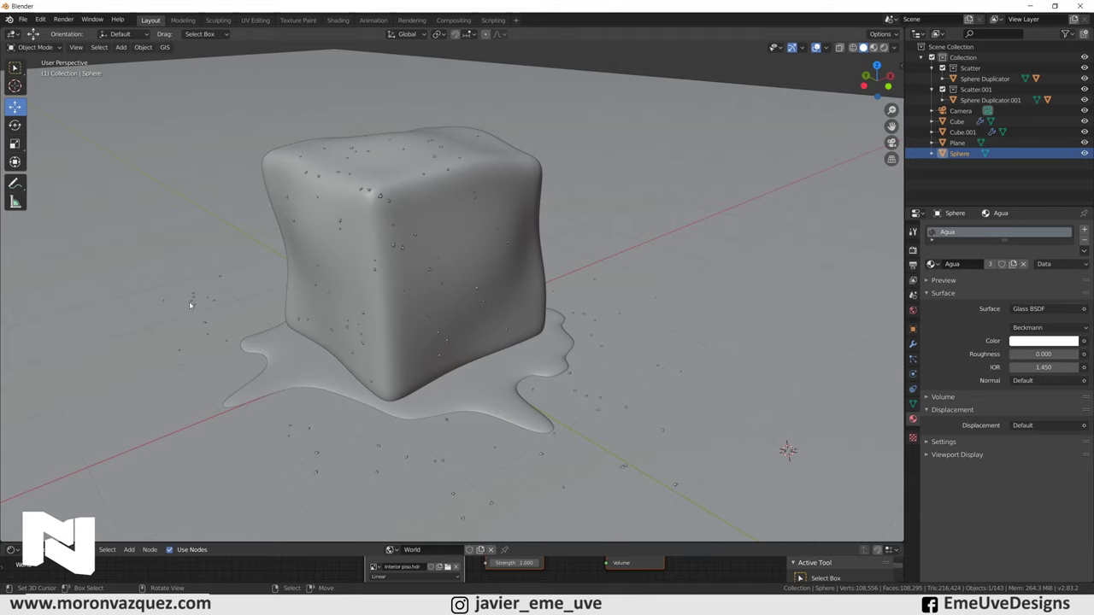
click(883, 47)
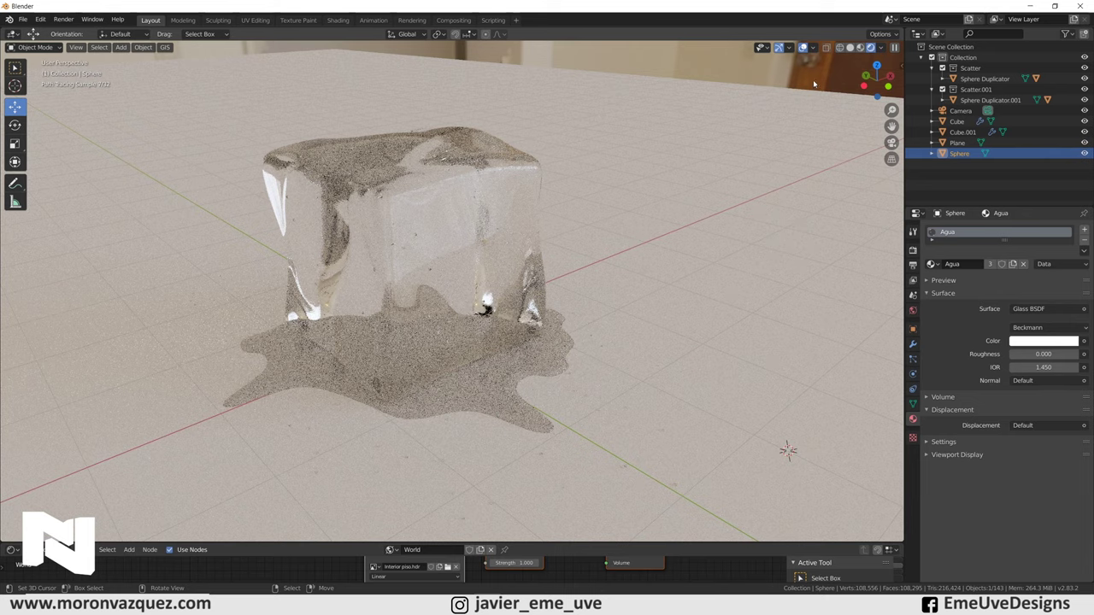
click(850, 49)
Add a plane at the origin, scale it 4.345 and raise it 5.44 m above the cube.
scroll(517, 329, down, 4)
key(shift)
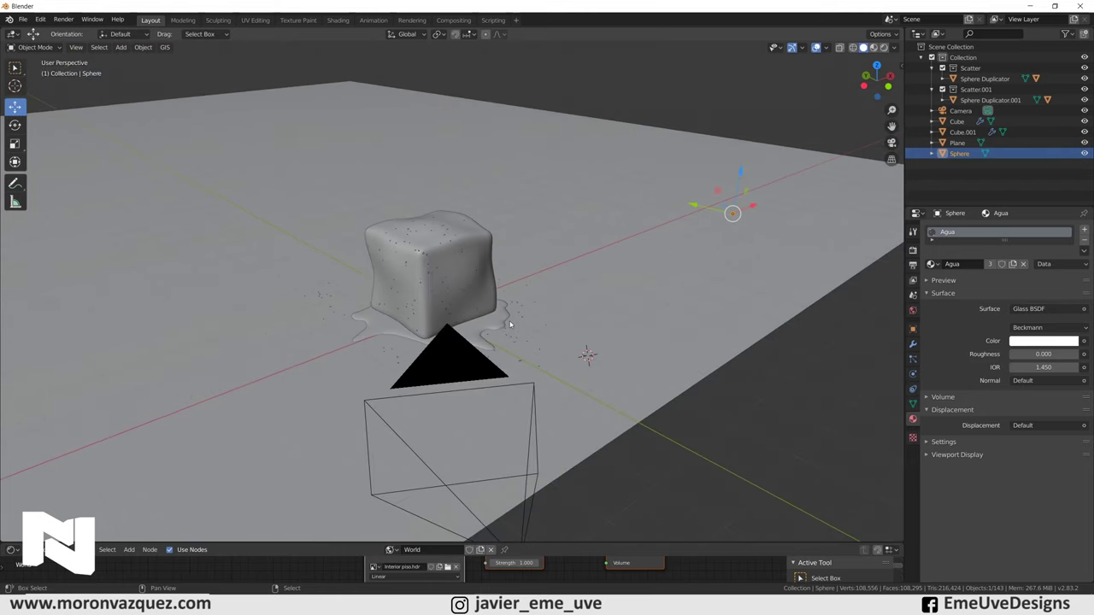
key(shift+a)
click(555, 323)
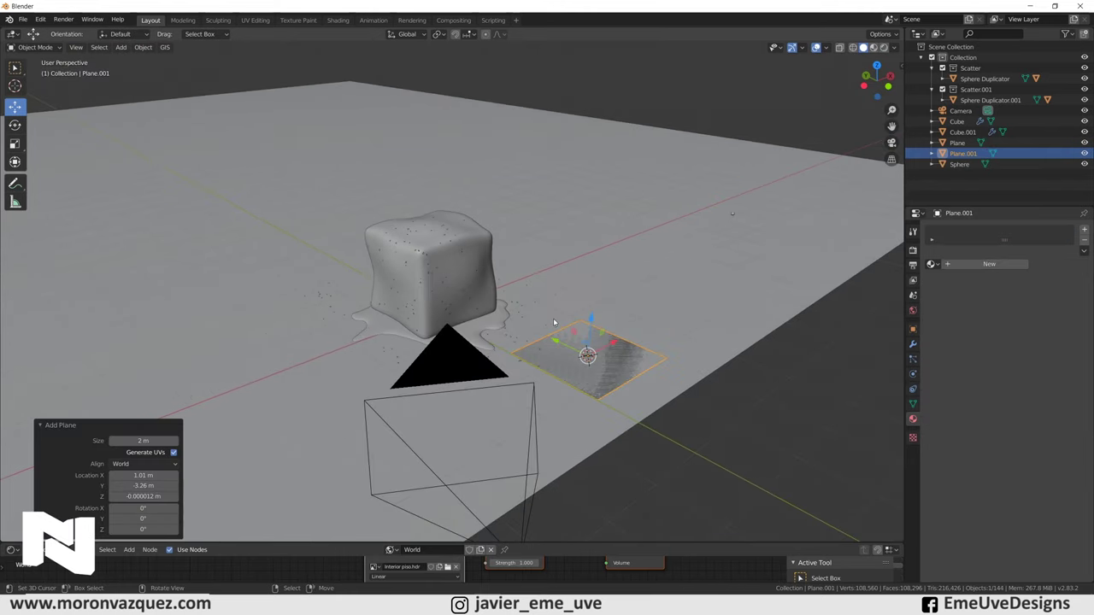
key(alt+g)
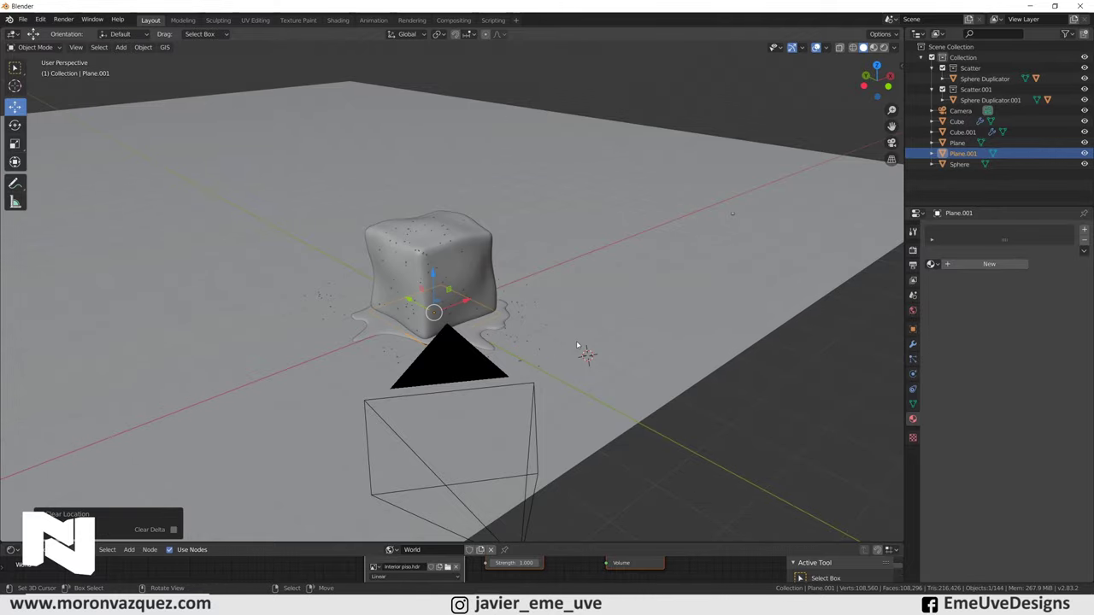
key(s)
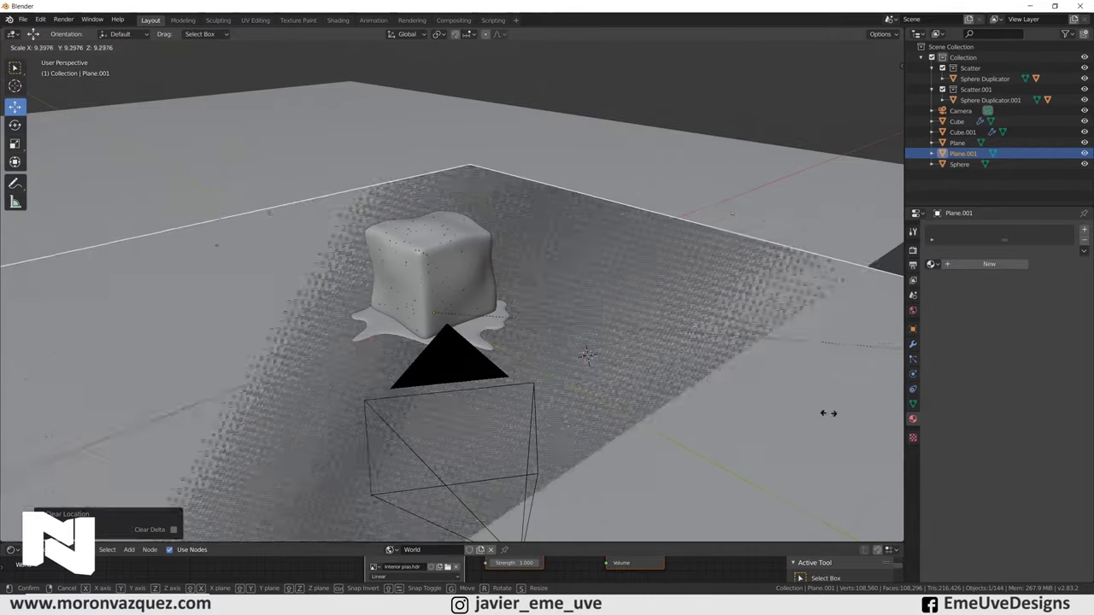
click(205, 330)
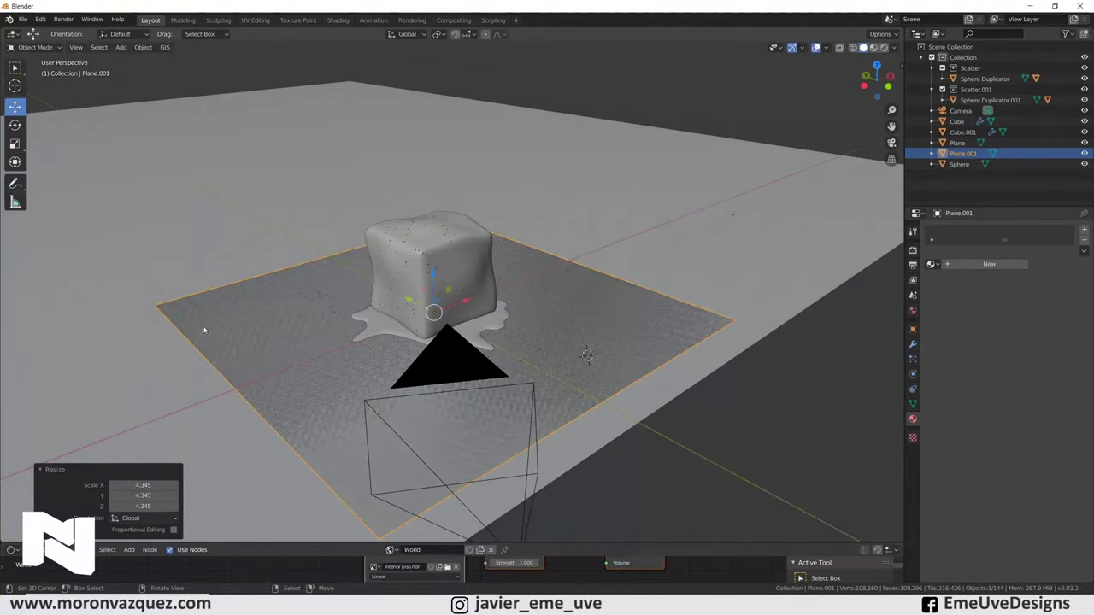
drag(435, 275, 591, 458)
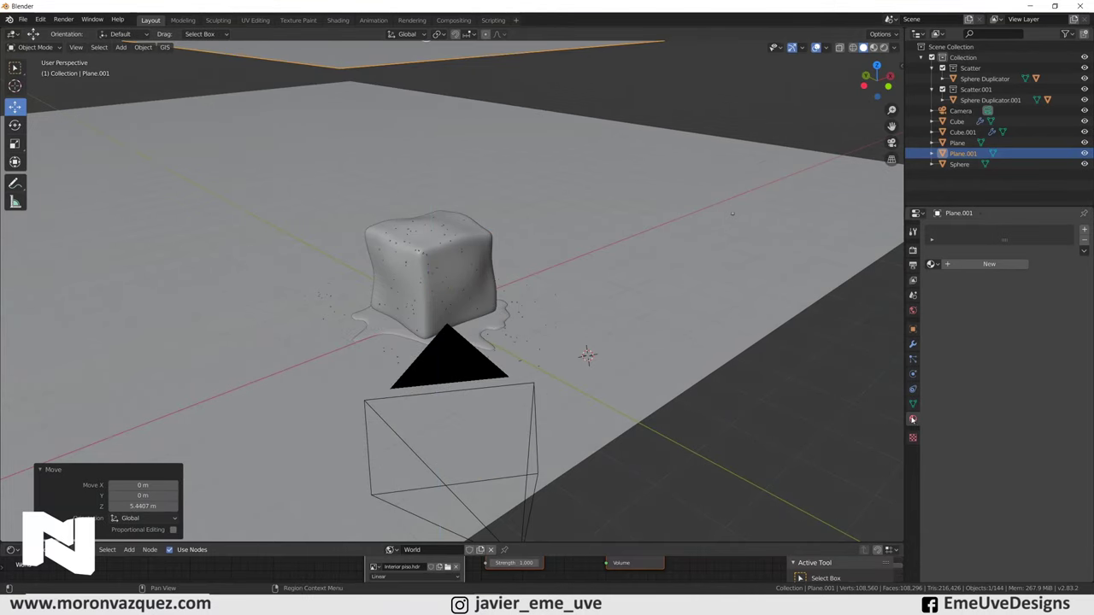
Give the plane a new material with a light-blue base colour and preview it rendered.
click(975, 266)
click(1043, 352)
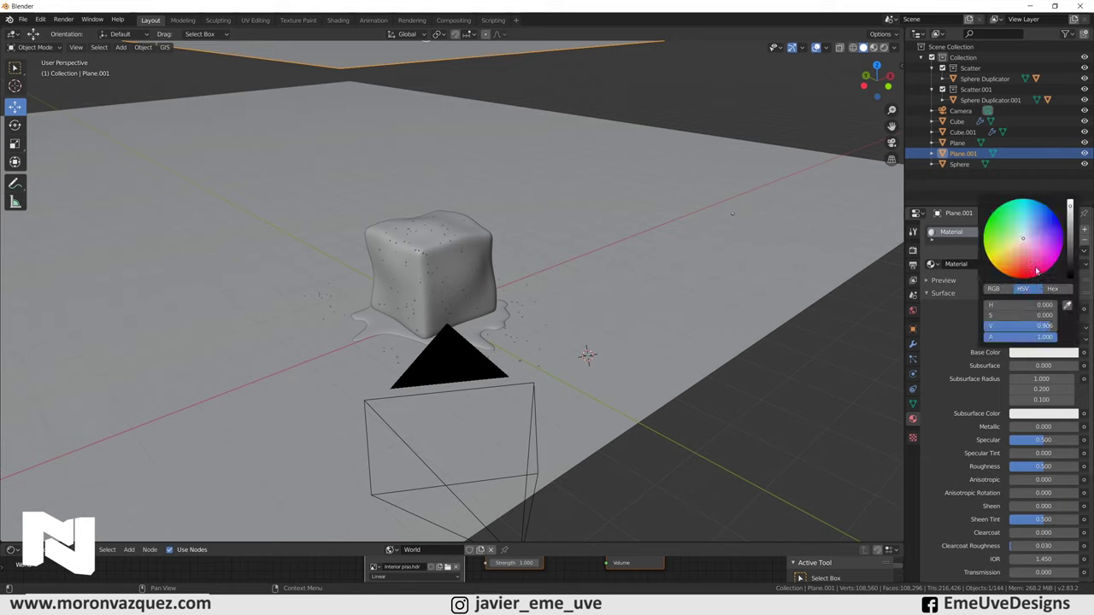
drag(1028, 214, 1032, 215)
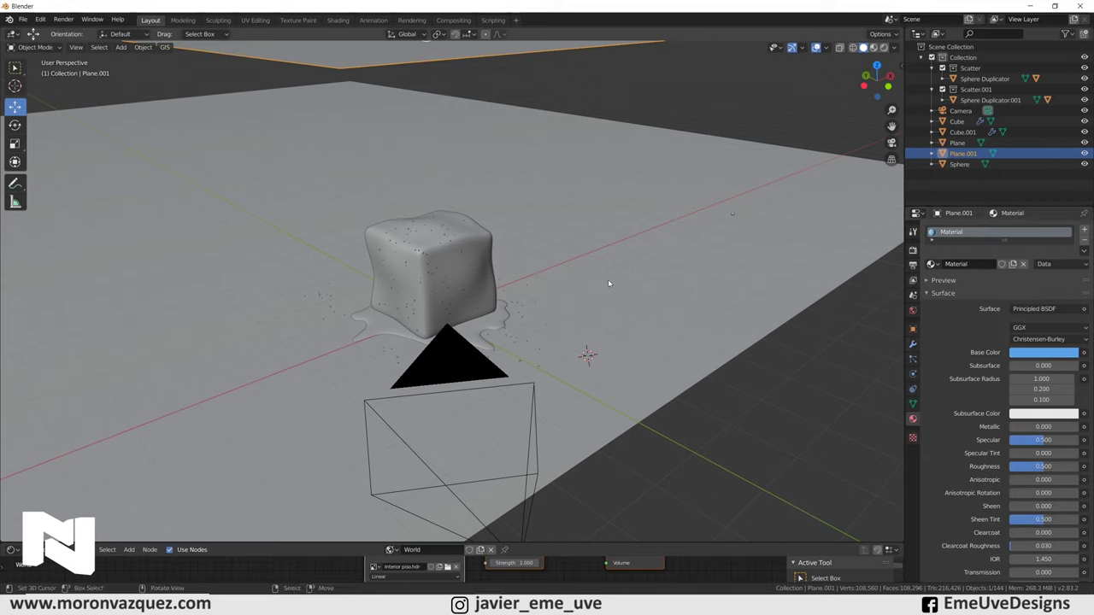
click(884, 47)
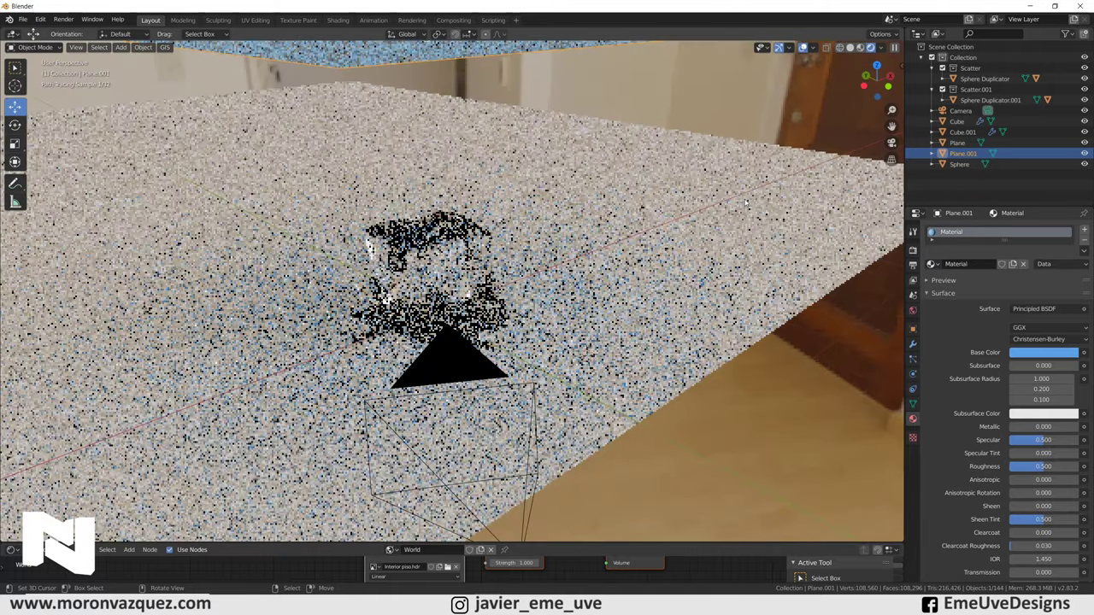
View the rendered scene through the camera, then return to solid shading showing the raised plane.
key(KP_0)
mouse_move(435, 321)
shift+middle_down()
mouse_move(523, 335)
mouse_move(611, 313)
shift+middle_up()
scroll(522, 335, up, 2)
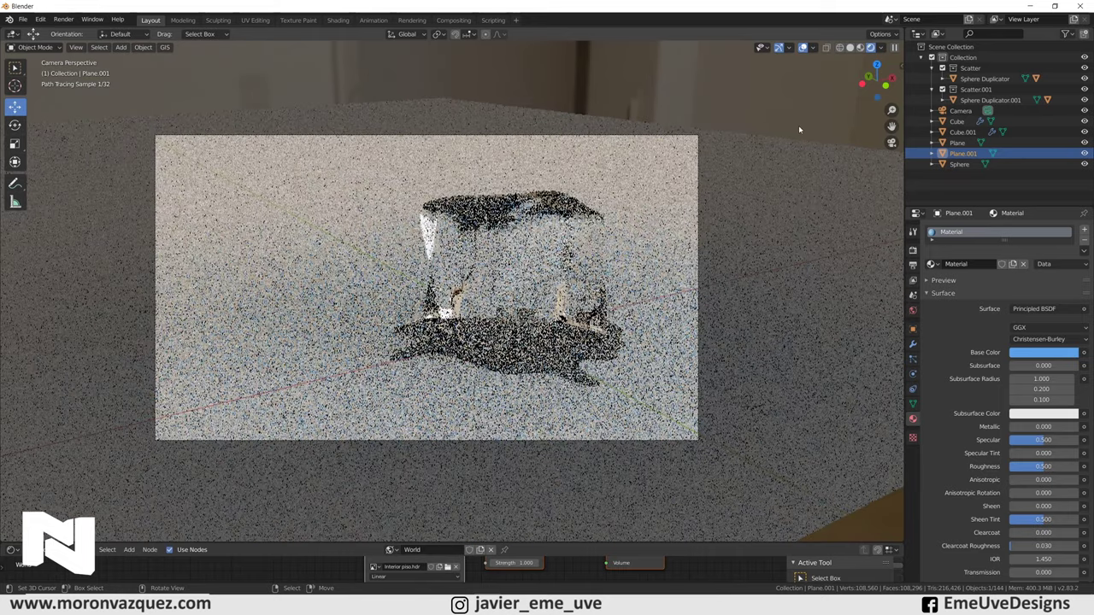
key(z)
mouse_move(779, 238)
shift+middle_down()
mouse_move(641, 225)
mouse_move(613, 271)
mouse_move(681, 299)
mouse_move(598, 317)
mouse_move(588, 308)
shift+middle_up()
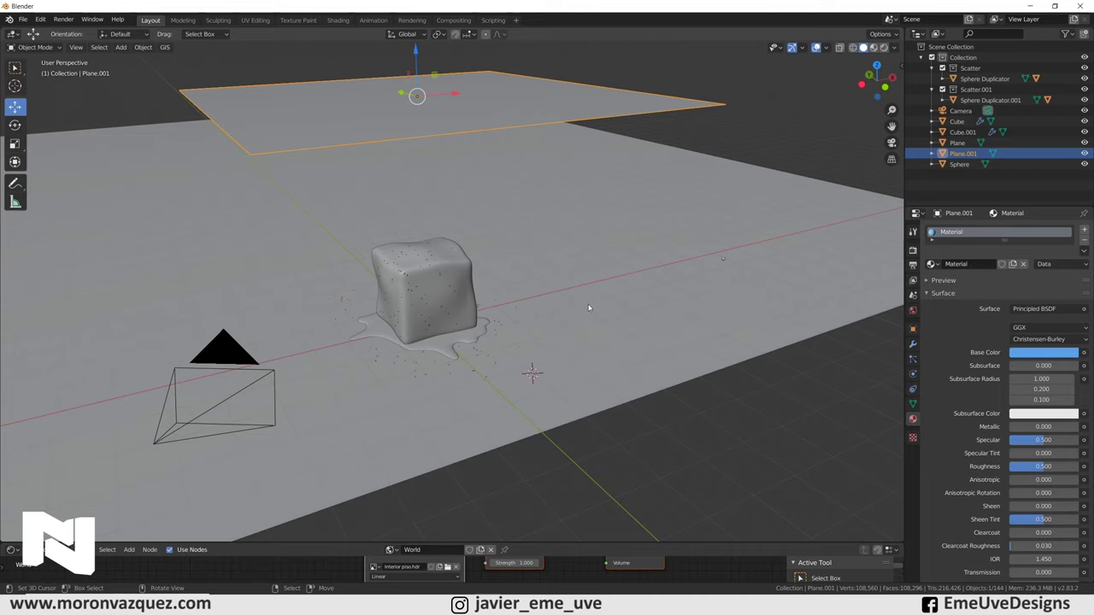
Add another plane and scale it up to 1.317 beside the ice cube.
key(shift+a)
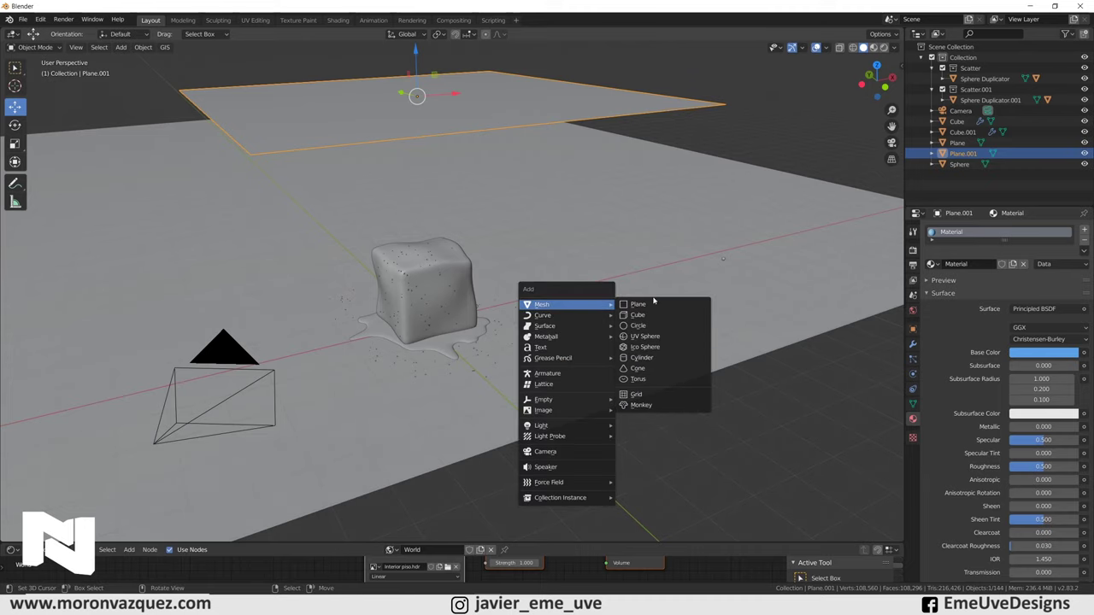
click(653, 302)
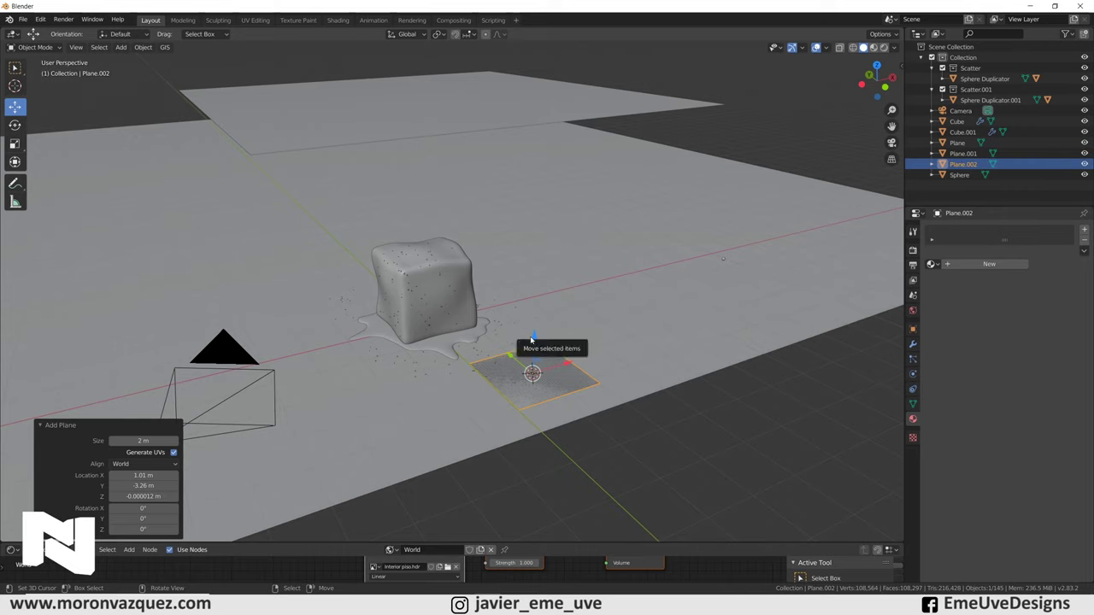
click(15, 144)
mouse_move(571, 367)
mouse_down()
mouse_move(584, 355)
mouse_move(600, 373)
mouse_up()
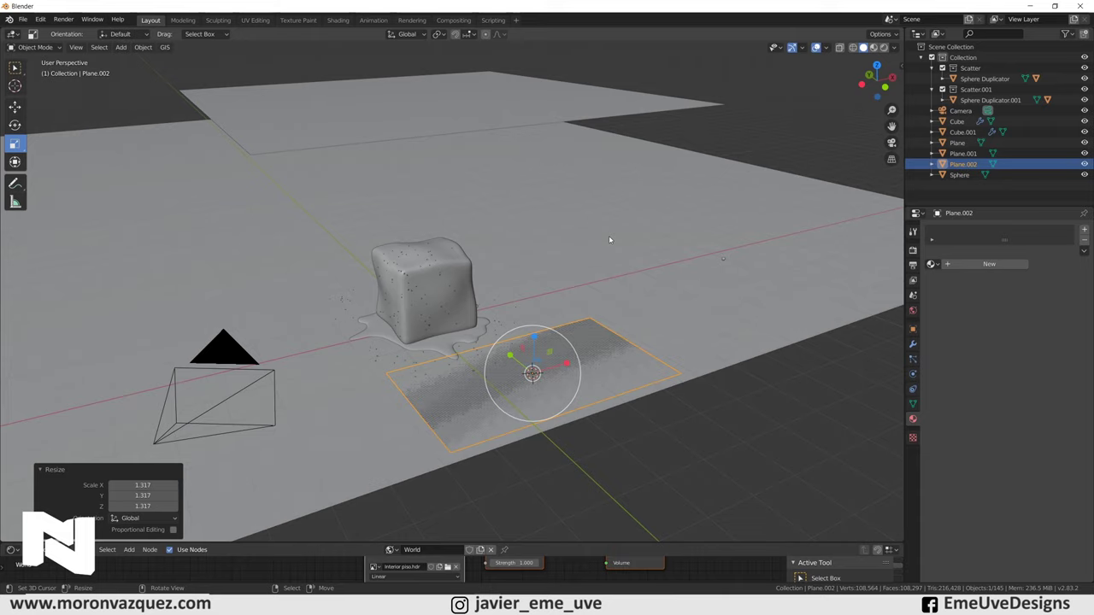
Rotate the plane 90° on X and about 43° on Z, then view through the camera.
key(r)
key(x)
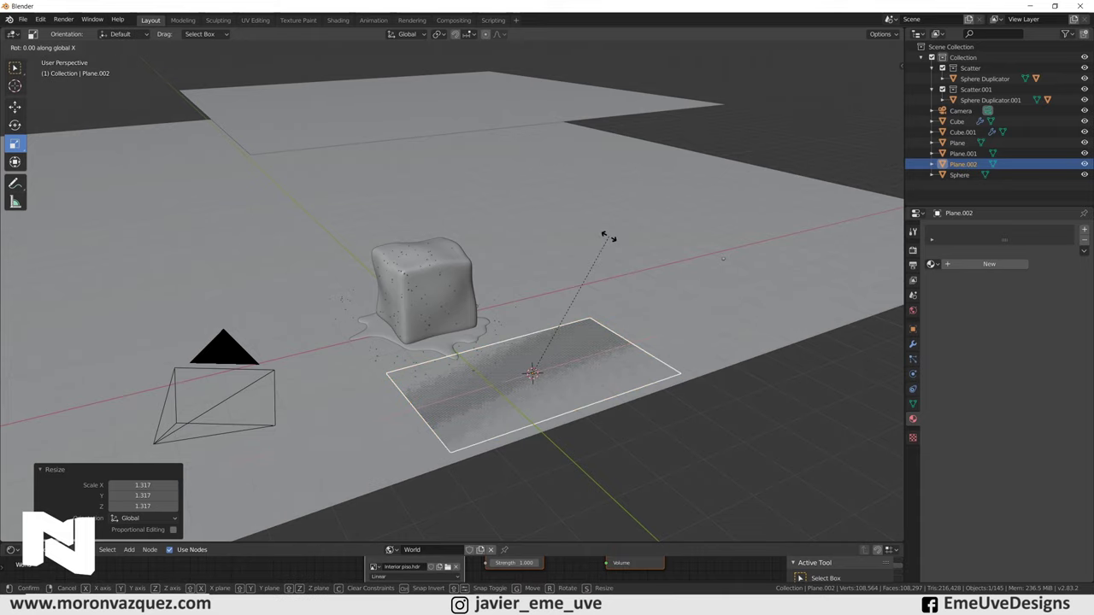
text(90)
key(Return)
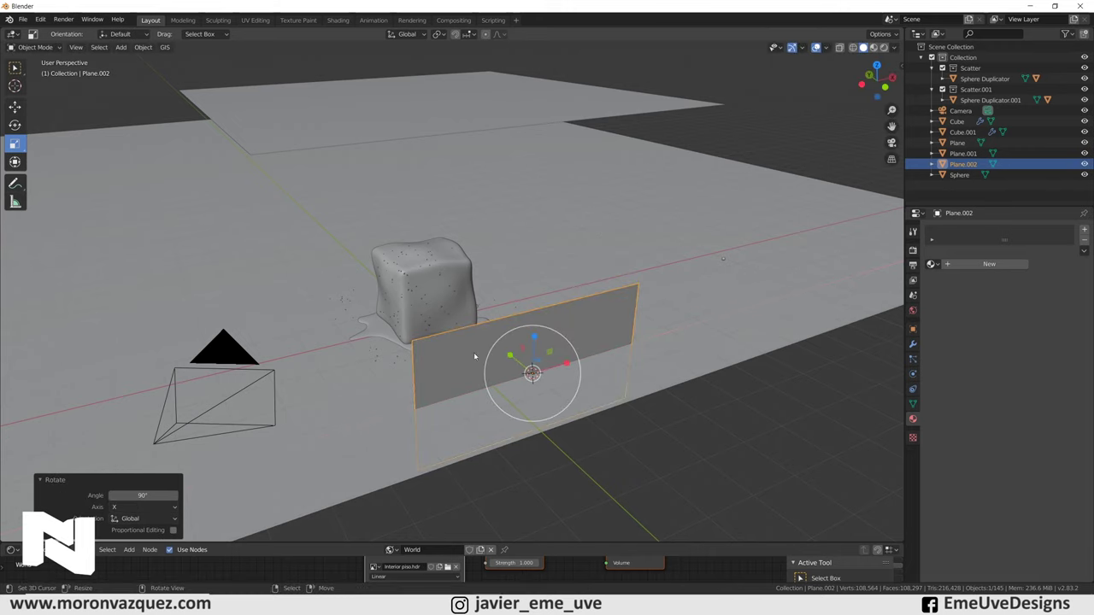
click(15, 124)
drag(530, 396, 549, 389)
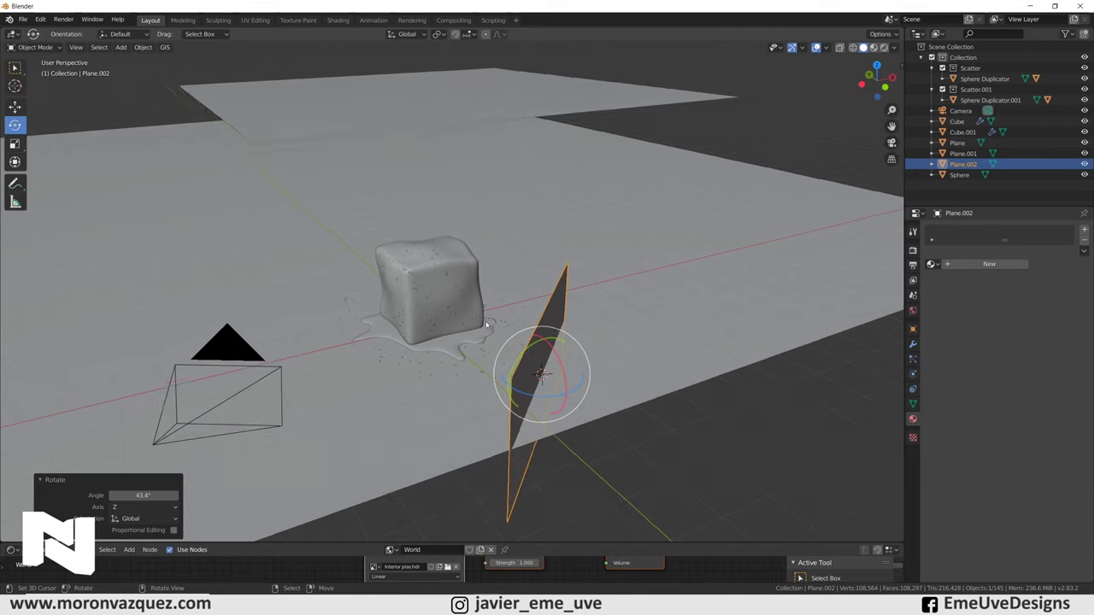
key(KP_0)
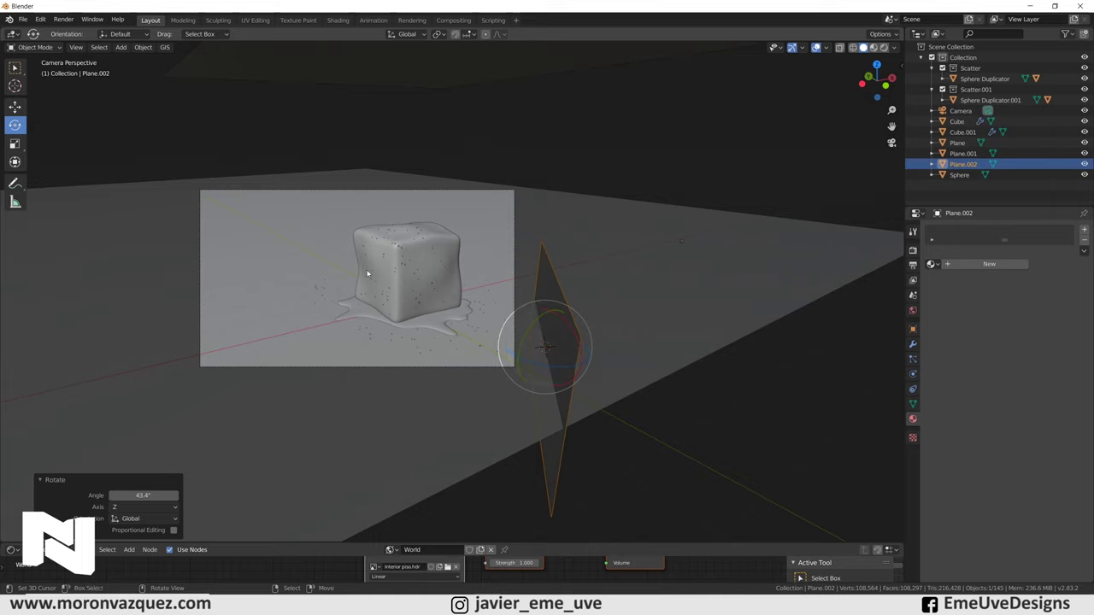
Split the viewport into a camera view and a free 3D view framing the plane and cube.
drag(904, 538, 507, 452)
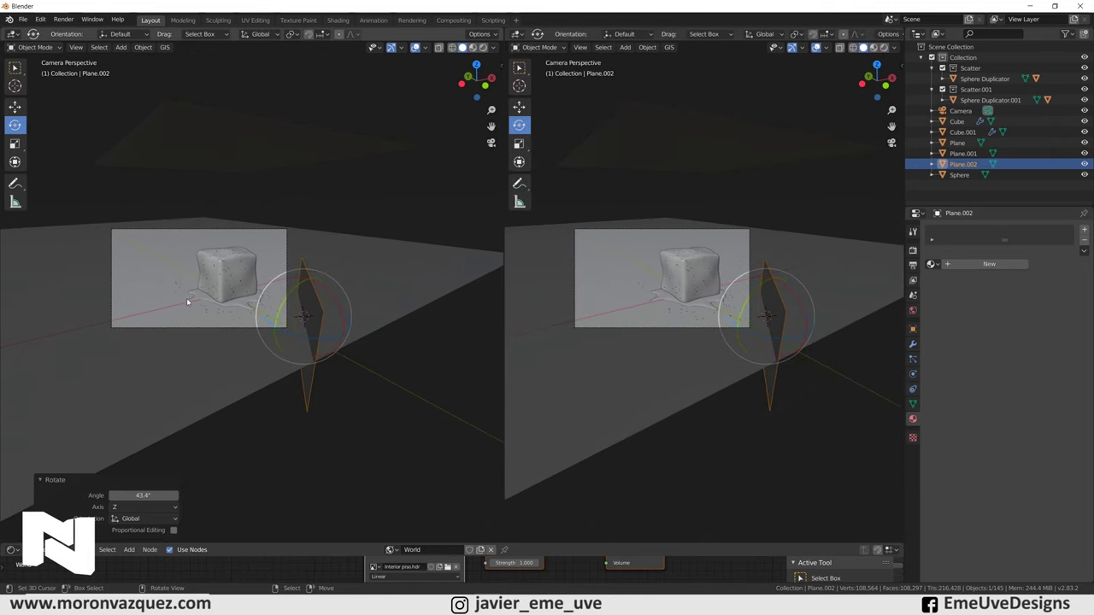
scroll(185, 296, up, 2)
mouse_move(732, 332)
middle_down()
mouse_move(723, 320)
mouse_move(741, 336)
middle_up()
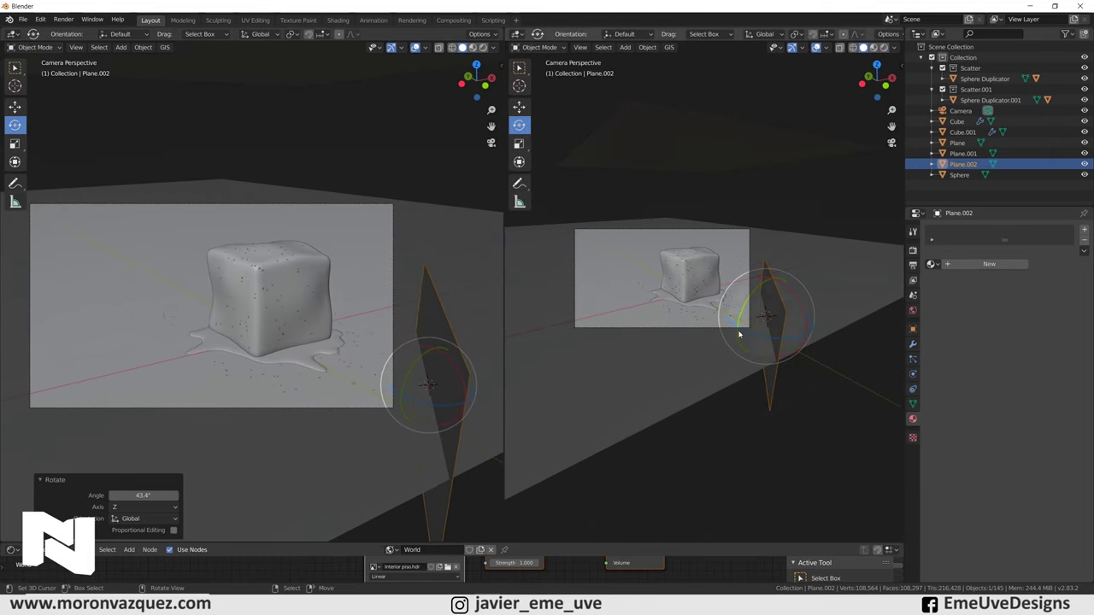
middle_drag(664, 291, 680, 294)
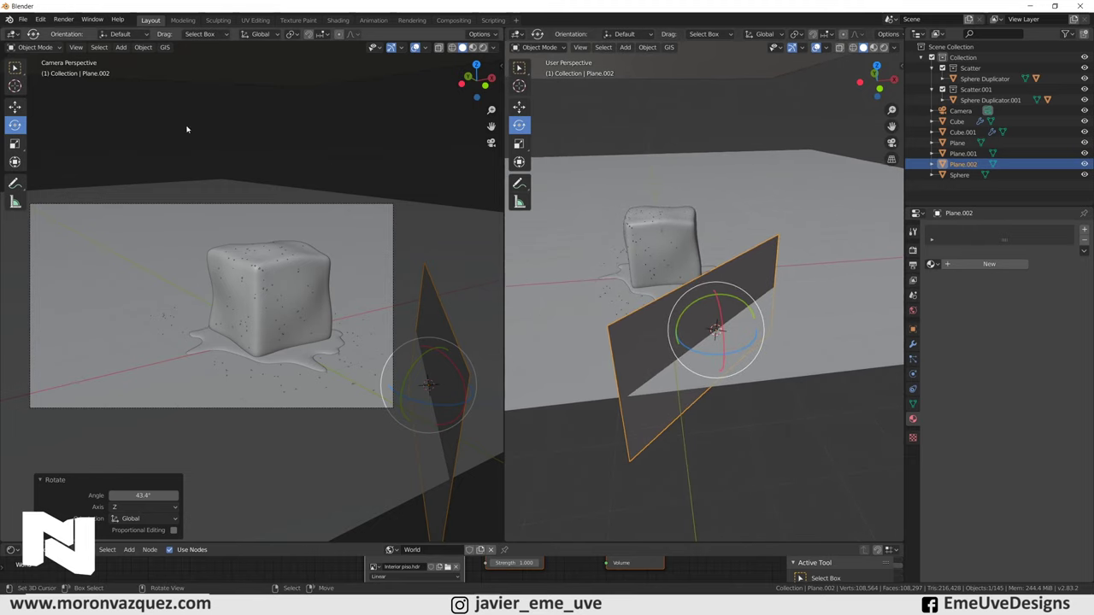
Shift the upright plane -0.38 m along X beside the cube and create a new material.
click(15, 105)
mouse_move(757, 321)
mouse_down()
mouse_move(824, 309)
mouse_move(808, 218)
mouse_up()
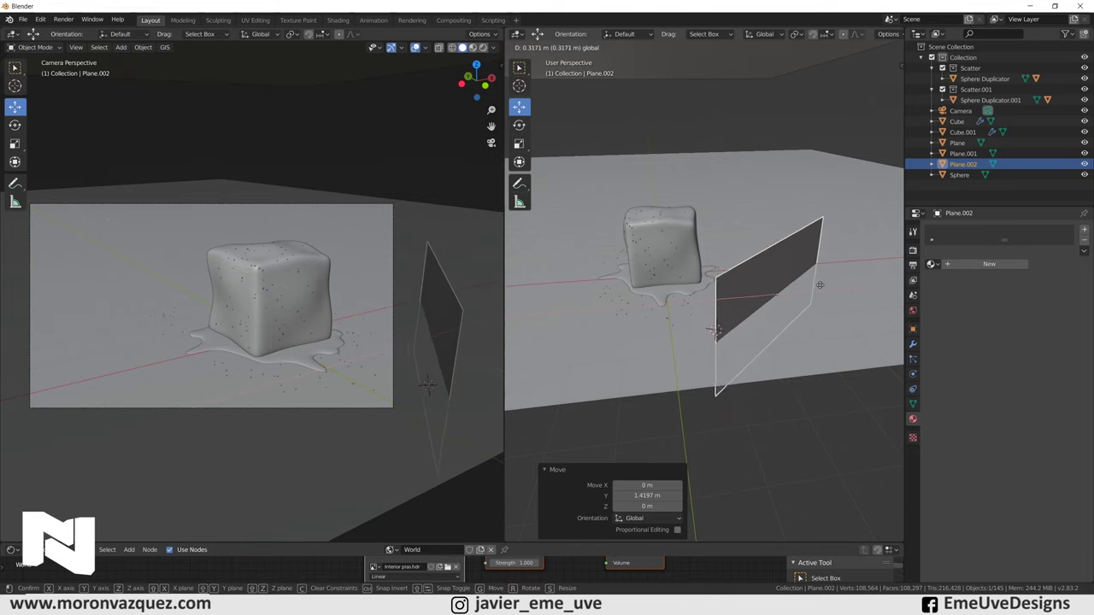
drag(808, 217, 826, 249)
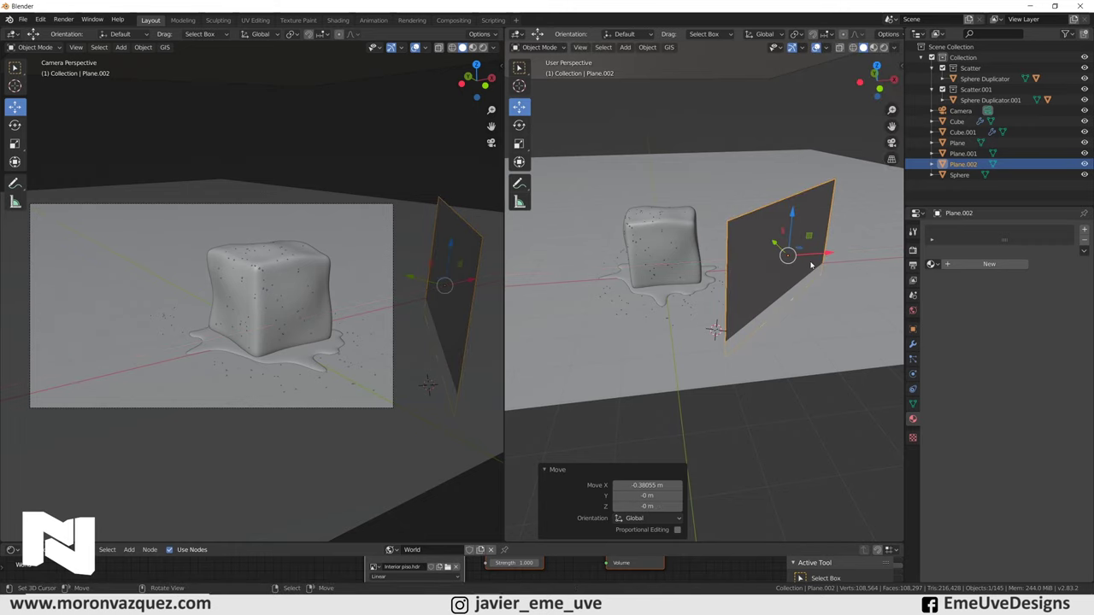
shift+middle_drag(419, 339, 437, 338)
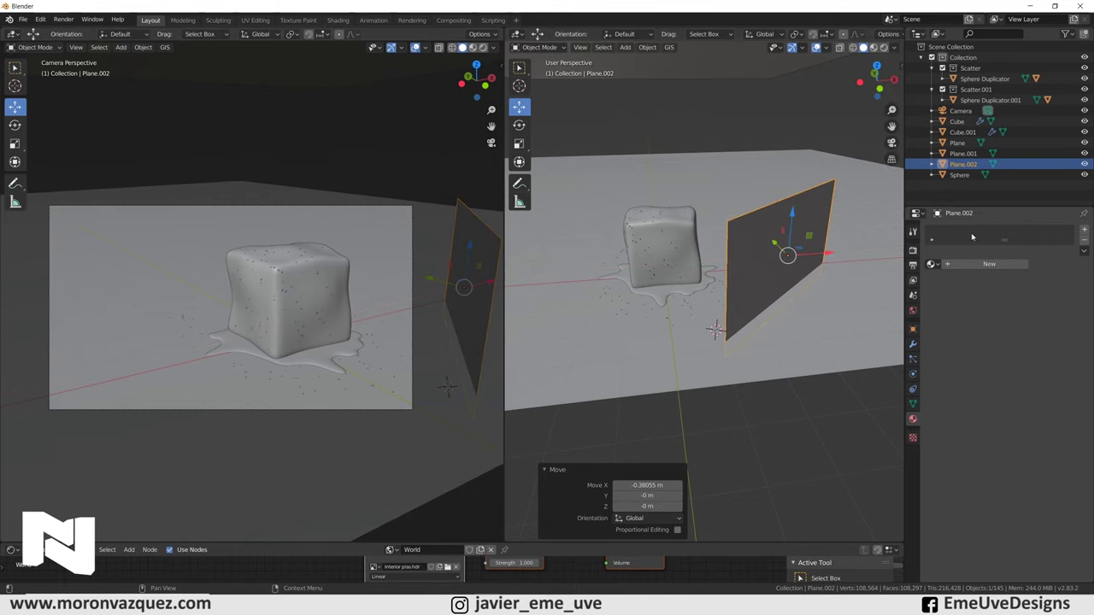
click(989, 264)
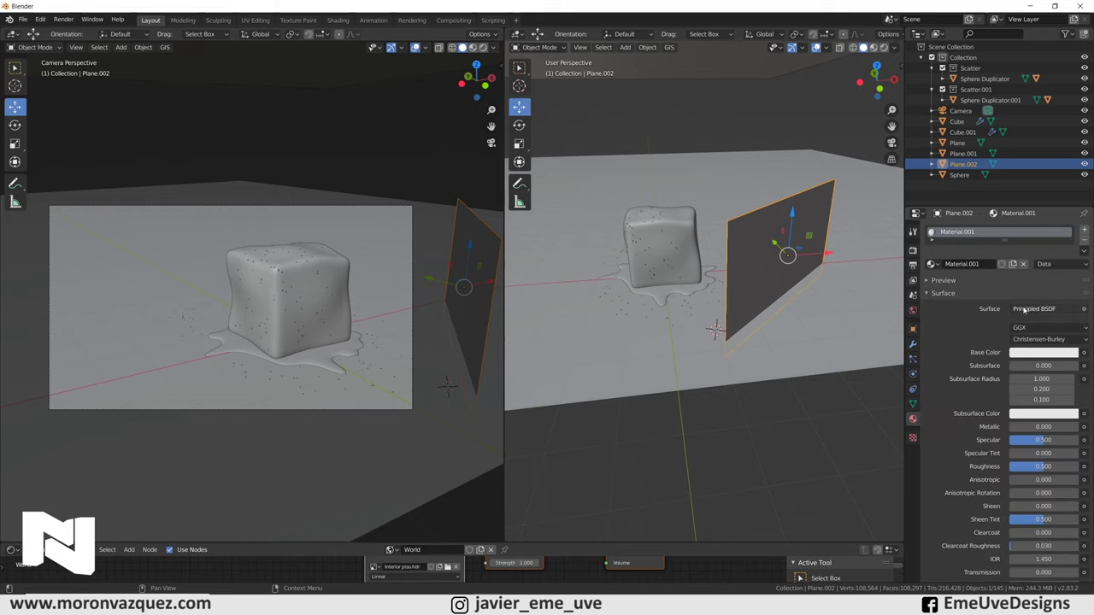
Set the upright plane's material surface to Emission and show the camera view in Rendered shading.
click(1038, 311)
click(968, 380)
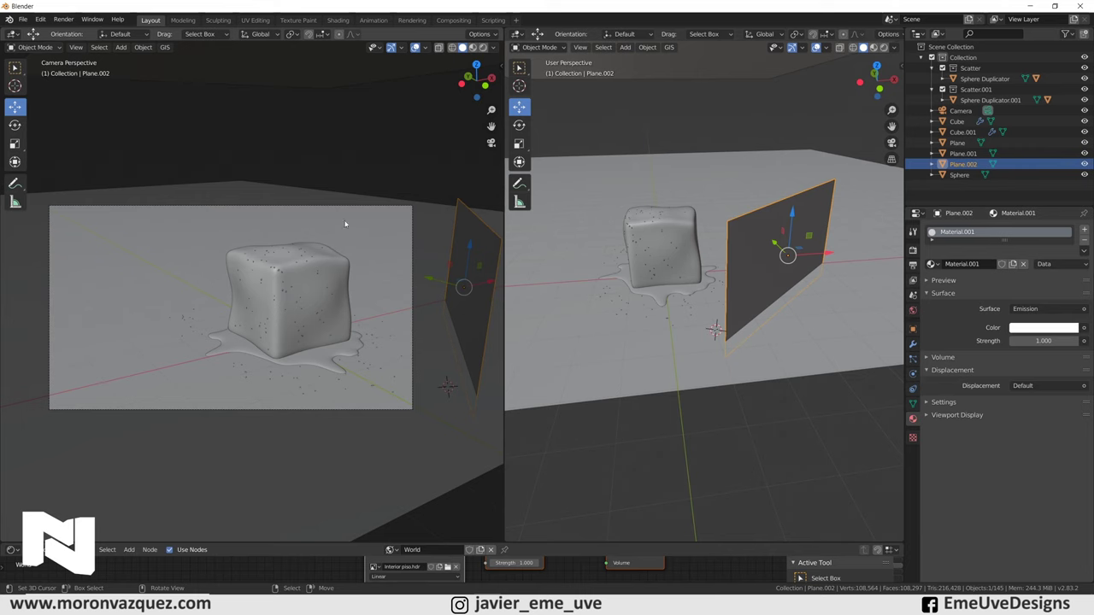
click(483, 47)
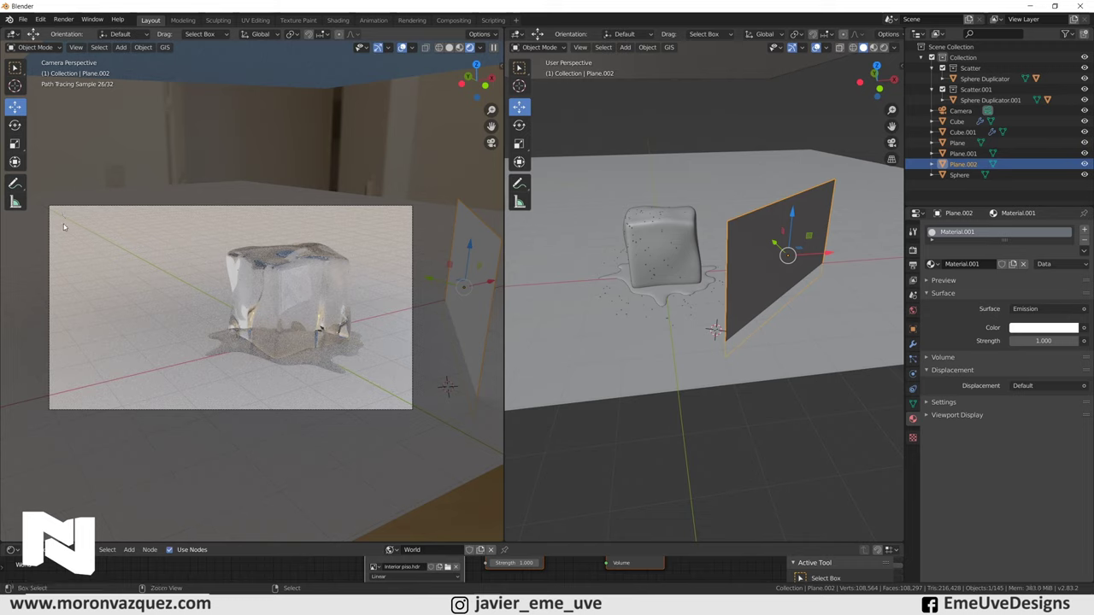
key(ctrl+b)
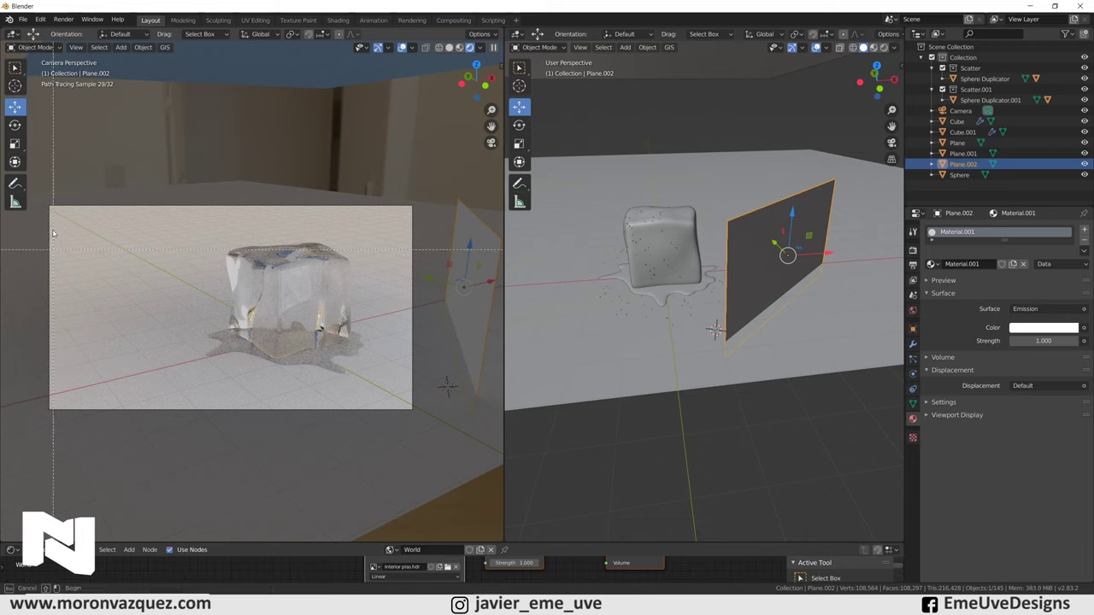
Limit the render region to the camera frame and raise emission strength to 8.2.
mouse_move(49, 207)
mouse_down()
mouse_move(327, 314)
mouse_move(411, 409)
mouse_up()
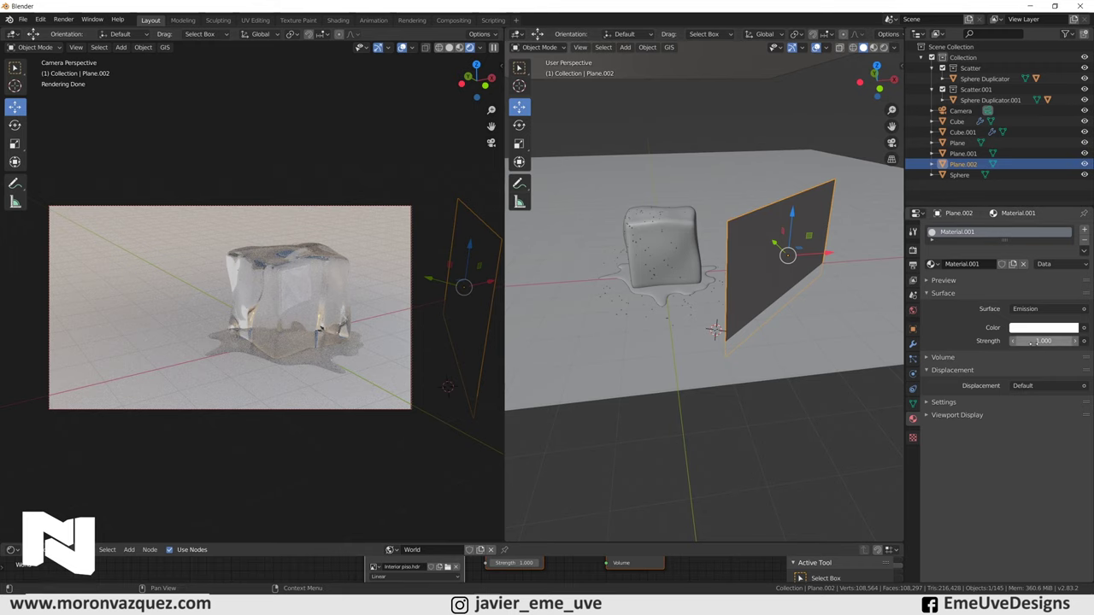
drag(1044, 340, 1068, 340)
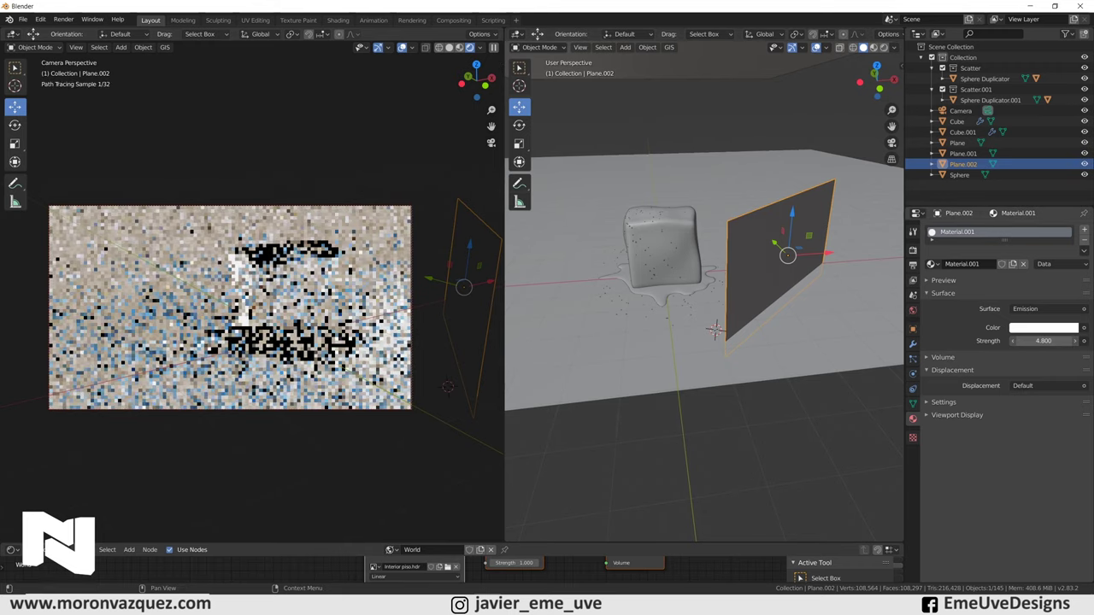
drag(1044, 340, 1026, 340)
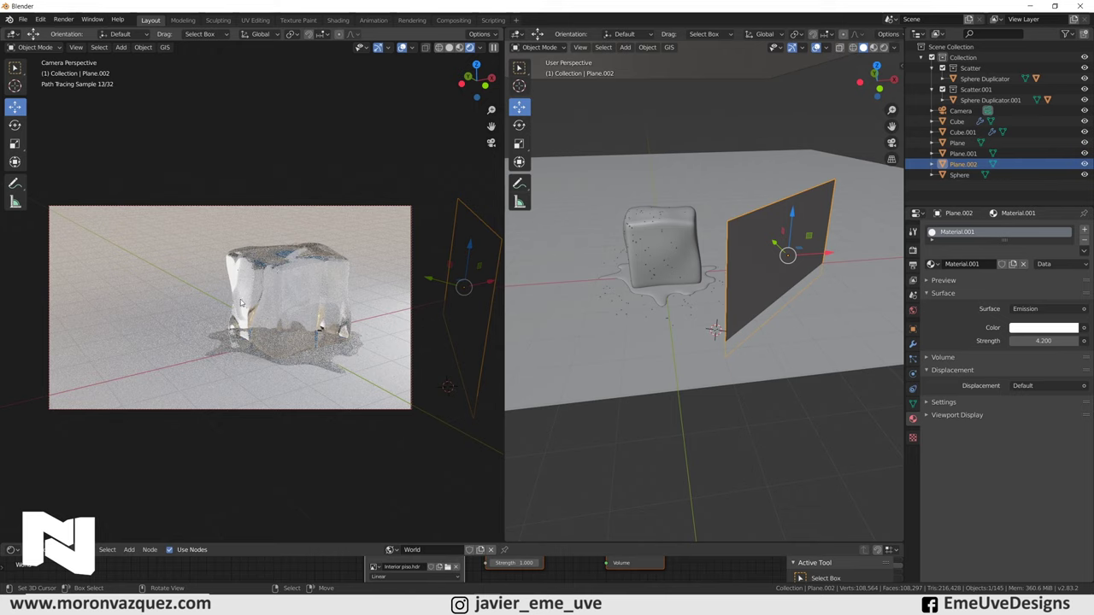
drag(1042, 340, 1072, 340)
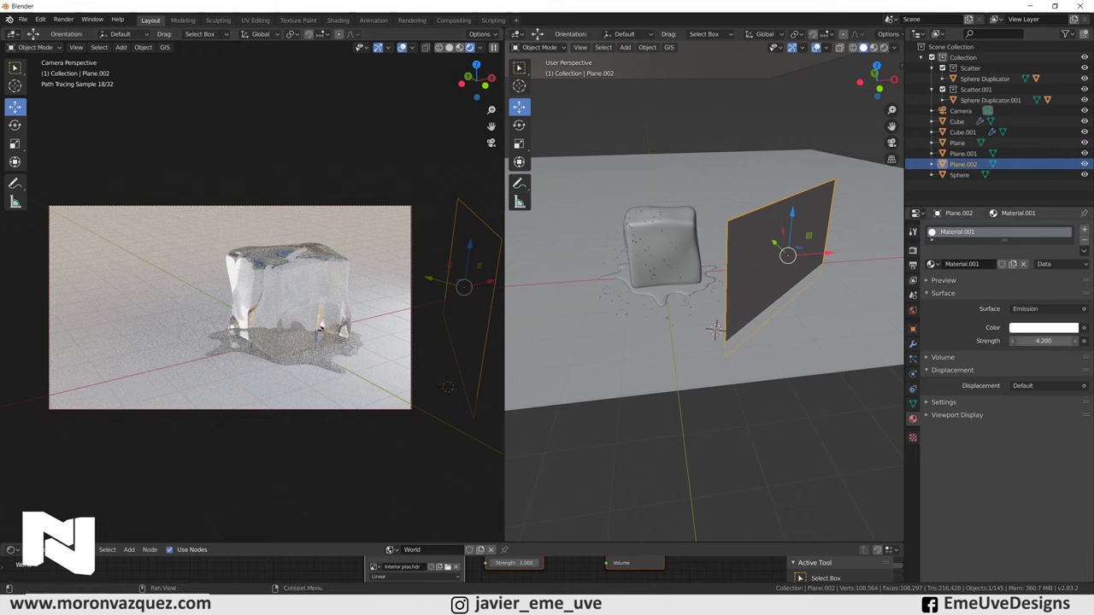
drag(1043, 341, 1072, 340)
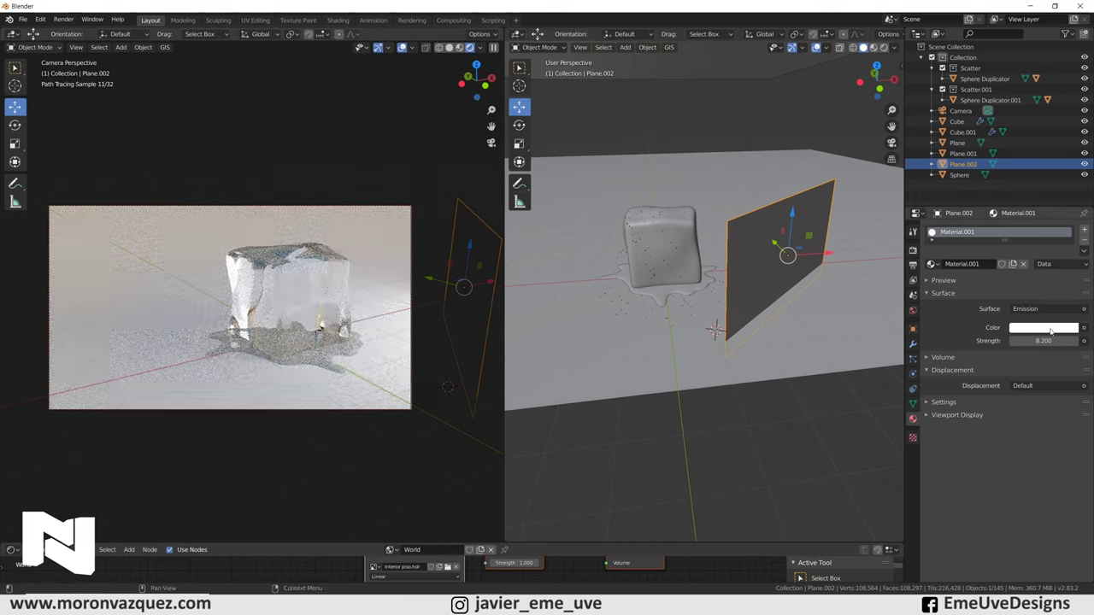
Tint the light plane's emission colour pale blue.
click(1050, 331)
click(1029, 205)
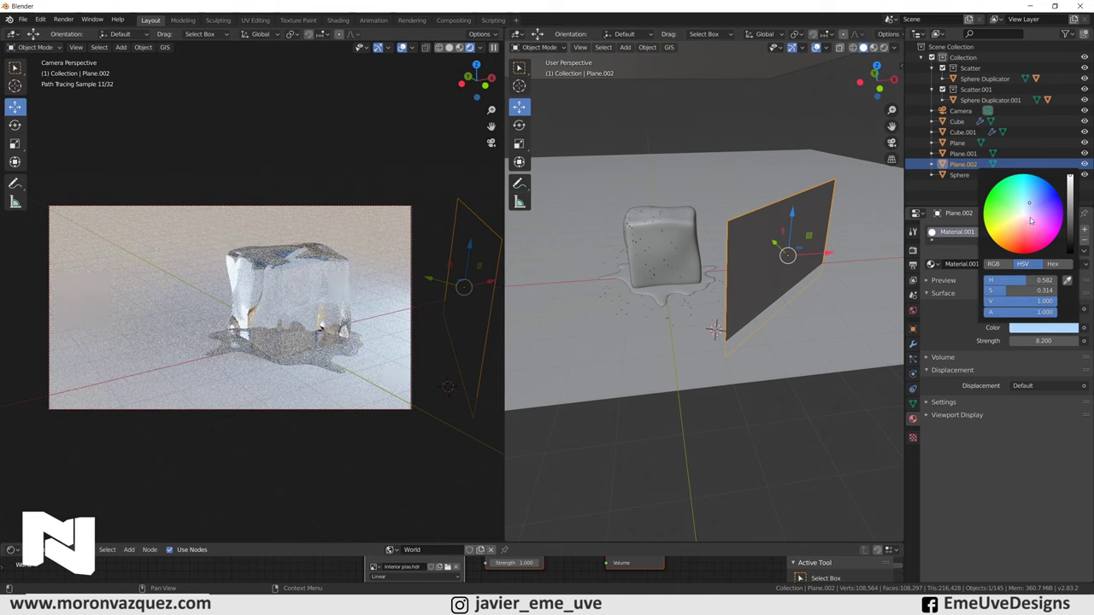
click(1028, 206)
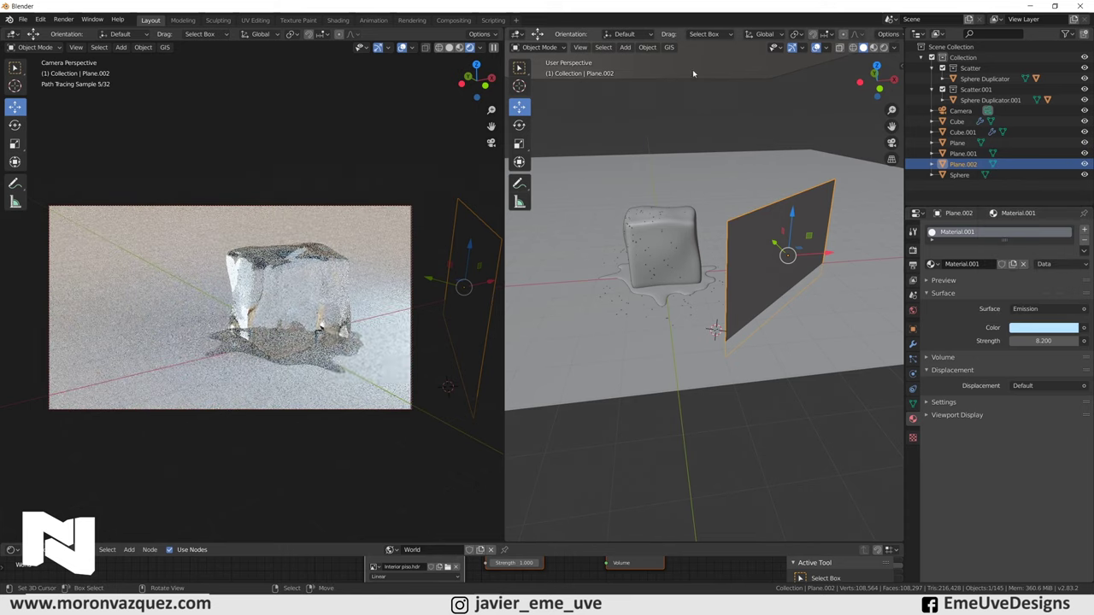
click(692, 65)
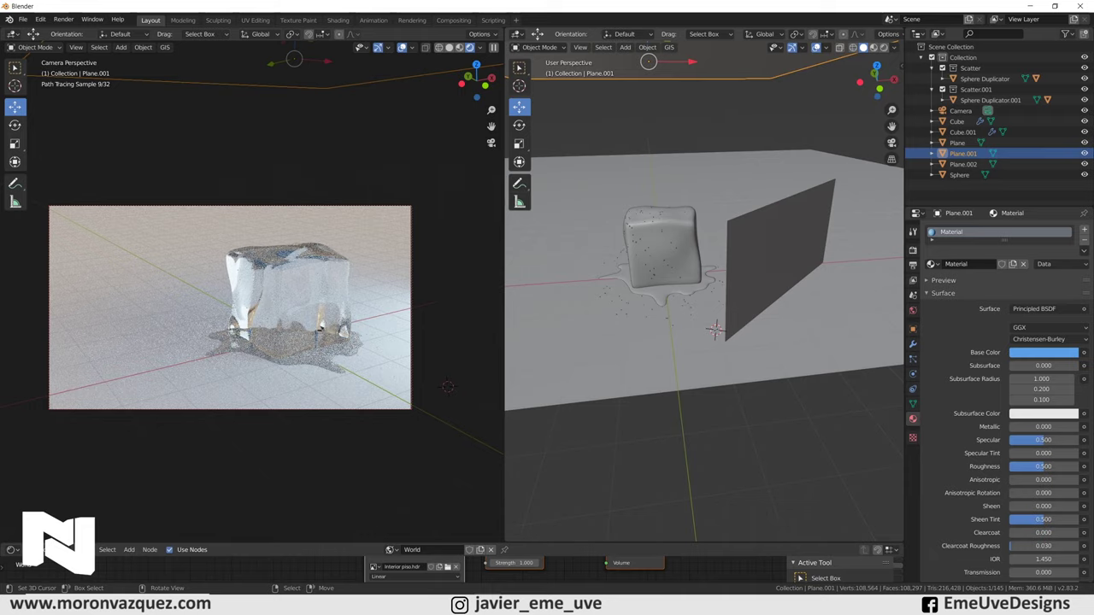
Scale Plane.001 by about 1.527 and isolate it in local view with only it selected.
key(s)
key(Return)
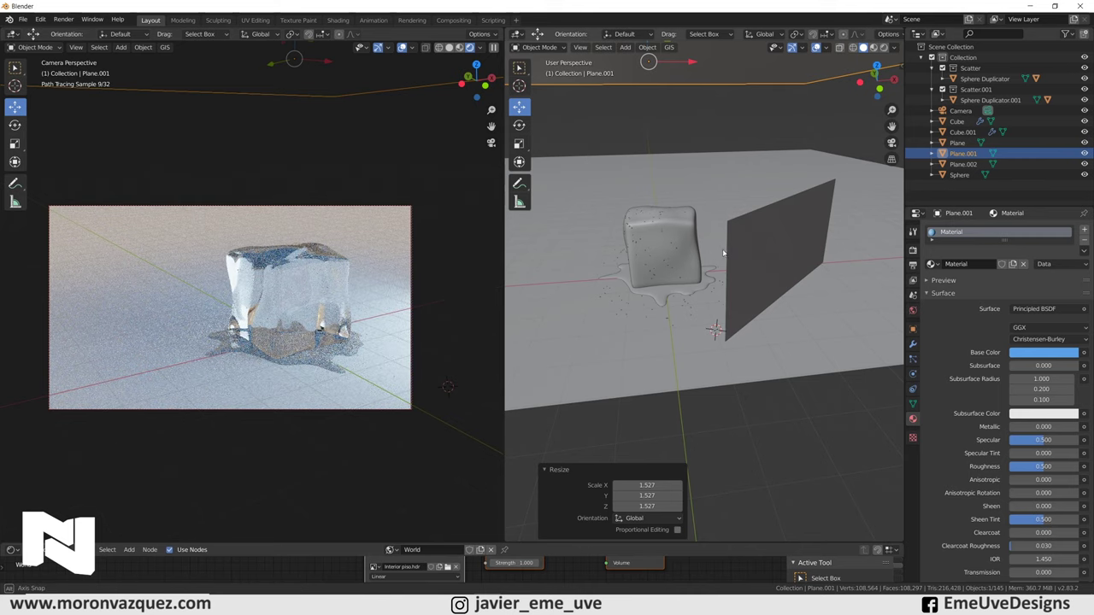
key(KP_Divide)
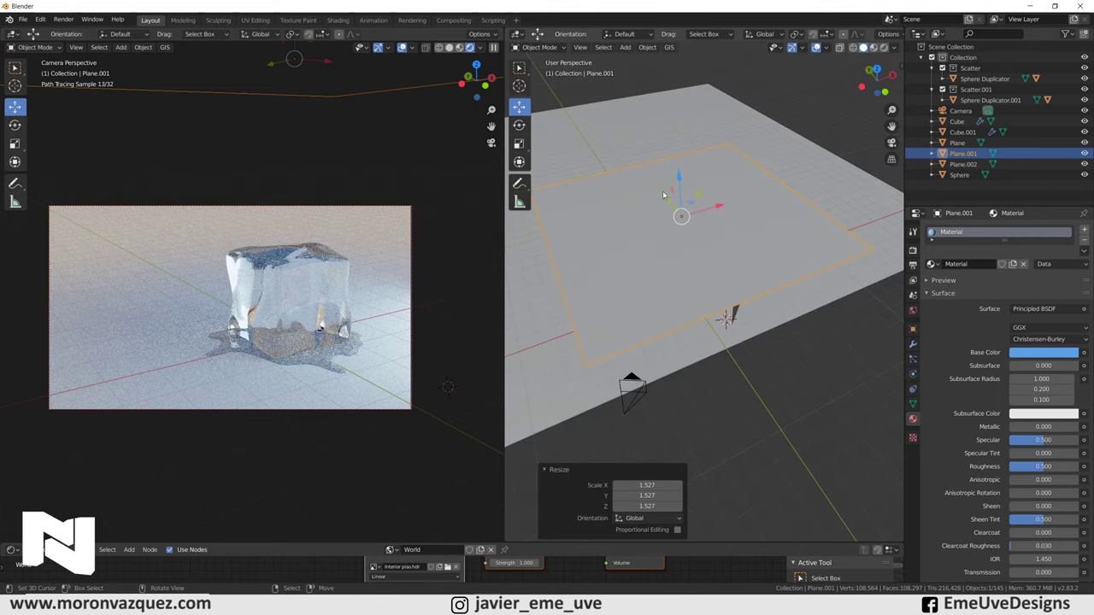
shift+click(666, 199)
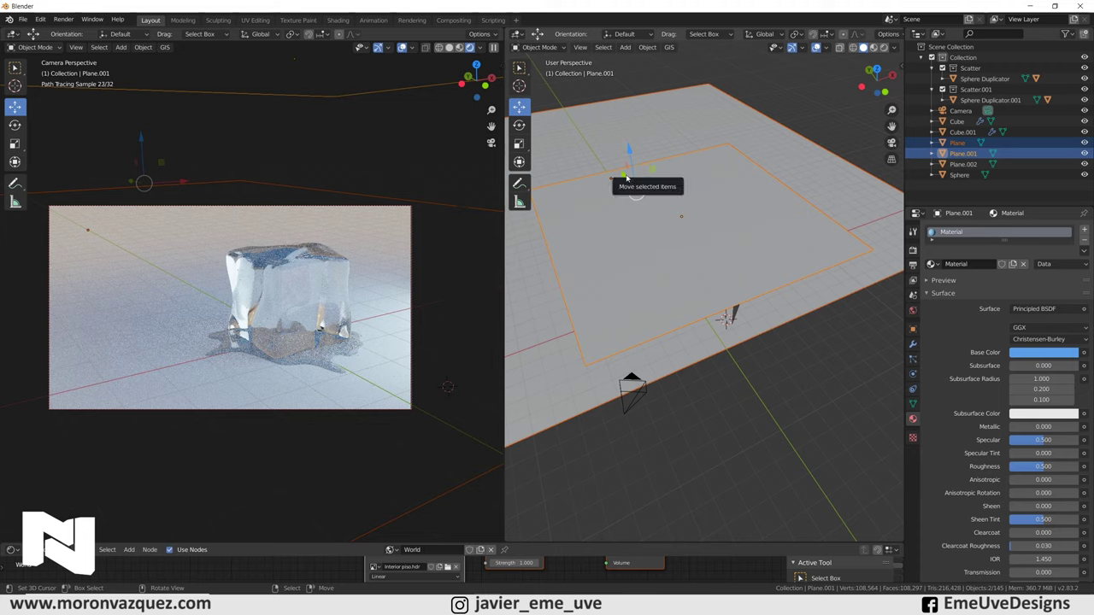
click(801, 365)
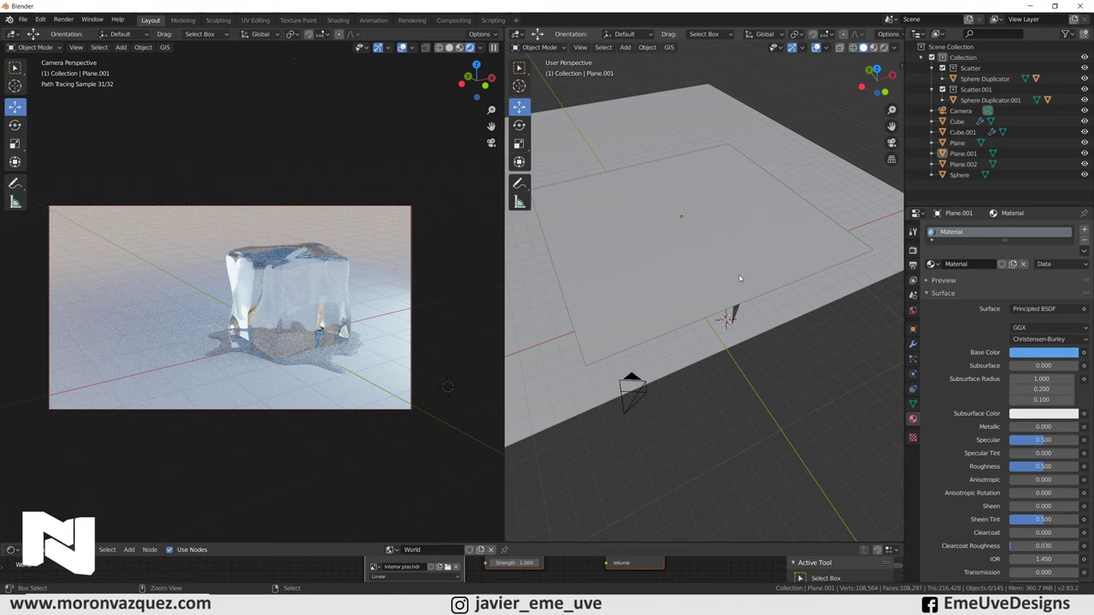
key(ctrl+z)
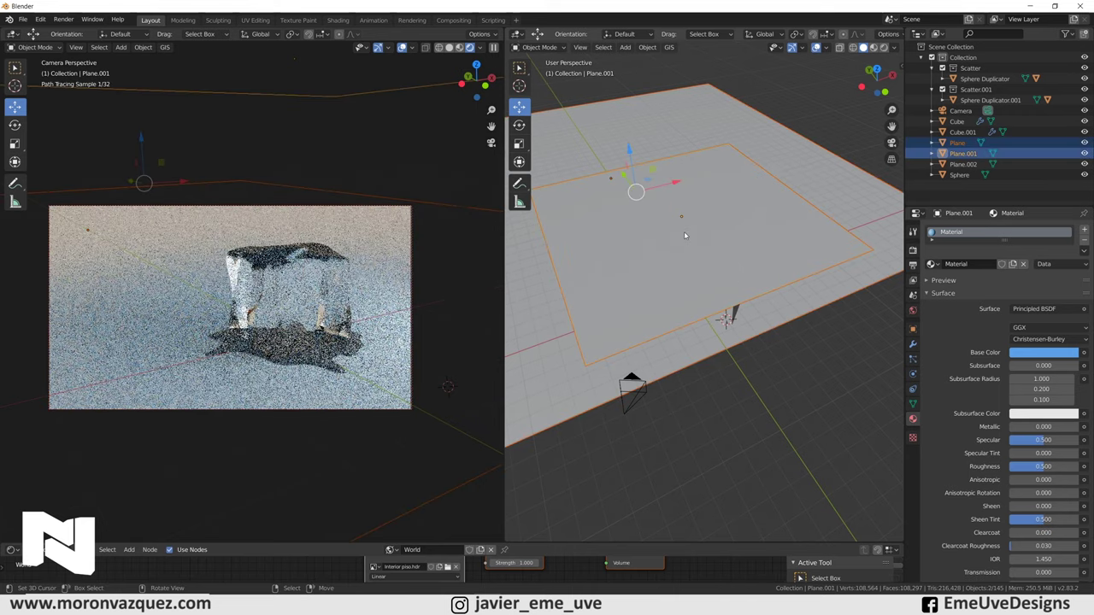
key(ctrl+z)
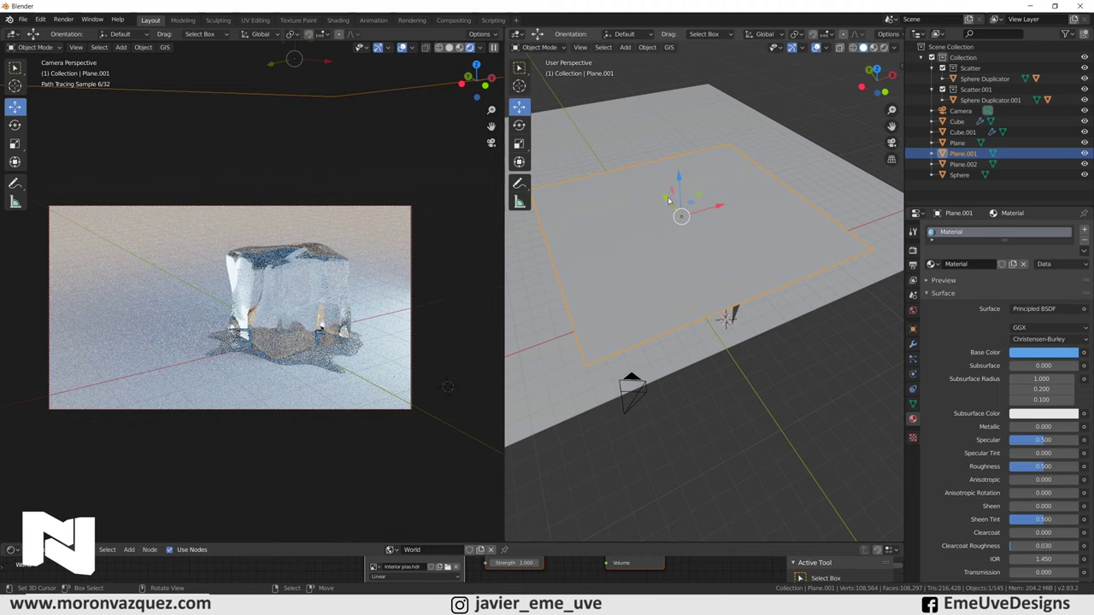
Move Plane.001 2.9294 m along Y with the camera view in solid shading.
key(shift+space)
key(space)
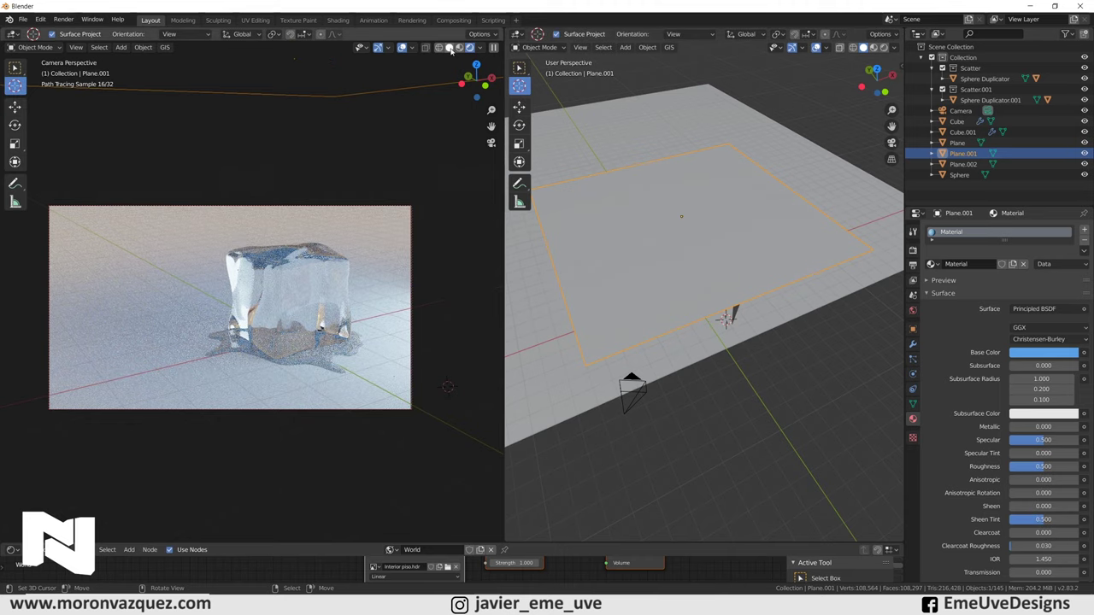
click(450, 47)
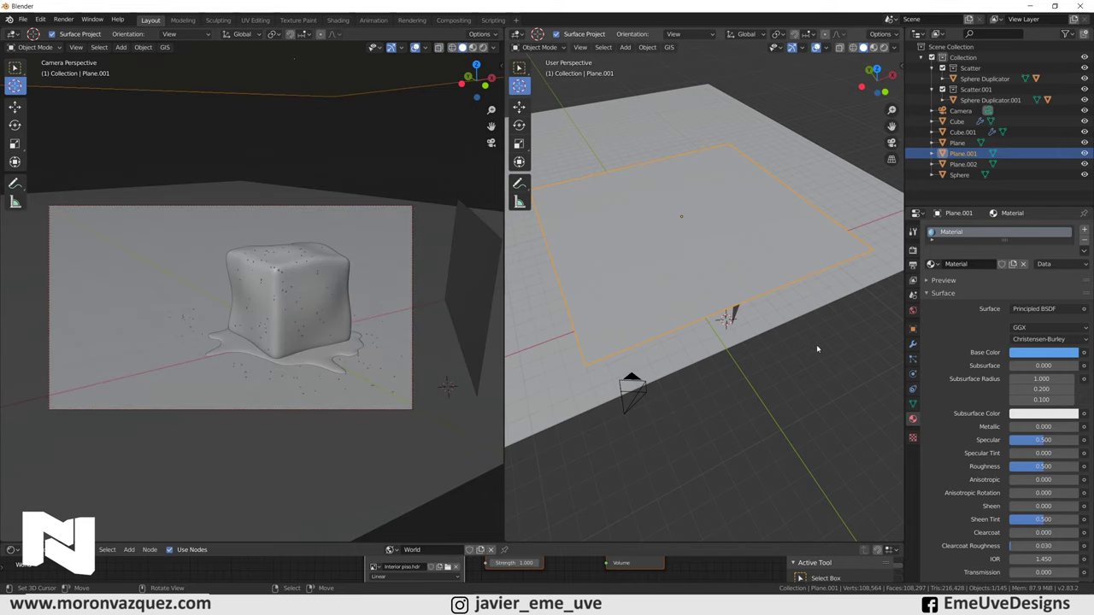
mouse_move(801, 382)
middle_down()
mouse_move(786, 359)
mouse_move(693, 362)
mouse_move(671, 232)
middle_up()
key(shift+space)
key(g)
drag(736, 189, 781, 186)
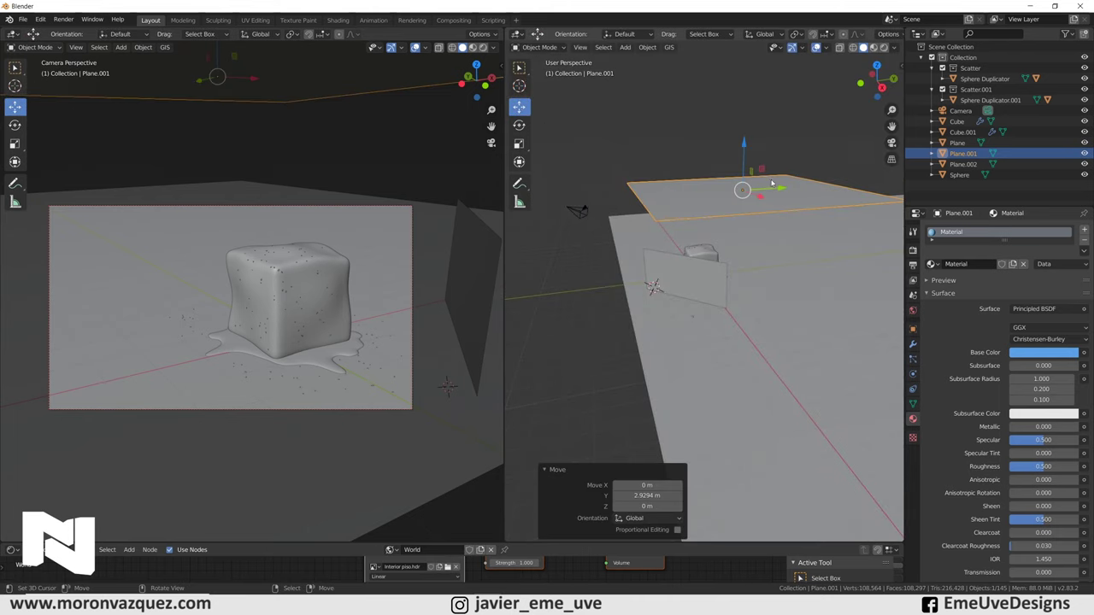
Preview the camera render, return to solid, and merge the two views into one.
click(481, 47)
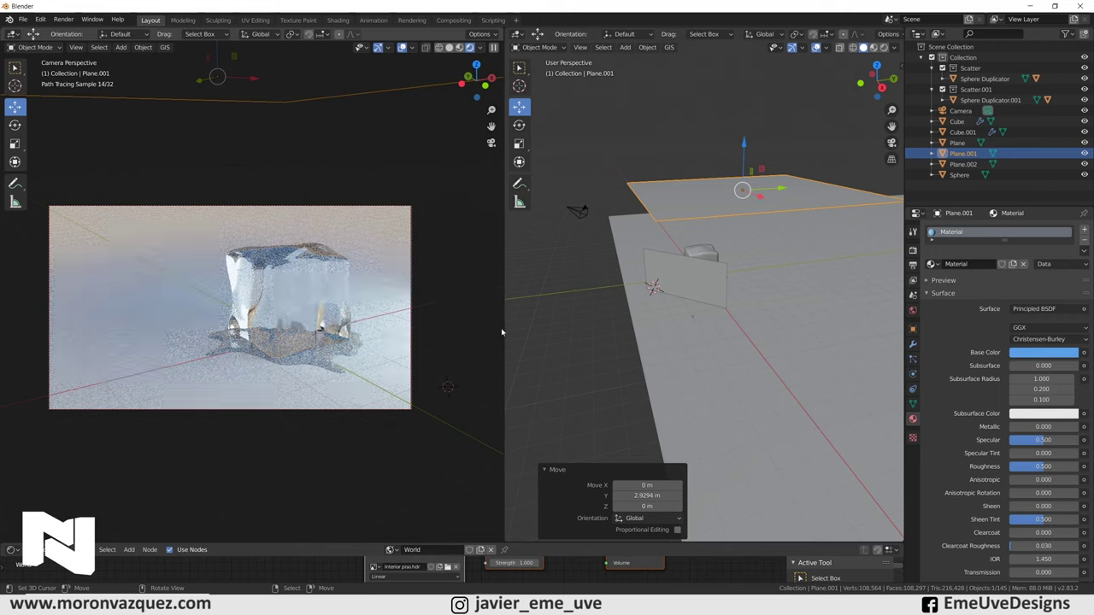
click(449, 47)
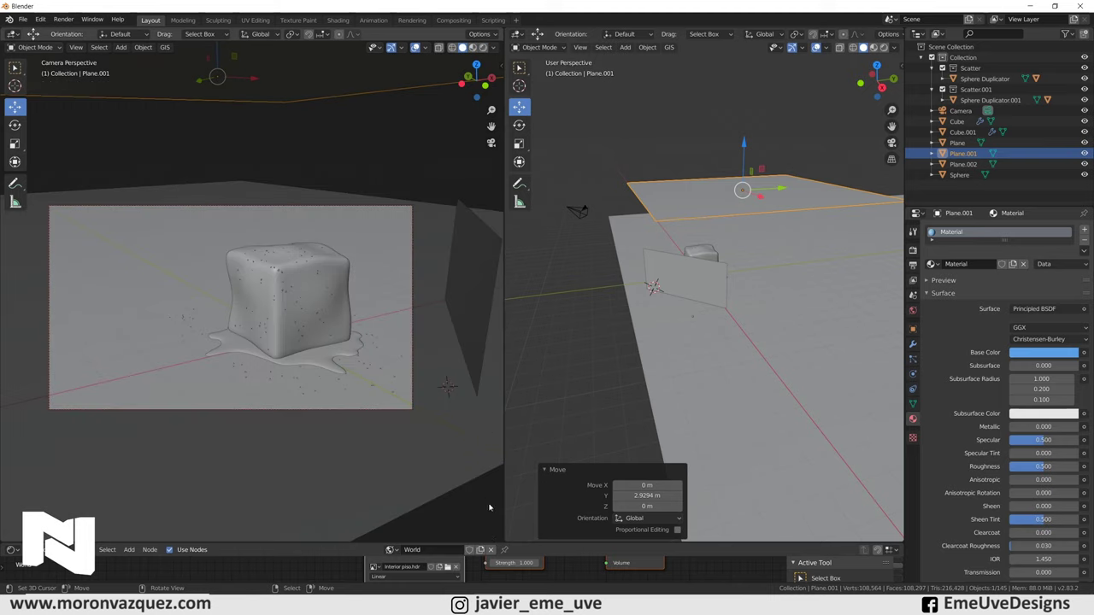
drag(507, 540, 483, 499)
middle_drag(483, 499, 547, 371)
key(KP_0)
key(KP_0)
mouse_move(559, 294)
middle_down()
mouse_move(610, 361)
mouse_move(599, 276)
middle_up()
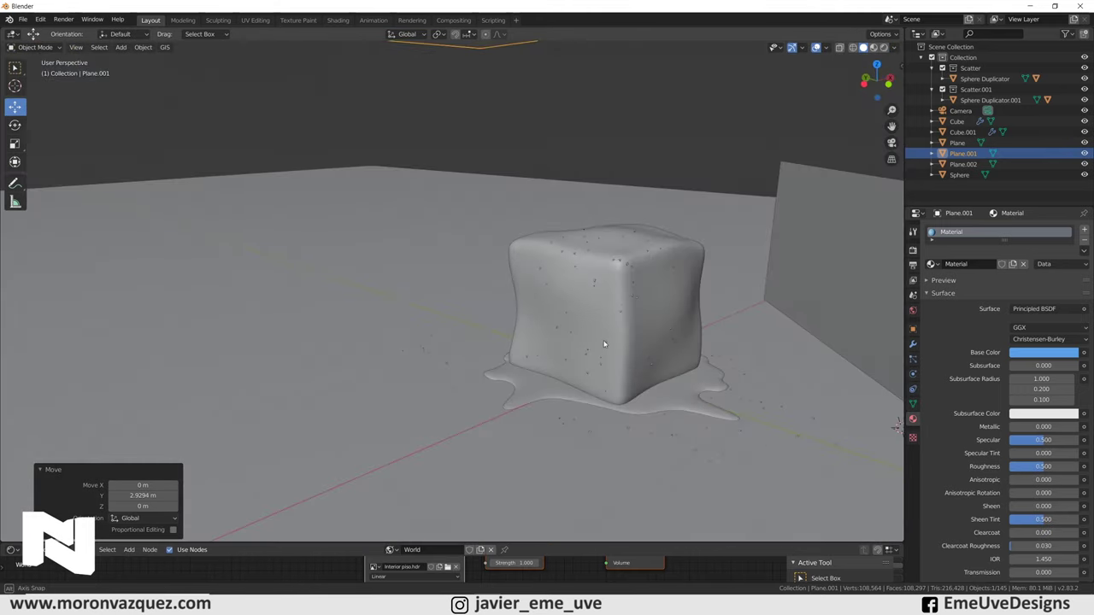
Duplicate the ice cube with its plane and droplets and move the copy back along Y.
click(596, 282)
click(596, 285)
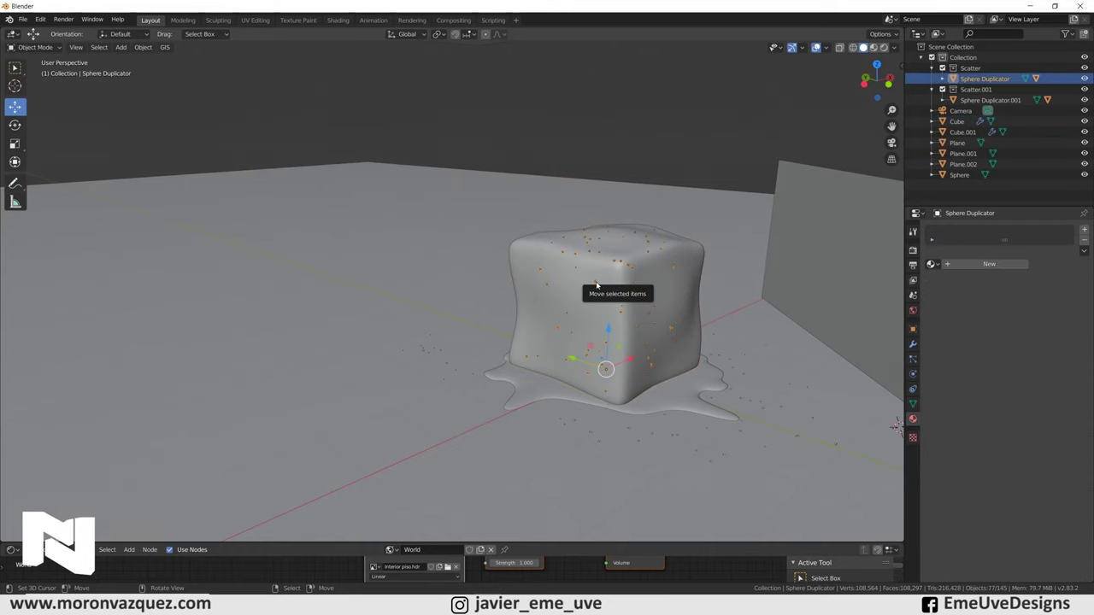
click(615, 281)
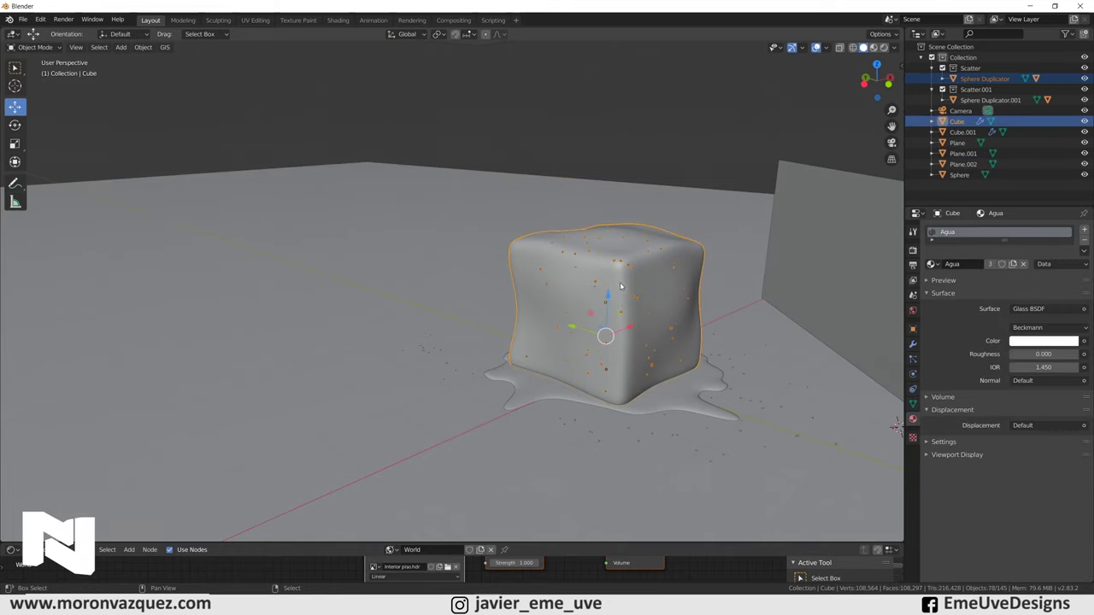
key(shift+d)
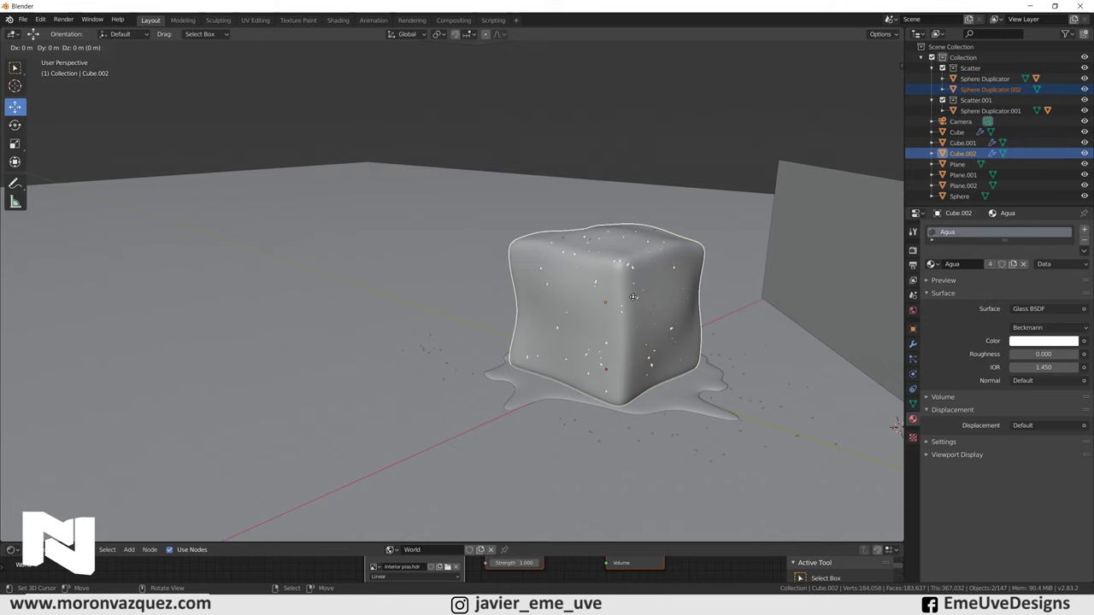
right_click(634, 296)
drag(566, 330, 445, 293)
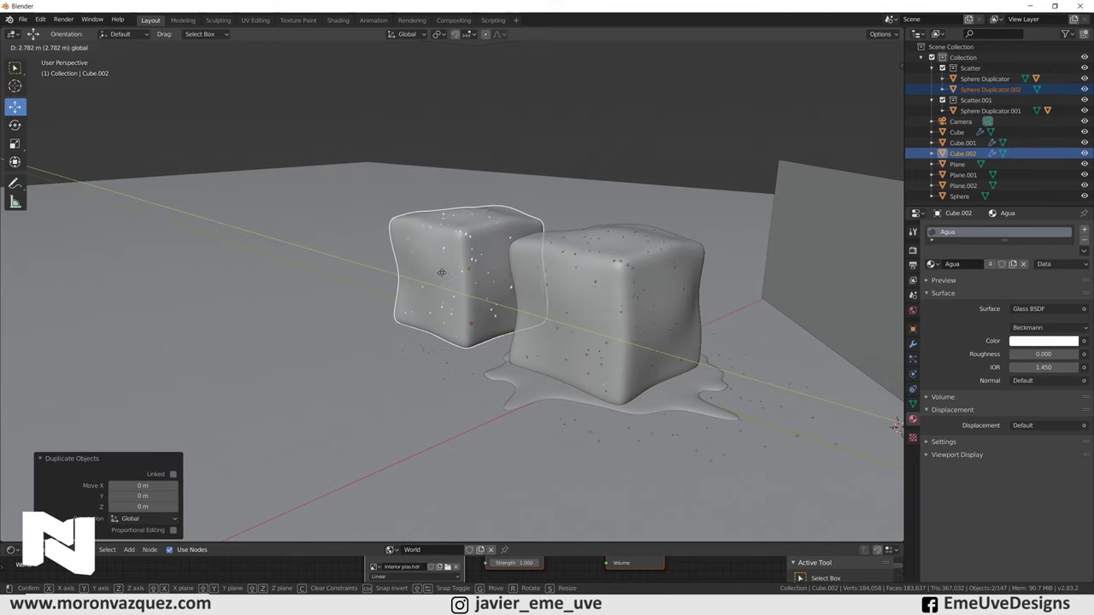
Rotate the duplicate cube 56.7° around Z.
click(15, 125)
key(r)
key(r)
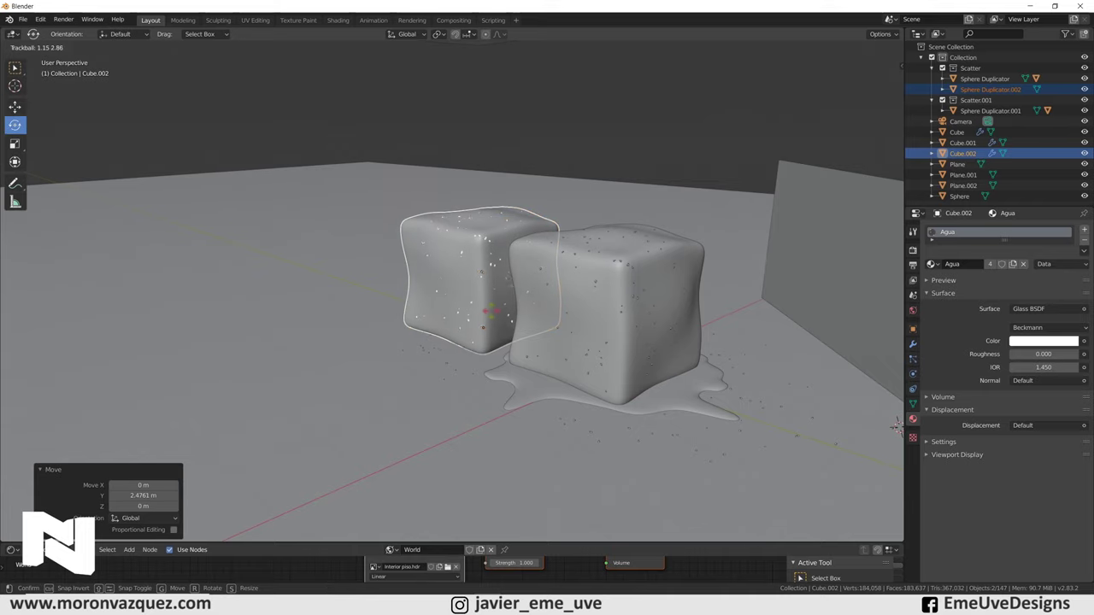
click(483, 314)
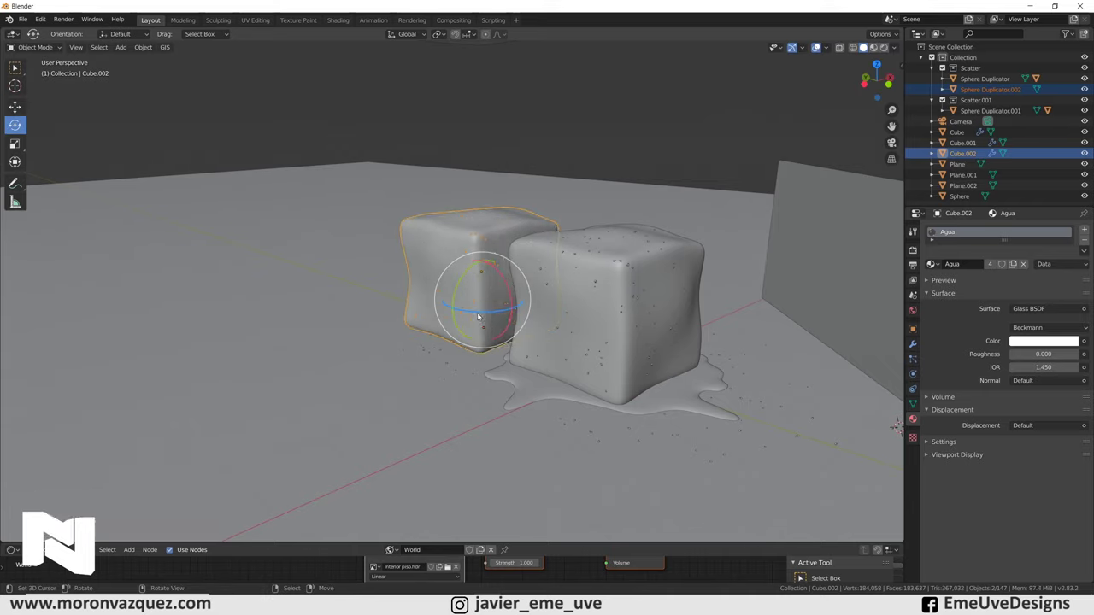
drag(478, 316, 215, 228)
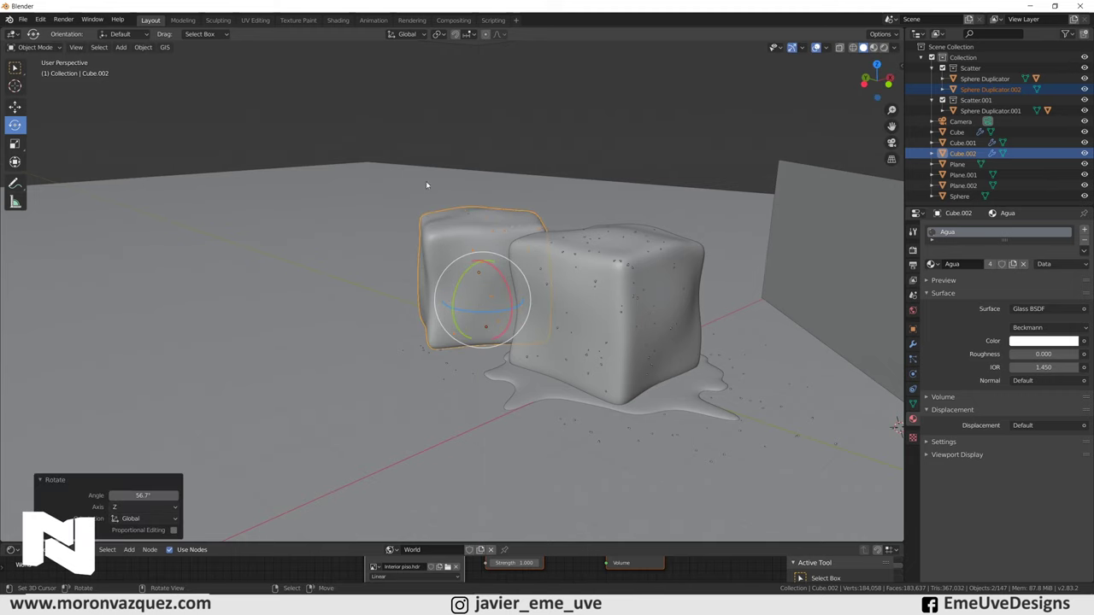
Split the 3D view into two and show the camera view, framed, in the new area.
middle_drag(419, 183, 404, 188)
drag(897, 539, 571, 461)
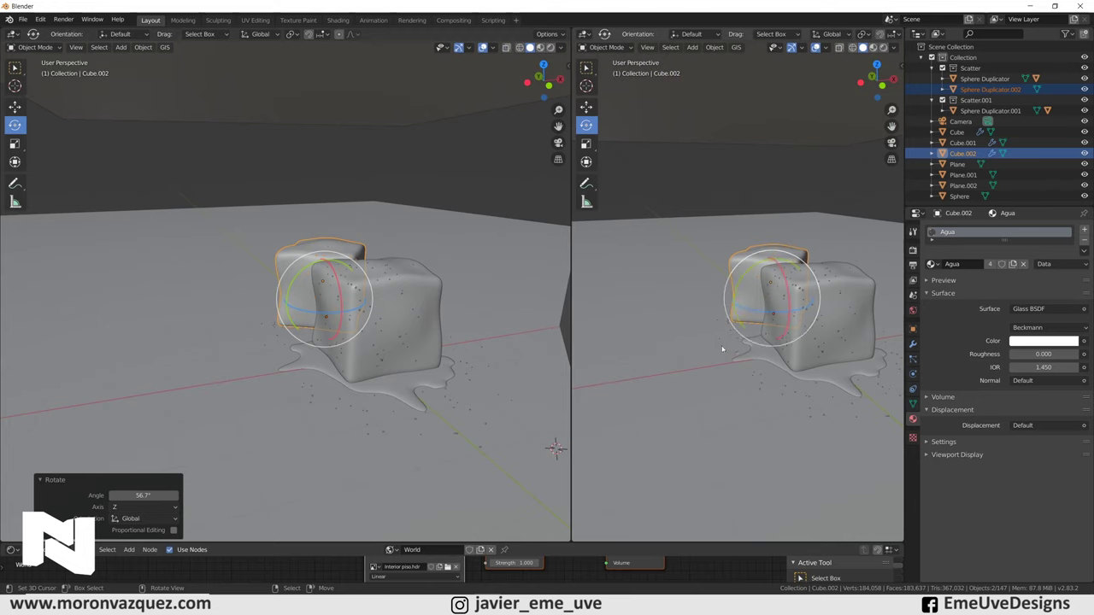
key(KP_0)
key(Home)
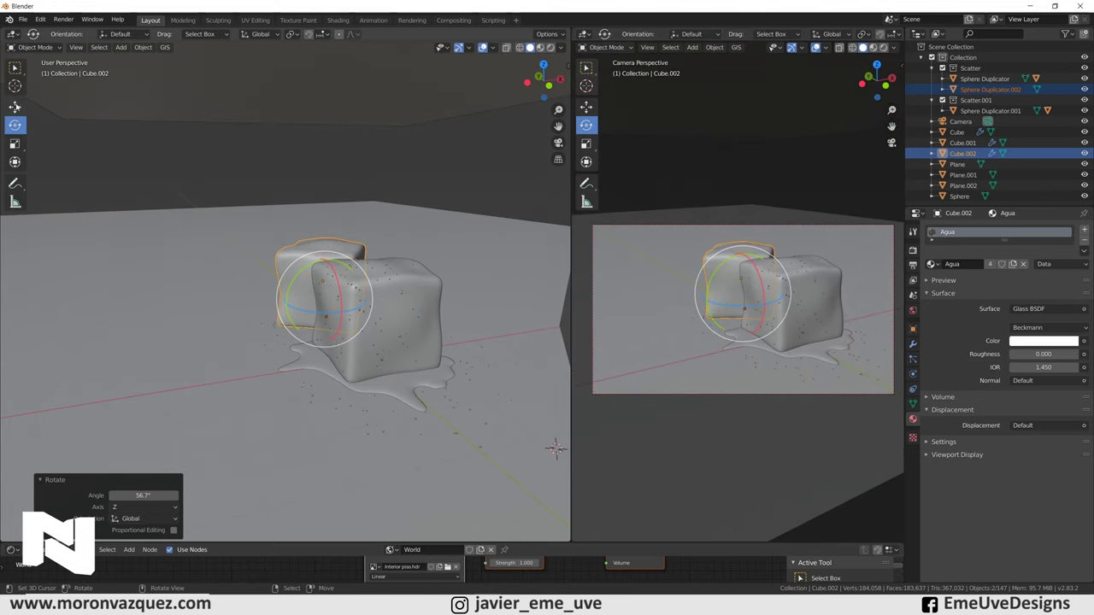
Slide the duplicate left along X, then place a rotated third cube copy on the right.
click(14, 106)
drag(362, 296, 329, 297)
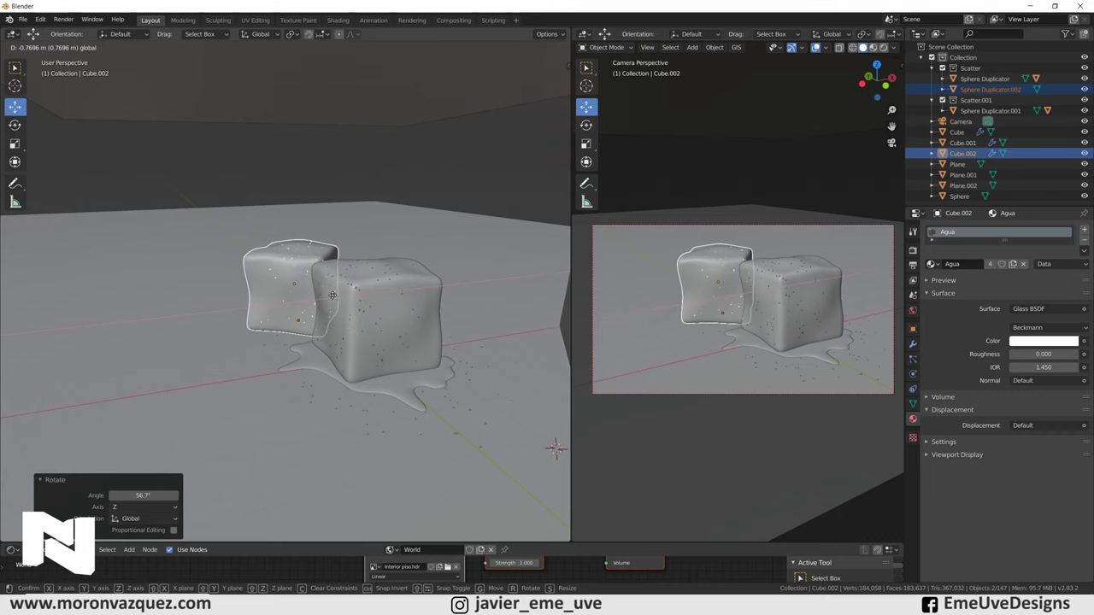
key(g)
key(Escape)
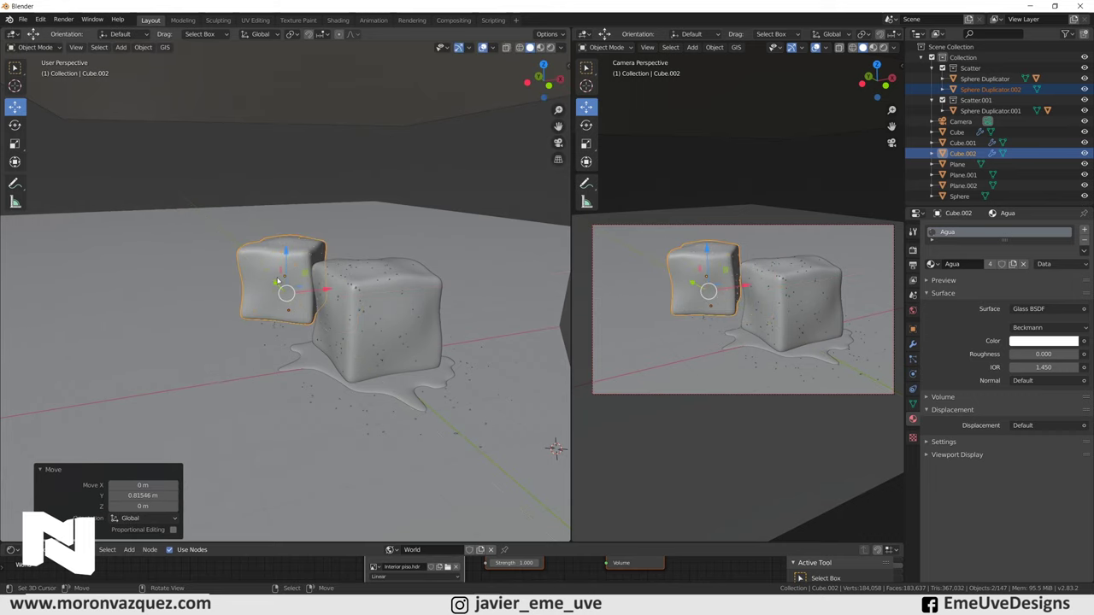
key(shift+d)
key(Escape)
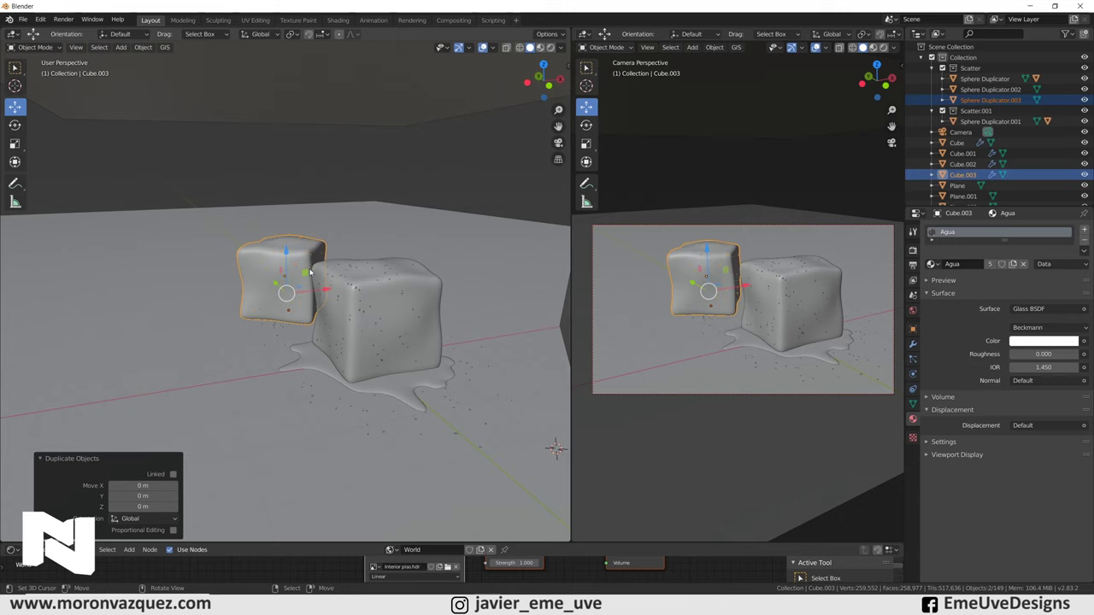
key(g)
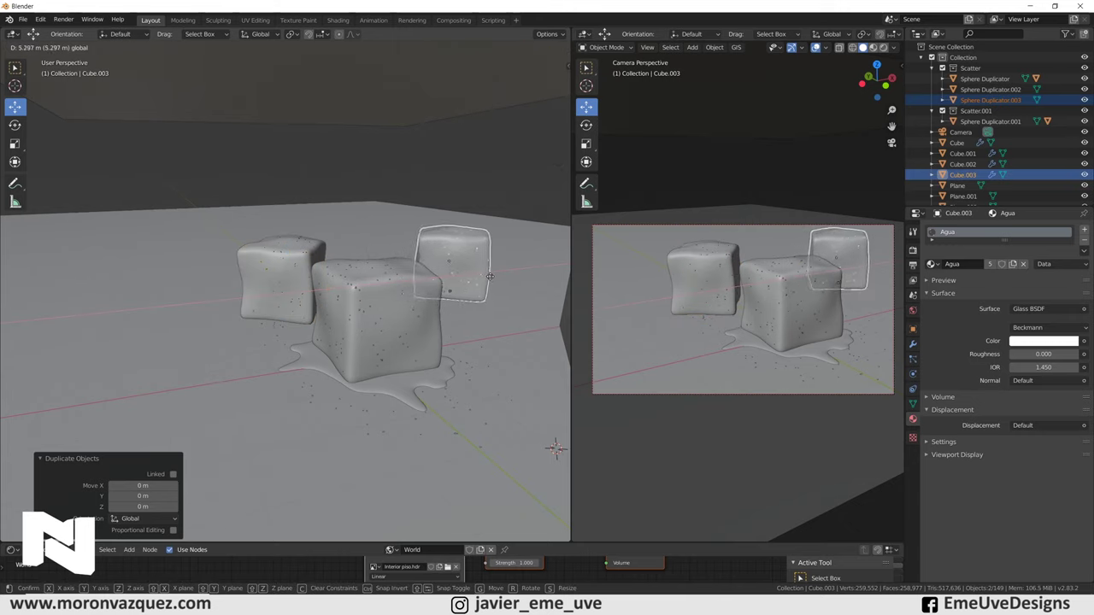
click(512, 269)
click(15, 125)
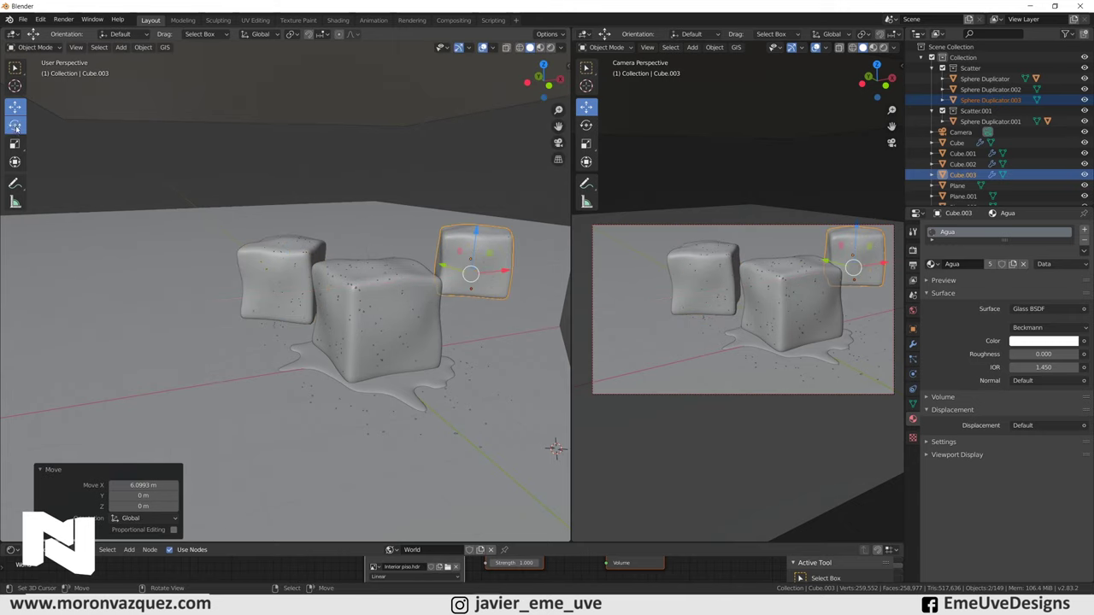
drag(506, 275, 472, 293)
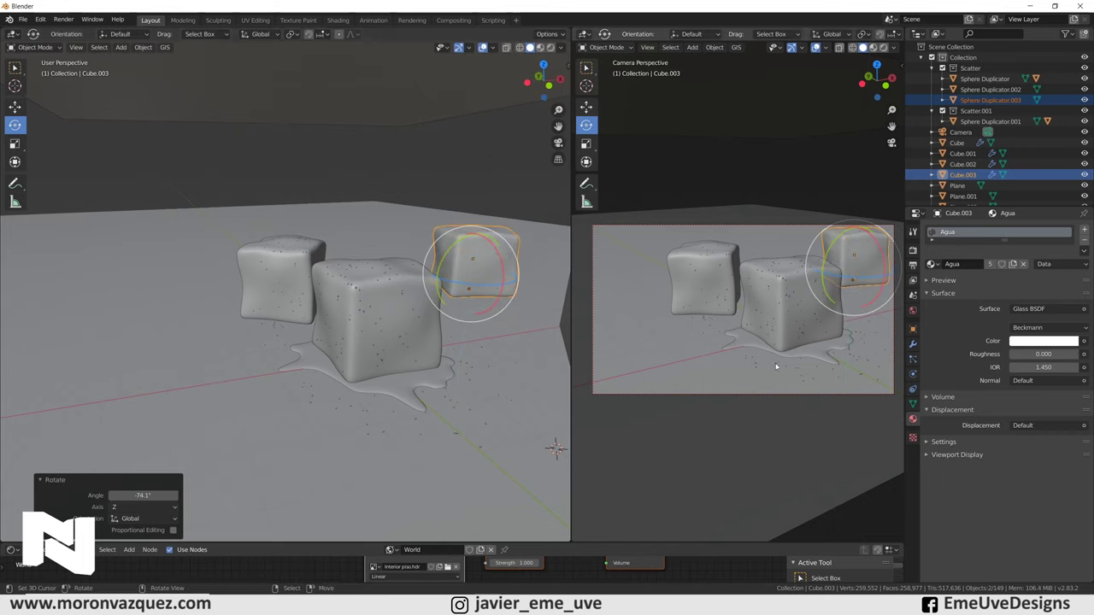
Duplicate the central melting cube Cube.001, shift it along Y and turn it around Z.
click(745, 339)
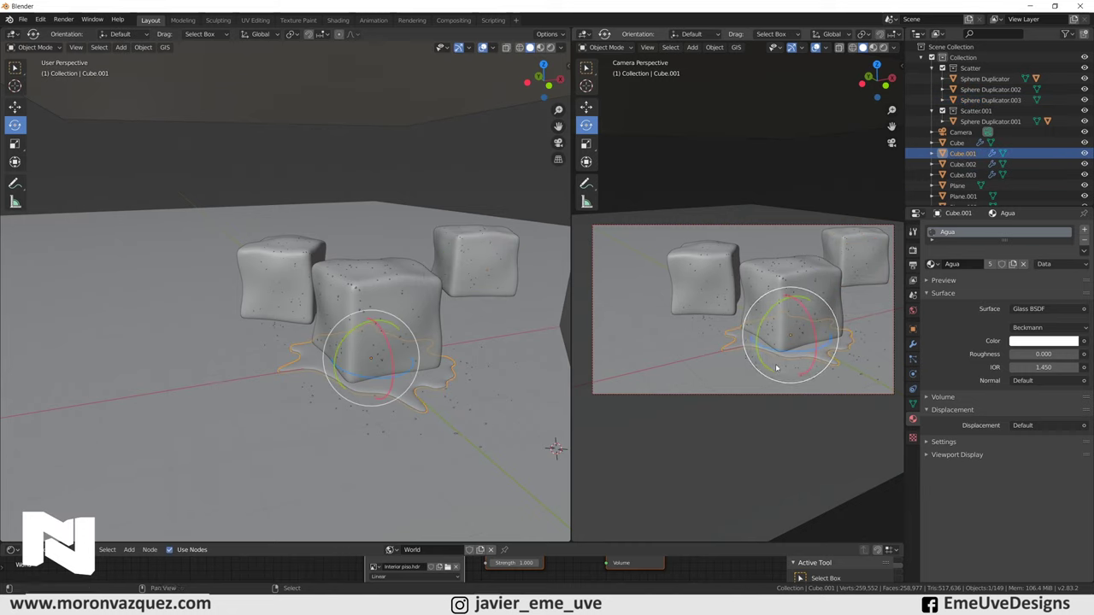
key(shift+d)
key(Escape)
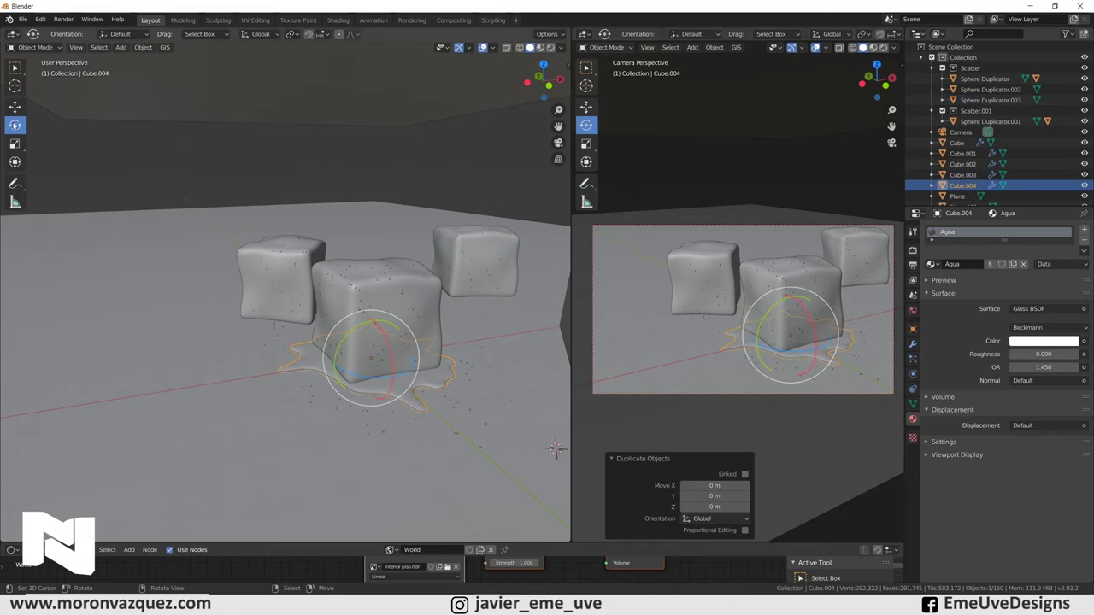
click(14, 106)
drag(354, 344, 292, 307)
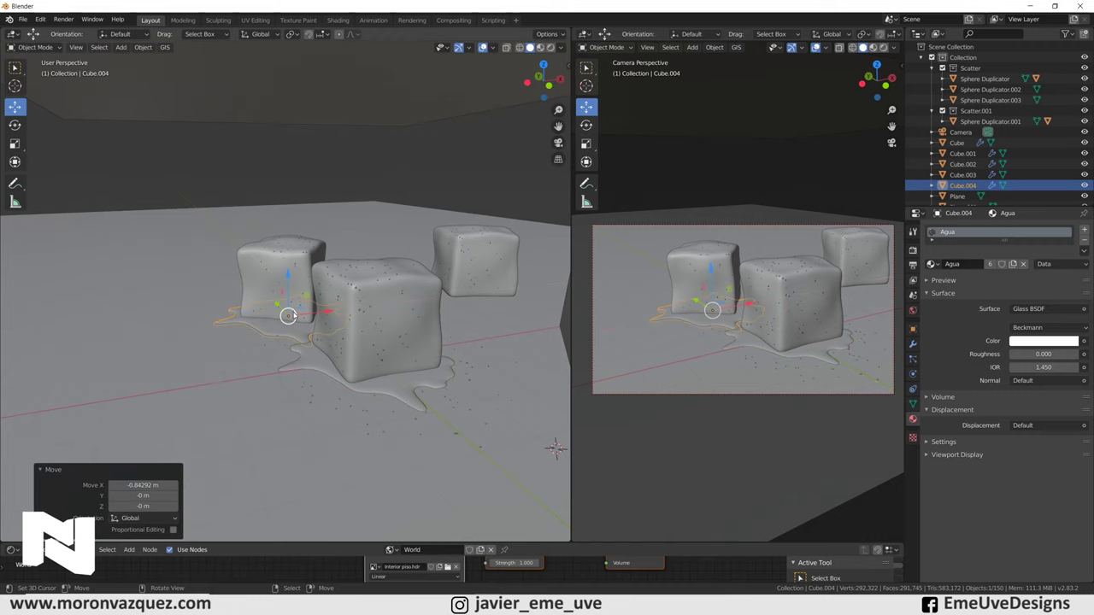
click(342, 303)
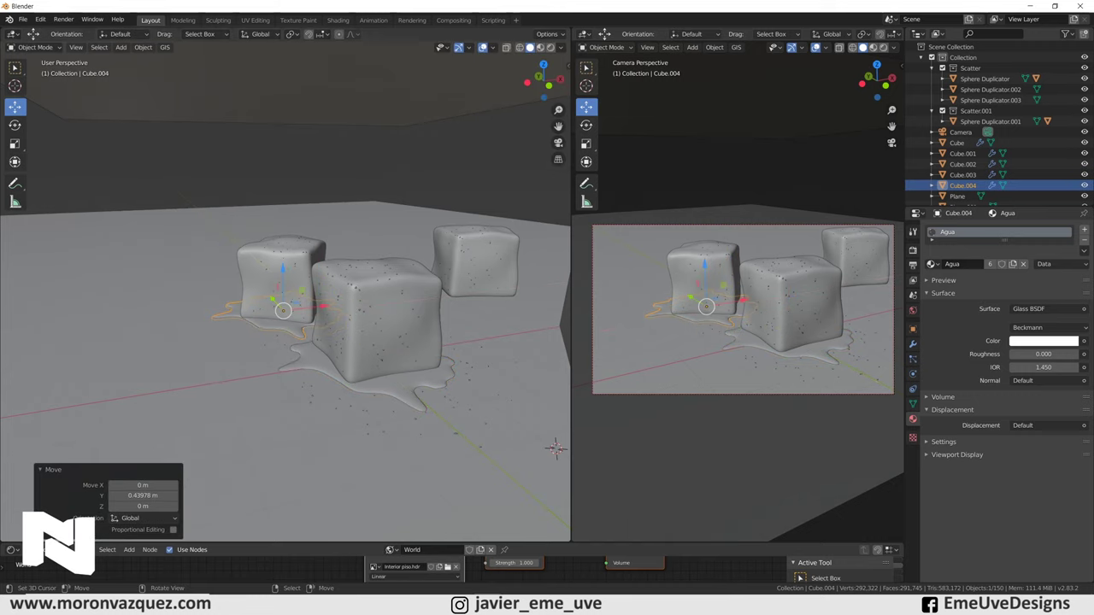
key(shift+space)
key(r)
mouse_move(316, 304)
mouse_down()
mouse_move(301, 320)
mouse_move(248, 329)
mouse_move(307, 299)
mouse_move(266, 304)
mouse_up()
click(14, 106)
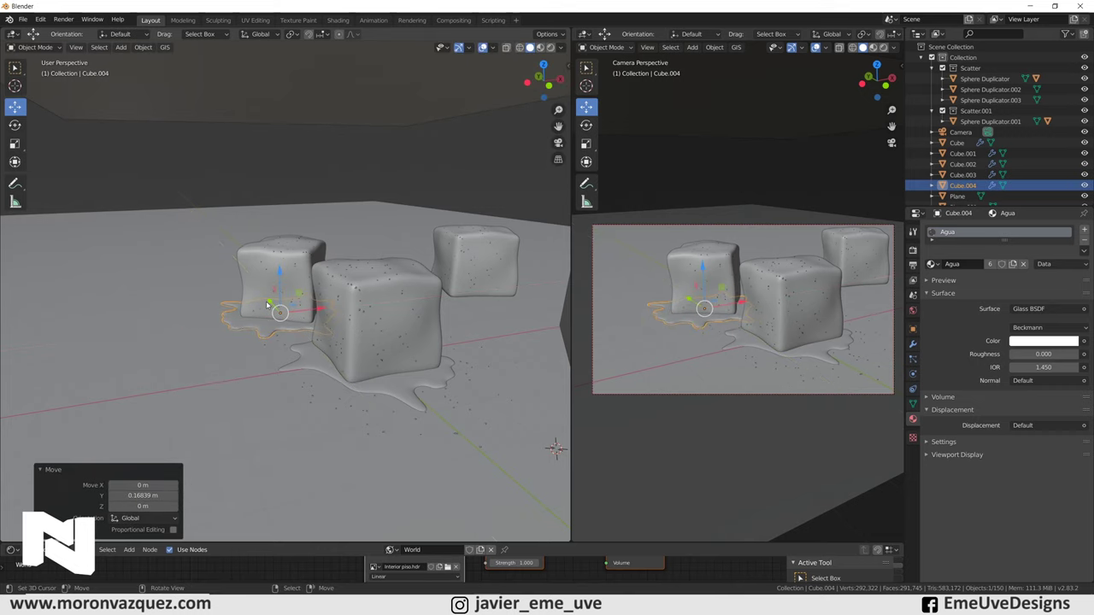
Copy the melt puddle Cube.004 under the back cube and rejoin the views into one camera view.
key(shift+d)
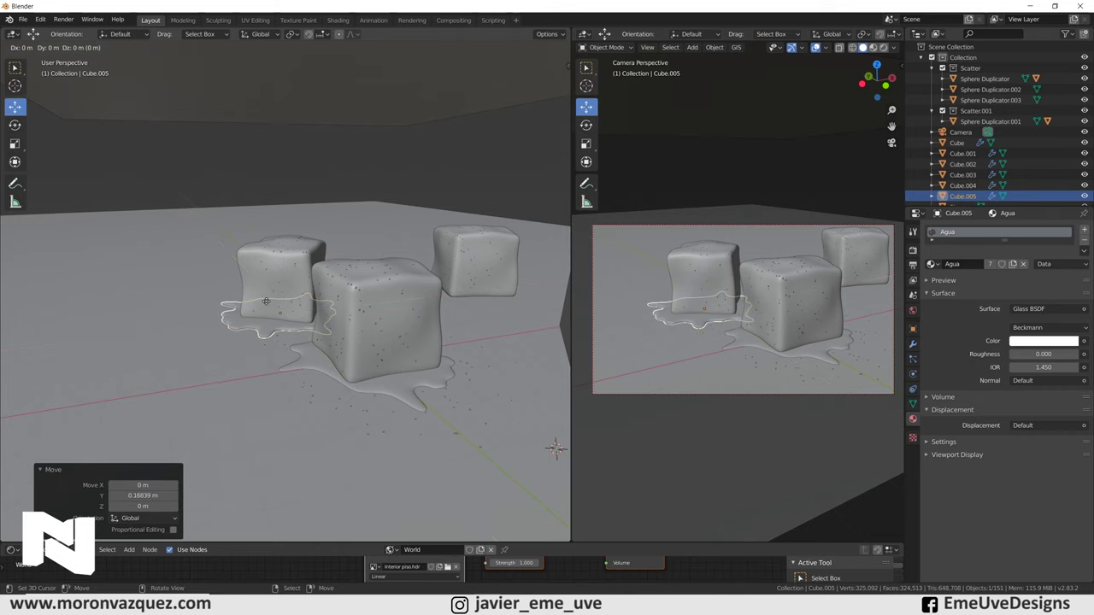
click(517, 292)
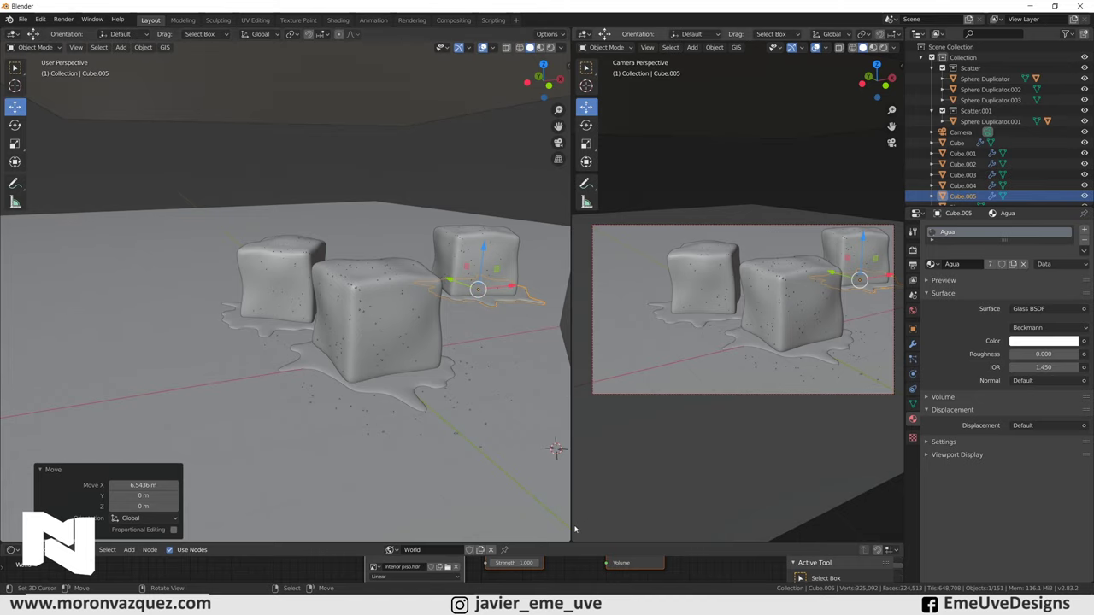
drag(576, 541, 532, 532)
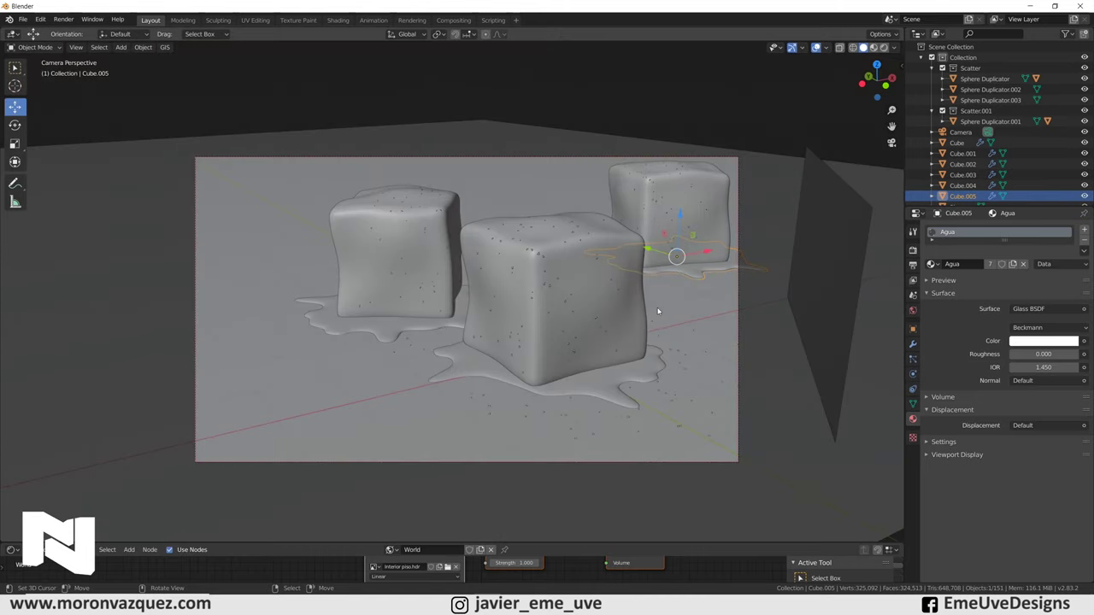
key(KP_0)
key(KP_0)
Preview the glass cubes in Rendered shading, then return to Material Preview.
click(884, 47)
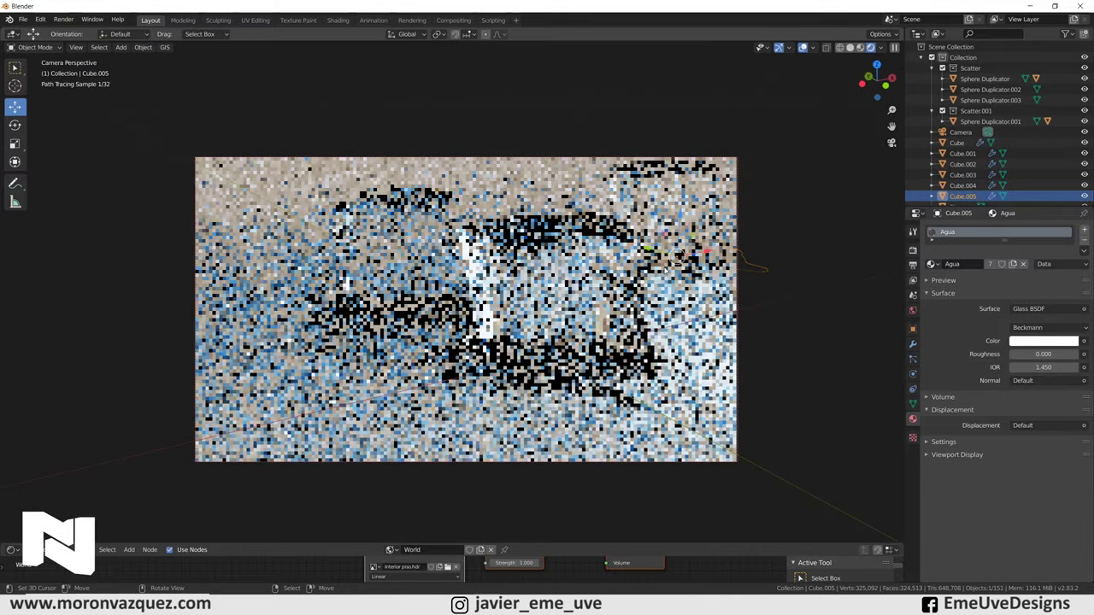
click(640, 112)
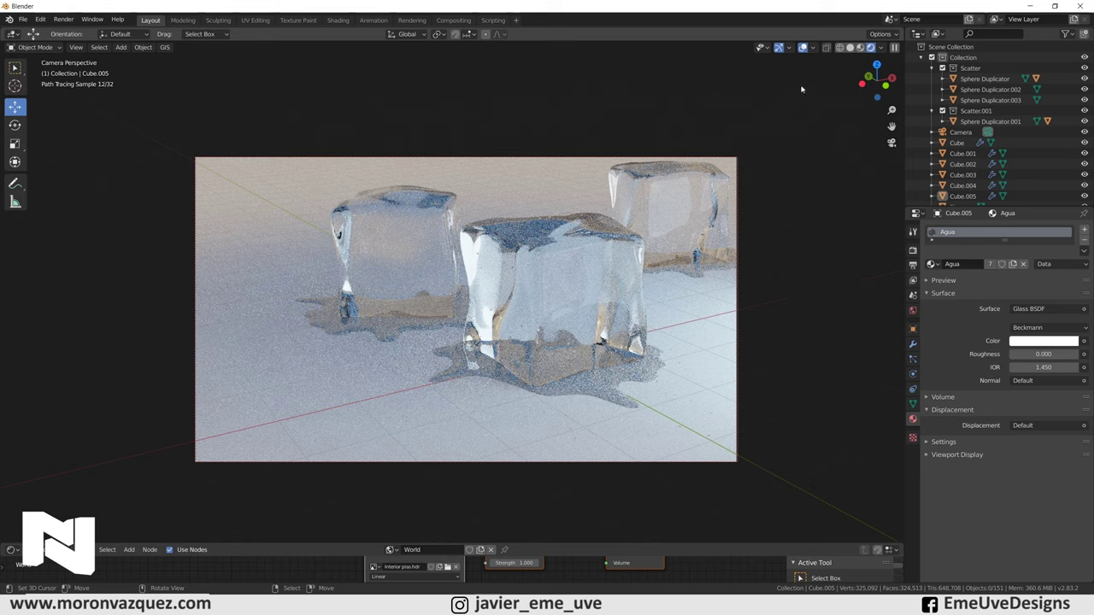
click(861, 49)
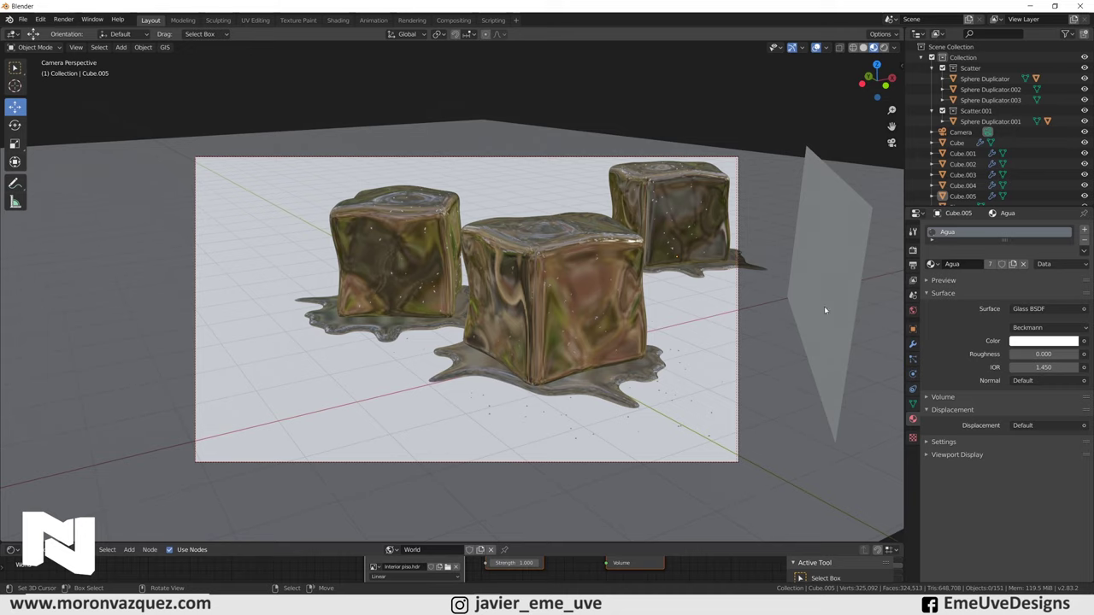
Orbit the view in closer around the ice cubes.
mouse_move(521, 257)
middle_down()
mouse_move(584, 299)
mouse_move(537, 263)
middle_up()
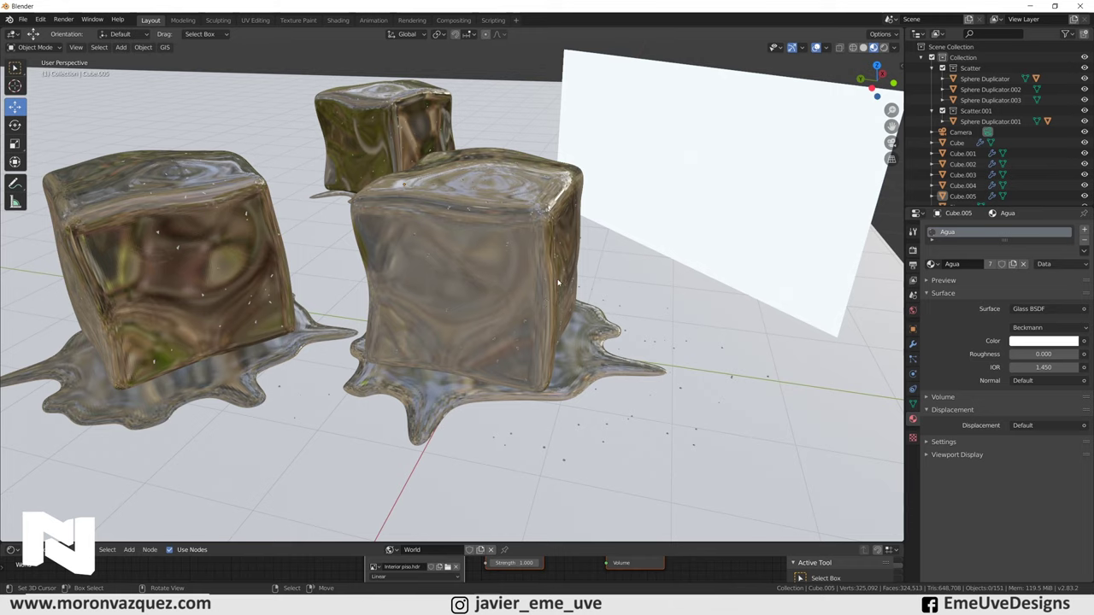
mouse_move(547, 293)
middle_down()
mouse_move(559, 310)
mouse_move(518, 313)
mouse_move(627, 309)
middle_up()
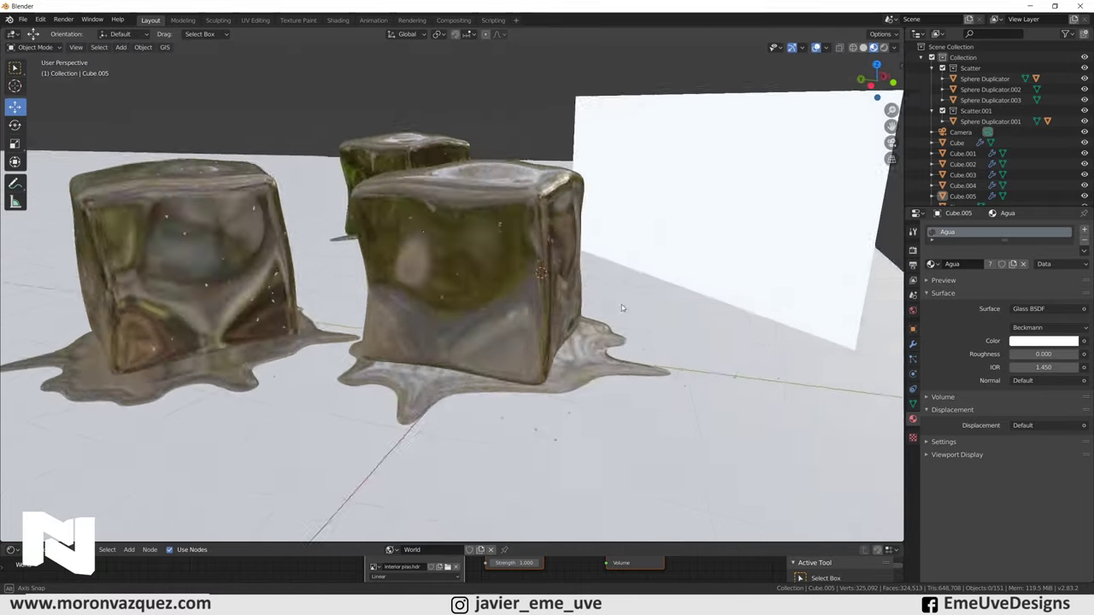
key(shift+a)
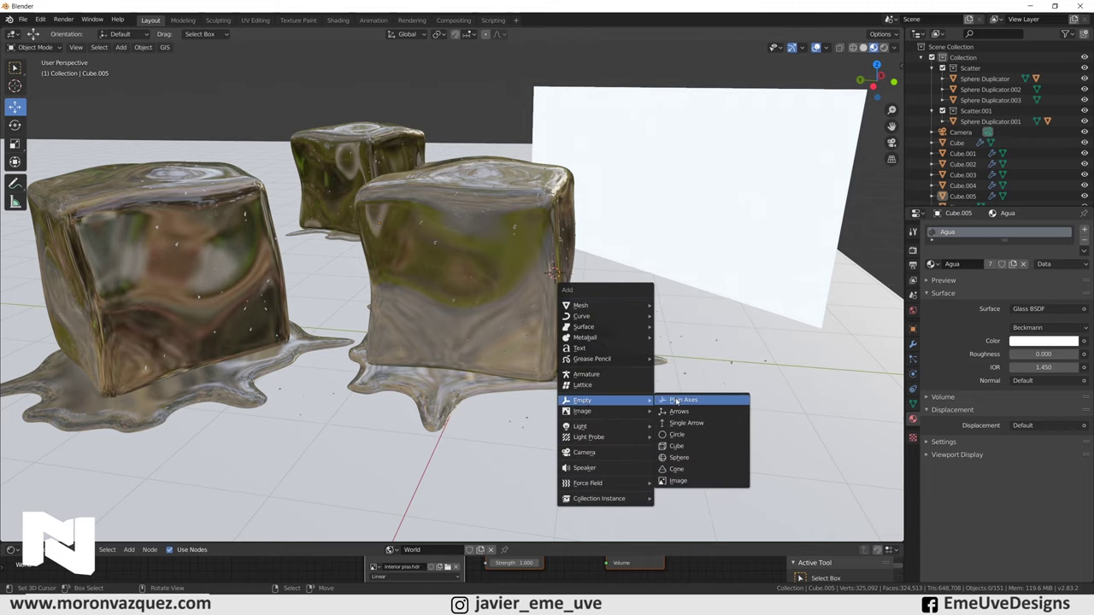
Add a plain axes empty and rename it 'Enfoque' in the Outliner.
click(676, 401)
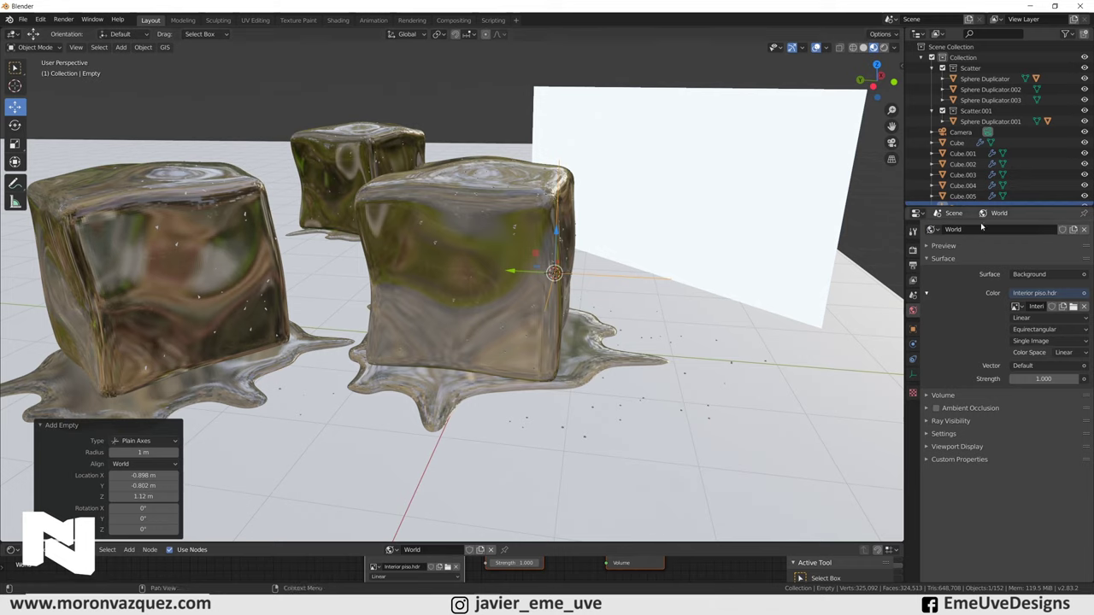
scroll(991, 170, down, 3)
double_click(958, 155)
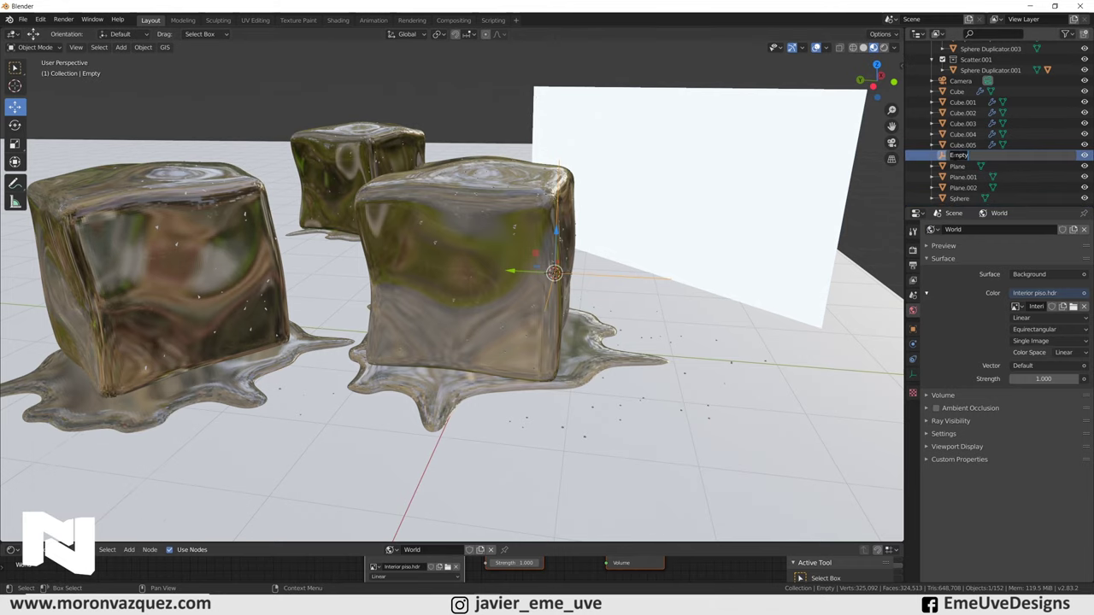
text(En)
text(foque)
key(Return)
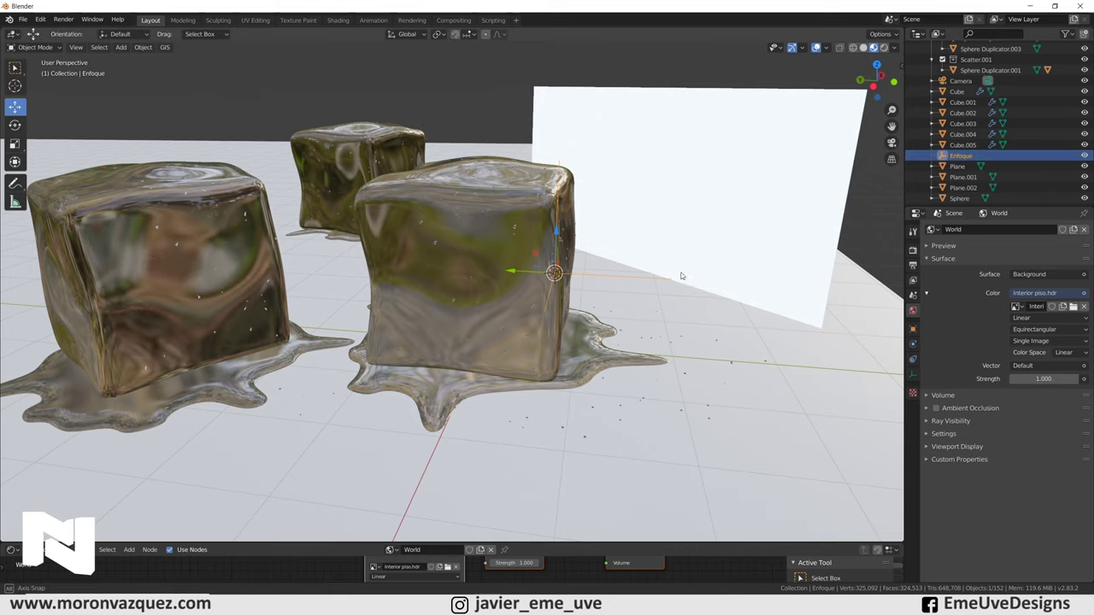
Return to the camera view with the Enfoque empty deselected.
middle_drag(615, 271, 669, 275)
key(KP_0)
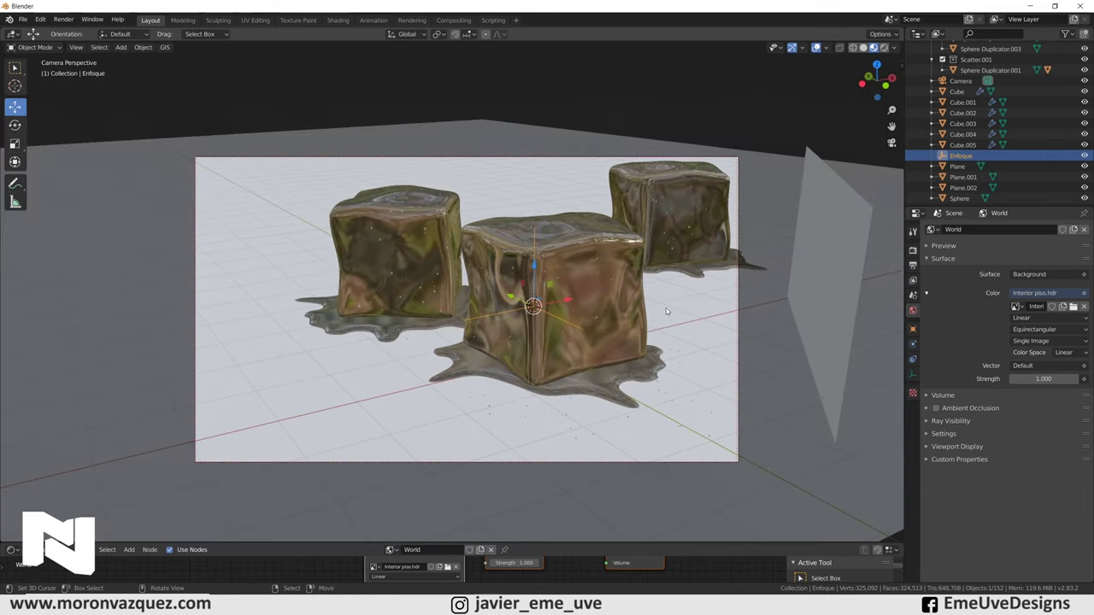
click(598, 111)
Enable the camera's depth of field with Enfoque as the focus object.
click(960, 81)
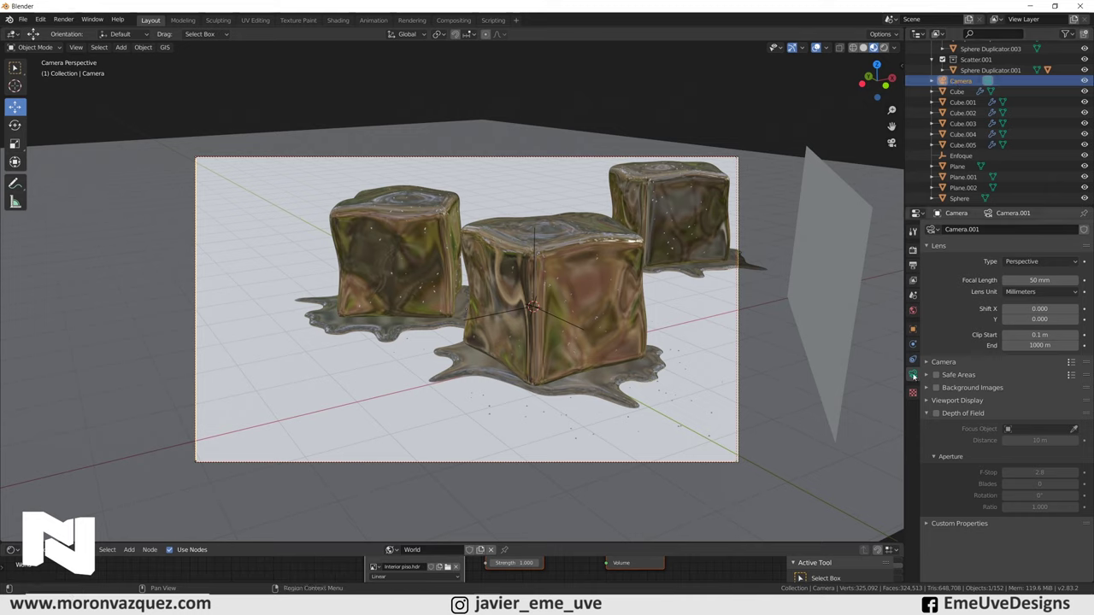
click(936, 413)
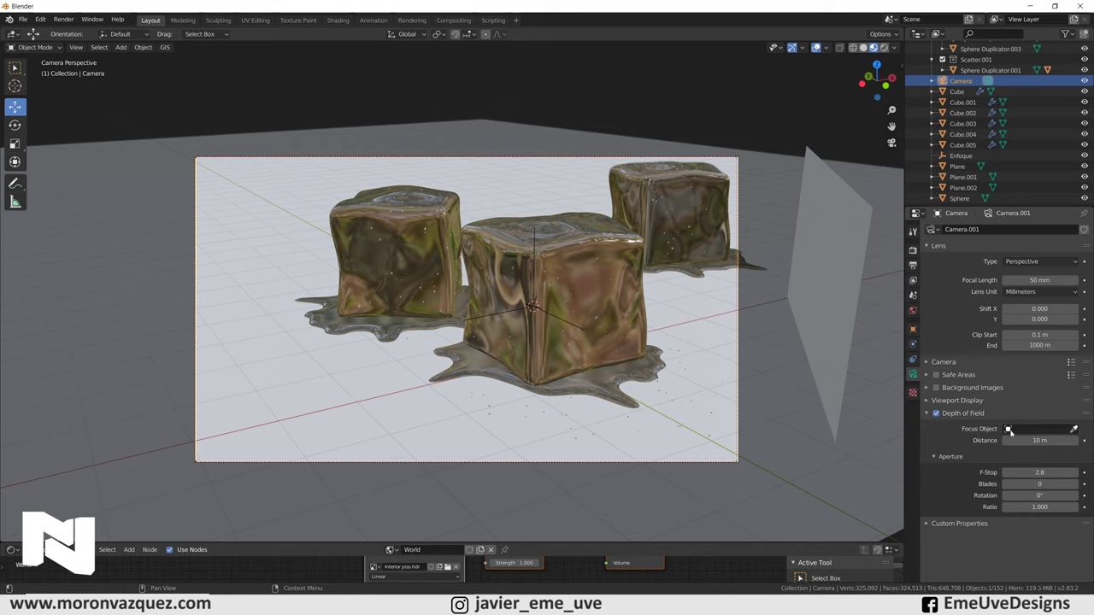
click(1010, 431)
key(Down)
key(Down)
key(Down)
key(Down)
key(Down)
key(Down)
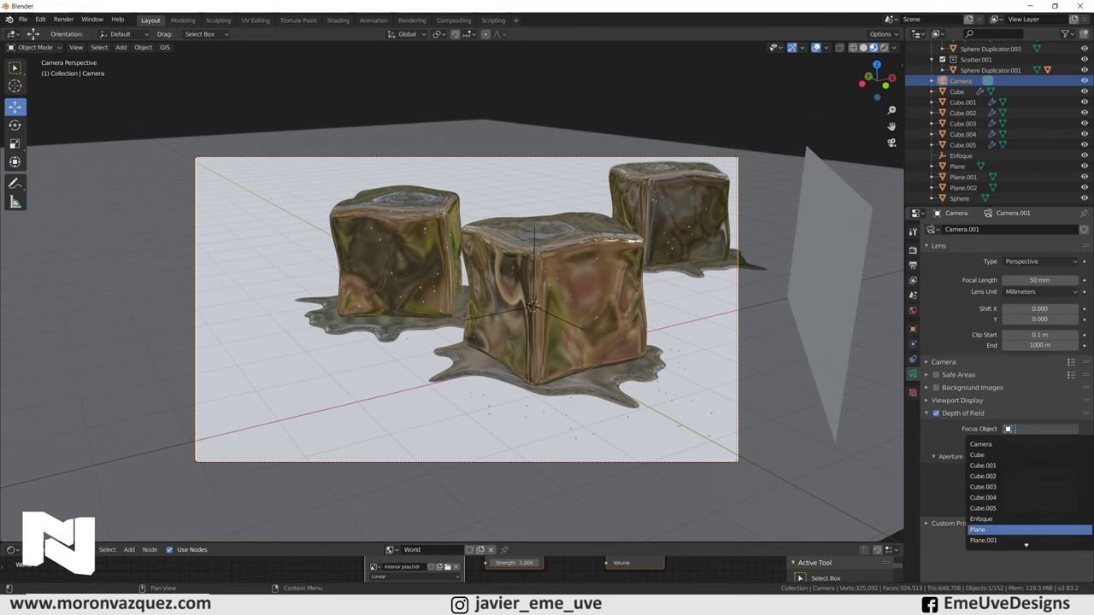
key(Down)
key(Down)
key(Down)
key(Down)
key(Down)
key(Down)
key(Down)
key(Down)
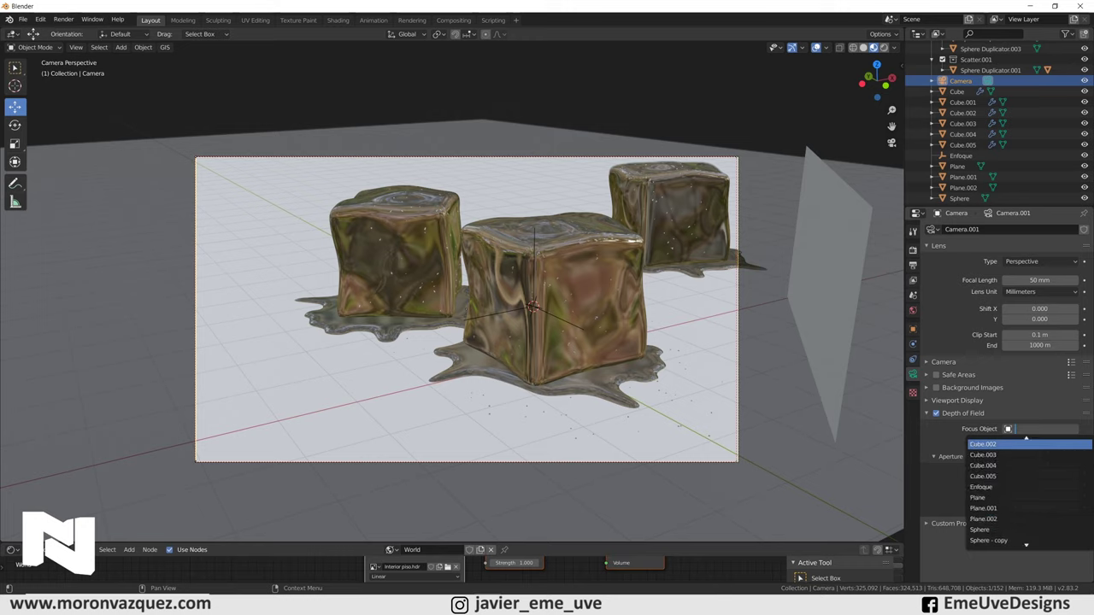
click(997, 486)
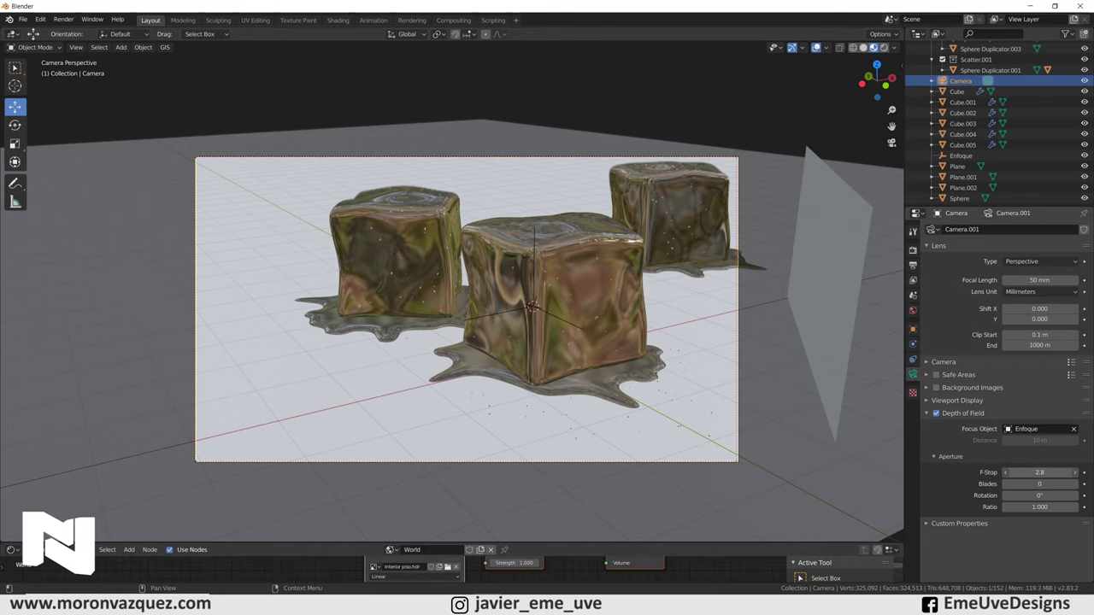
Tune the F-Stop through 0.1 and 0.7 to about 0.3 while previewing the render.
drag(1039, 472, 983, 472)
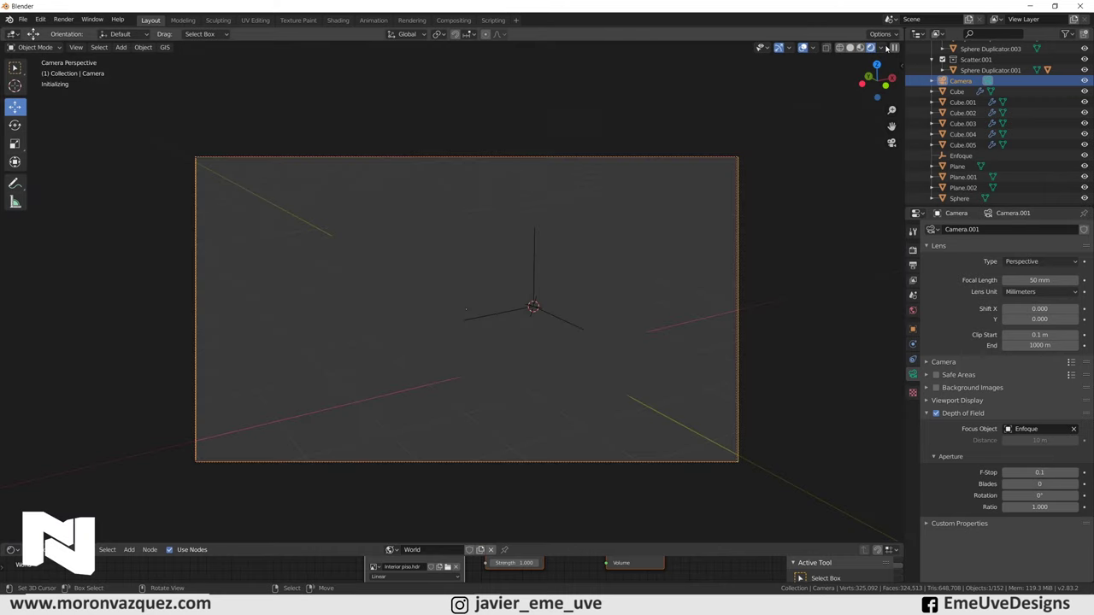
click(884, 47)
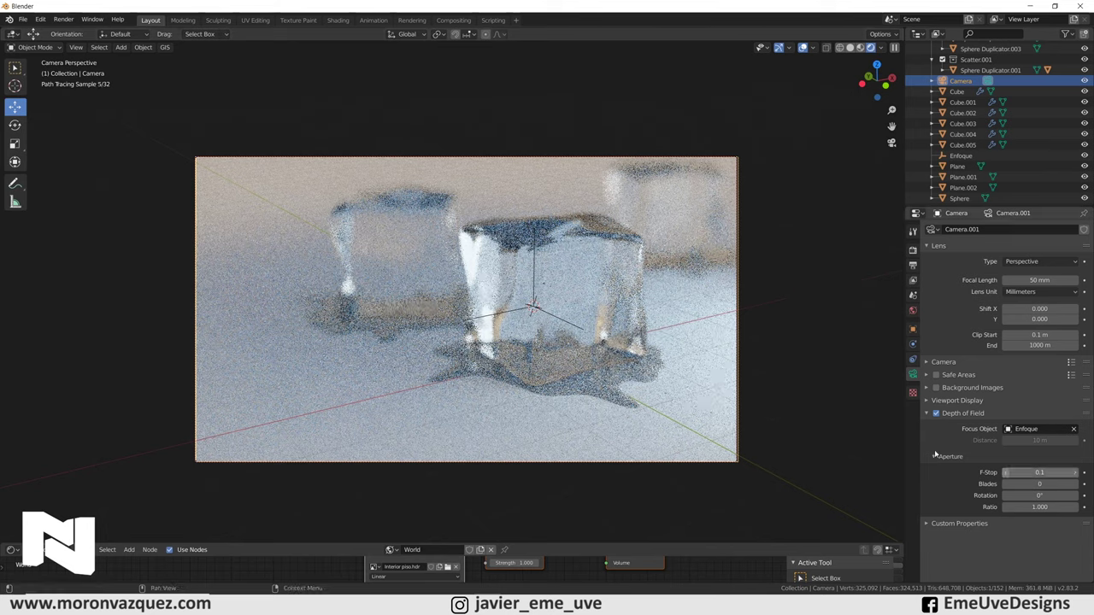
click(1050, 474)
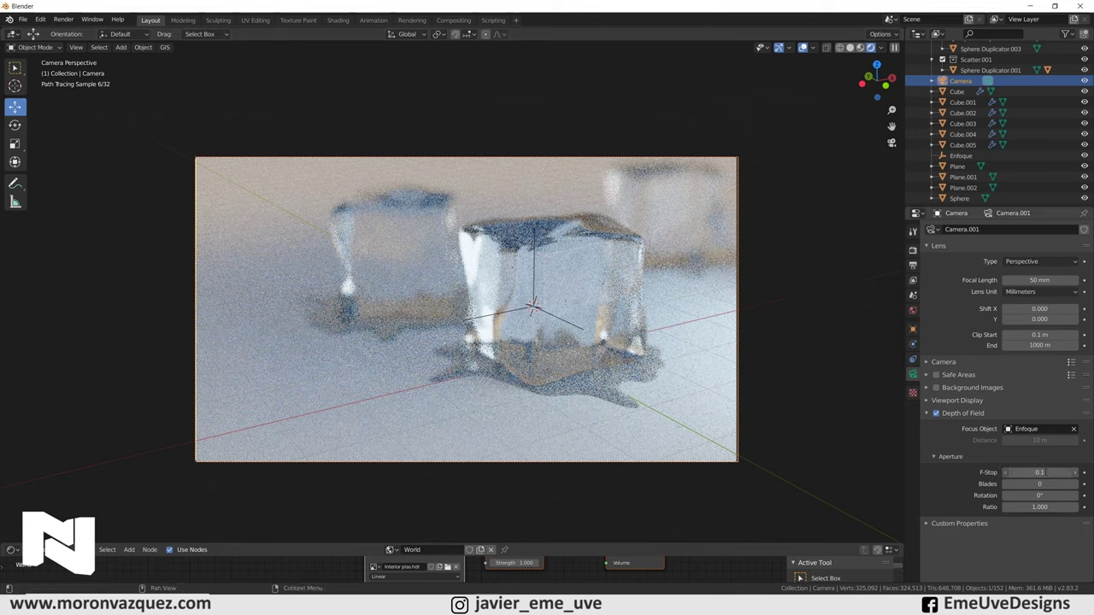
text(0.7)
key(Return)
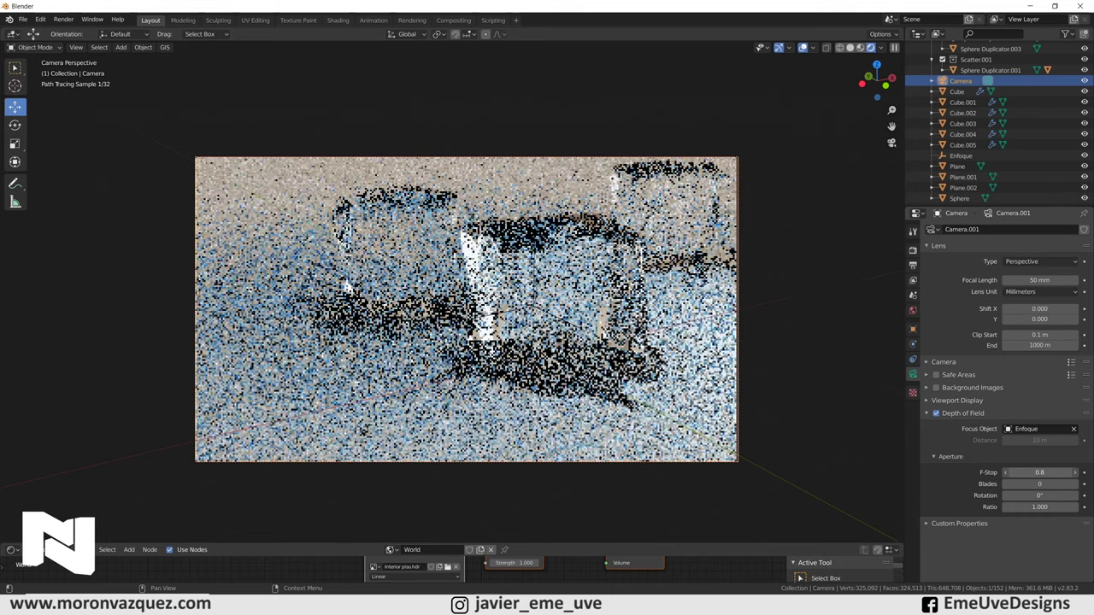
drag(1051, 472, 1026, 474)
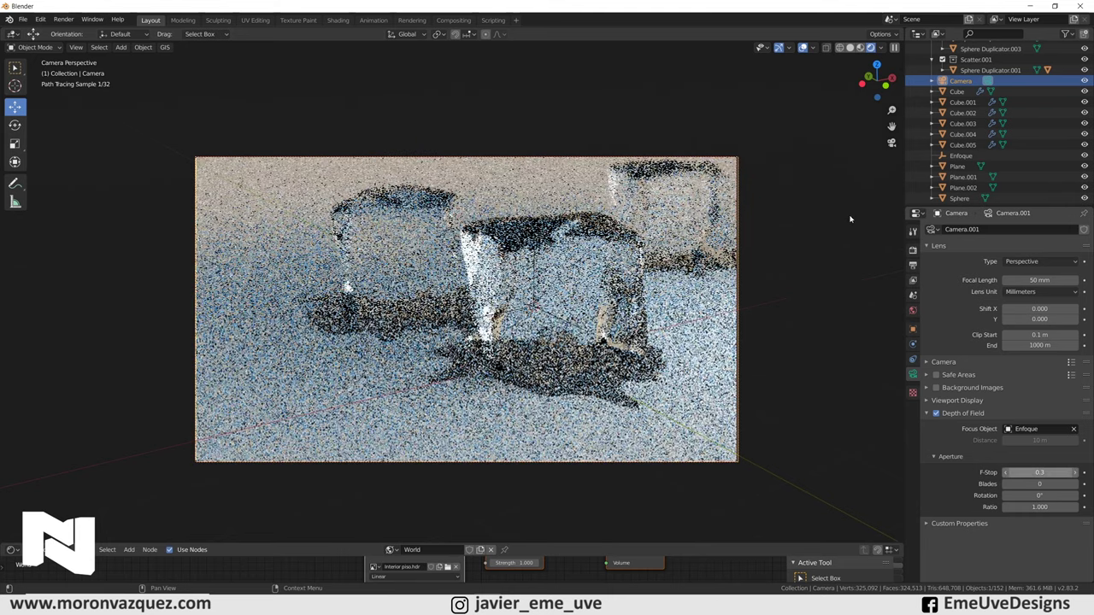